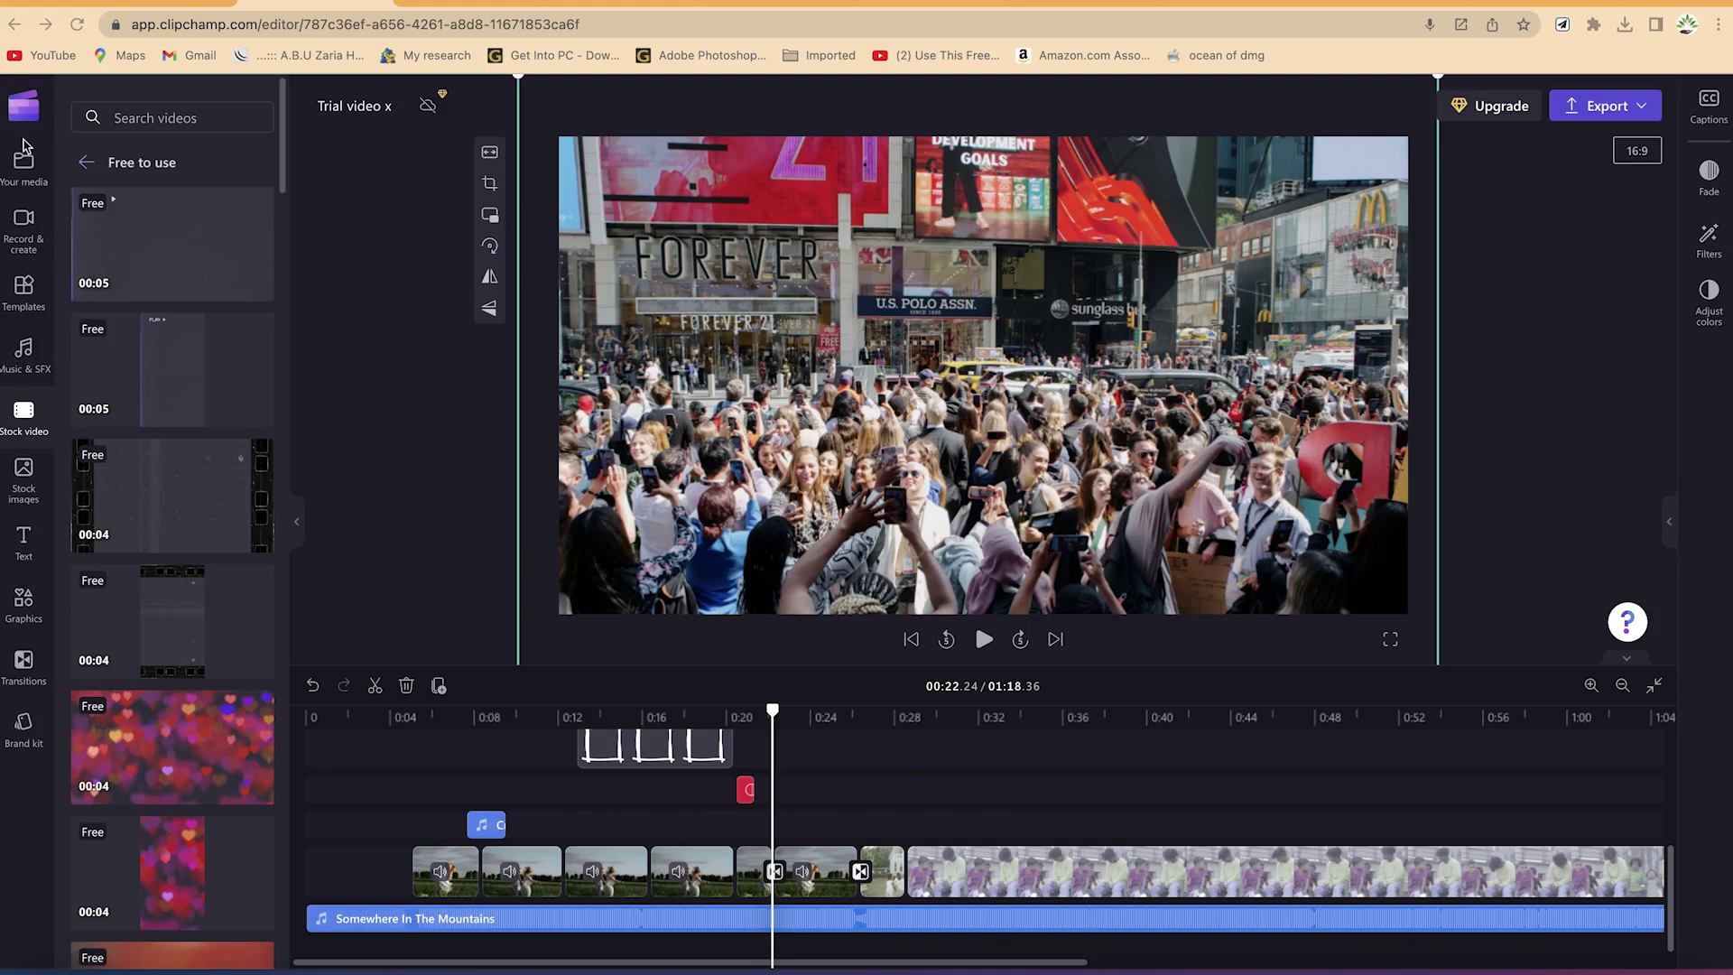
# Step: Leave the current project without cloud sync and create a new blank video from scratch
pyautogui.click(24, 107)
pyautogui.click(85, 163)
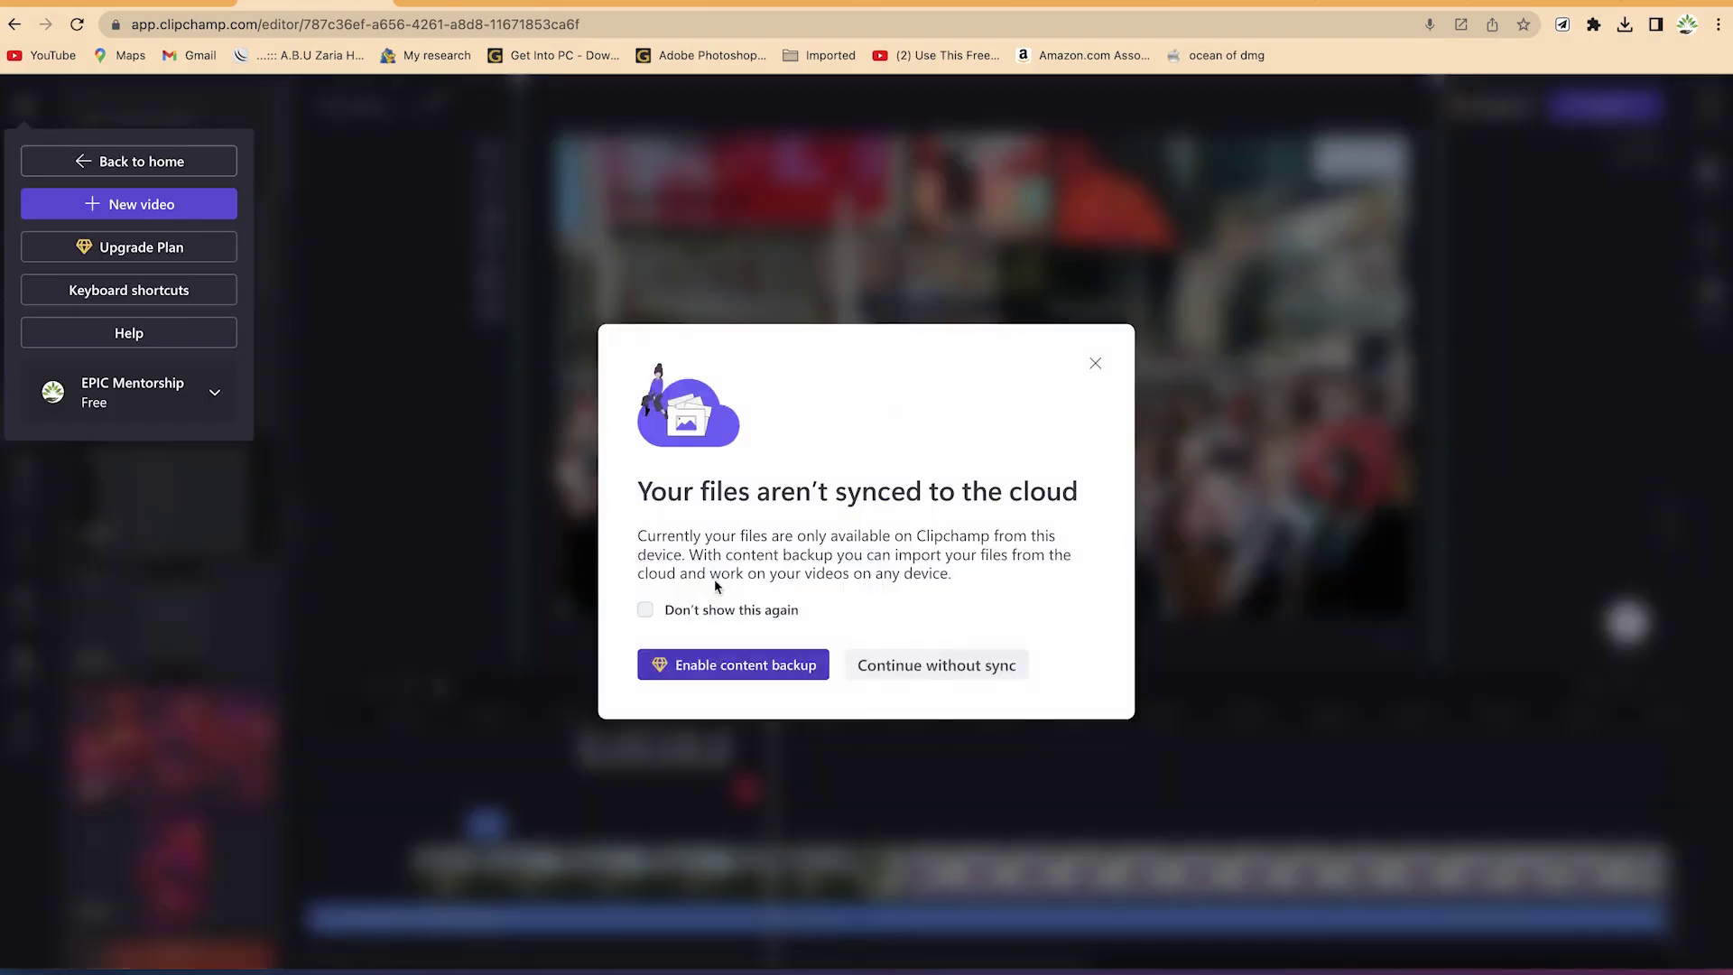
pyautogui.click(914, 666)
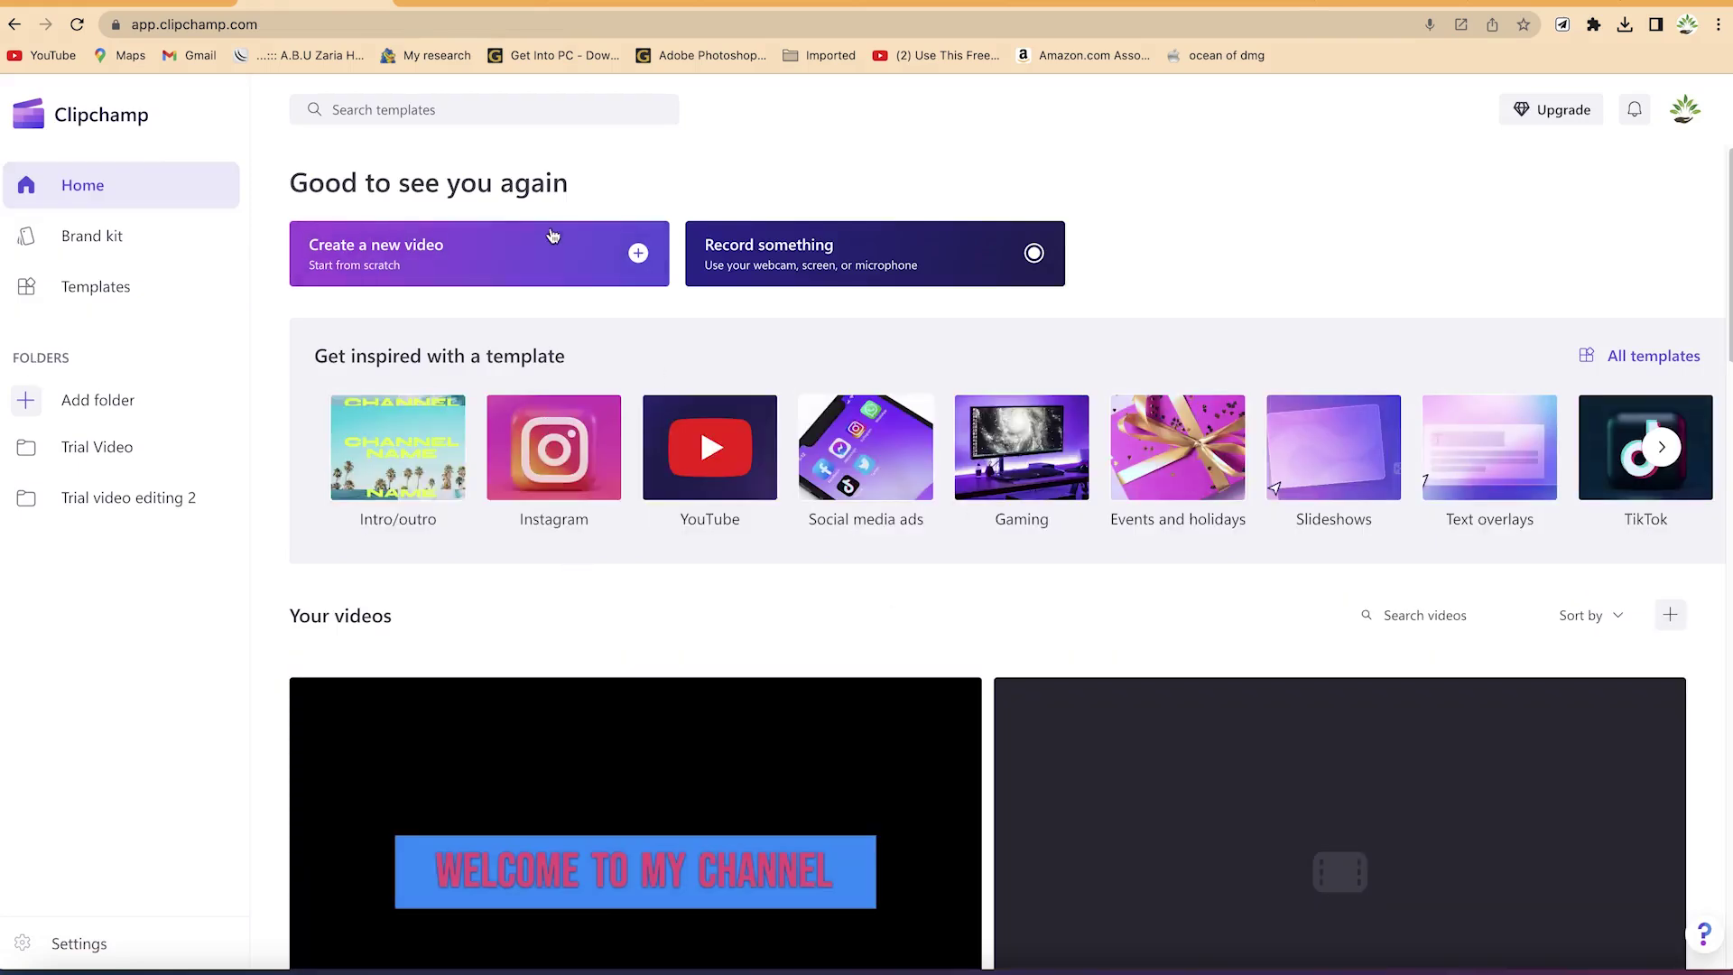
pyautogui.click(531, 258)
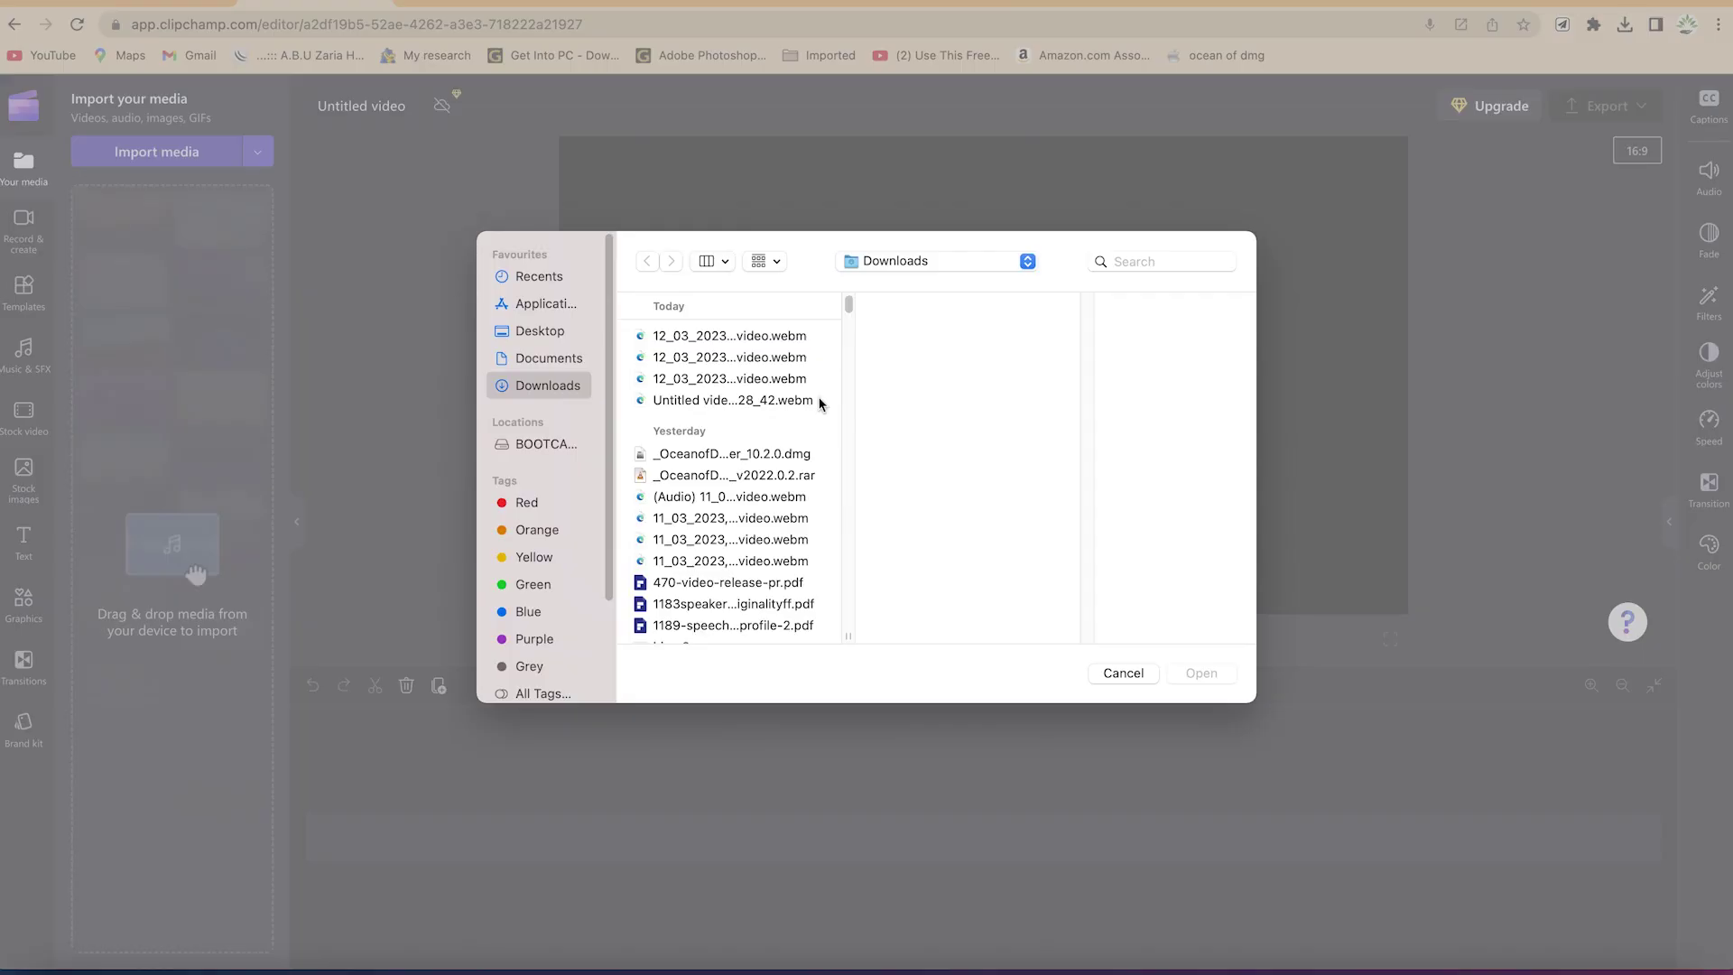
# Step: Import Workspace Course Introduction.mp4 from the Clipchamp folder and add it to the timeline
pyautogui.click(979, 260)
pyautogui.click(961, 417)
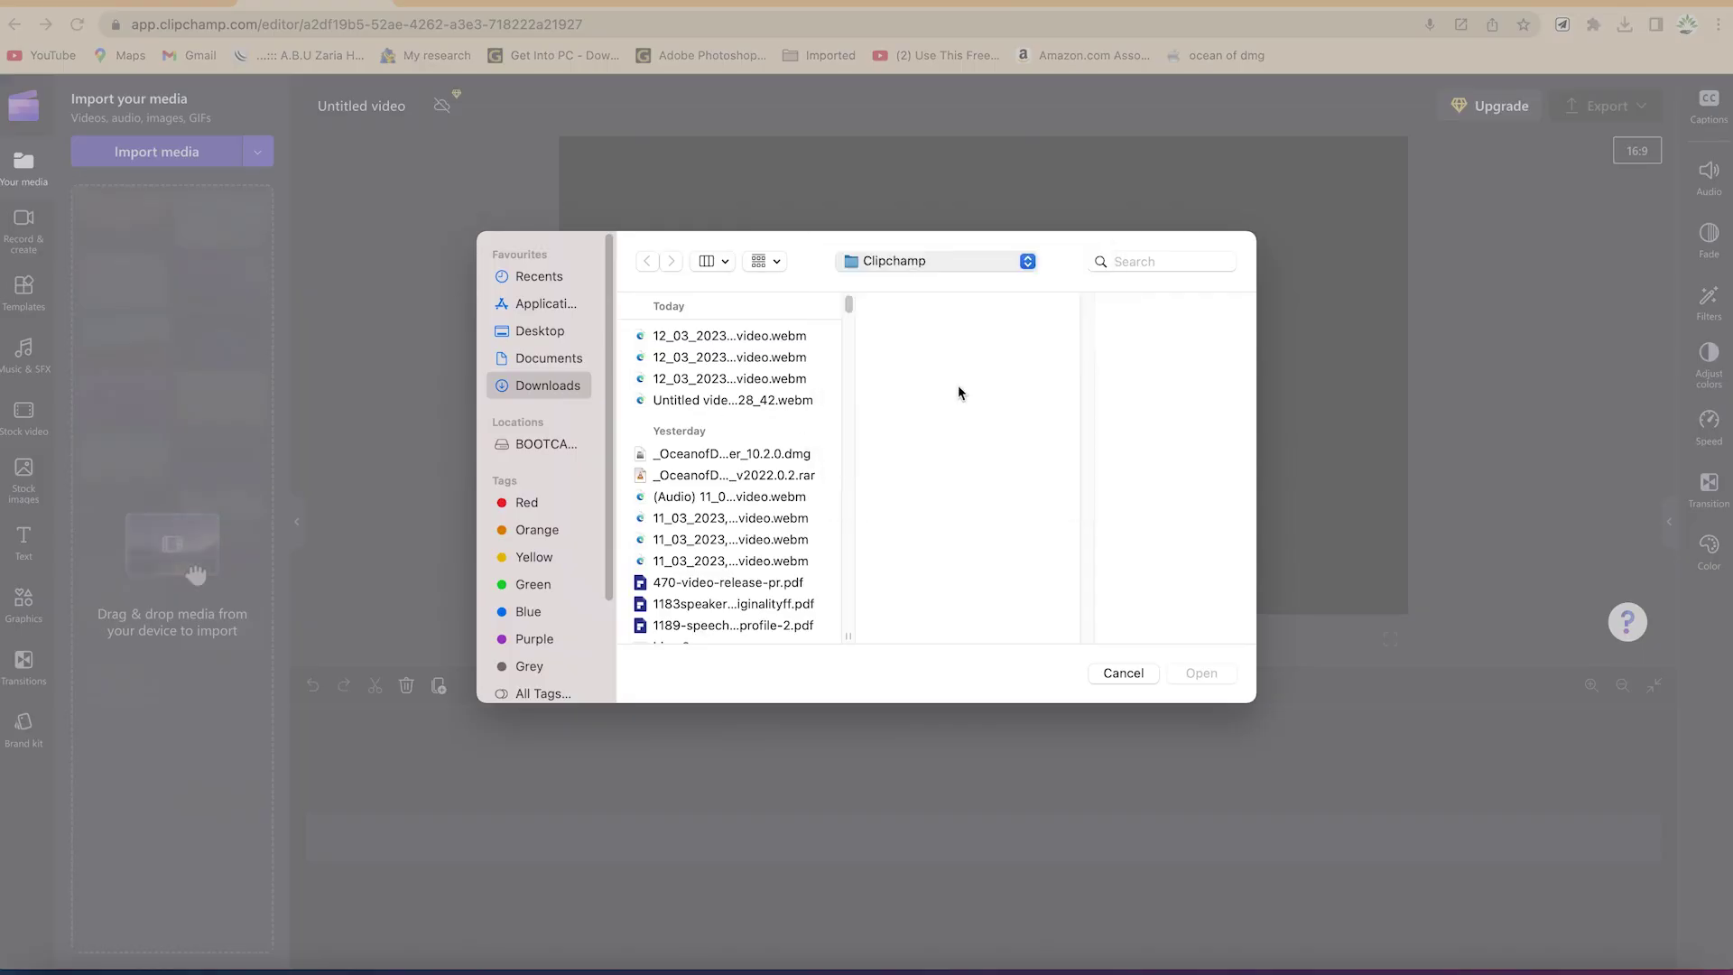
pyautogui.click(1128, 410)
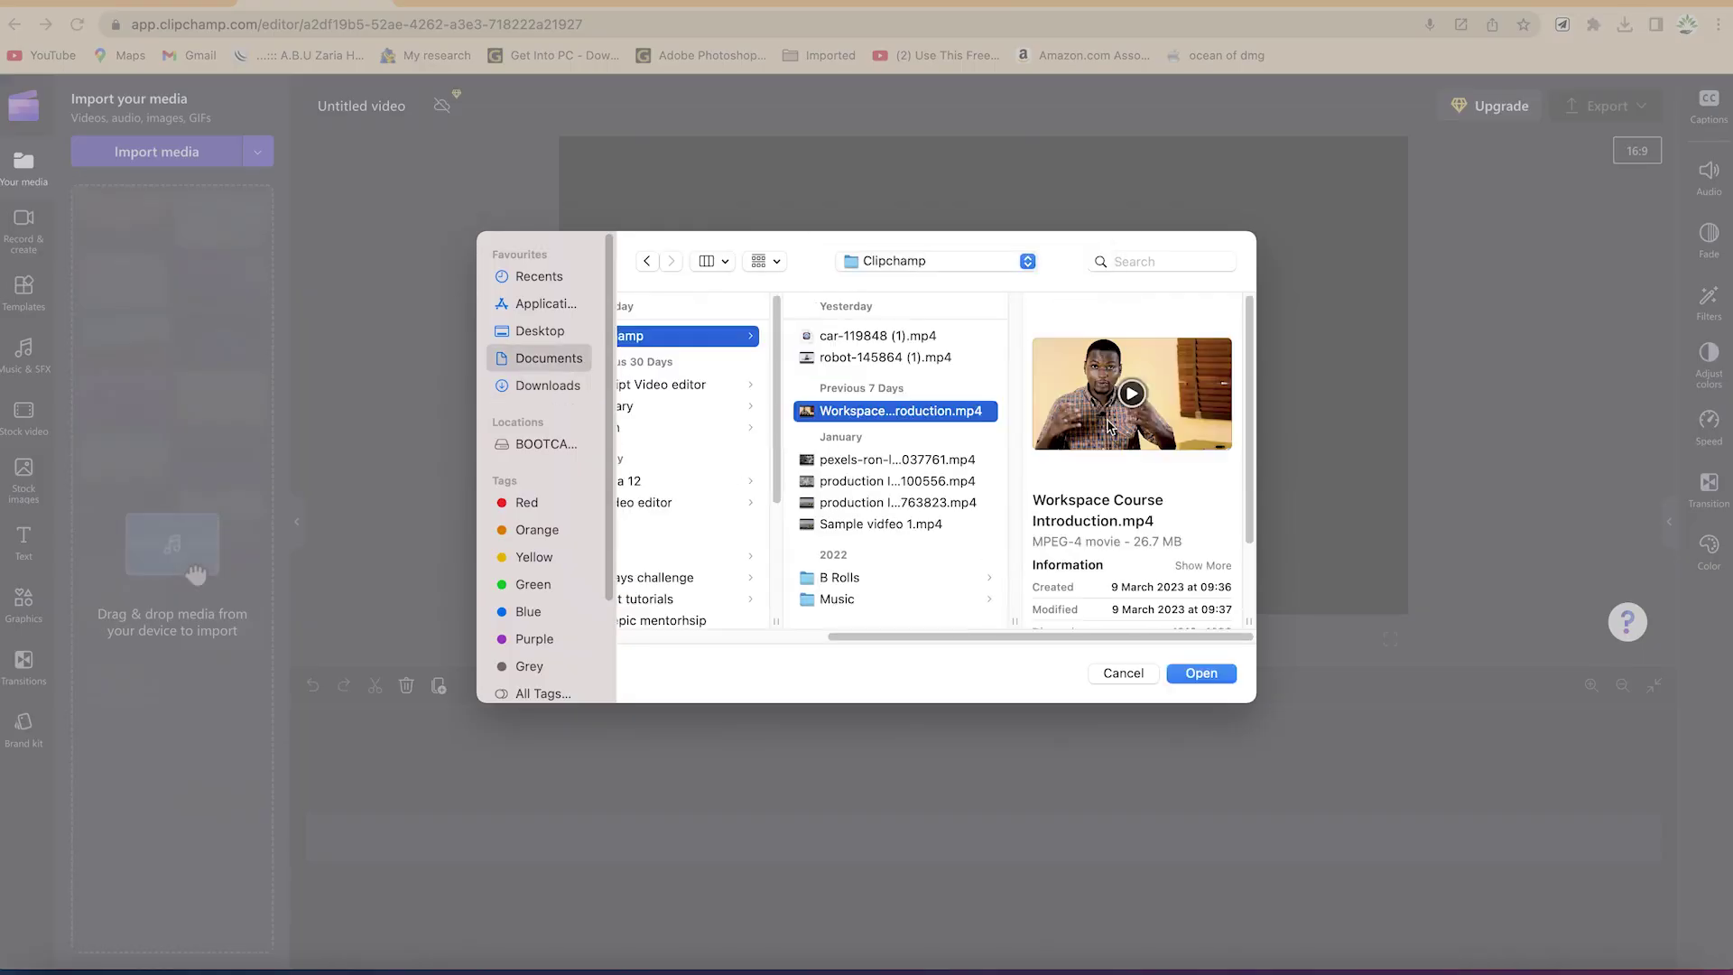
pyautogui.click(1189, 683)
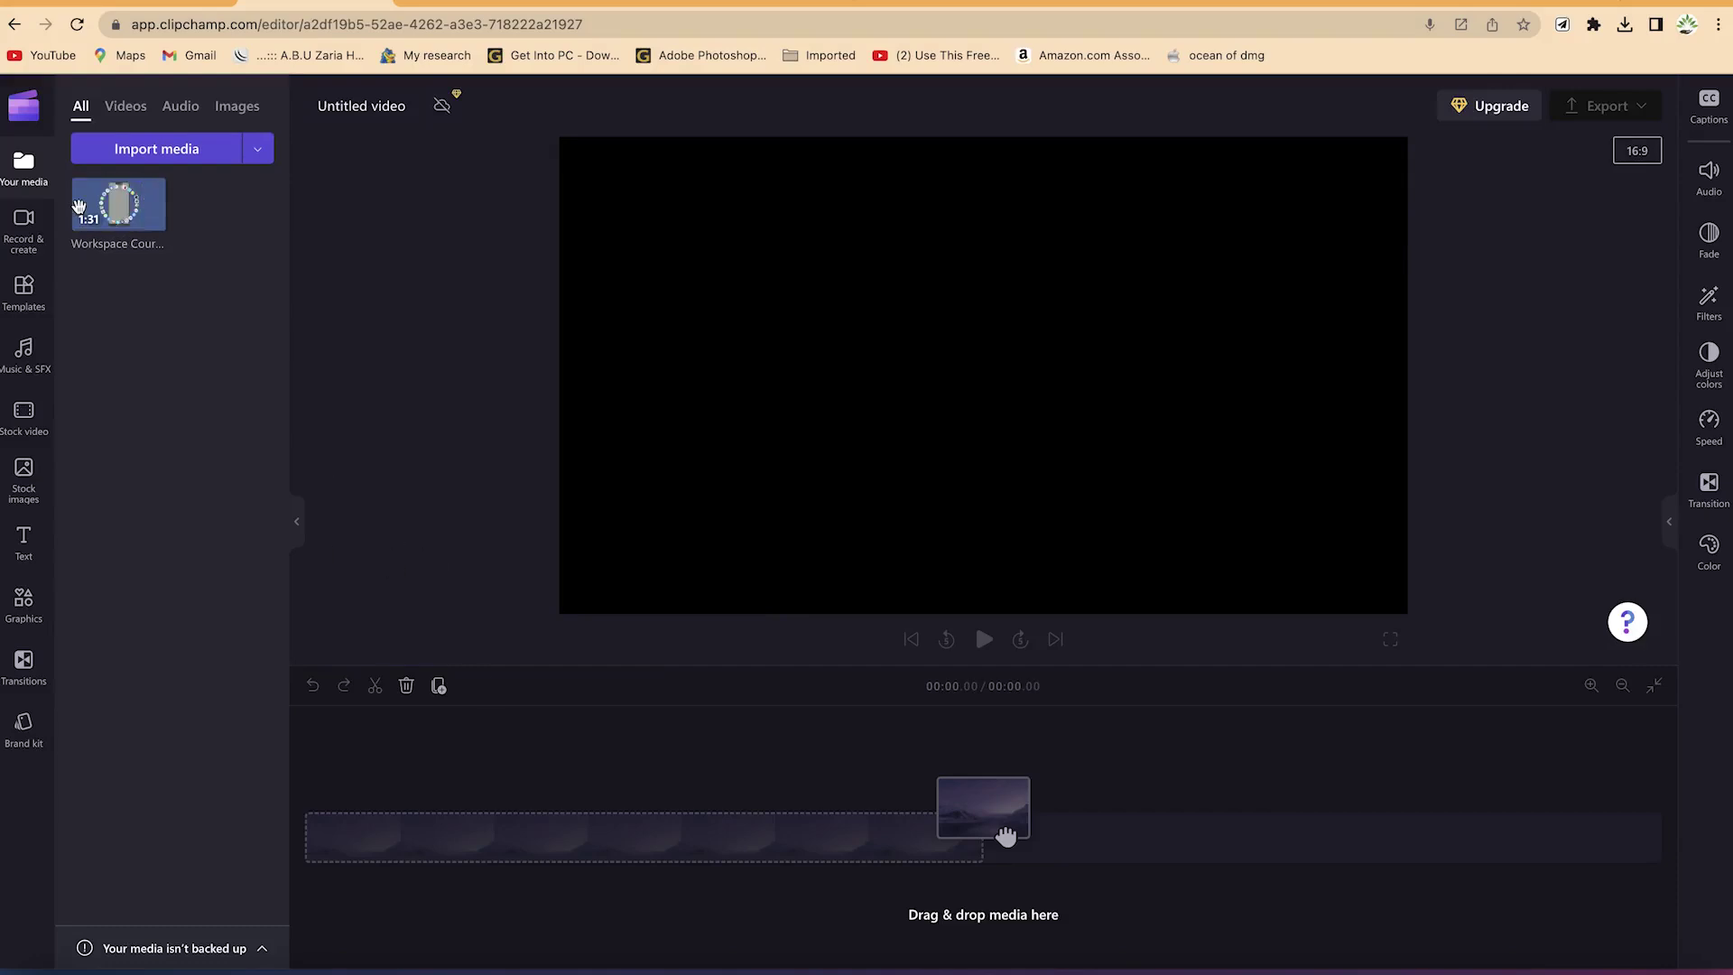
pyautogui.click(154, 216)
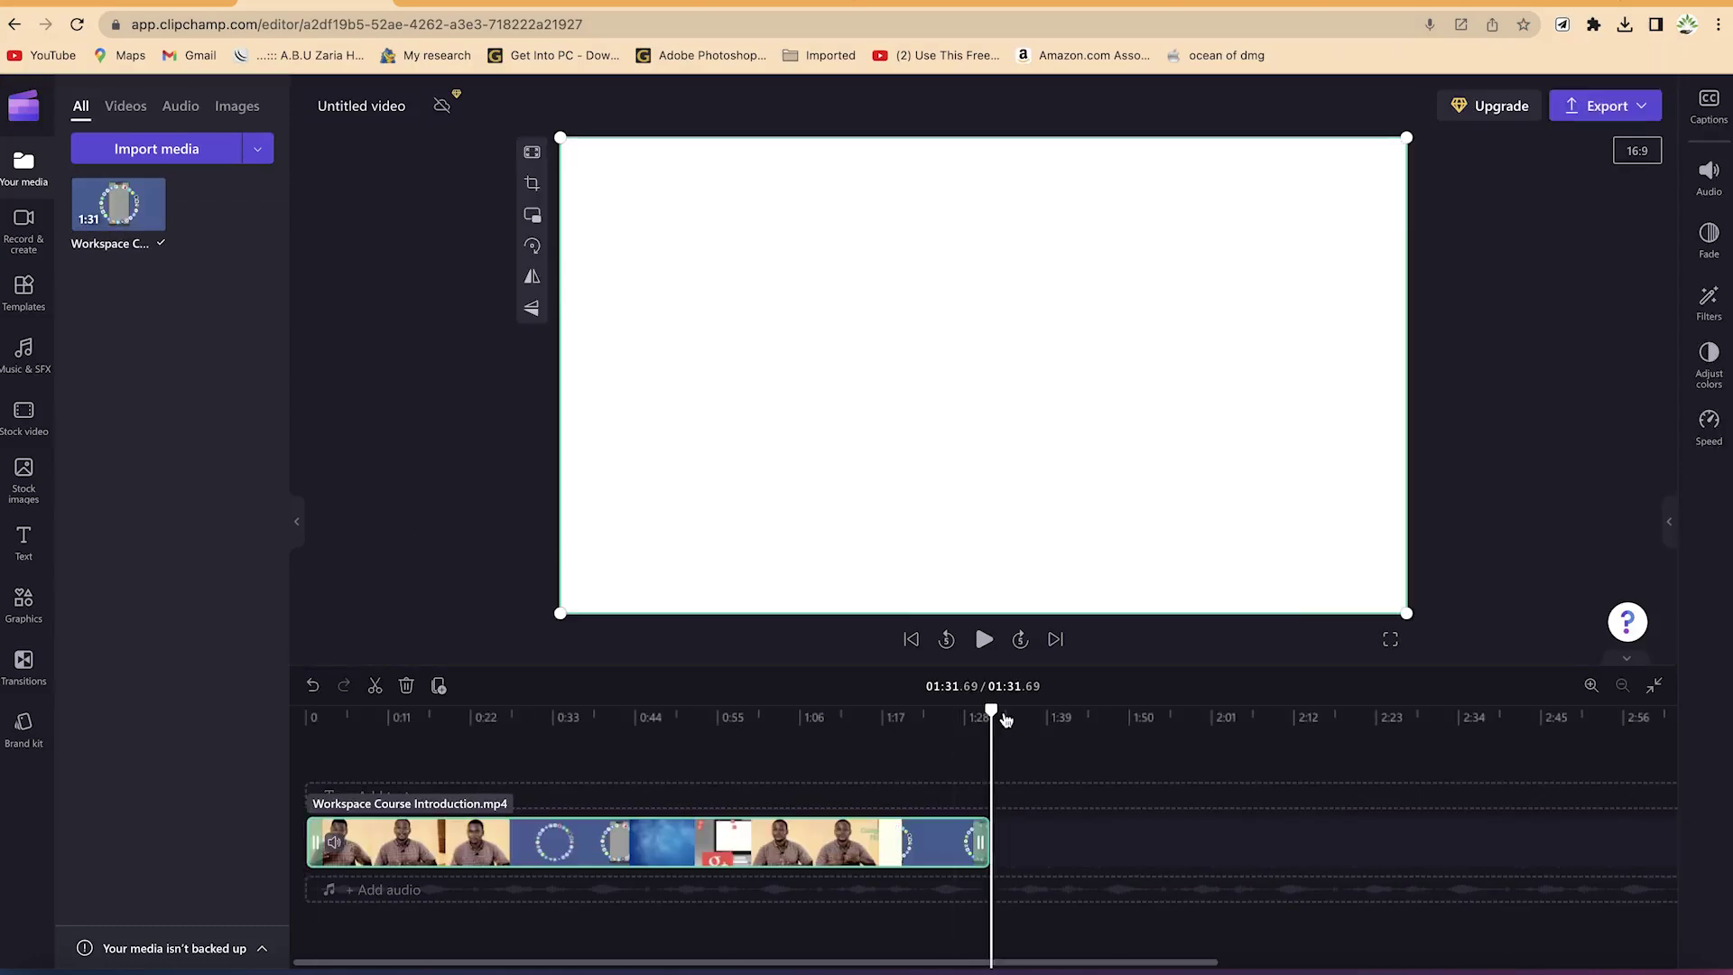
# Step: Play the first few seconds of the clip from the start of the timeline
pyautogui.moveTo(1000, 718); pyautogui.dragTo(183, 700)
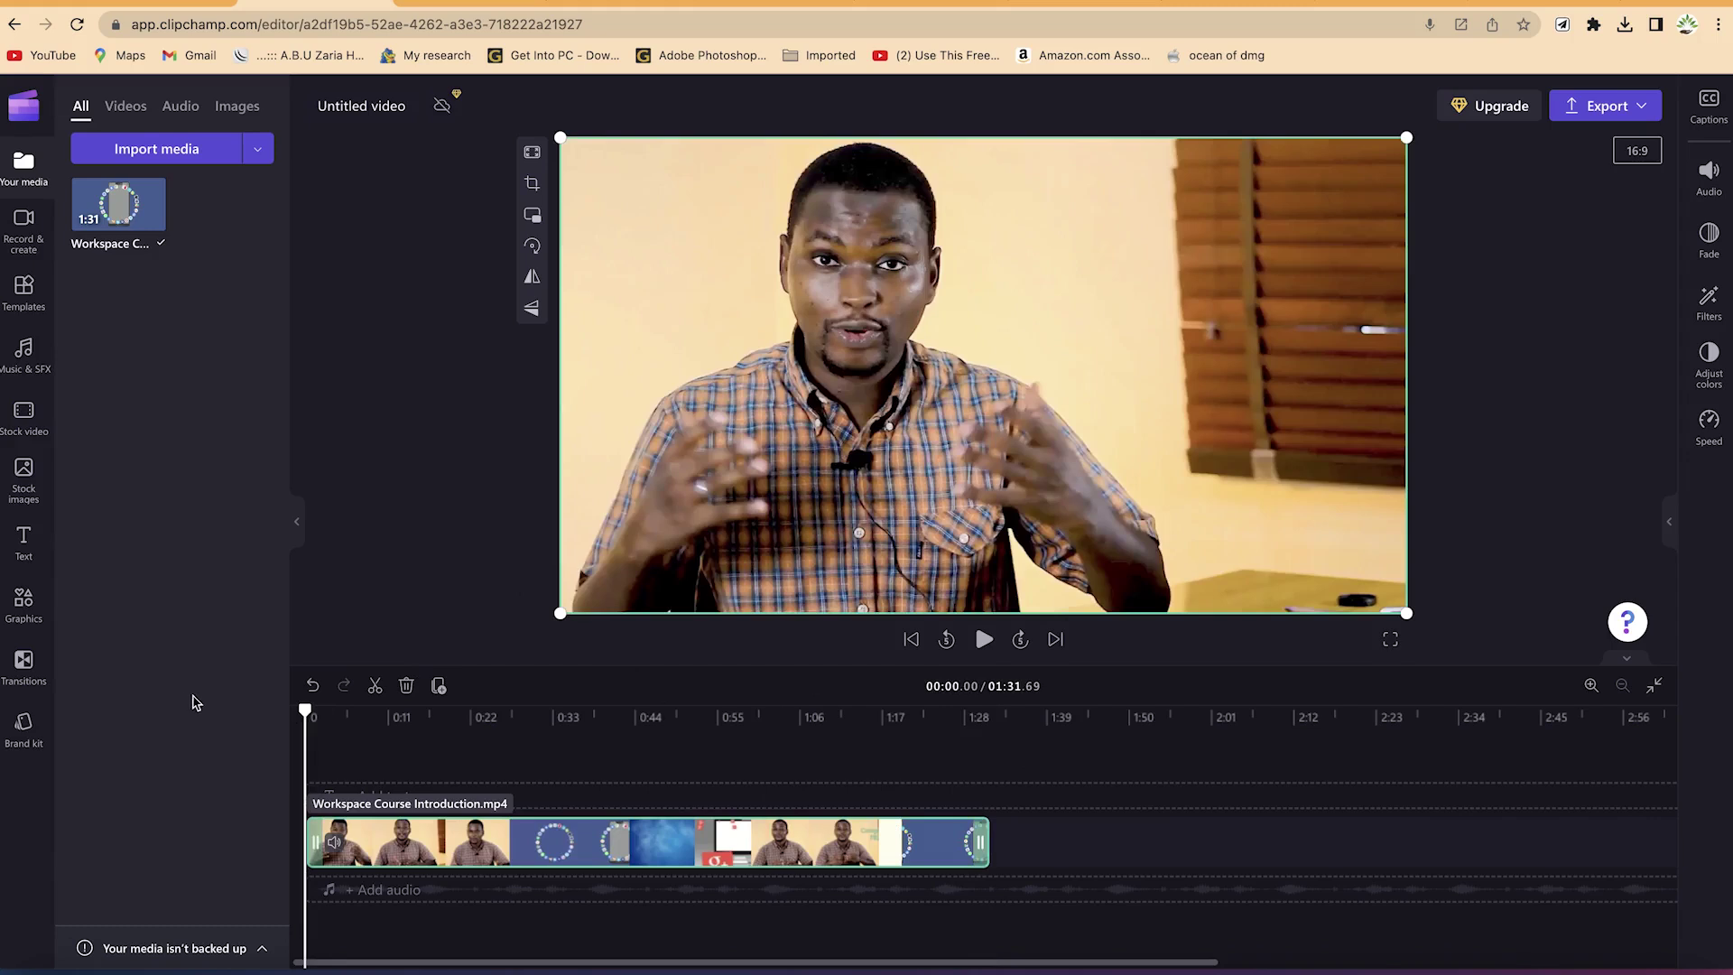
pyautogui.press('space')
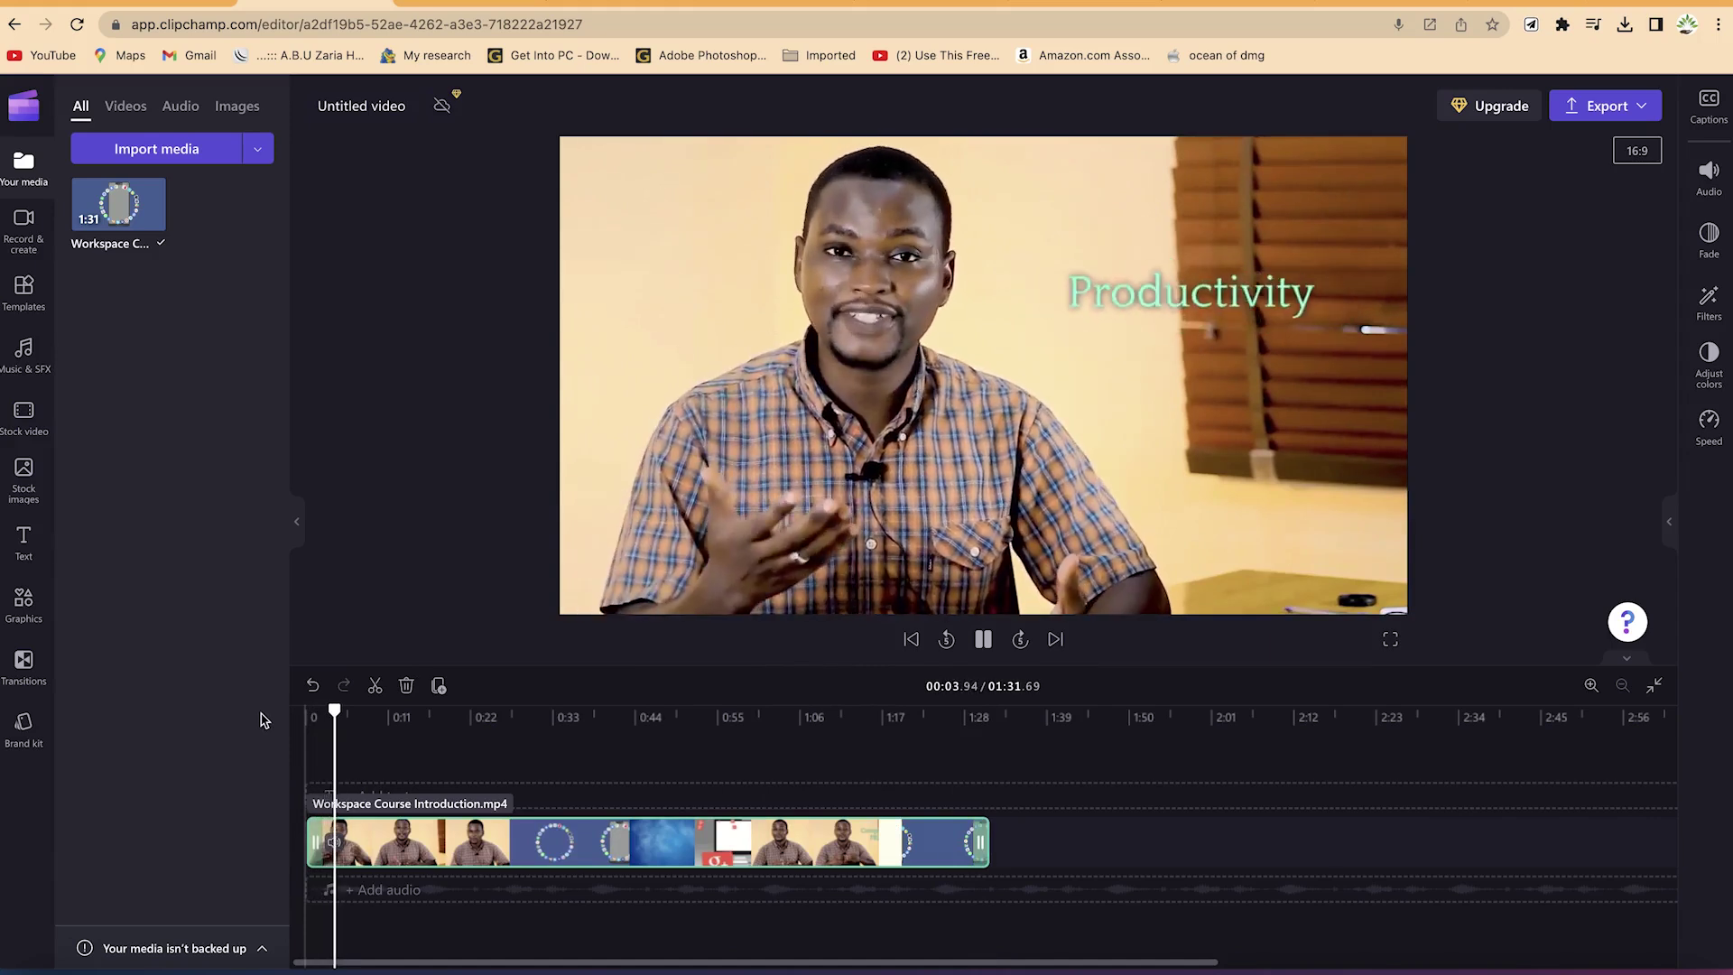
pyautogui.press('space')
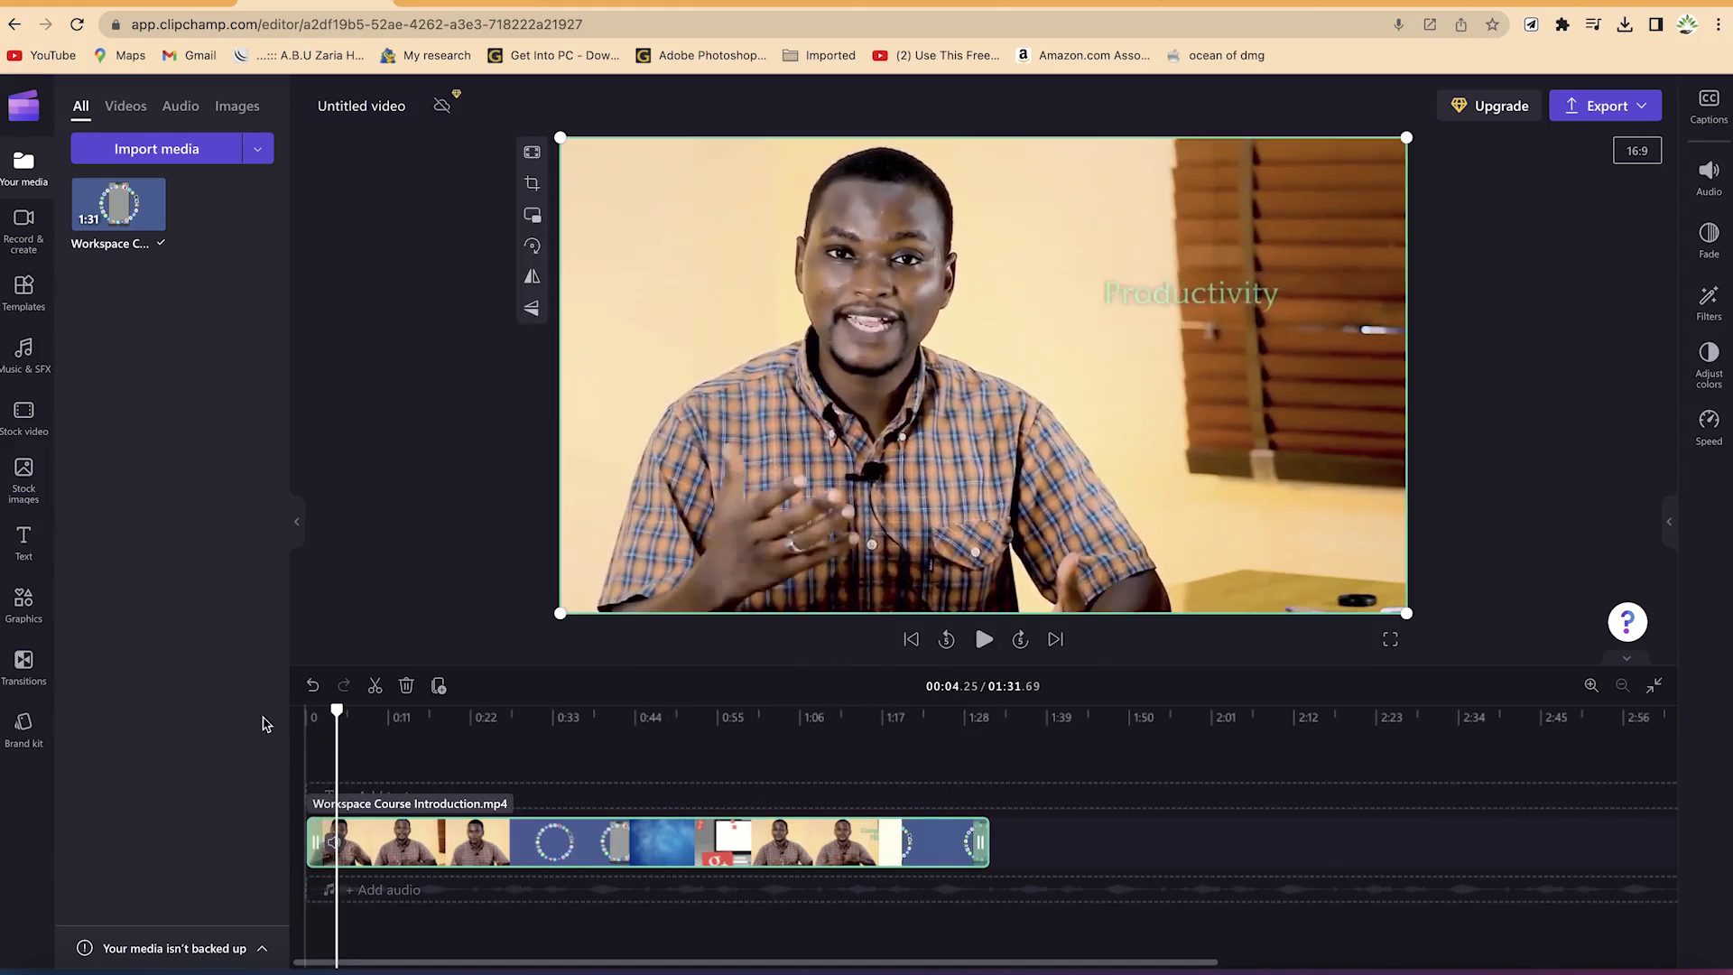
# Step: Place a Clean Title at the start of the timeline and position the video clip so it begins at about 5 seconds
pyautogui.moveTo(401, 843); pyautogui.dragTo(499, 828)
pyautogui.click(23, 539)
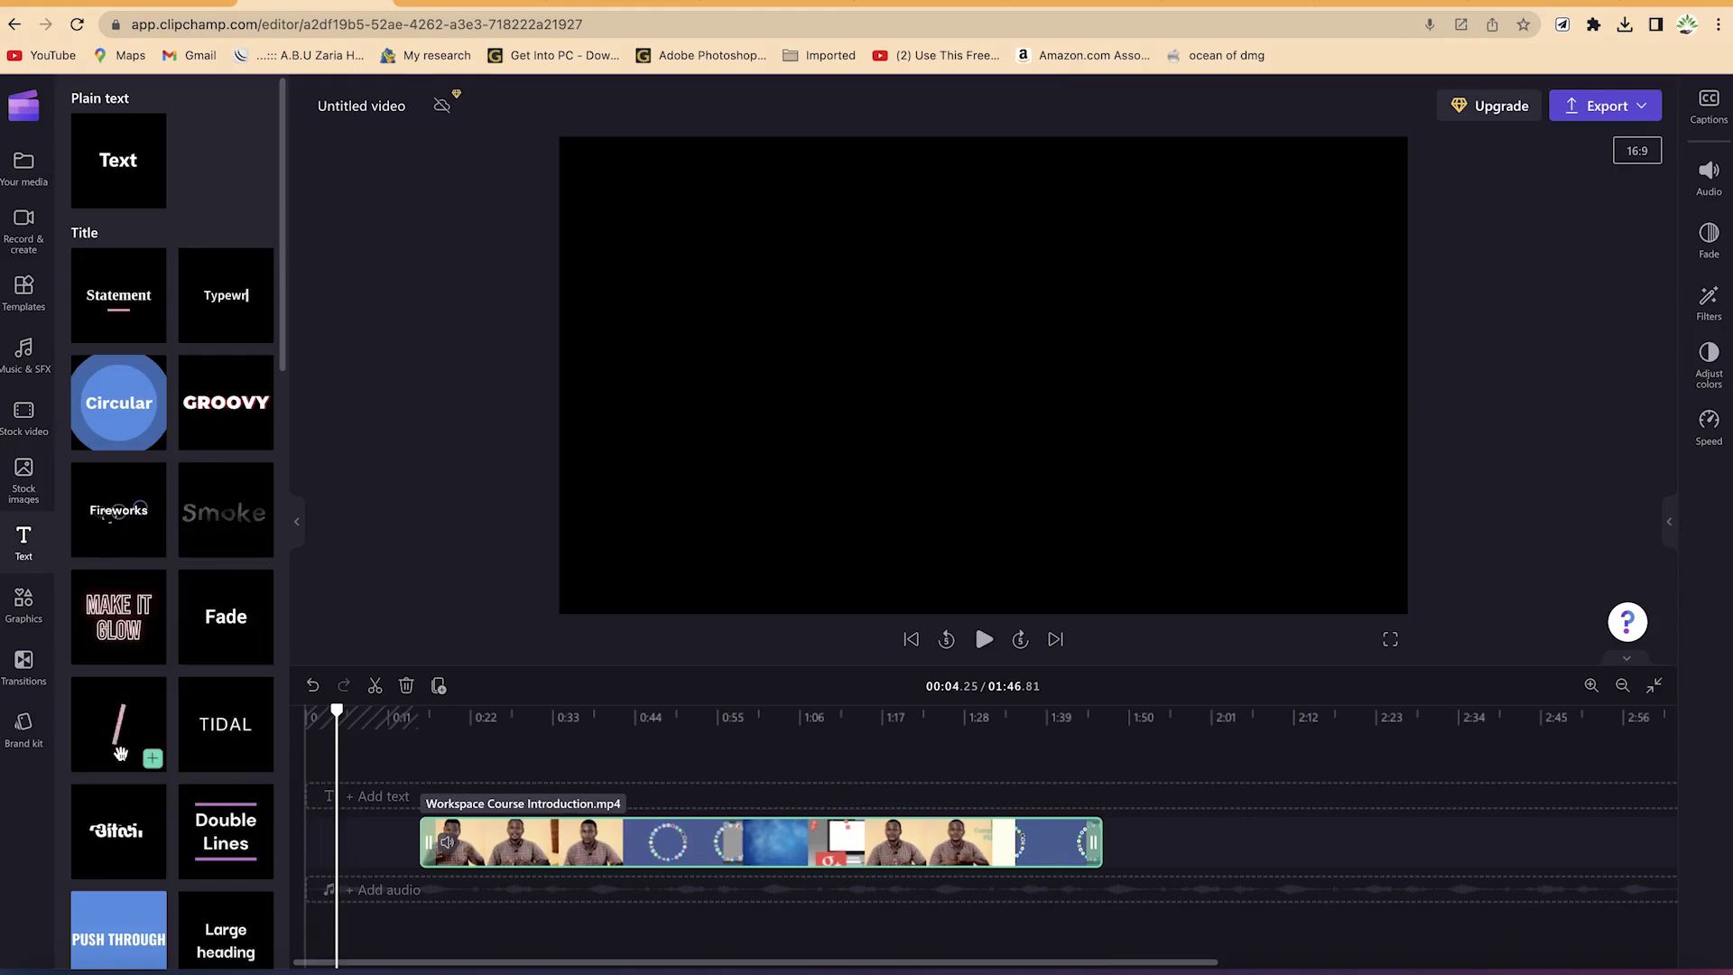
pyautogui.moveTo(120, 752); pyautogui.dragTo(347, 853)
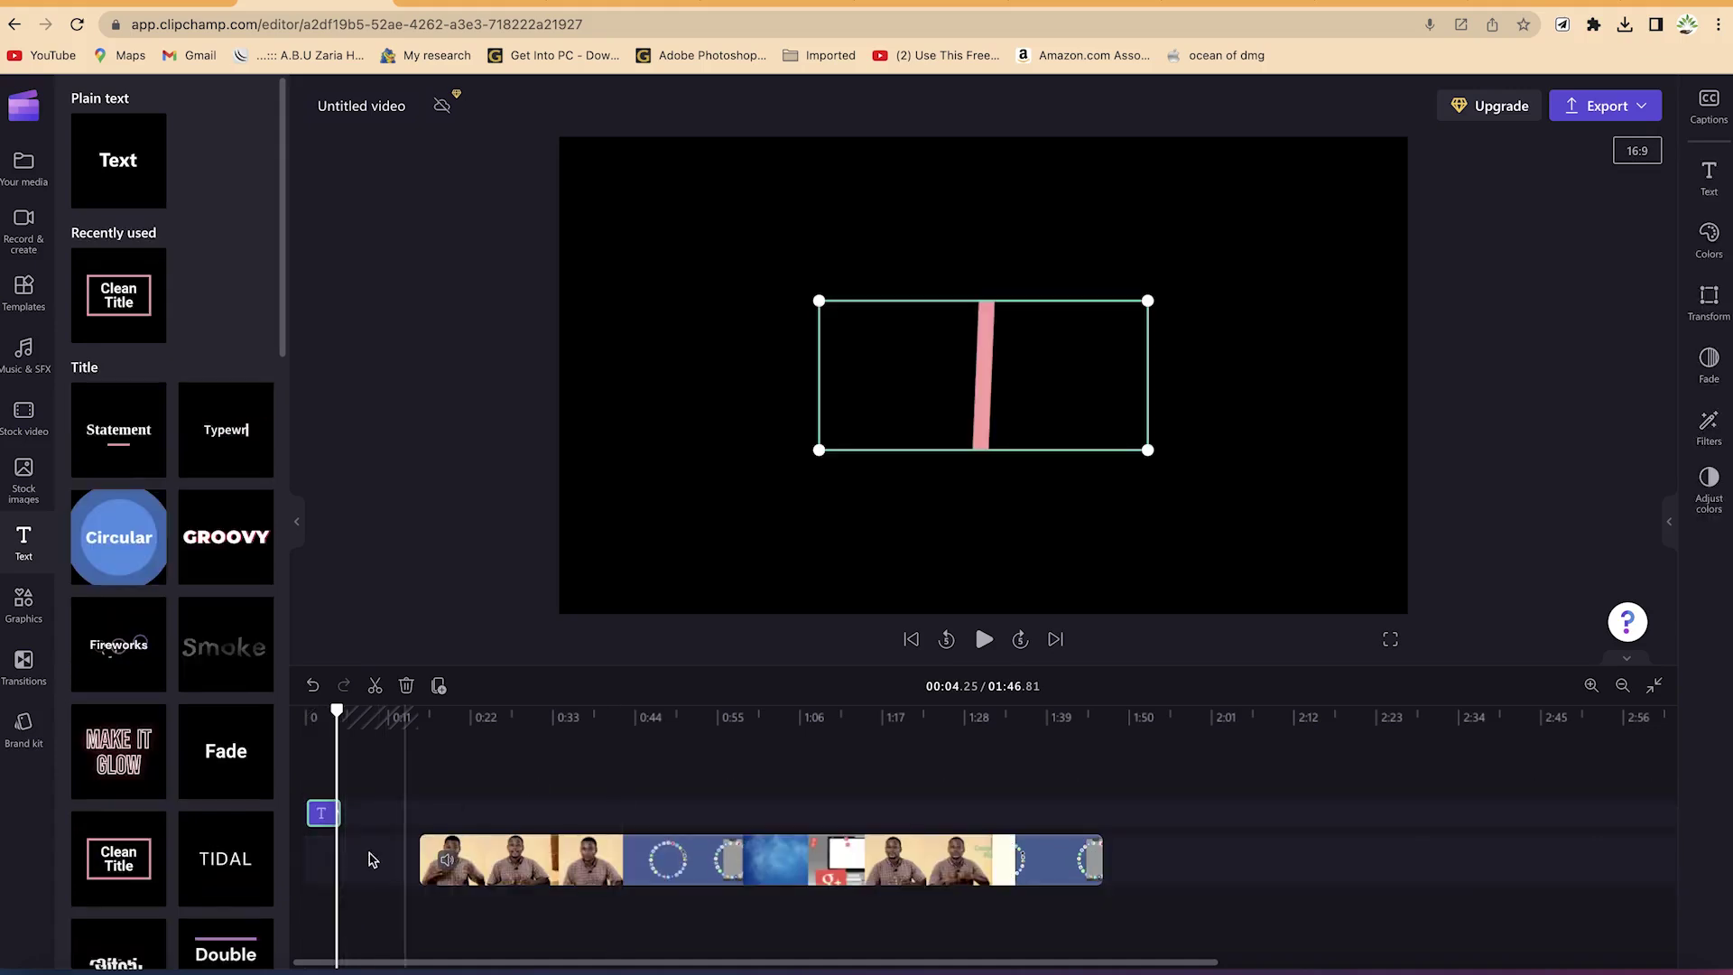
pyautogui.moveTo(425, 860); pyautogui.dragTo(346, 817)
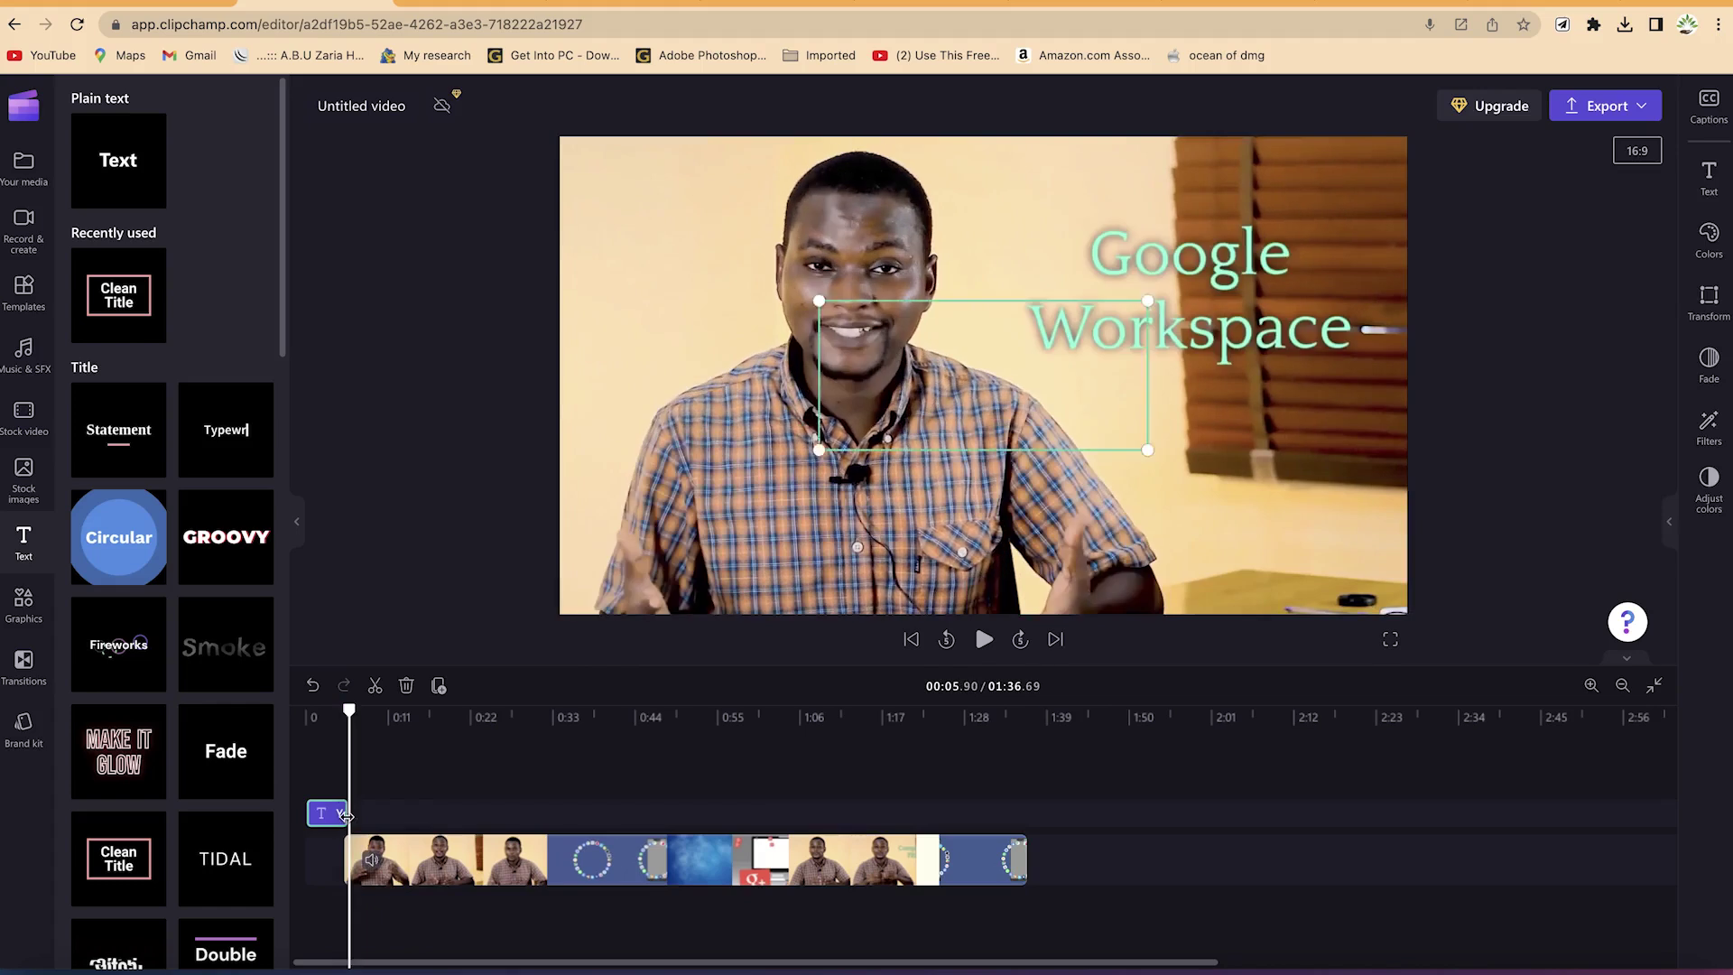
# Step: Replace the title's placeholder text with "Welcome to my channel"
pyautogui.moveTo(345, 711); pyautogui.dragTo(329, 711)
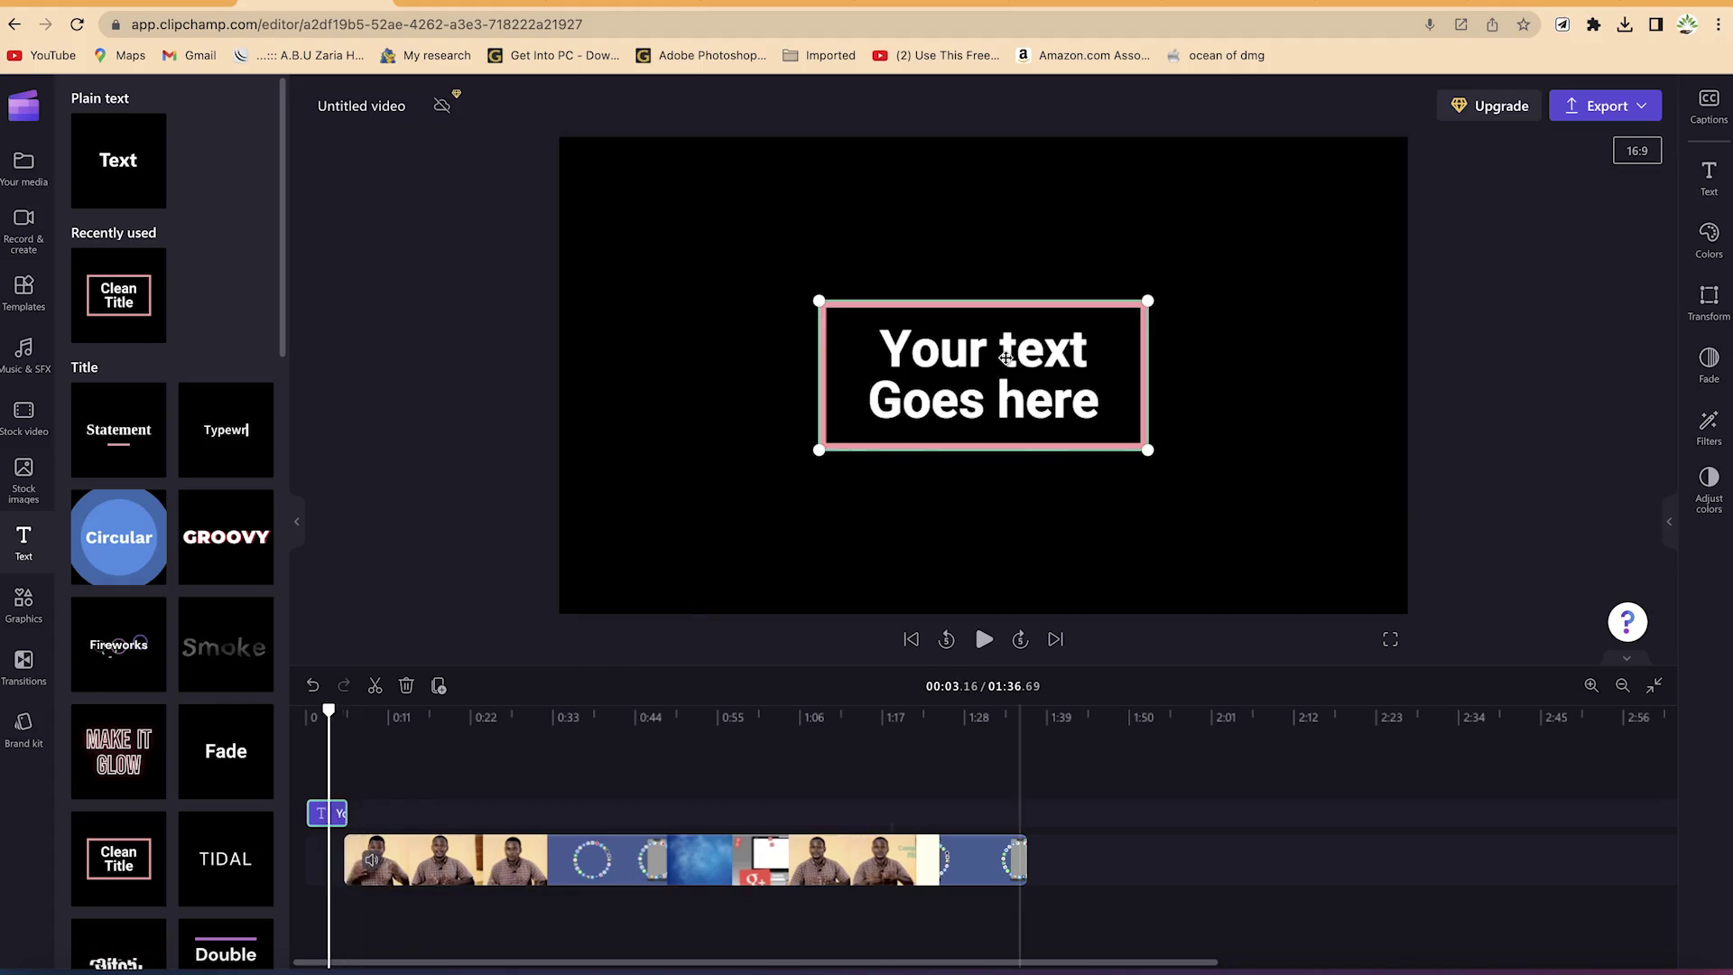
pyautogui.moveTo(1017, 350); pyautogui.dragTo(993, 361)
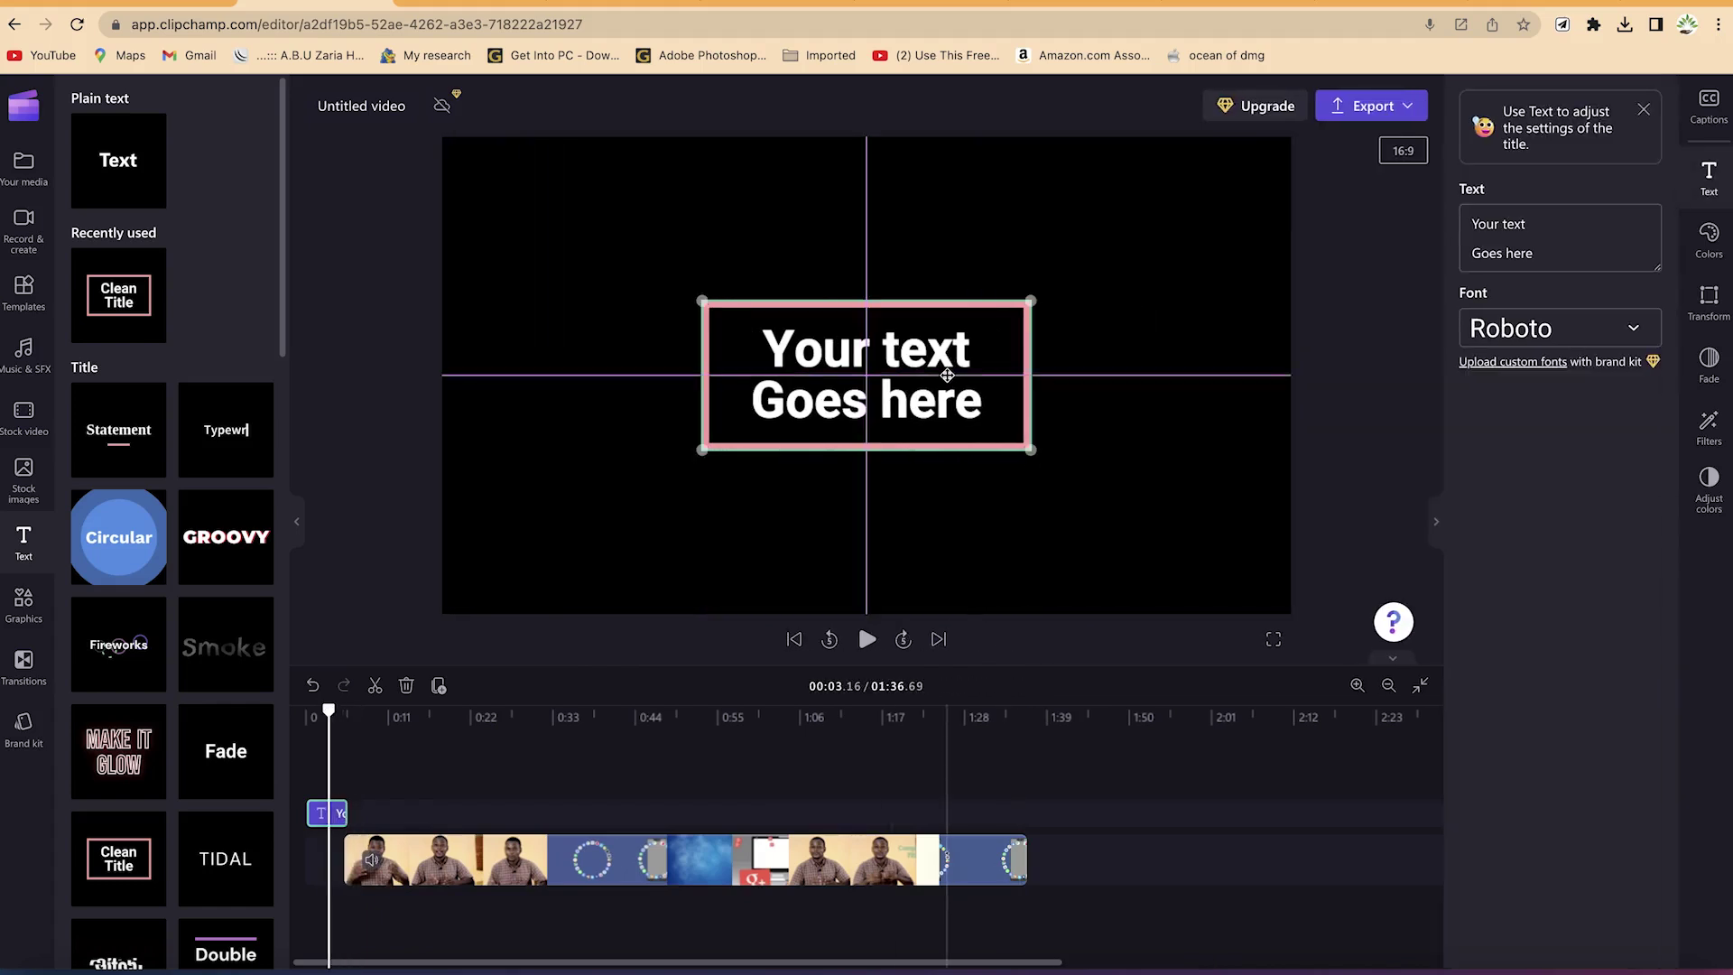
pyautogui.click(1598, 242)
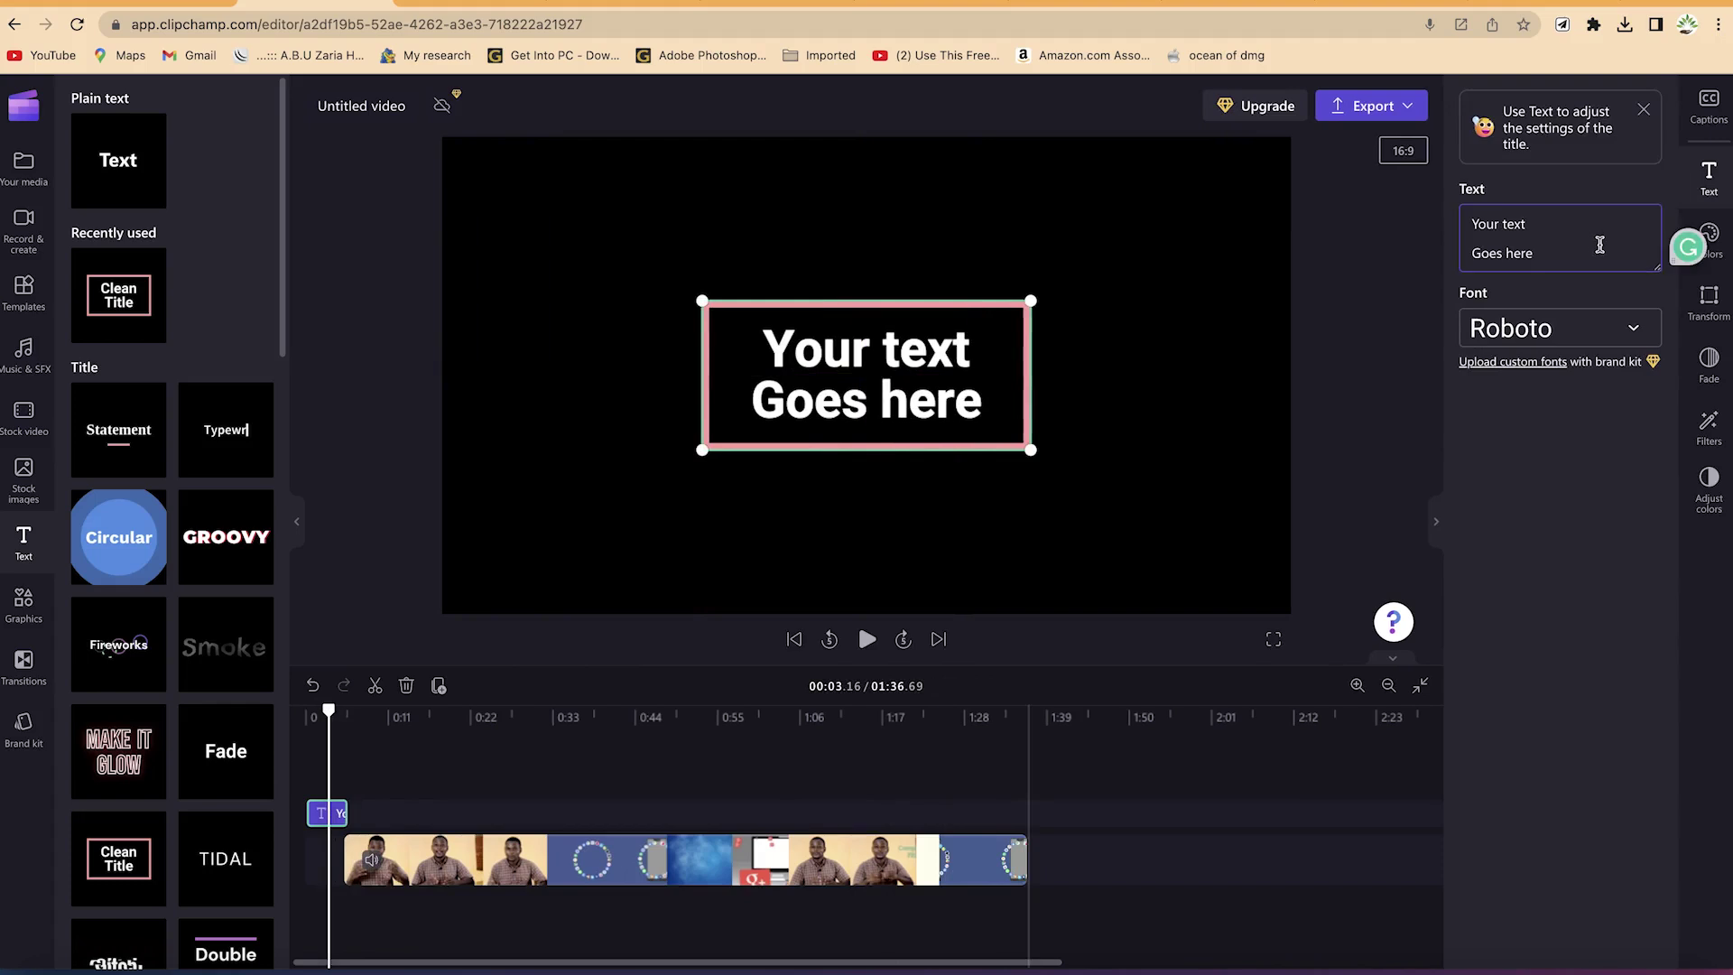
pyautogui.hotkey('ctrl', 'a')
pyautogui.write('Wec')
pyautogui.press('BackSpace')
pyautogui.write('lcome to my channel')
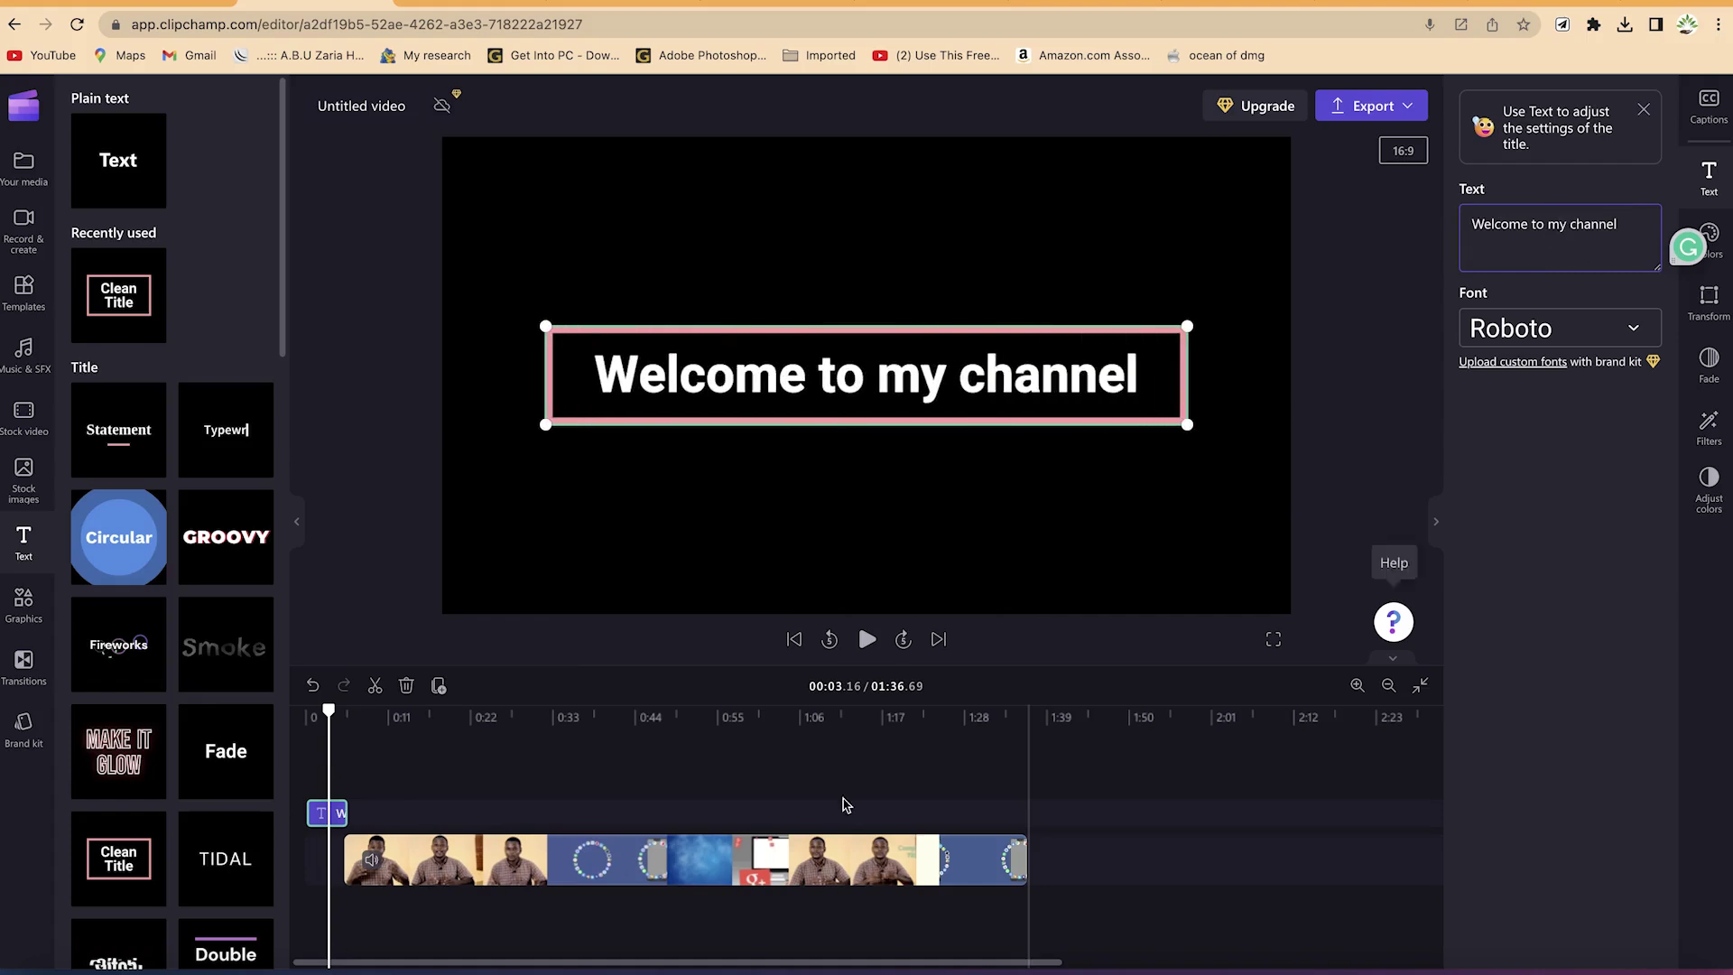
# Step: Play back the title animation from the start through the beginning of the video clip
pyautogui.moveTo(325, 710); pyautogui.dragTo(305, 710)
pyautogui.press('space')
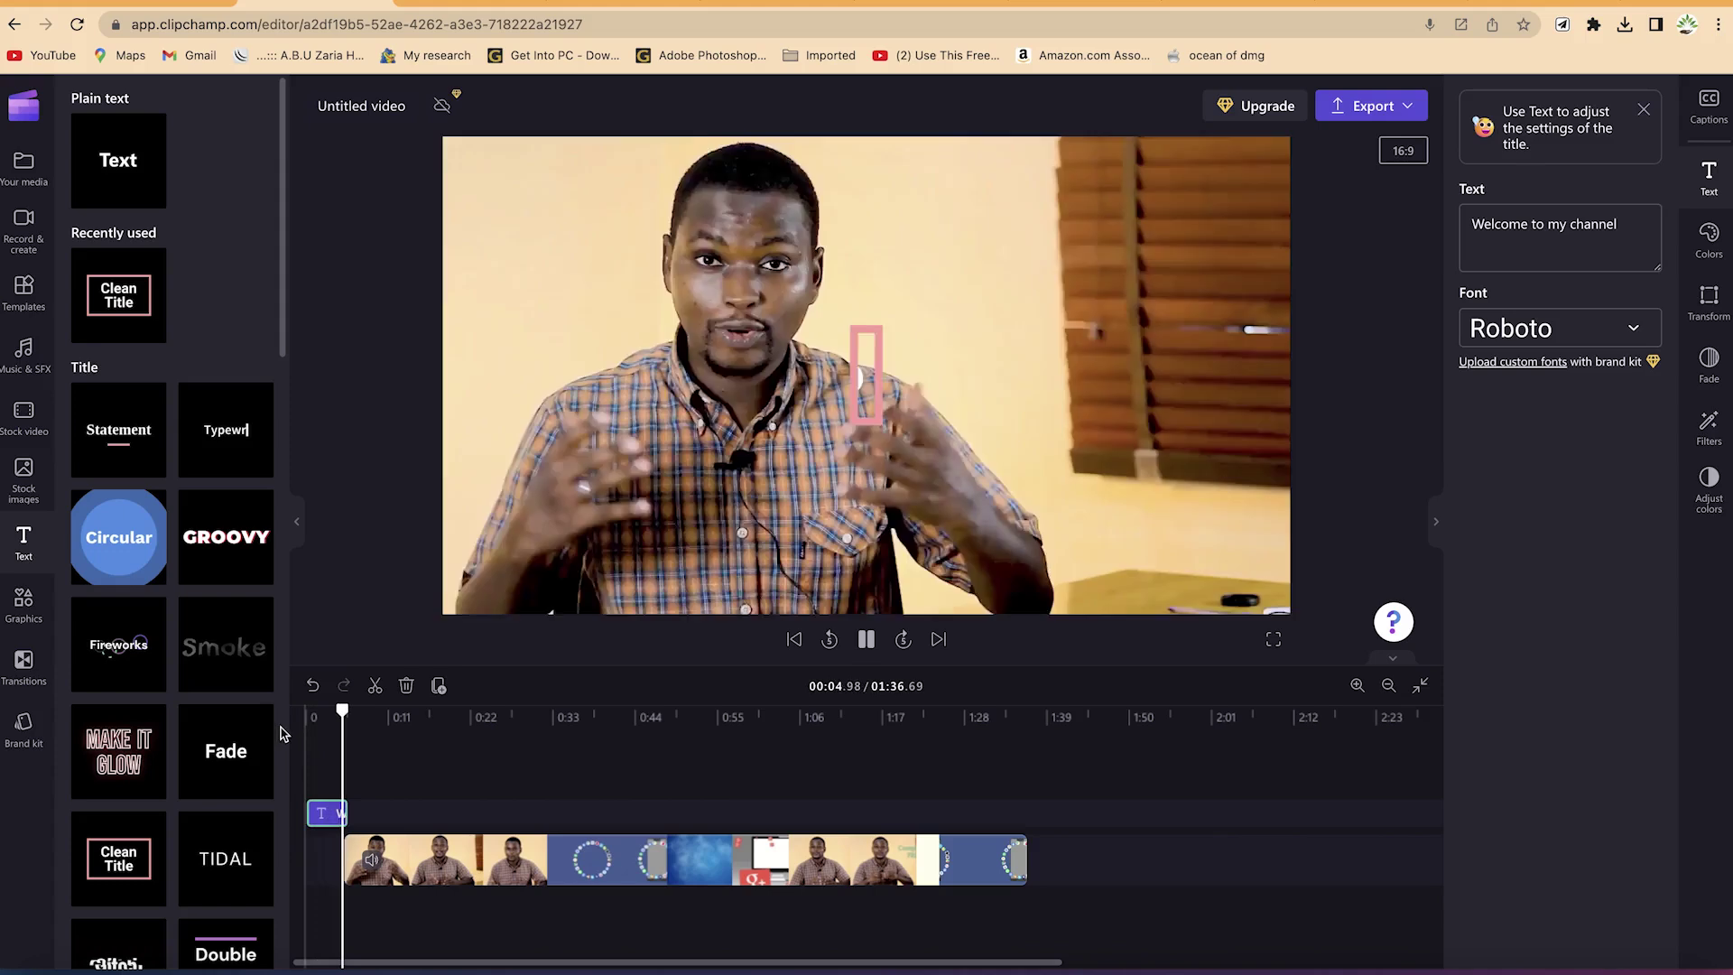
pyautogui.press('space')
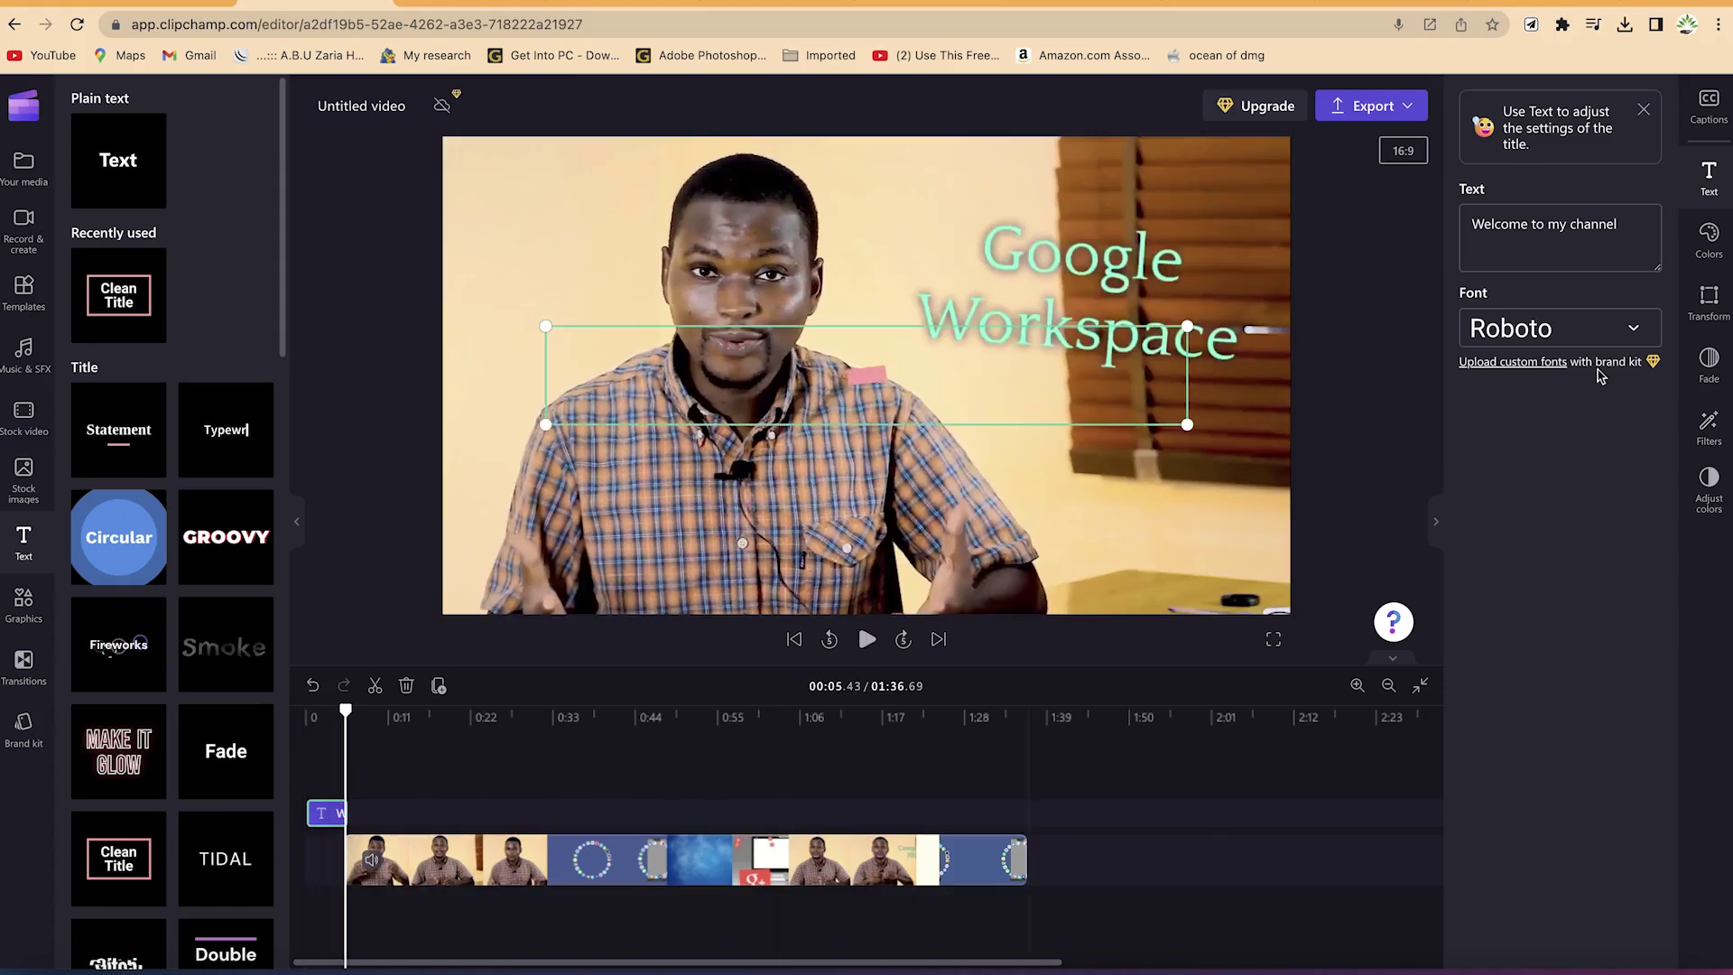
# Step: Reduce the size of the "Welcome to my channel" title slightly in its transform settings
pyautogui.moveTo(345, 712); pyautogui.dragTo(323, 713)
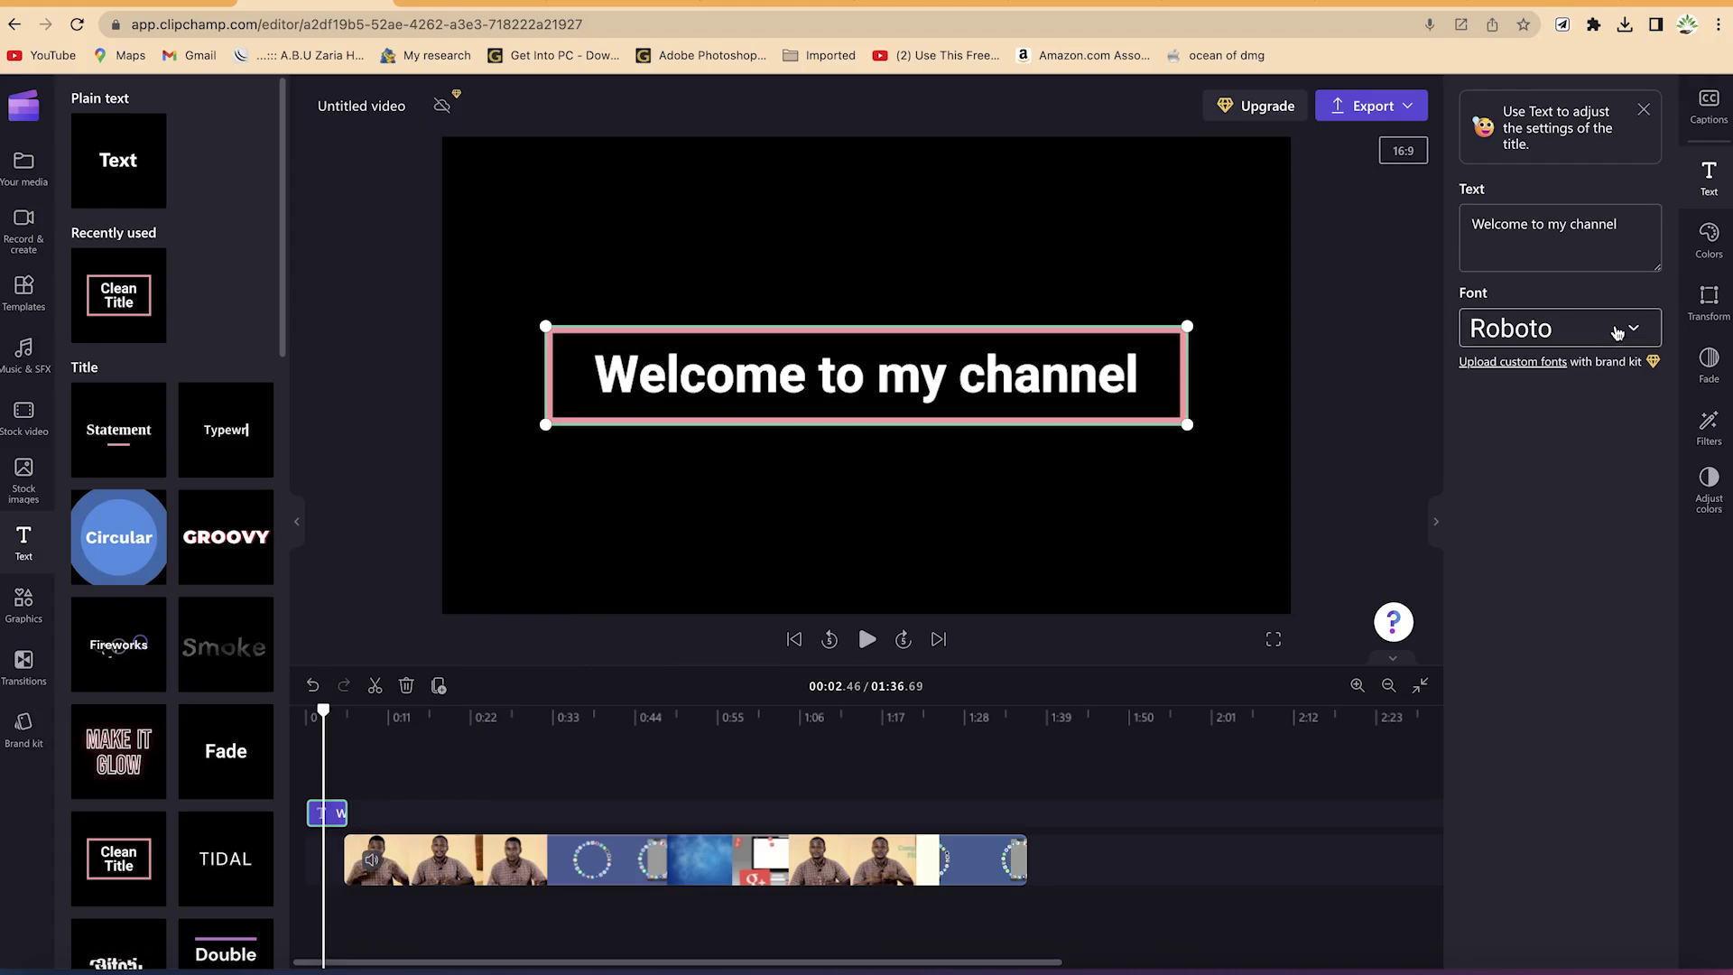
pyautogui.click(1617, 334)
pyautogui.click(1617, 332)
pyautogui.click(1723, 303)
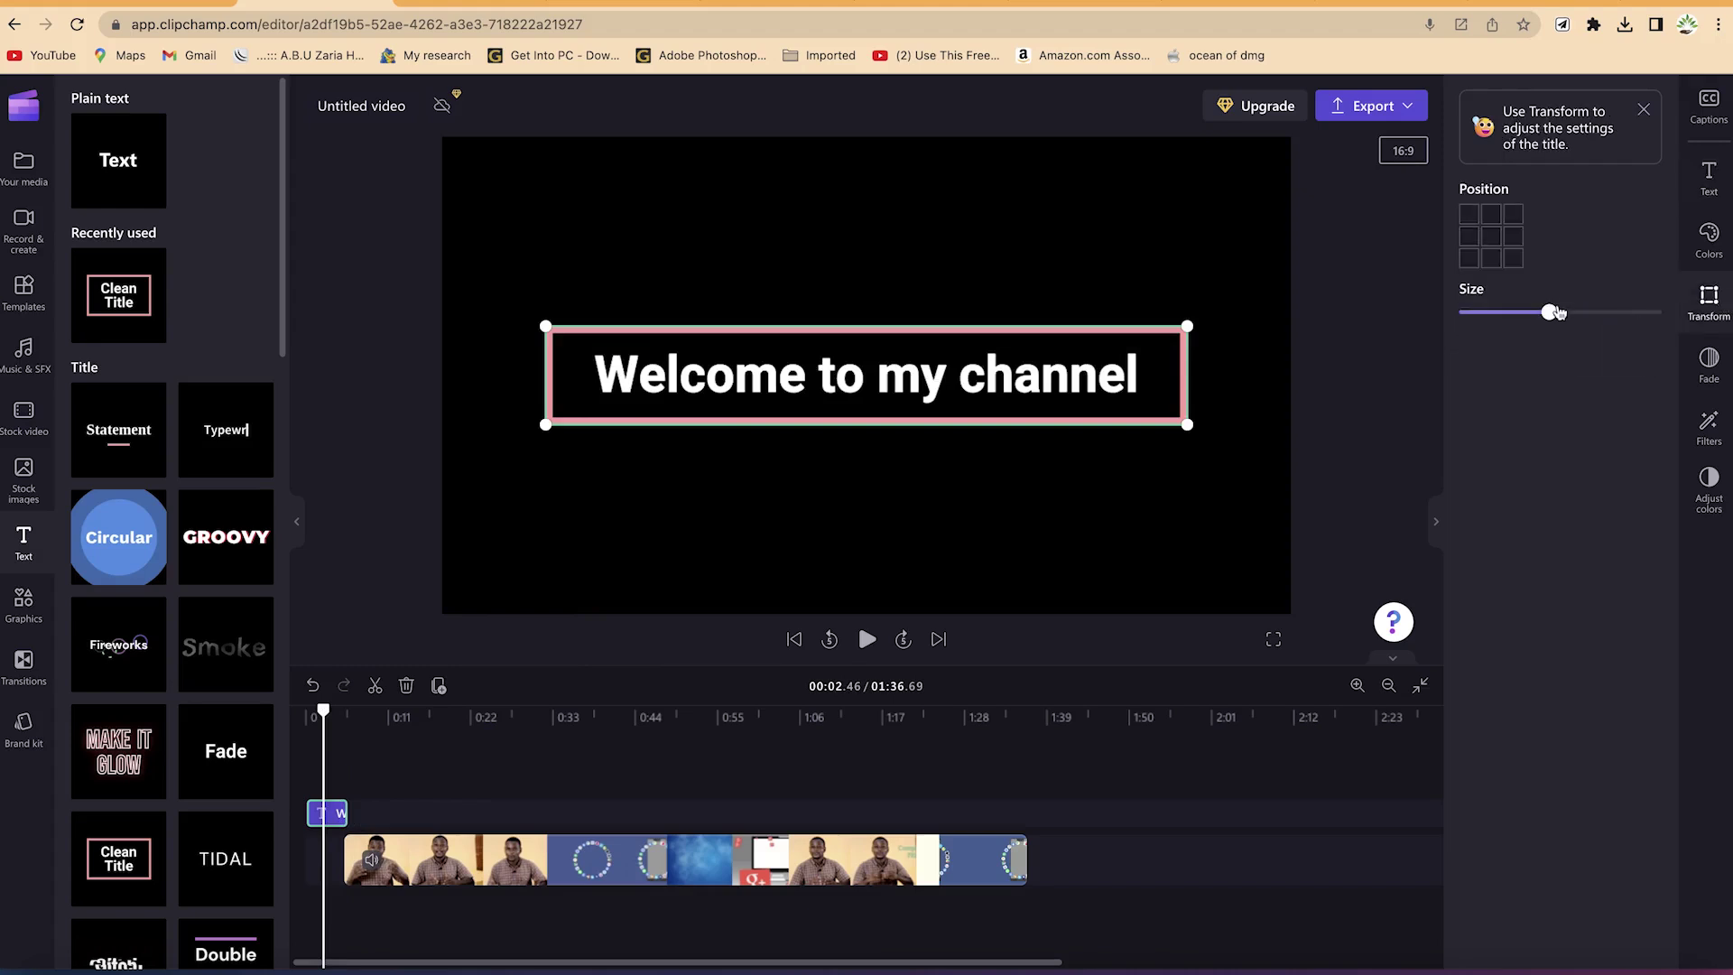
pyautogui.moveTo(1548, 313); pyautogui.dragTo(1524, 313)
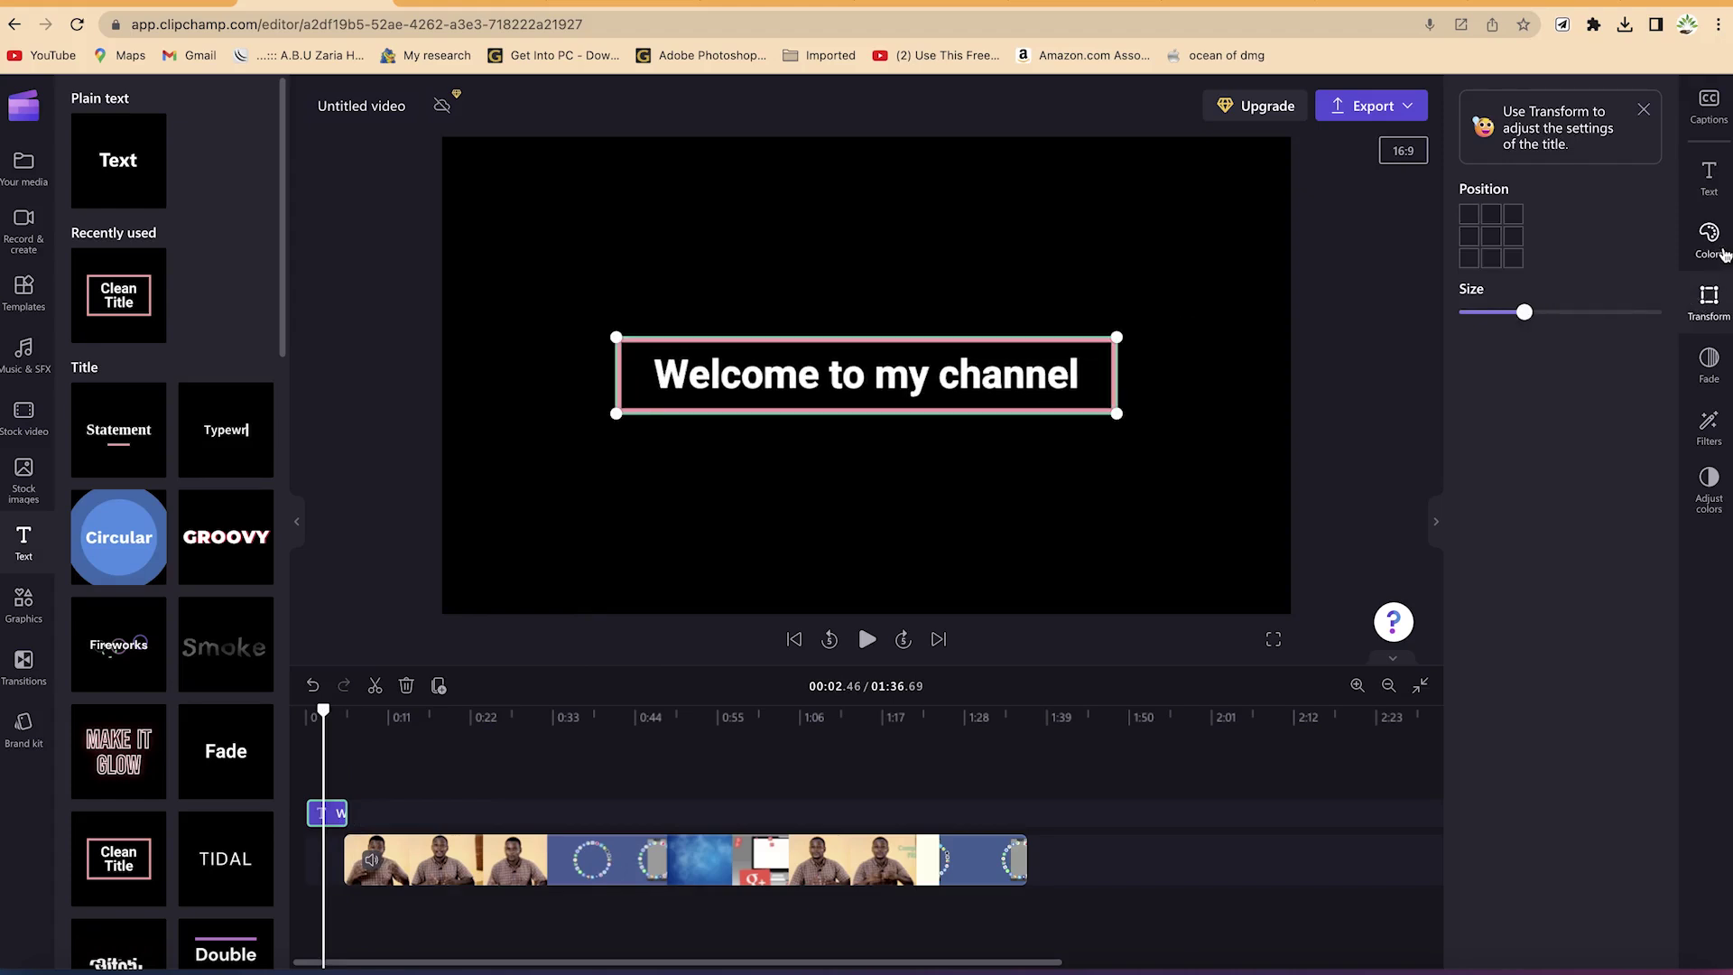
pyautogui.click(1723, 260)
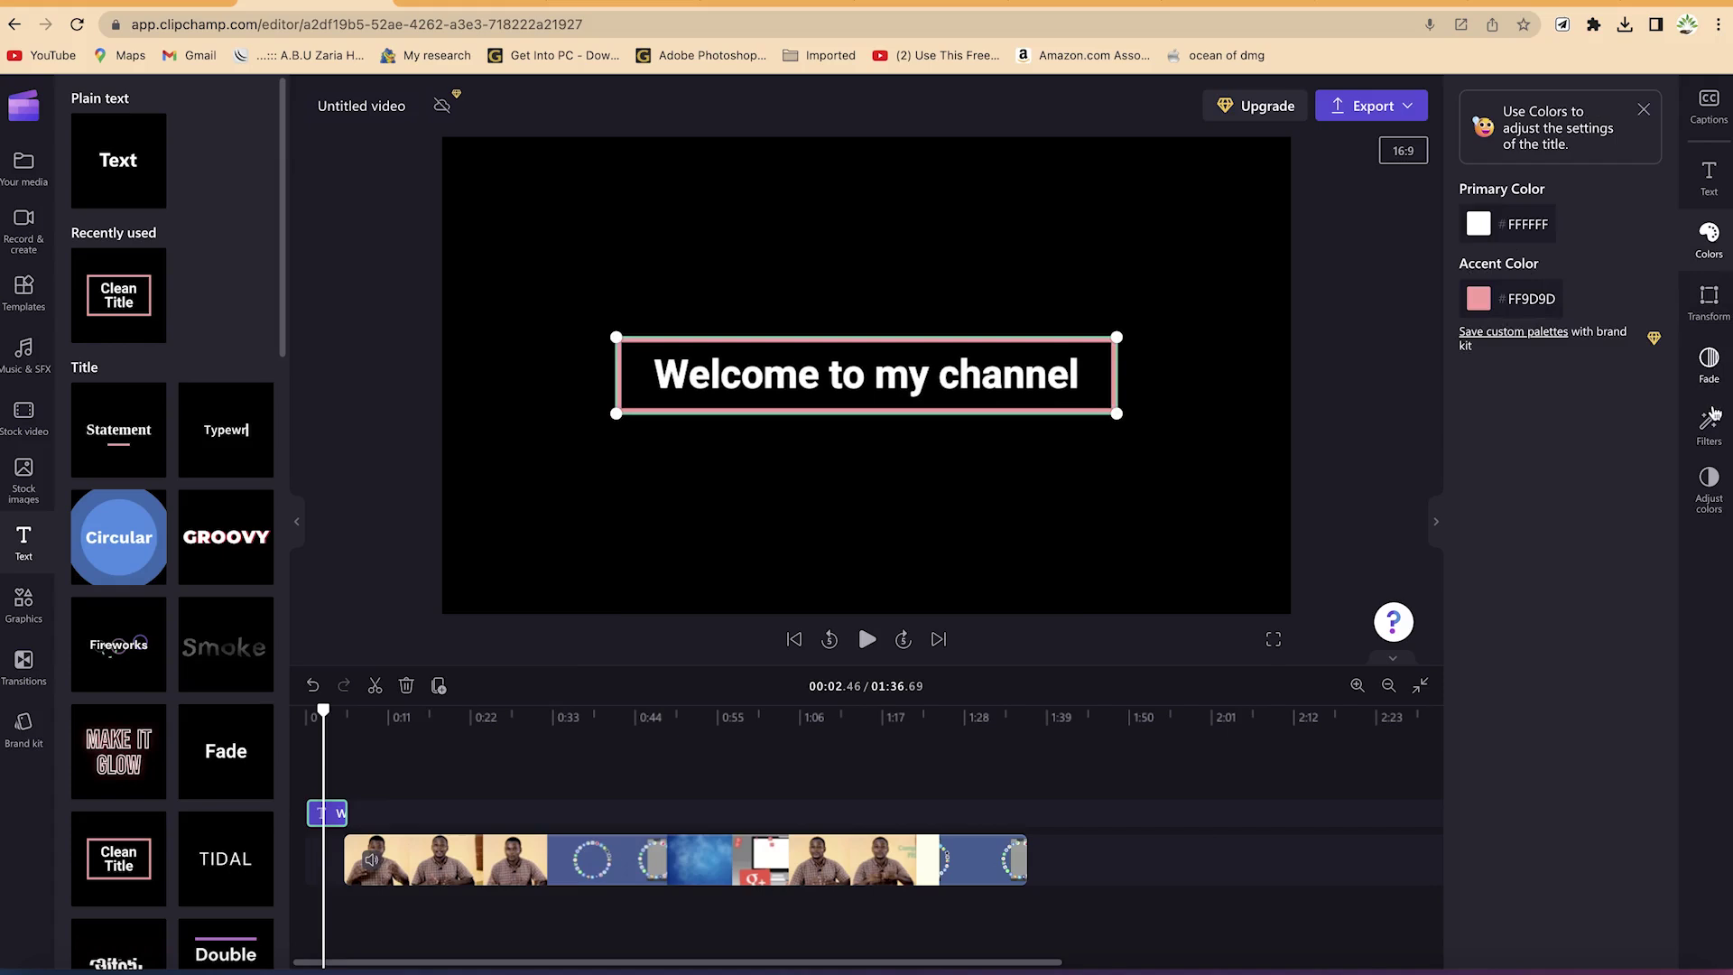
pyautogui.click(1710, 420)
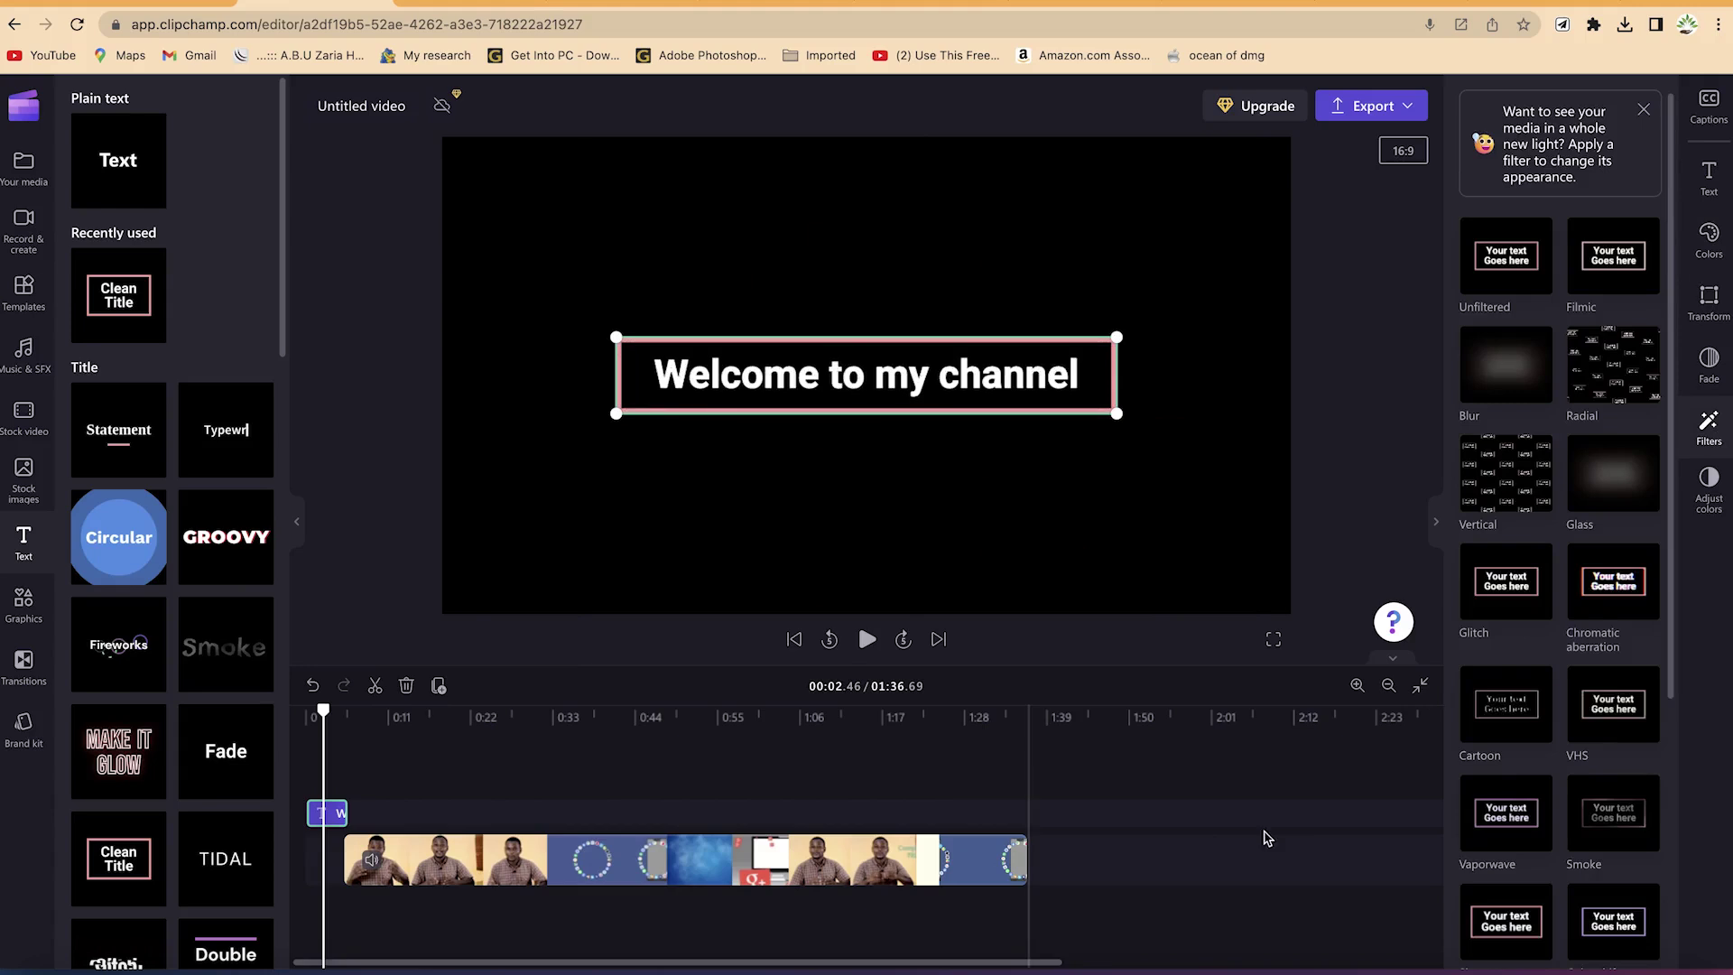
pyautogui.click(1709, 176)
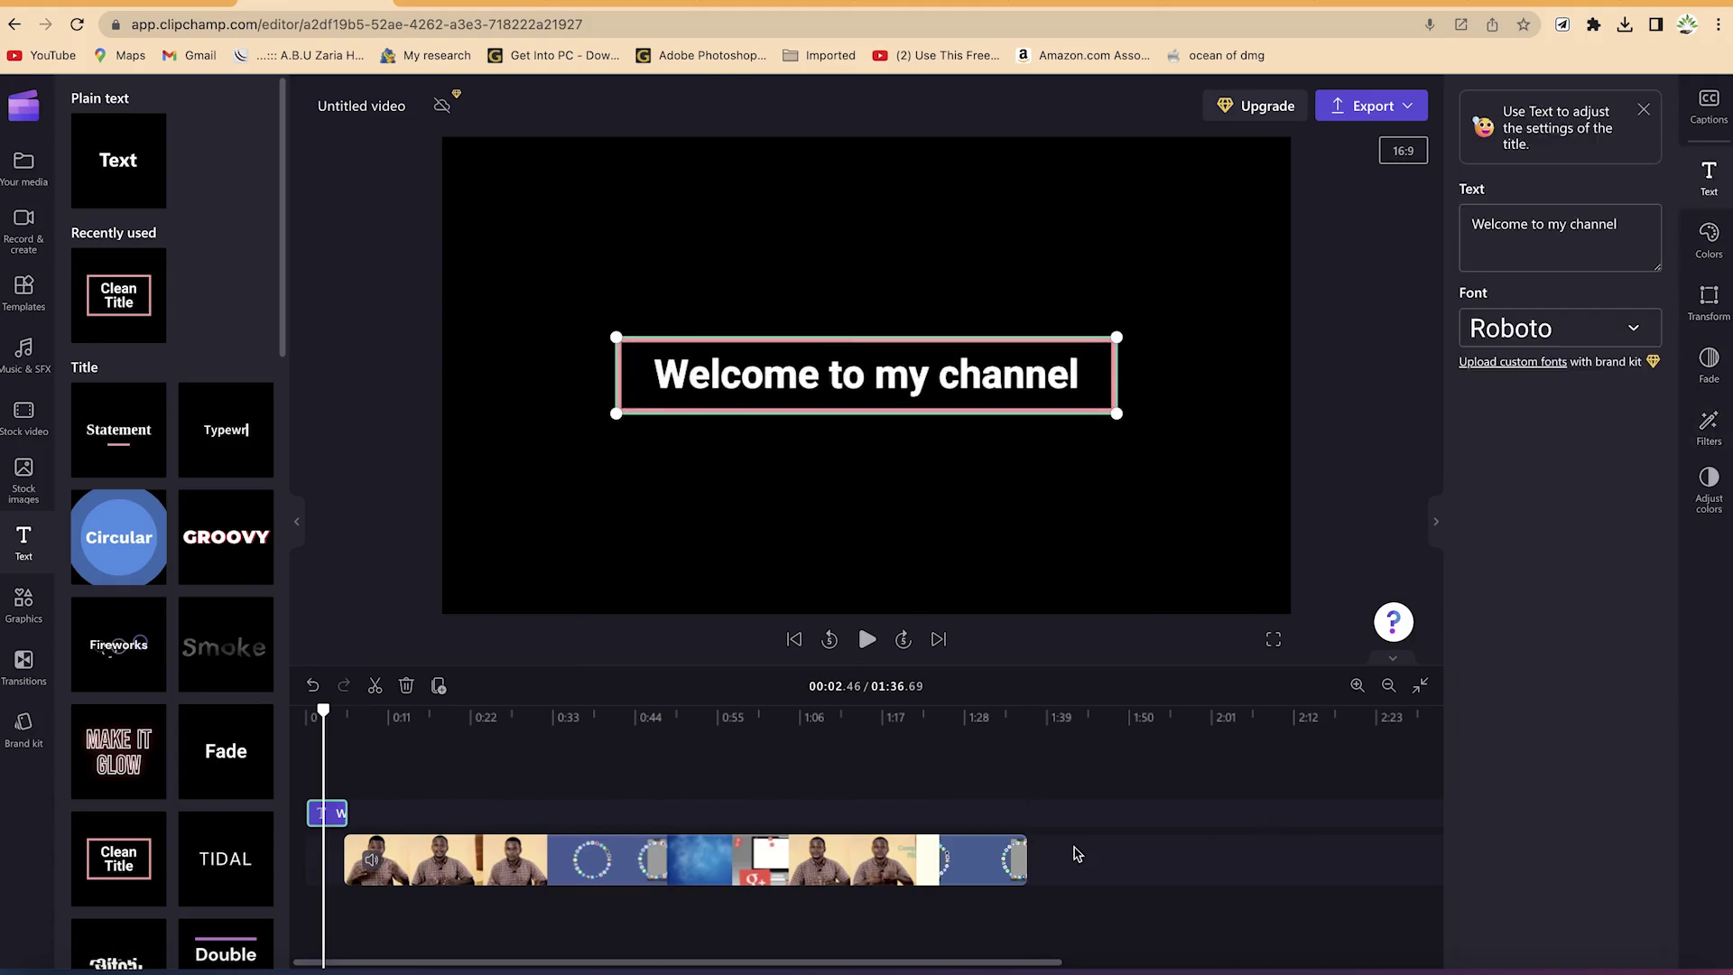
# Step: Split the Workspace Course Introduction clip at about 32.37 seconds on the timeline
pyautogui.click(502, 862)
pyautogui.moveTo(325, 750); pyautogui.dragTo(389, 750)
pyautogui.moveTo(511, 754); pyautogui.dragTo(547, 769)
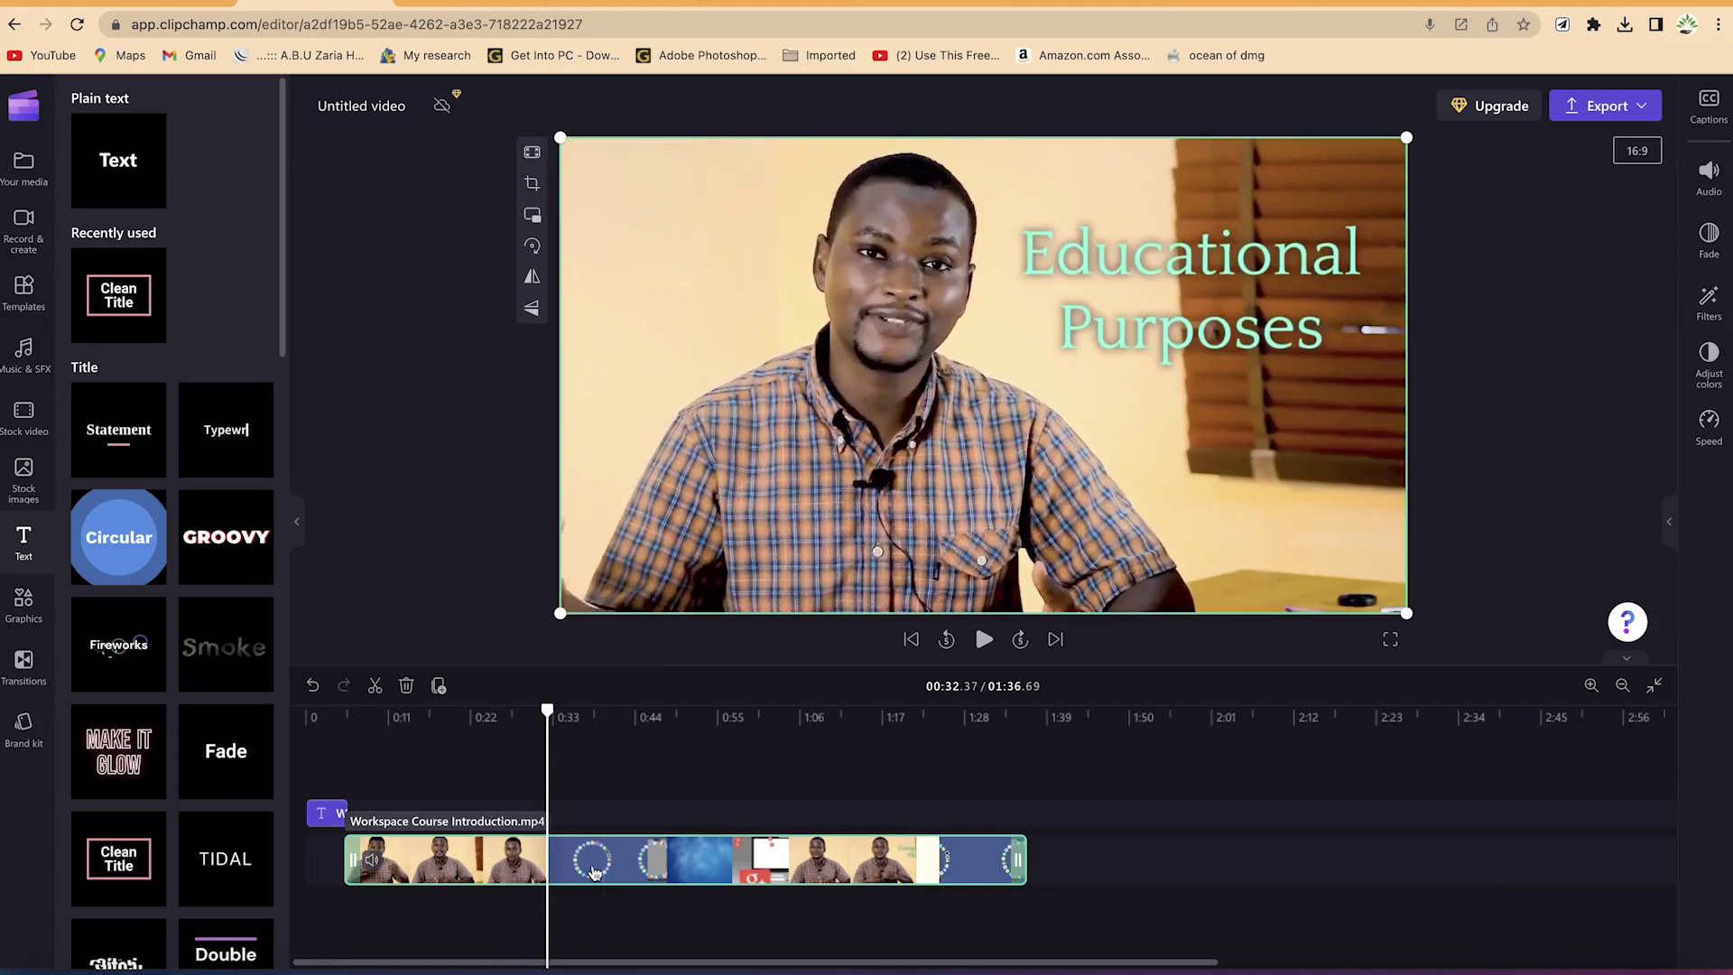
pyautogui.press('s')
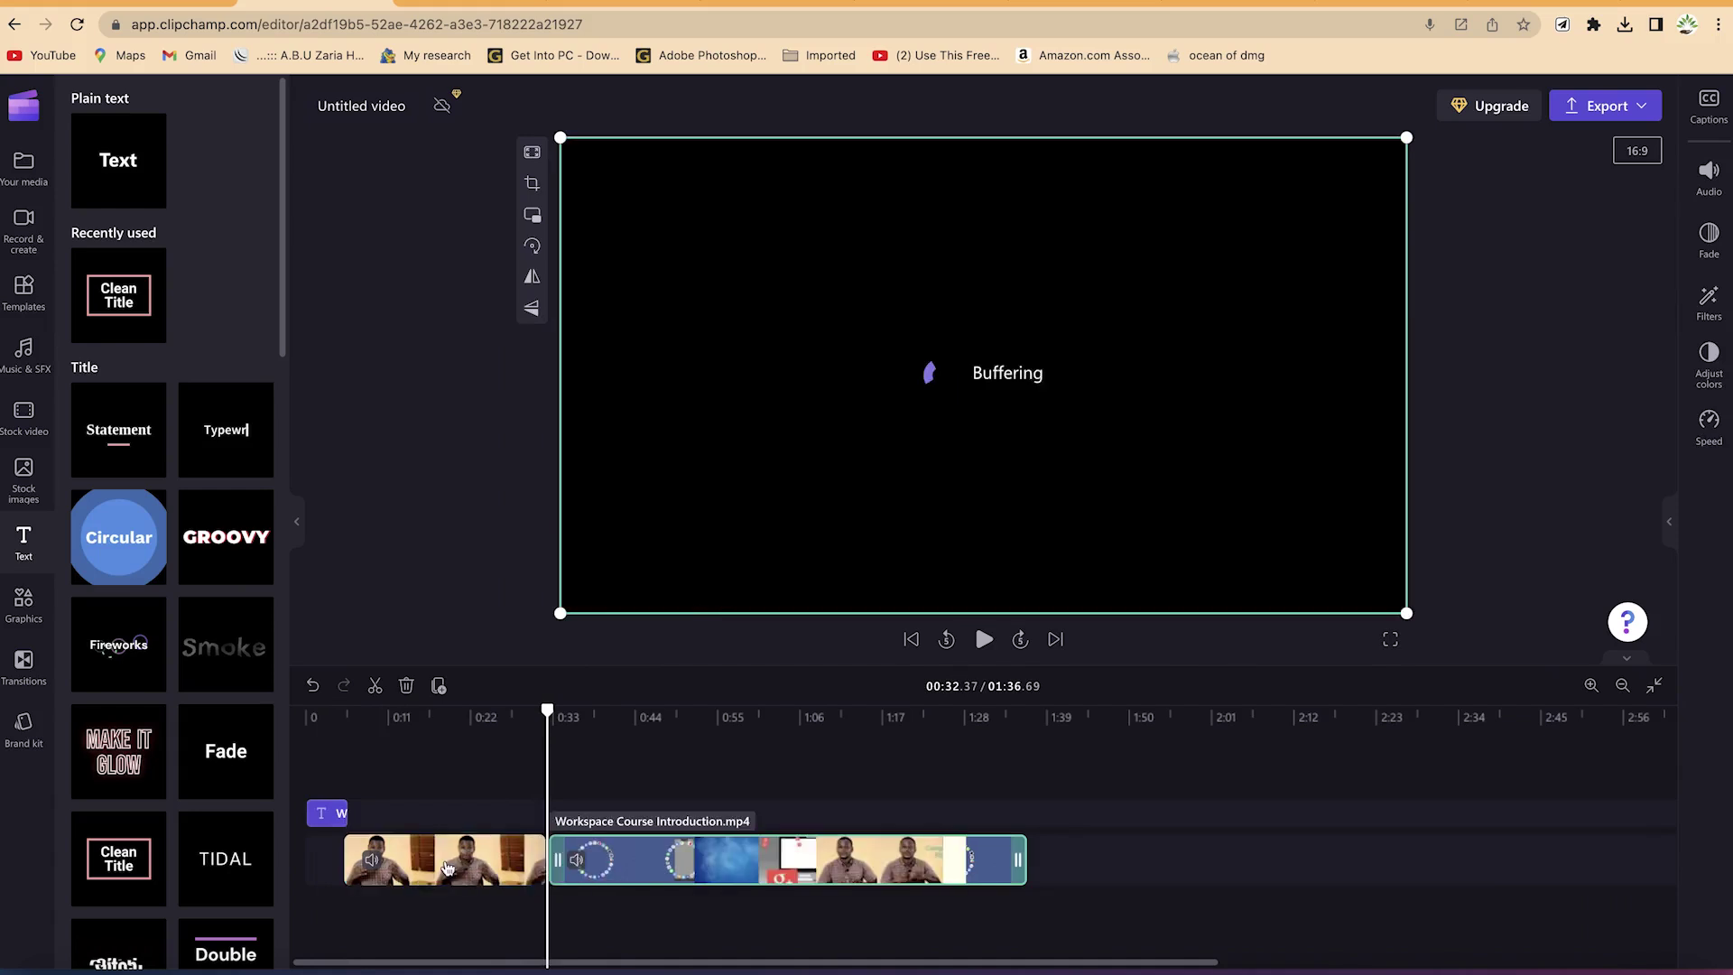
# Step: Add a Cross fade transition between the two split clips and set its duration to 2.66 s
pyautogui.click(521, 880)
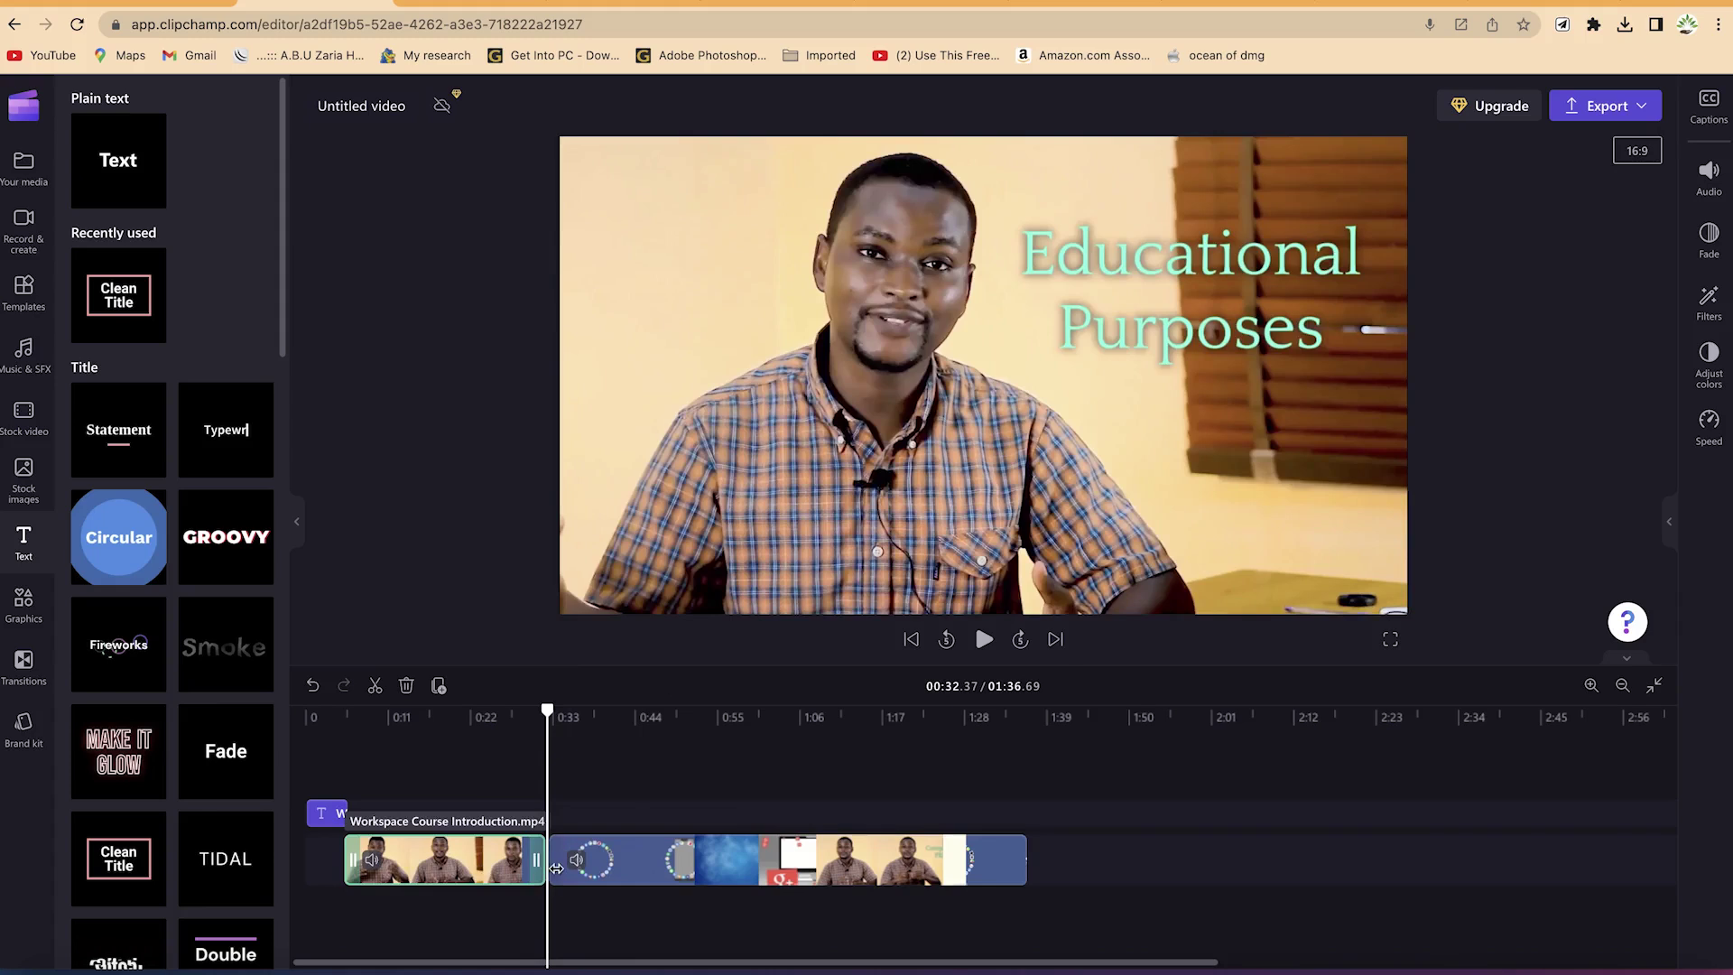
pyautogui.click(551, 863)
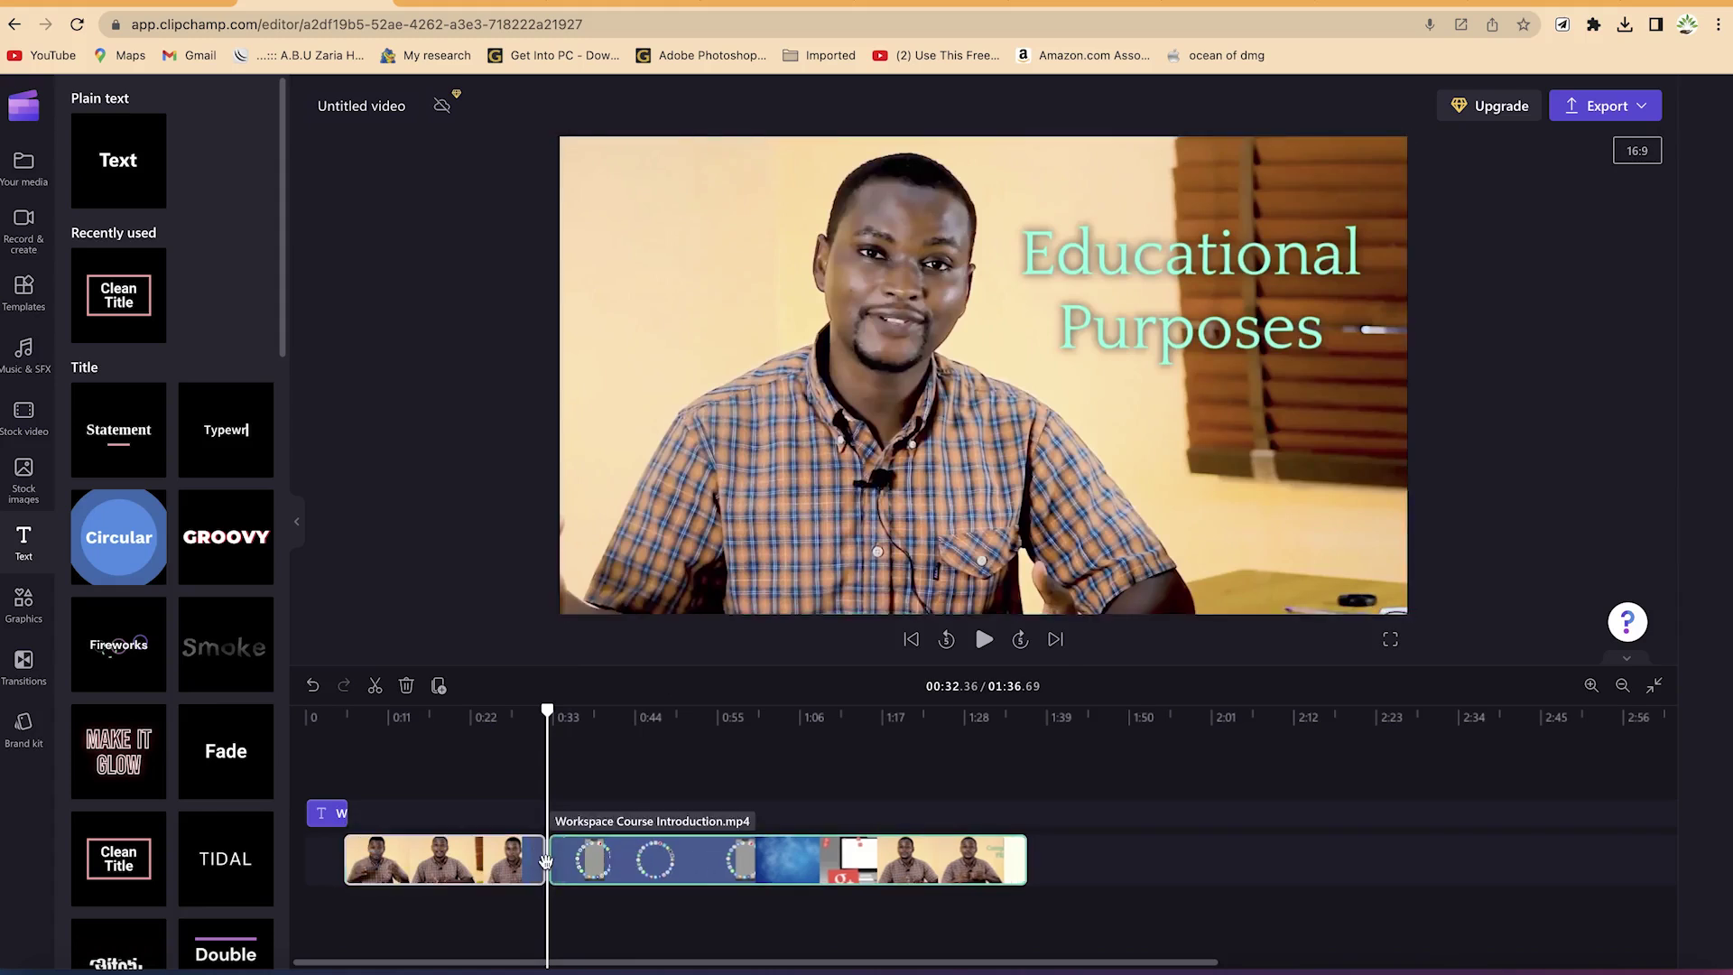
pyautogui.click(544, 860)
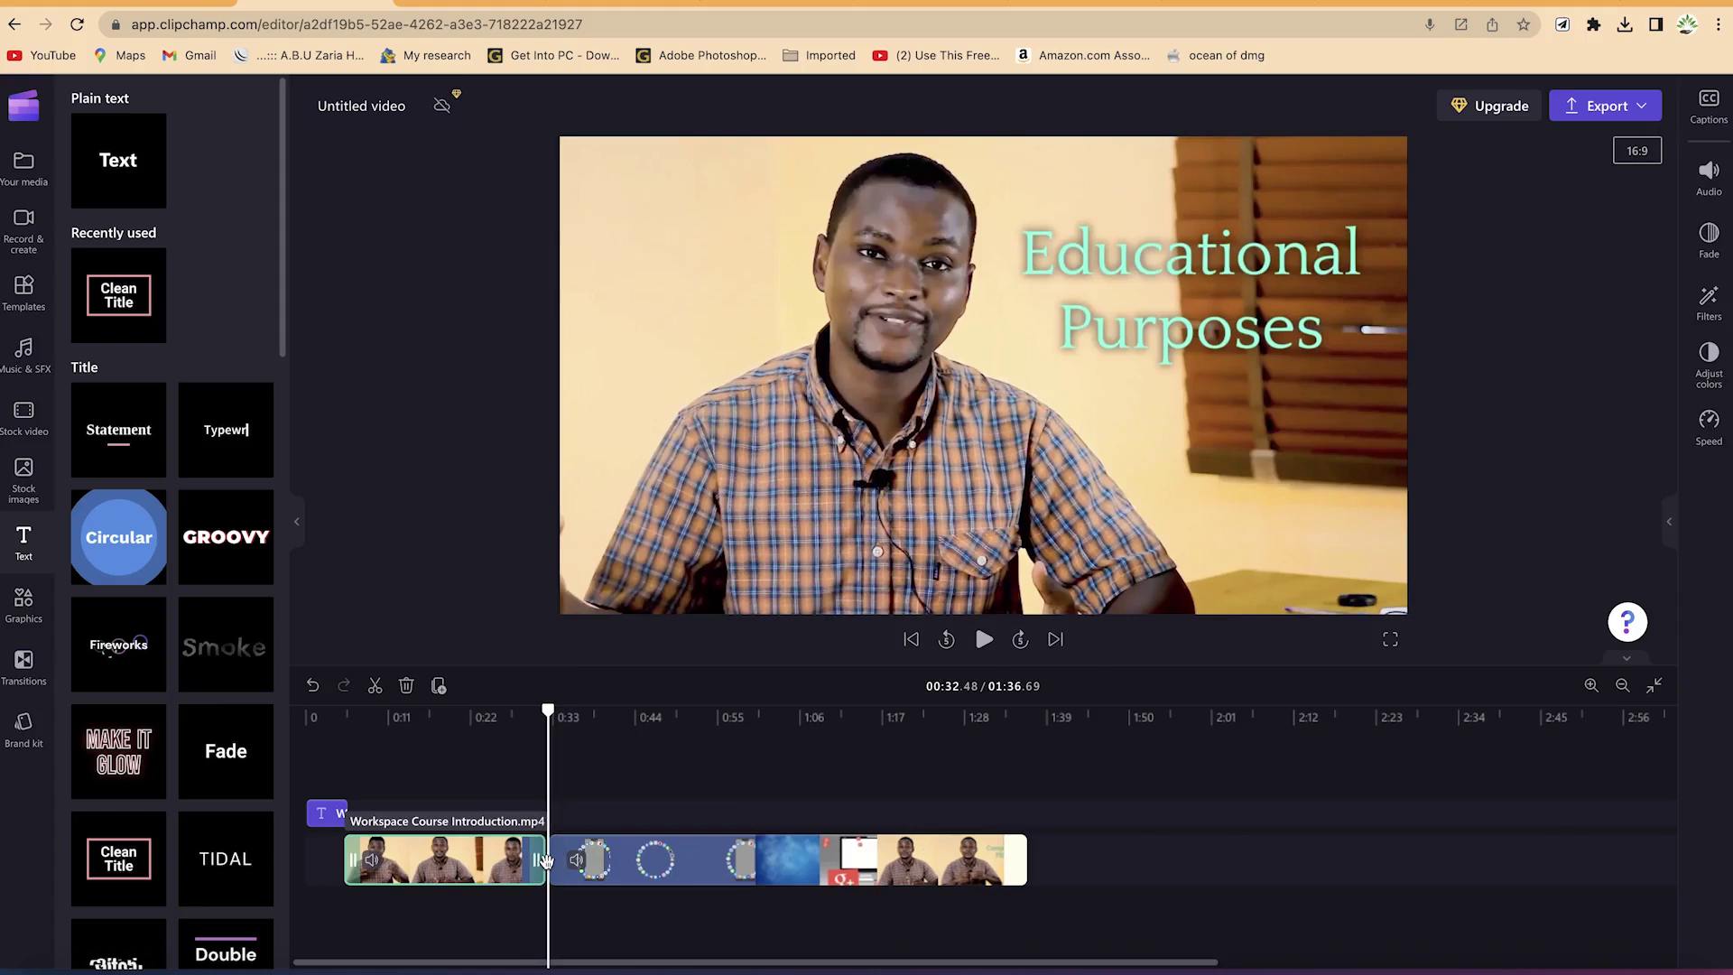
pyautogui.click(547, 861)
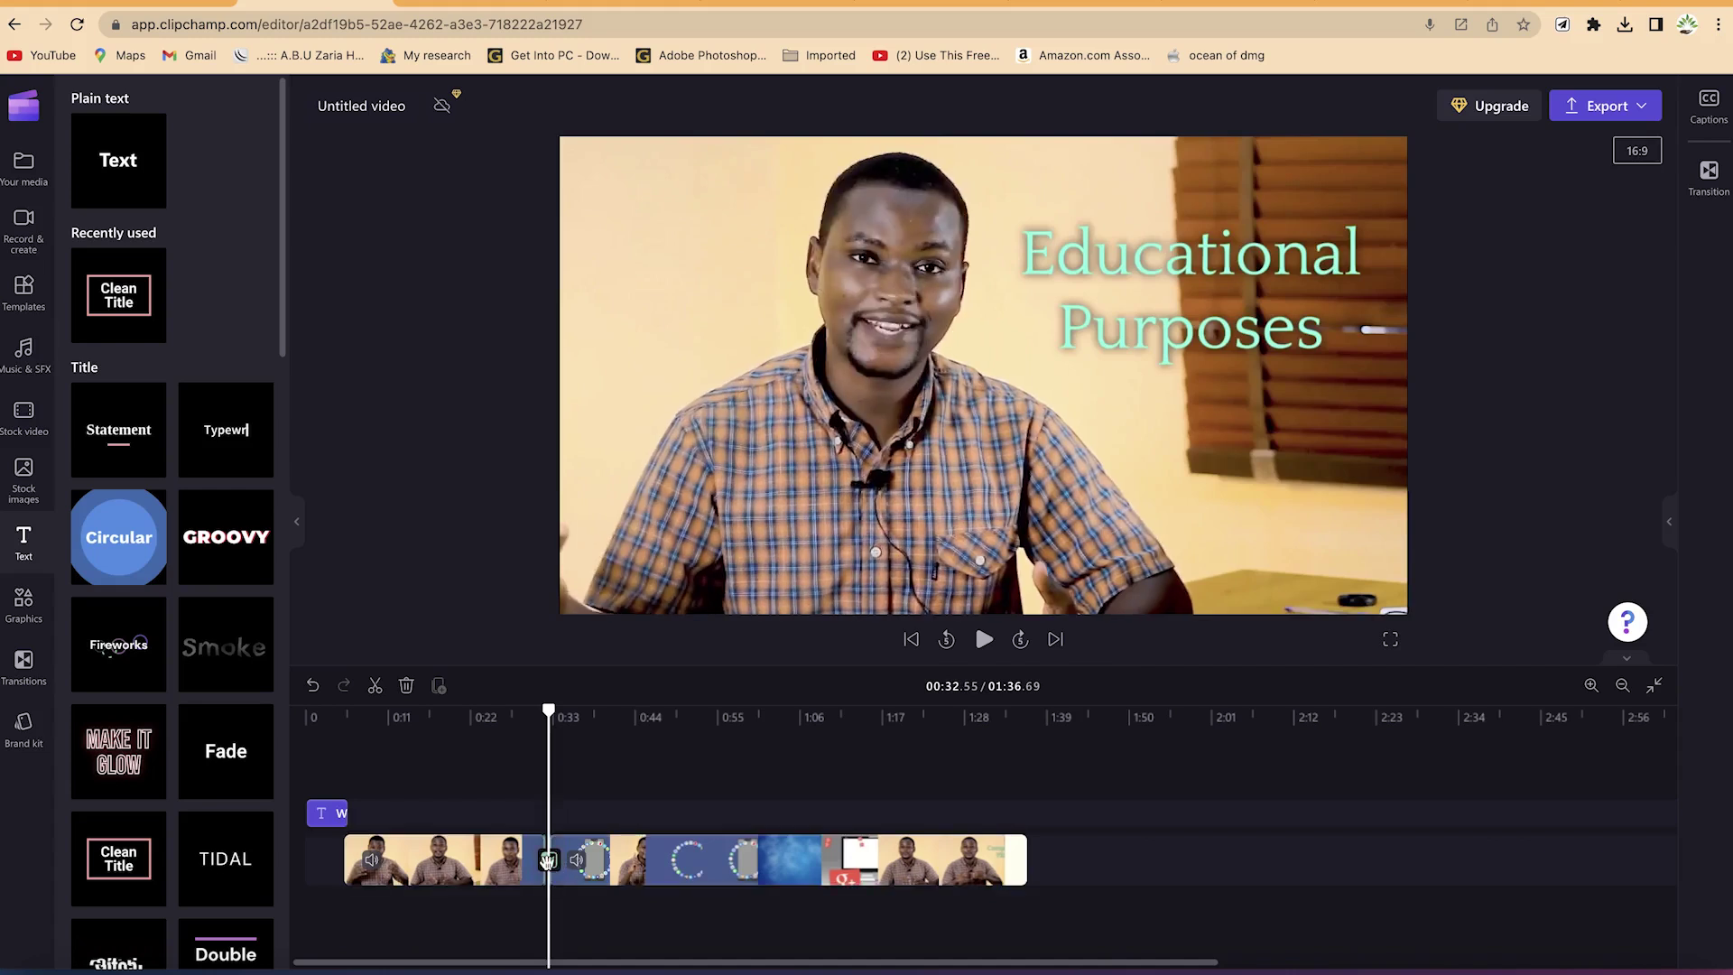
pyautogui.click(1720, 179)
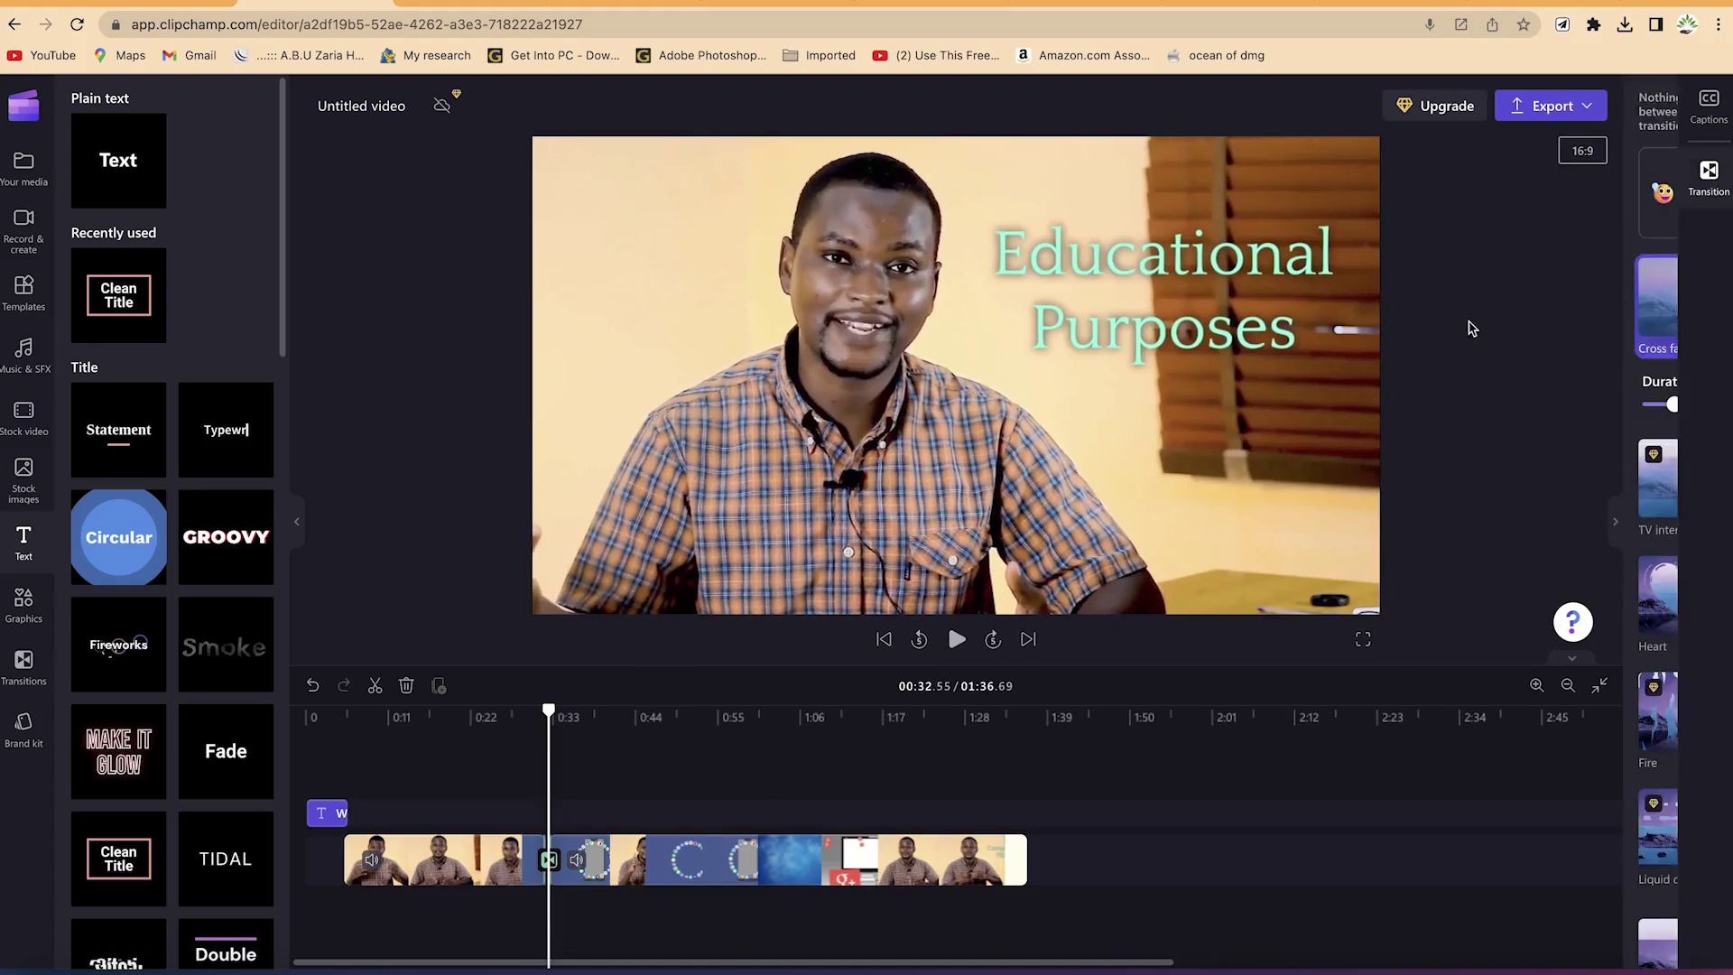
pyautogui.moveTo(1516, 411); pyautogui.dragTo(1563, 413)
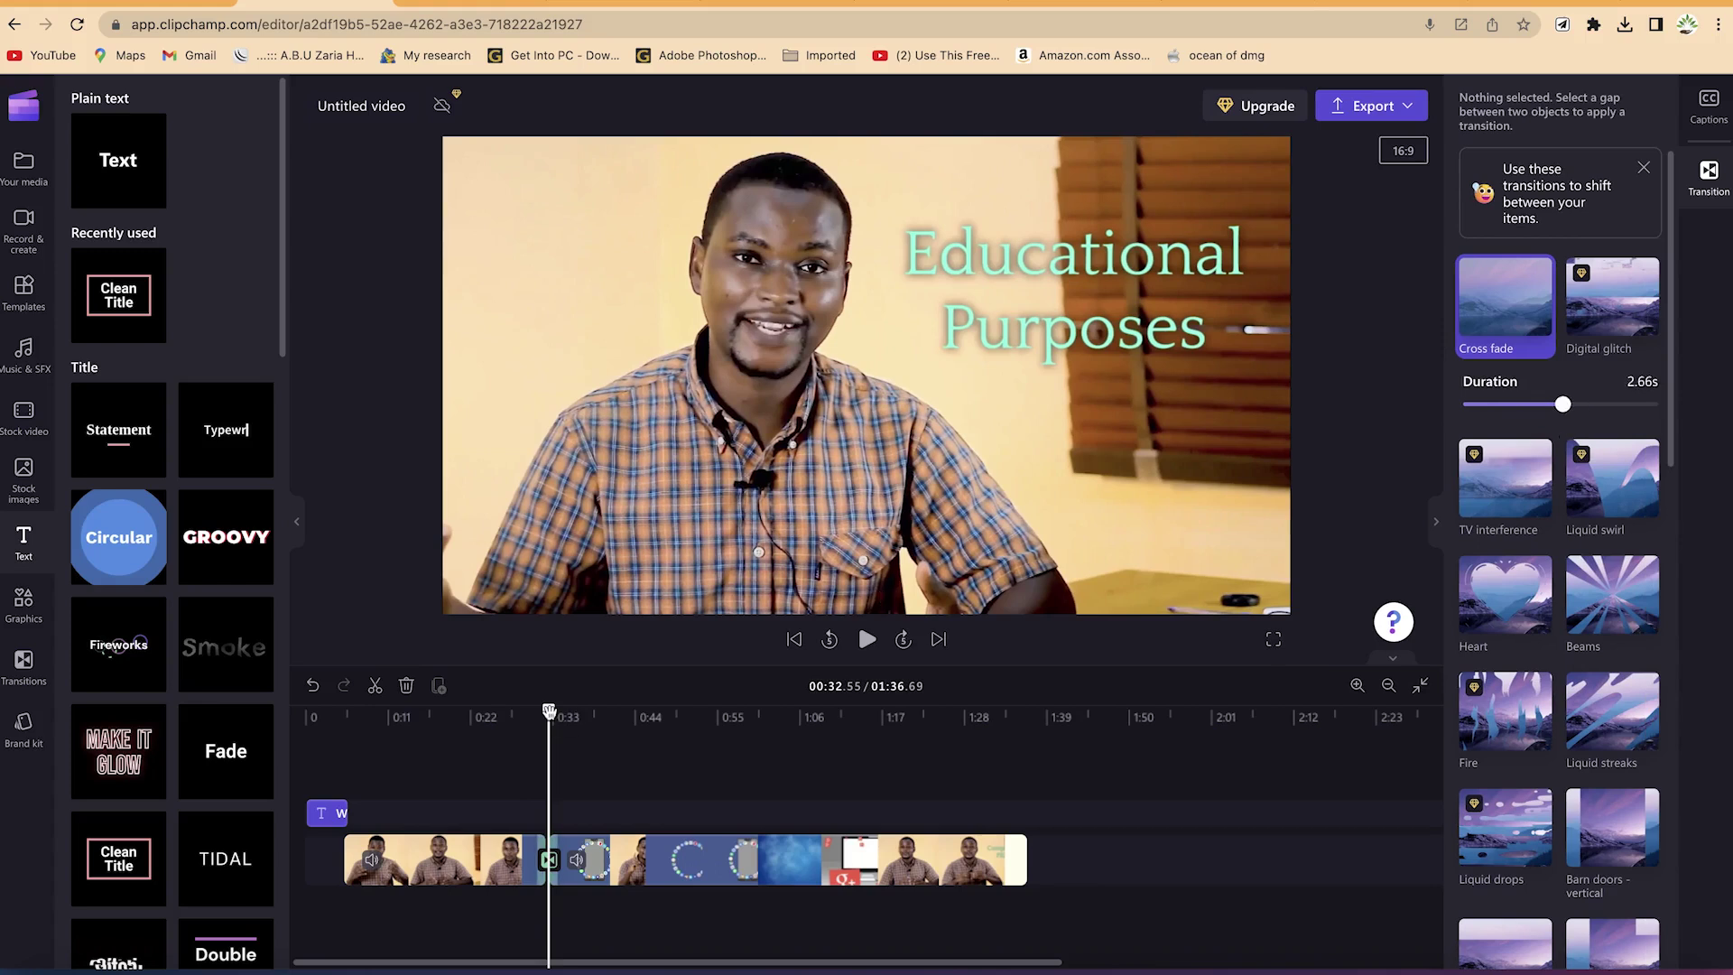
# Step: Play back the section around the split to preview the Cross fade transition
pyautogui.moveTo(545, 712); pyautogui.dragTo(526, 706)
pyautogui.press('space')
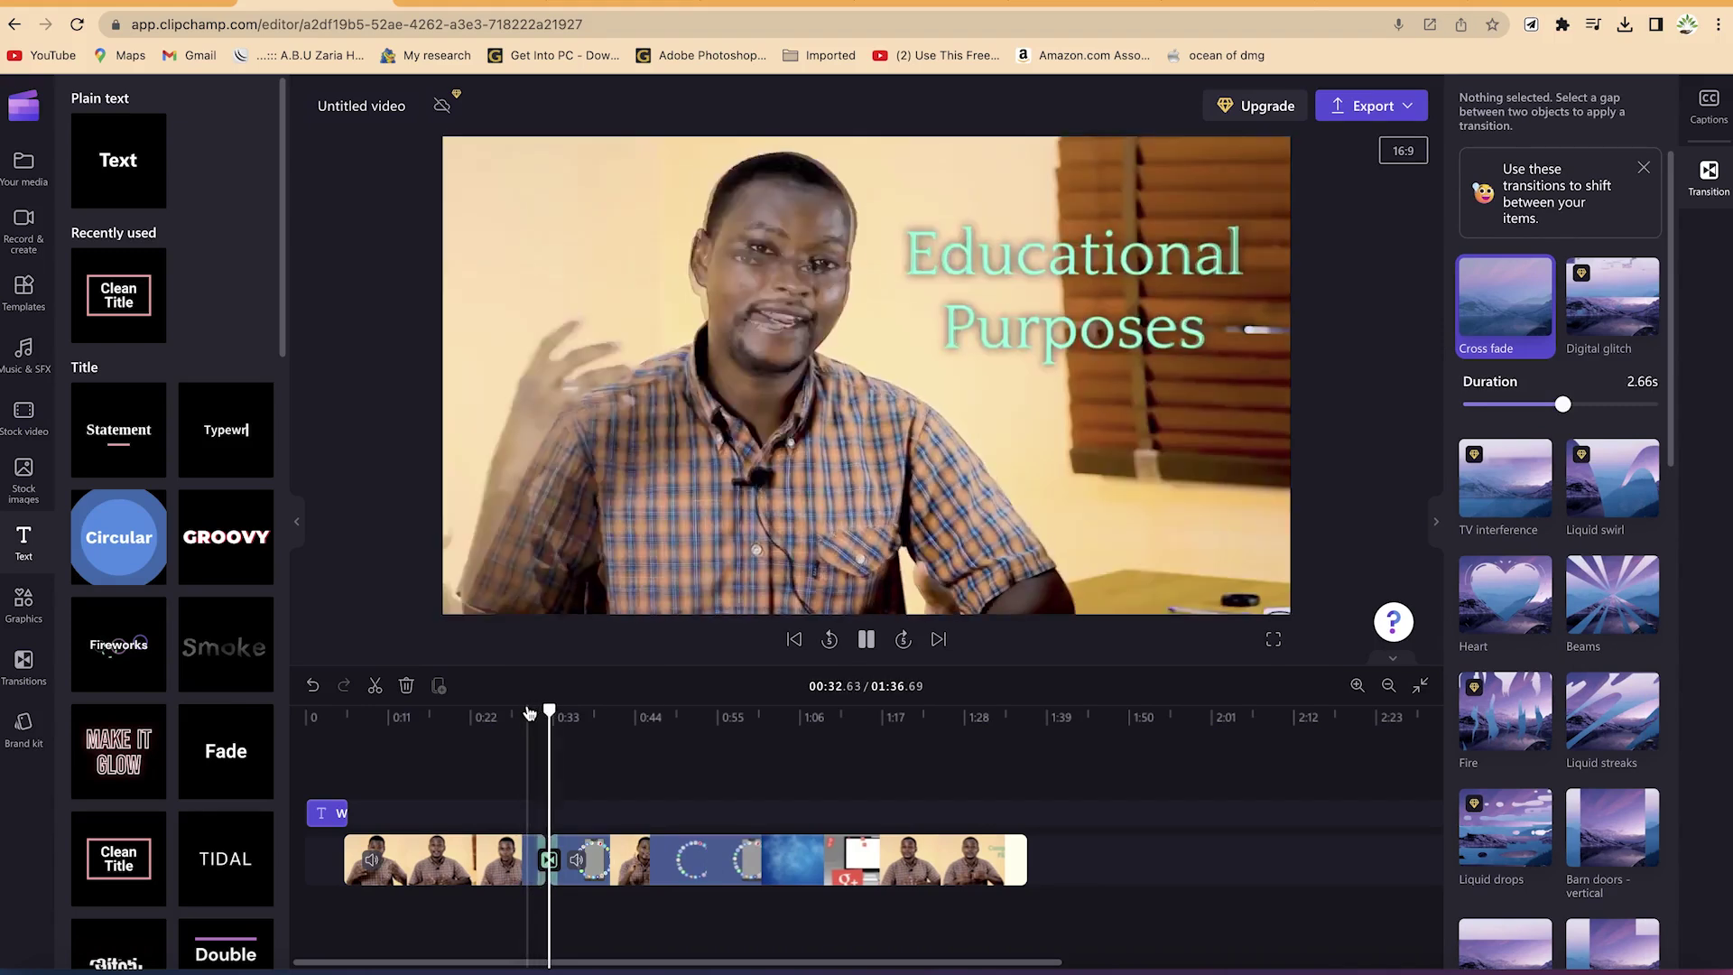
pyautogui.press('space')
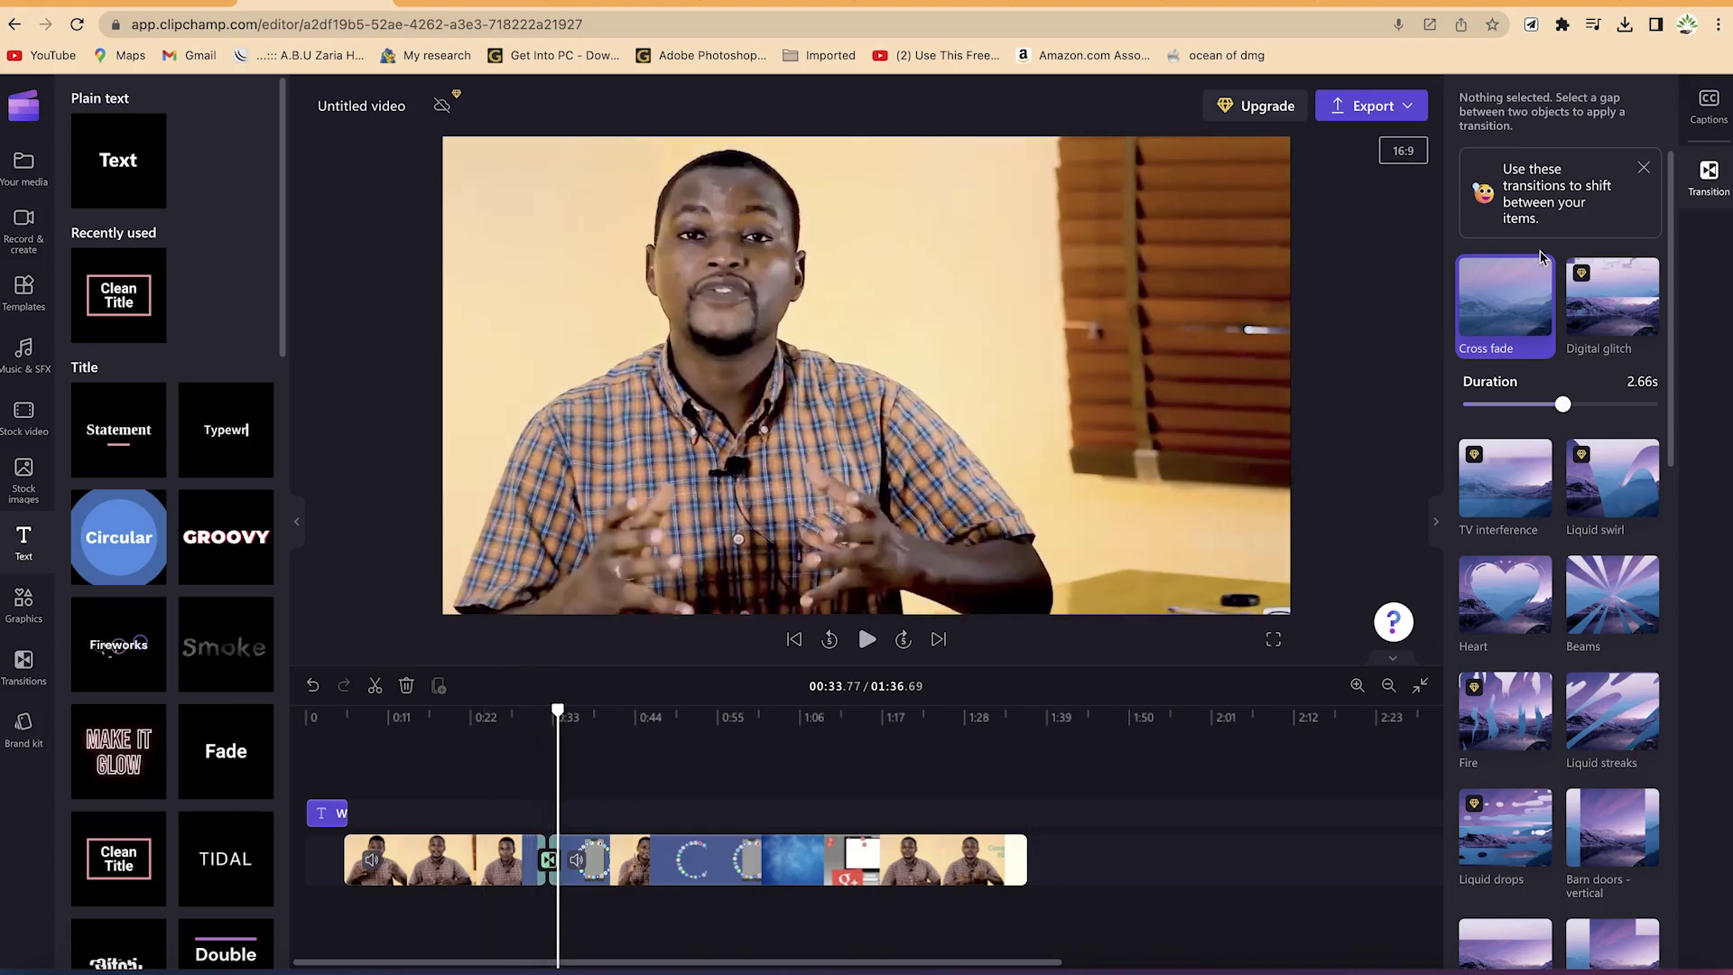
# Step: Add the Minimalist Lower third caption to the title track at about 7 s, shortly after the opening title, and show it in the preview
pyautogui.click(1435, 521)
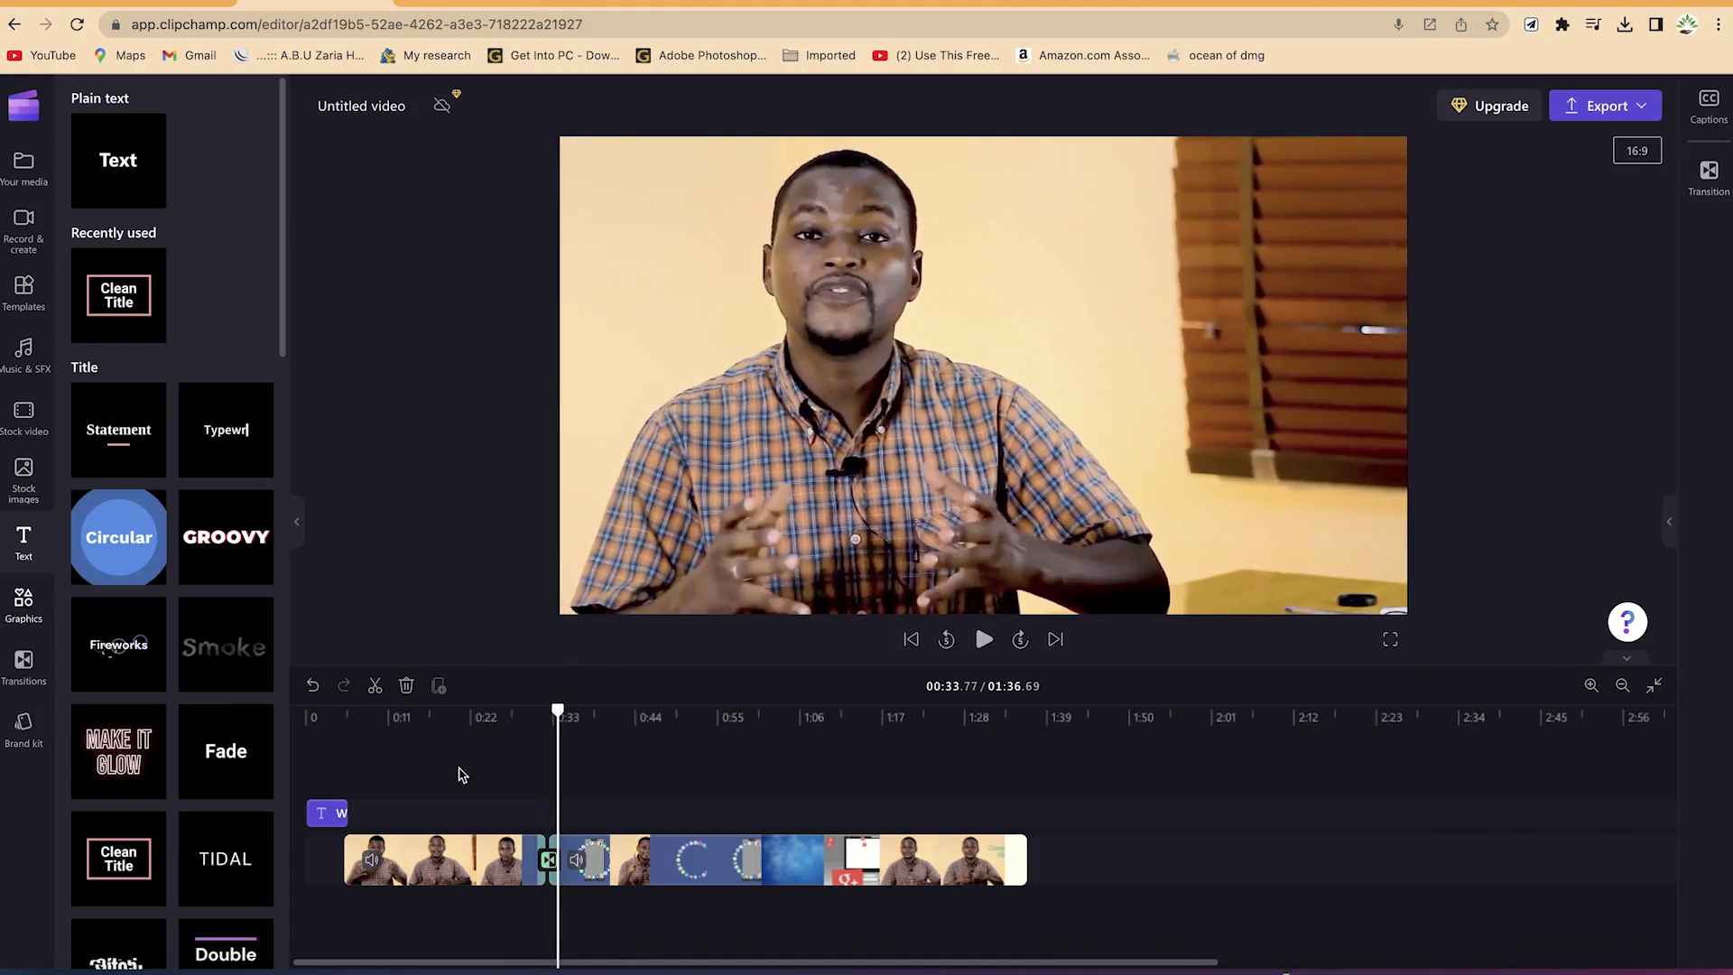
pyautogui.click(533, 713)
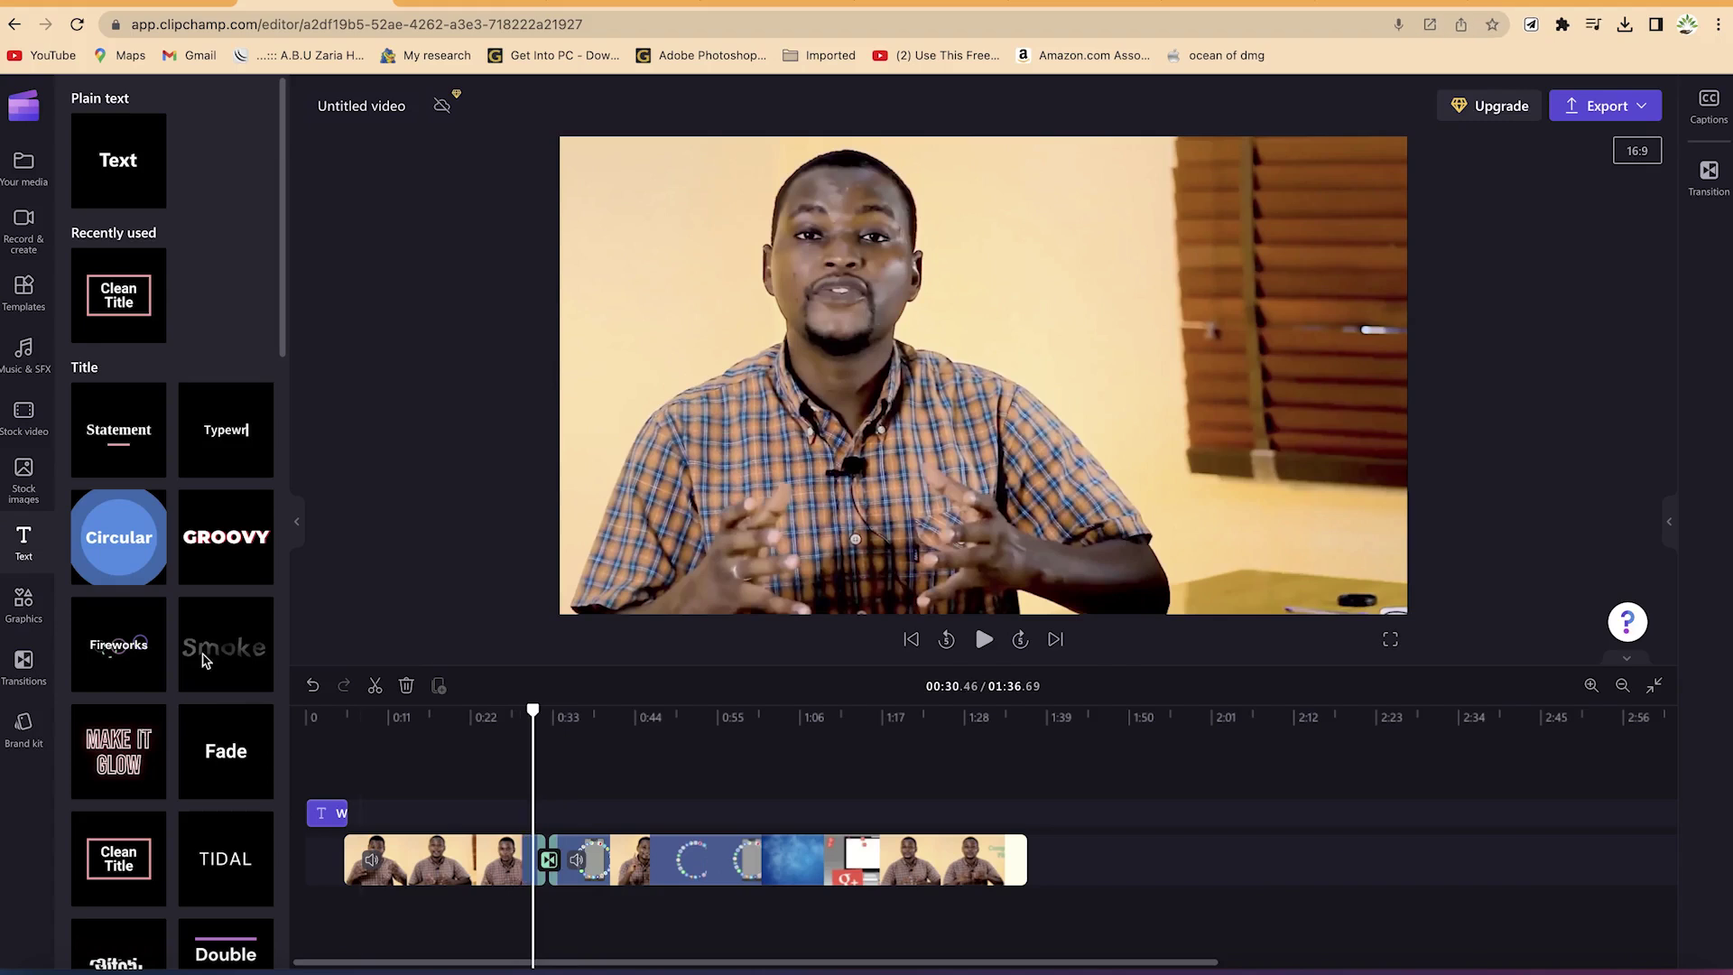
pyautogui.scroll(-12, 203, 659)
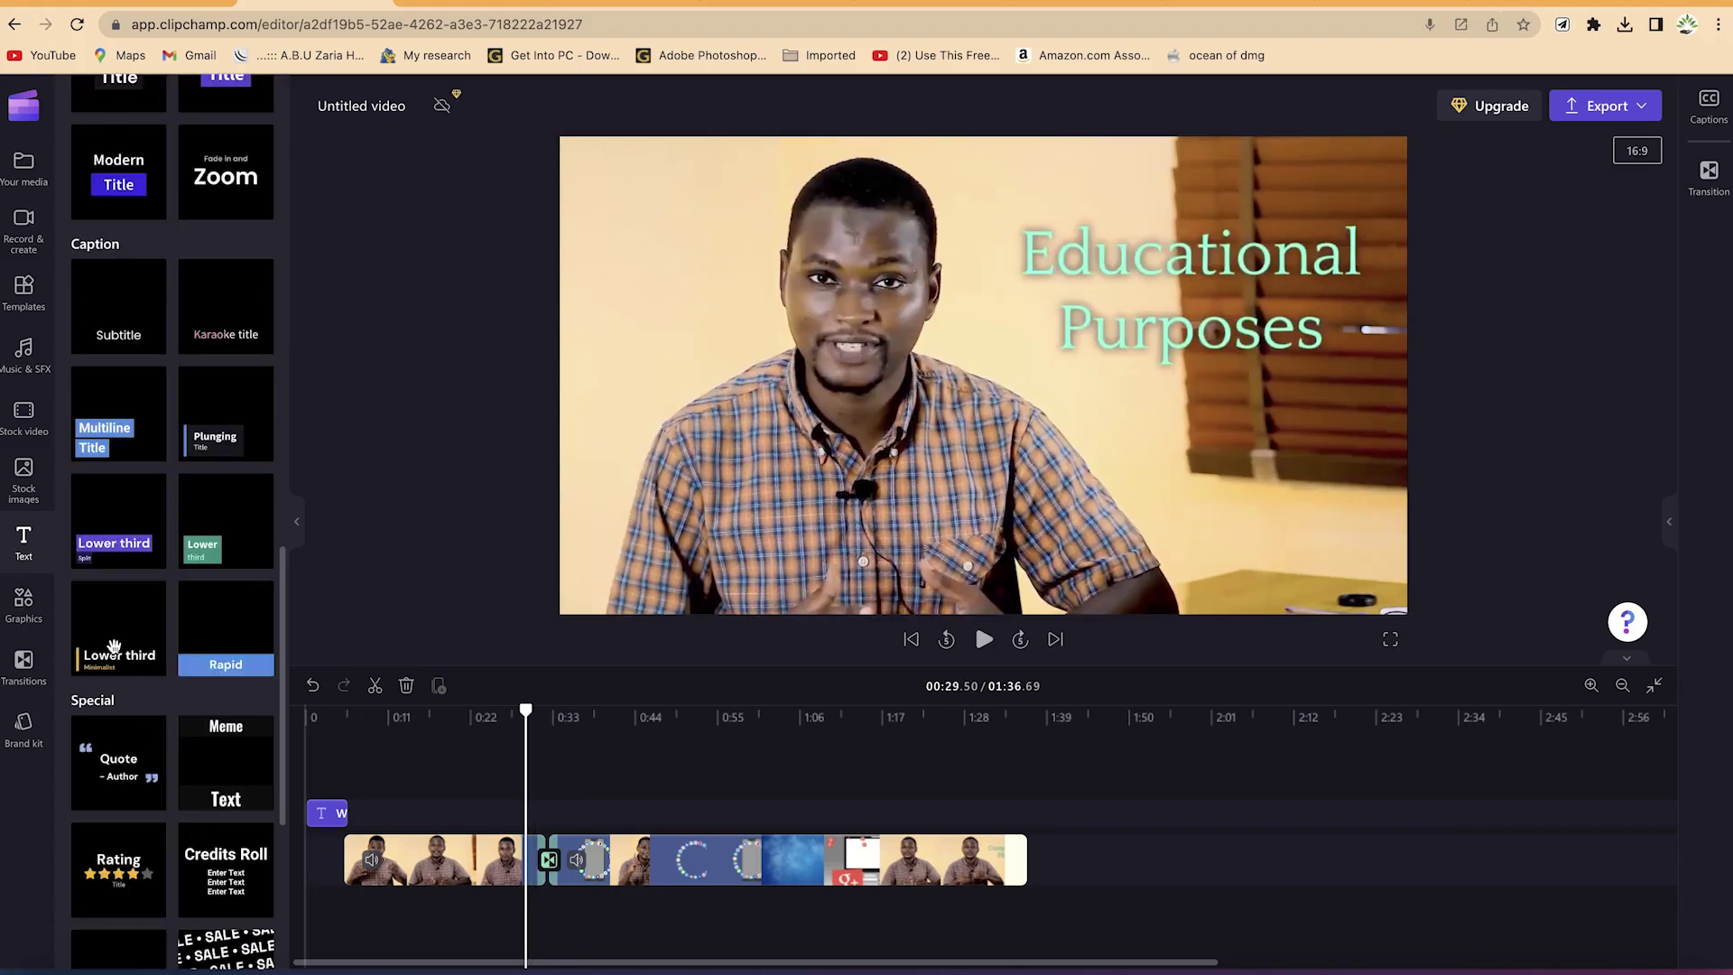
pyautogui.moveTo(114, 647); pyautogui.dragTo(402, 808)
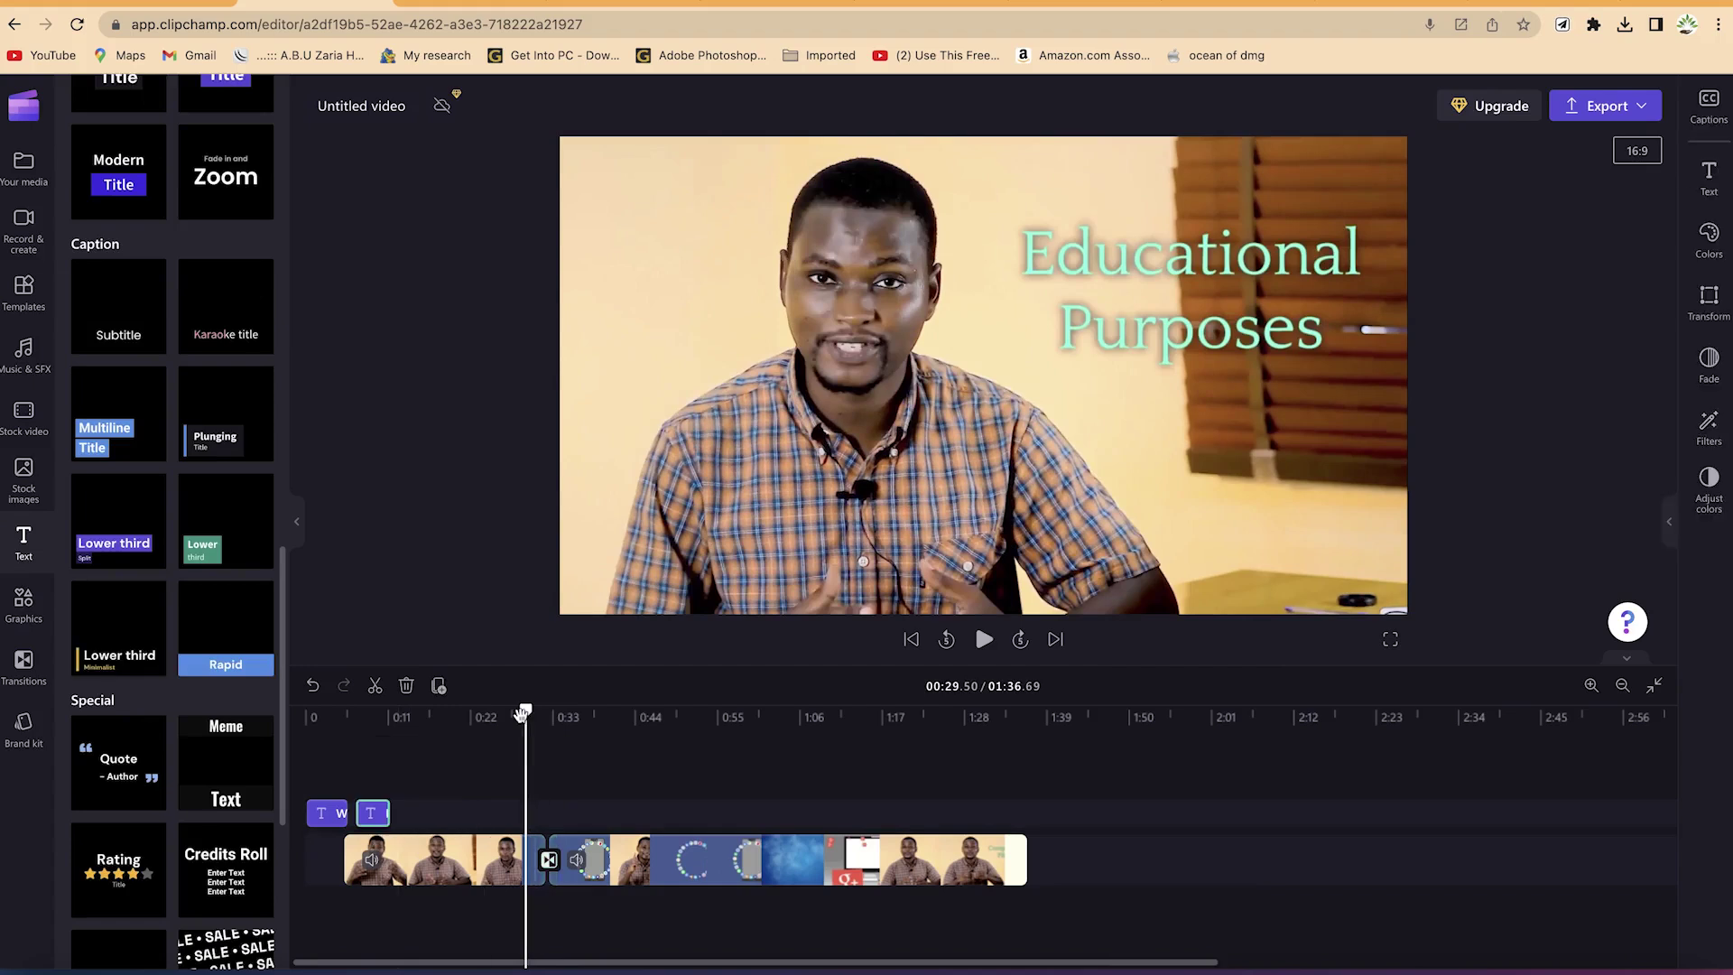
pyautogui.moveTo(526, 713); pyautogui.dragTo(375, 713)
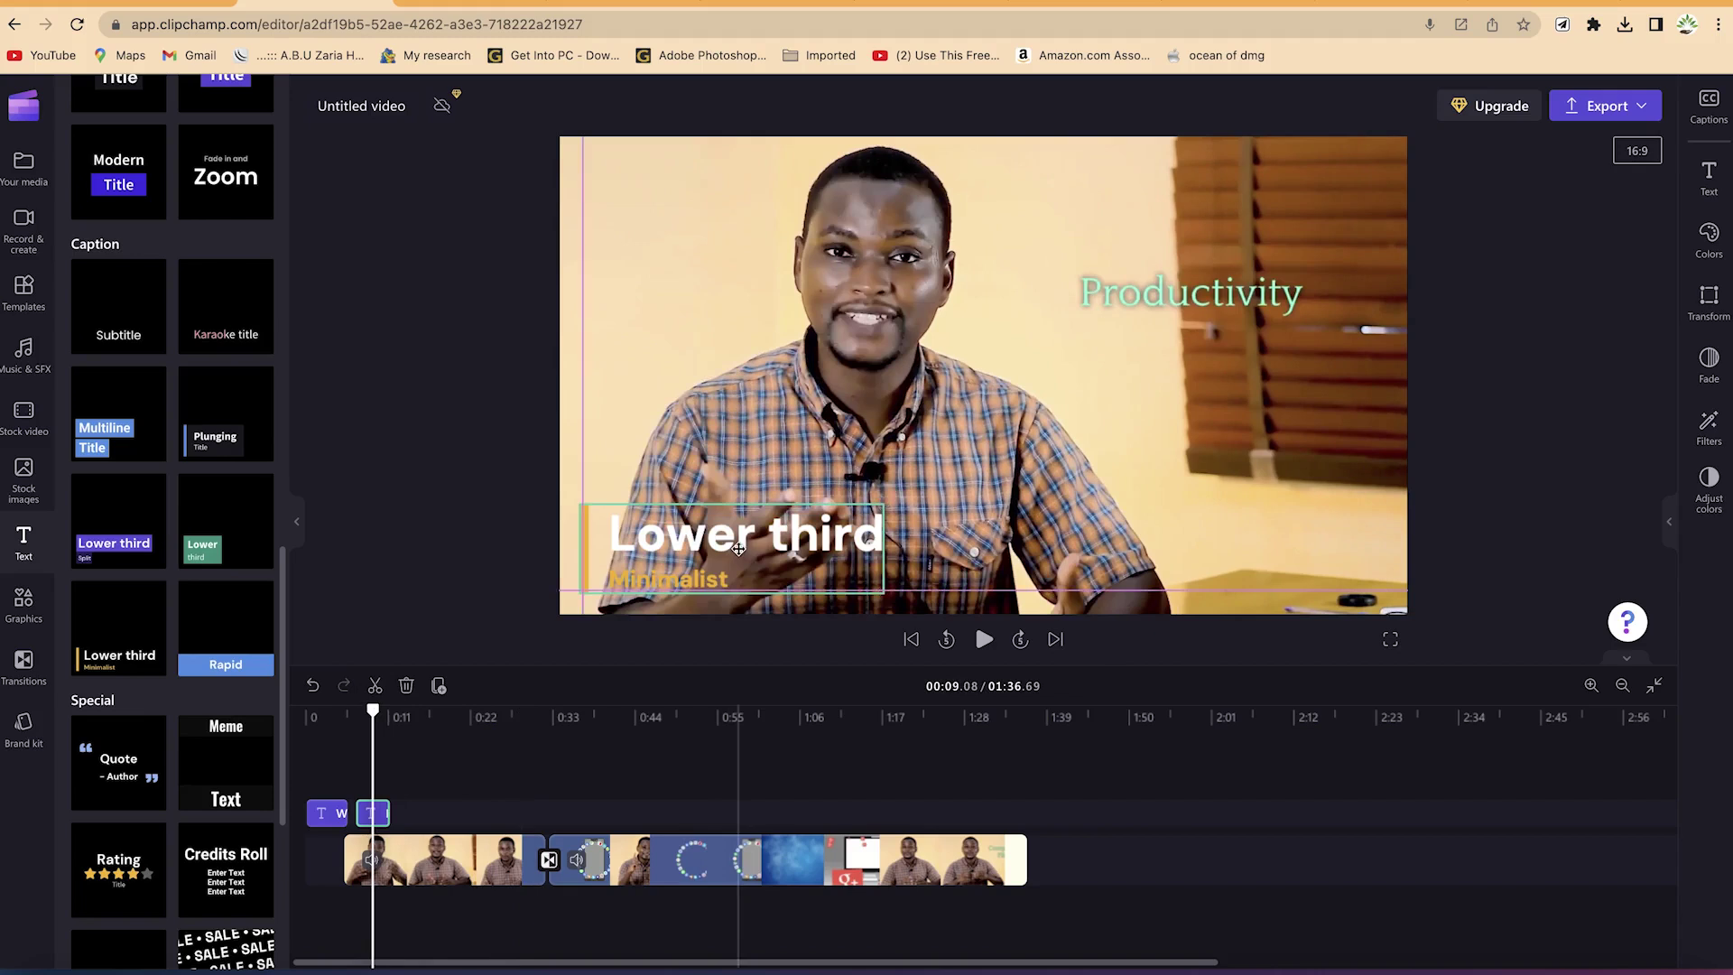
# Step: Replace the lower-third caption's heading line with the presenter's title and name
pyautogui.click(738, 549)
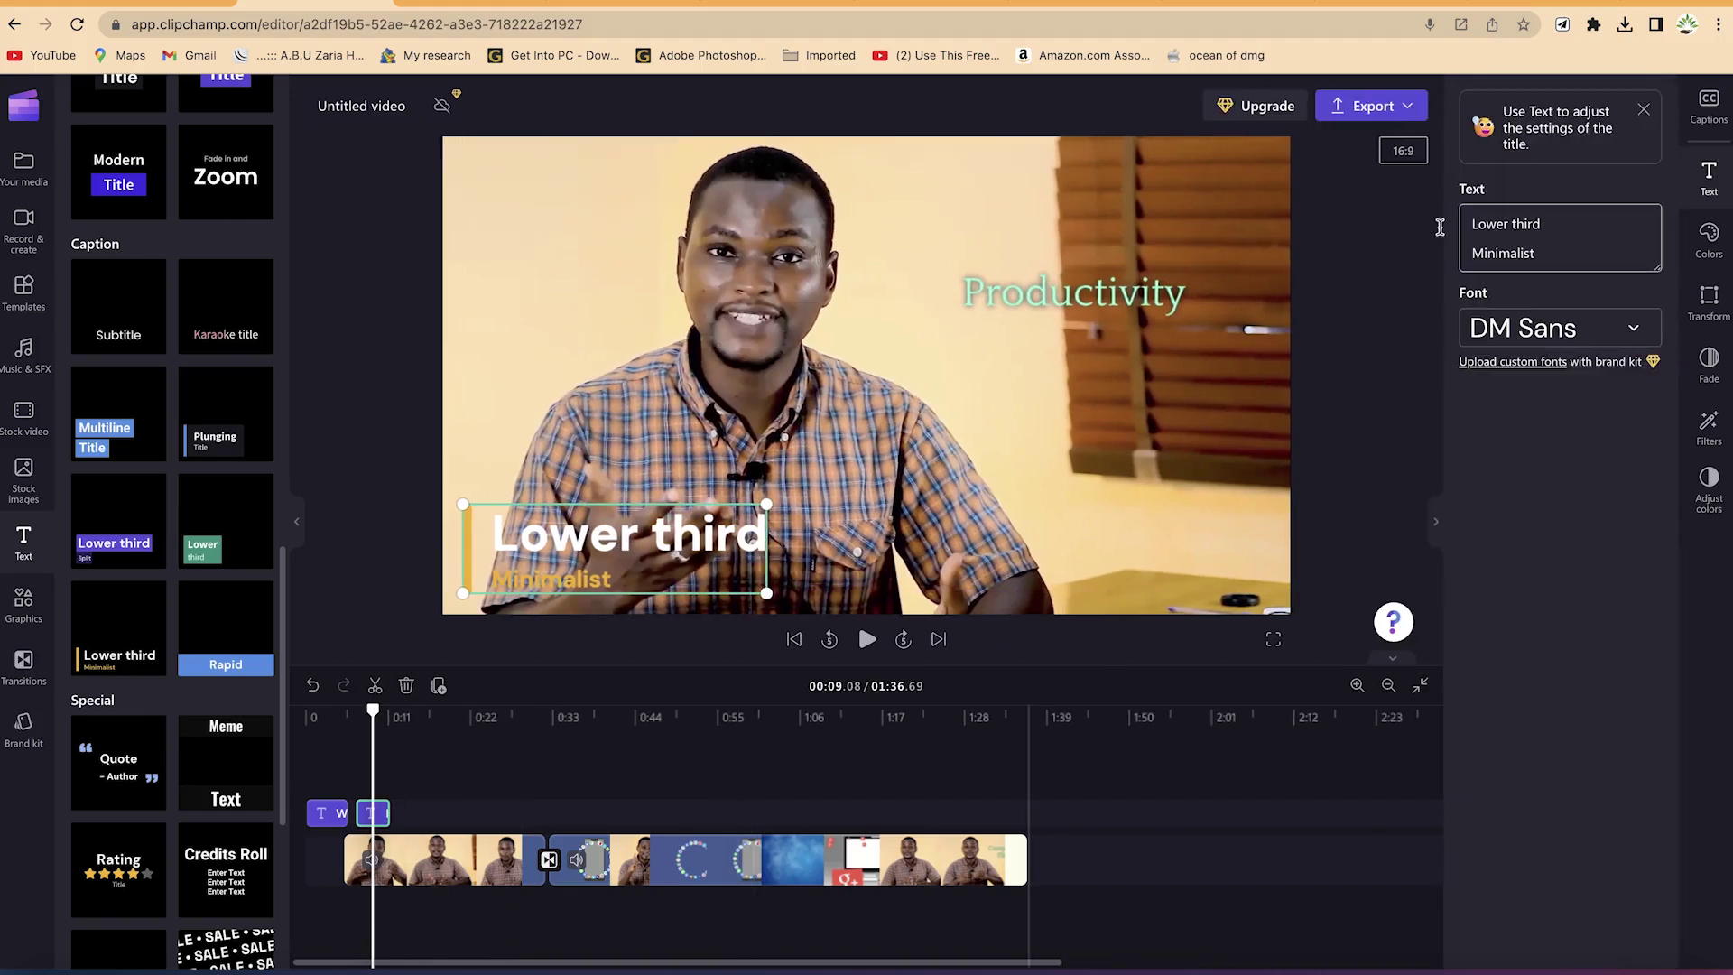
pyautogui.click(1414, 228)
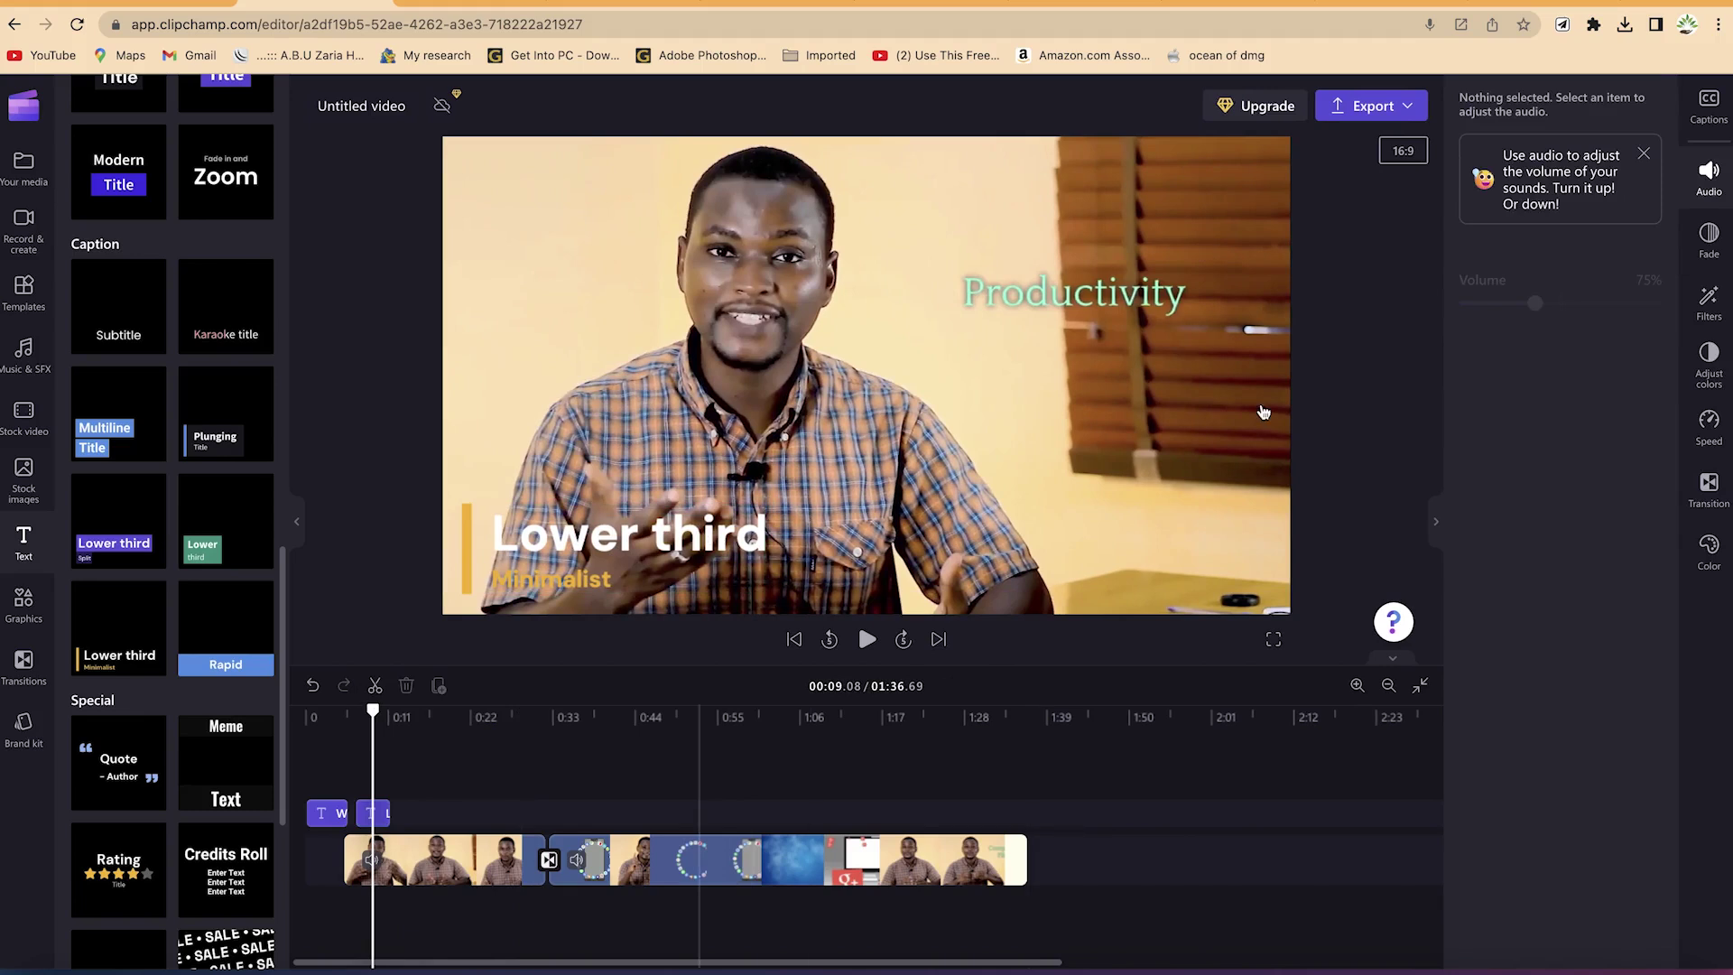
pyautogui.click(749, 532)
pyautogui.click(1583, 236)
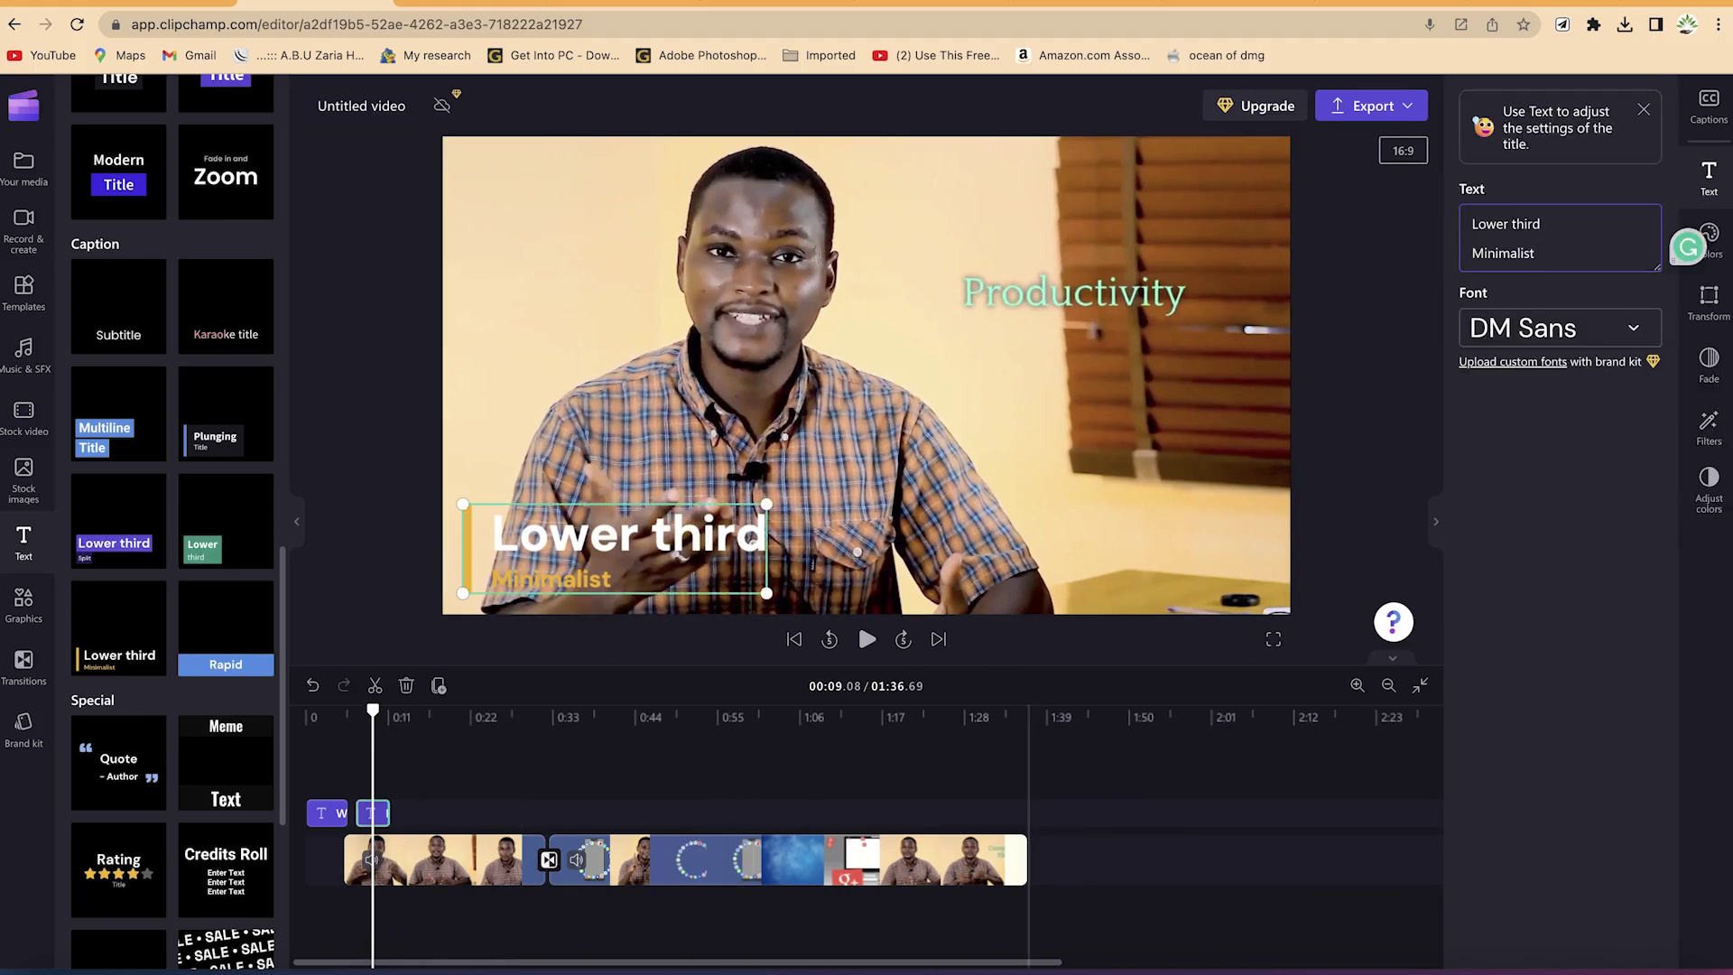
pyautogui.press('BackSpace')
pyautogui.press('BackSpace')
pyautogui.press('BackSpace')
pyautogui.press('BackSpace')
pyautogui.press('BackSpace')
pyautogui.press('BackSpace')
pyautogui.press('BackSpace')
pyautogui.press('BackSpace')
pyautogui.press('BackSpace')
pyautogui.press('BackSpace')
pyautogui.press('BackSpace')
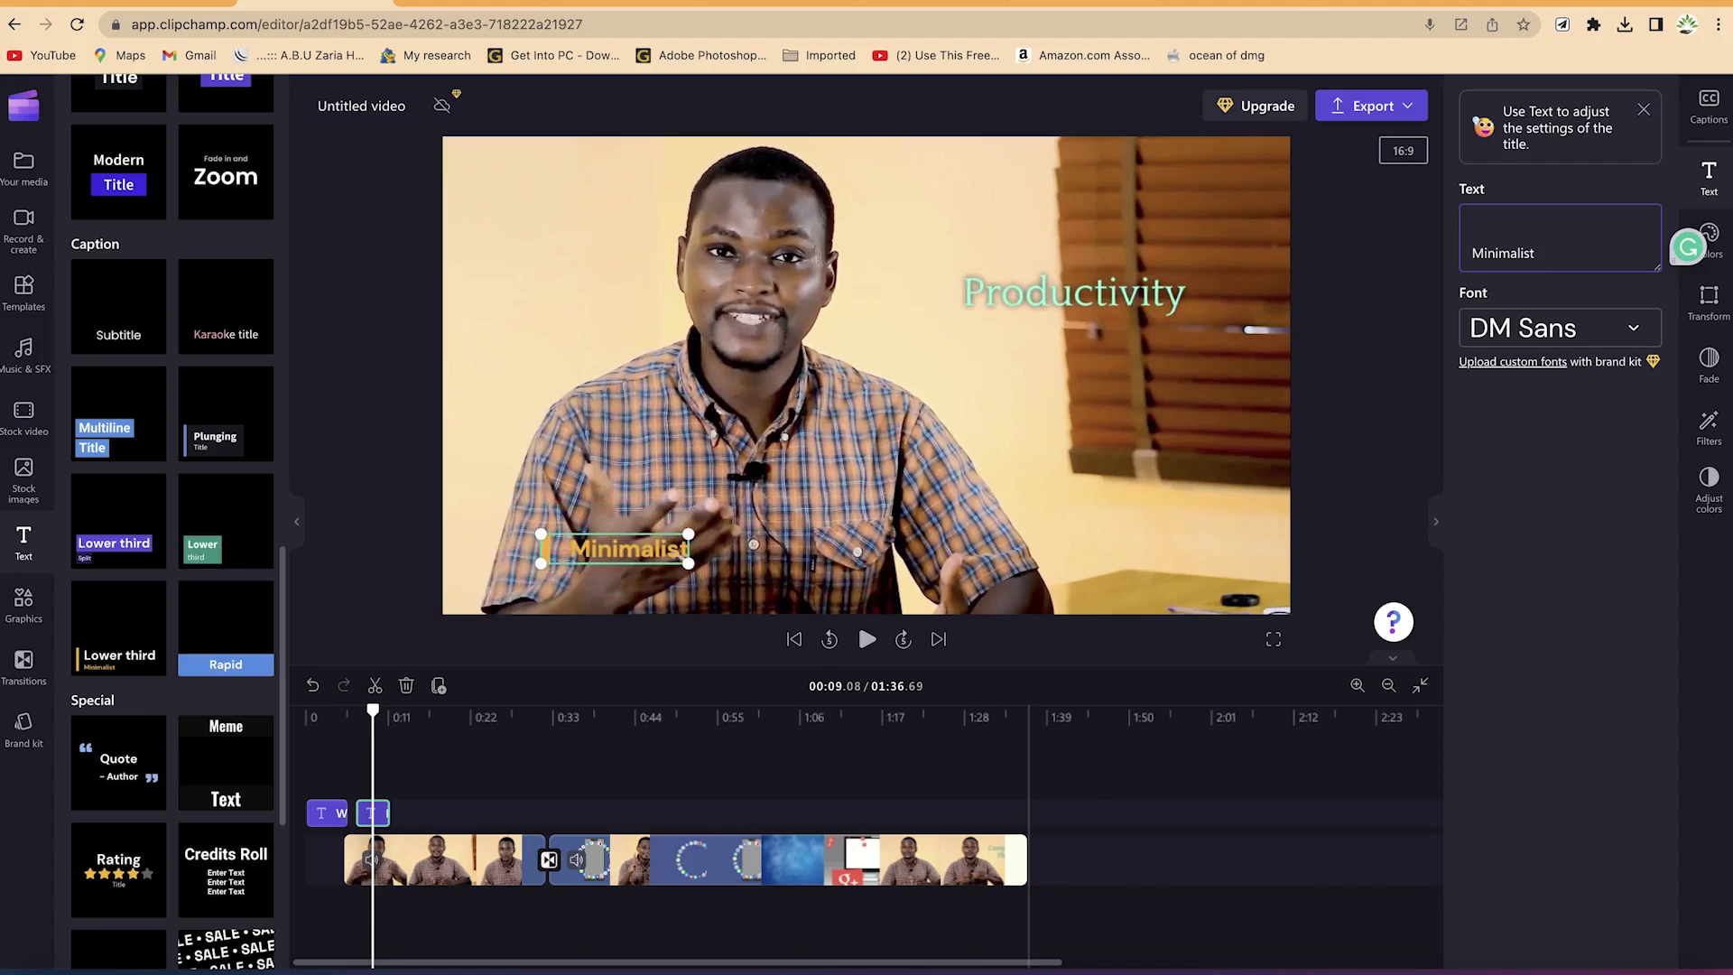
pyautogui.write('Dr. Rasheed')
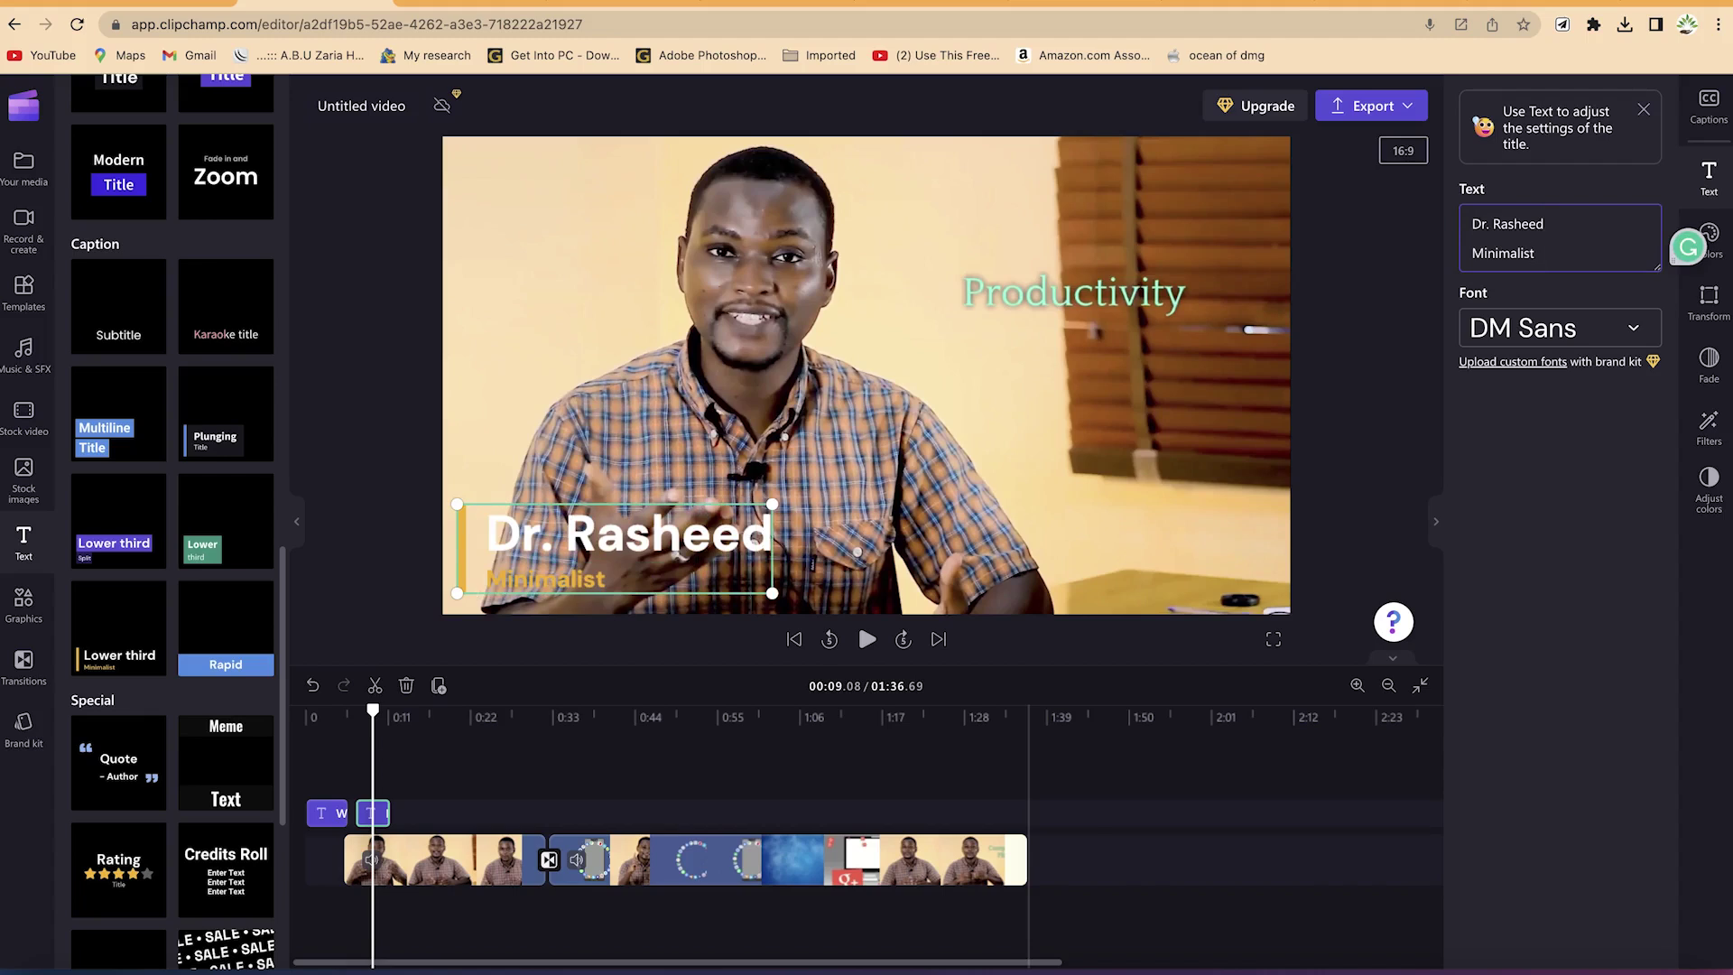
# Step: Replace the lower-third caption's second line with "EPIC Mentorship"
pyautogui.press('BackSpace')
pyautogui.press('BackSpace')
pyautogui.press('BackSpace')
pyautogui.press('BackSpace')
pyautogui.press('BackSpace')
pyautogui.press('BackSpace')
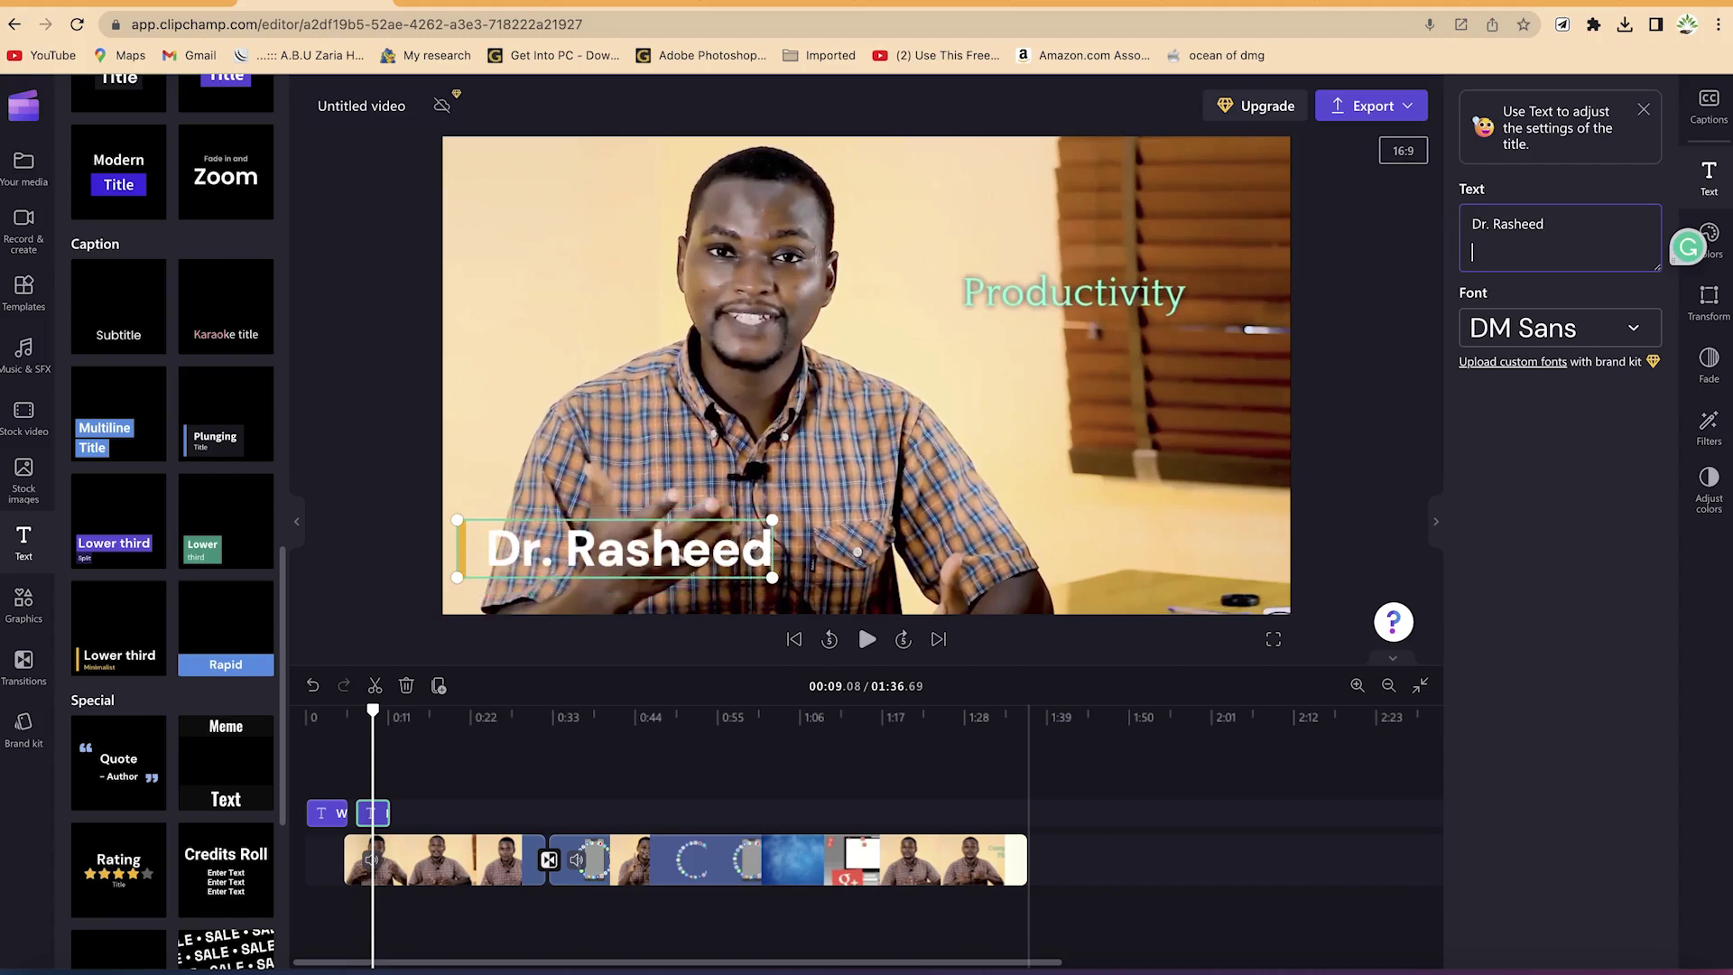
pyautogui.write('EPIC')
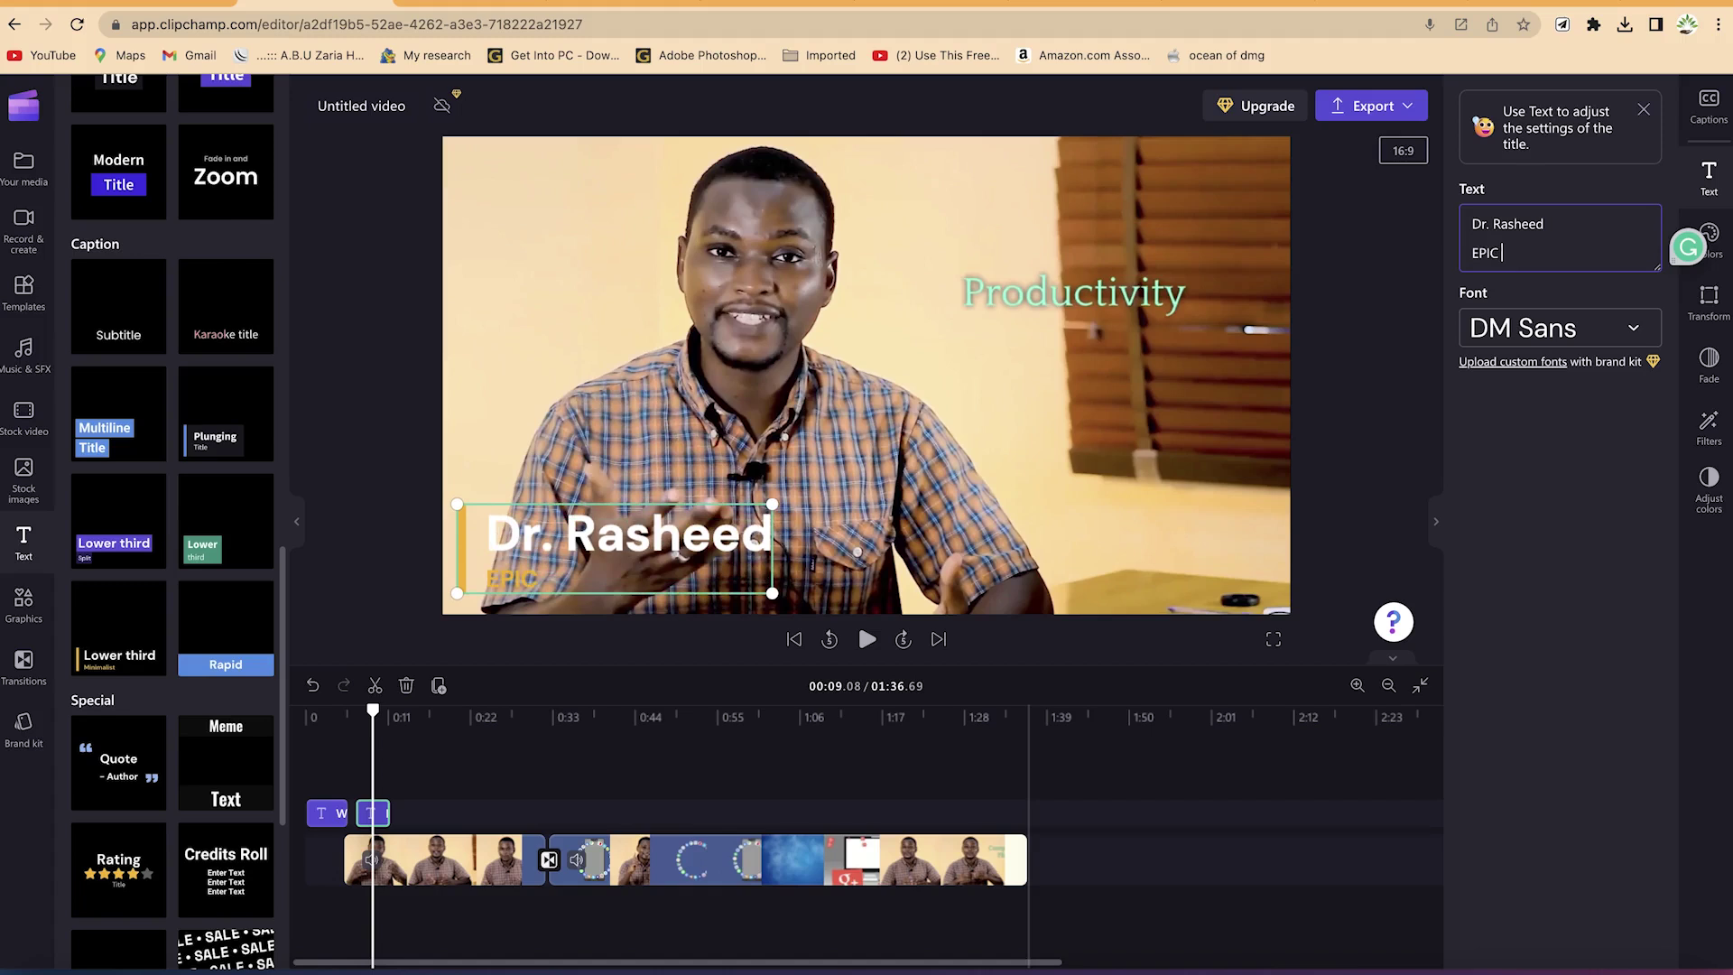
pyautogui.write(' Mentorship')
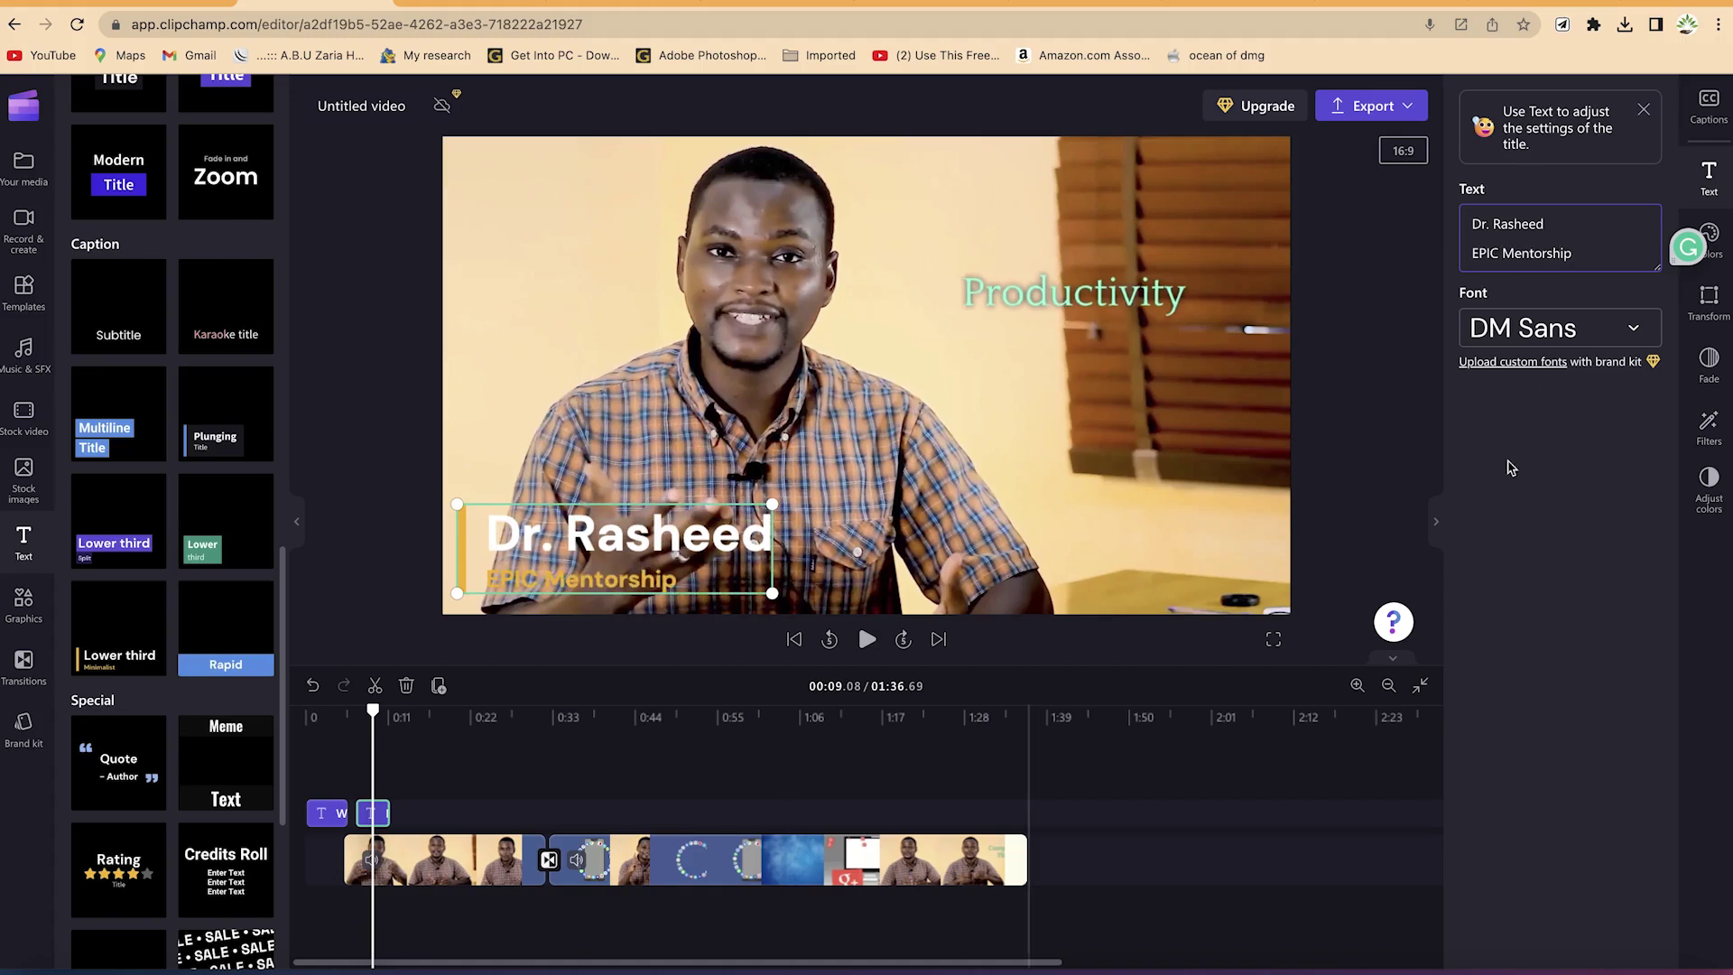
pyautogui.click(431, 774)
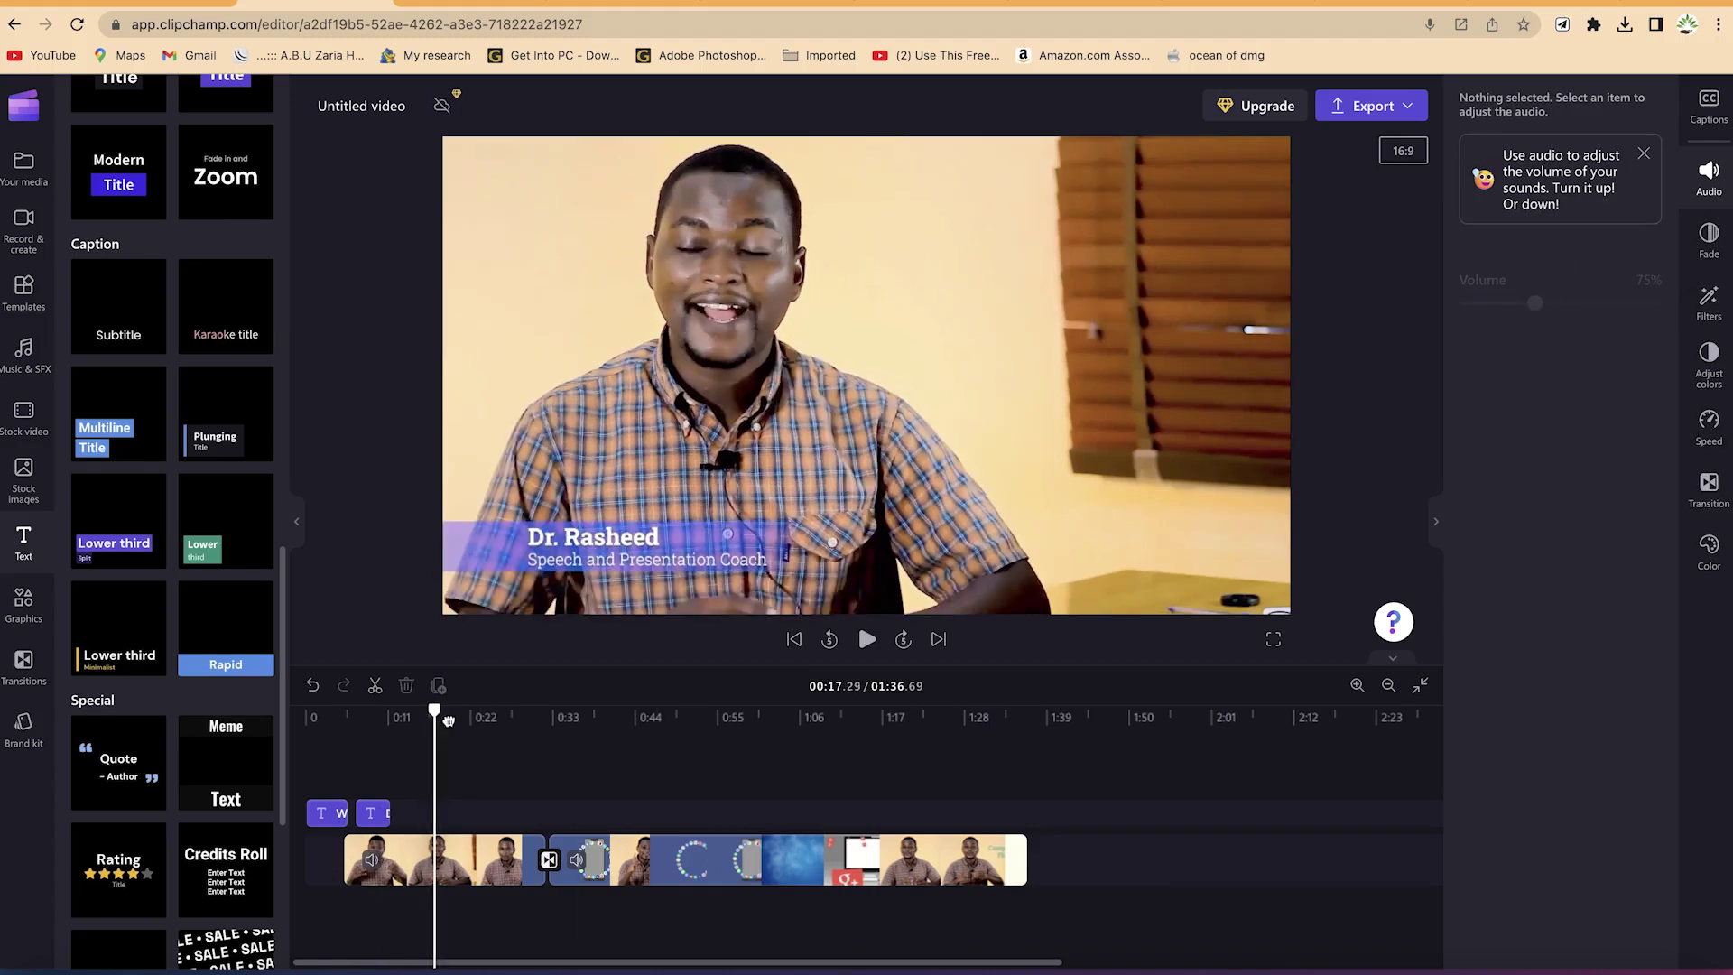
# Step: Import the pexels-alexander-dummer image from B Rolls > Images and place it on a track above the main video at about 0:45
pyautogui.moveTo(500, 730); pyautogui.dragTo(659, 733)
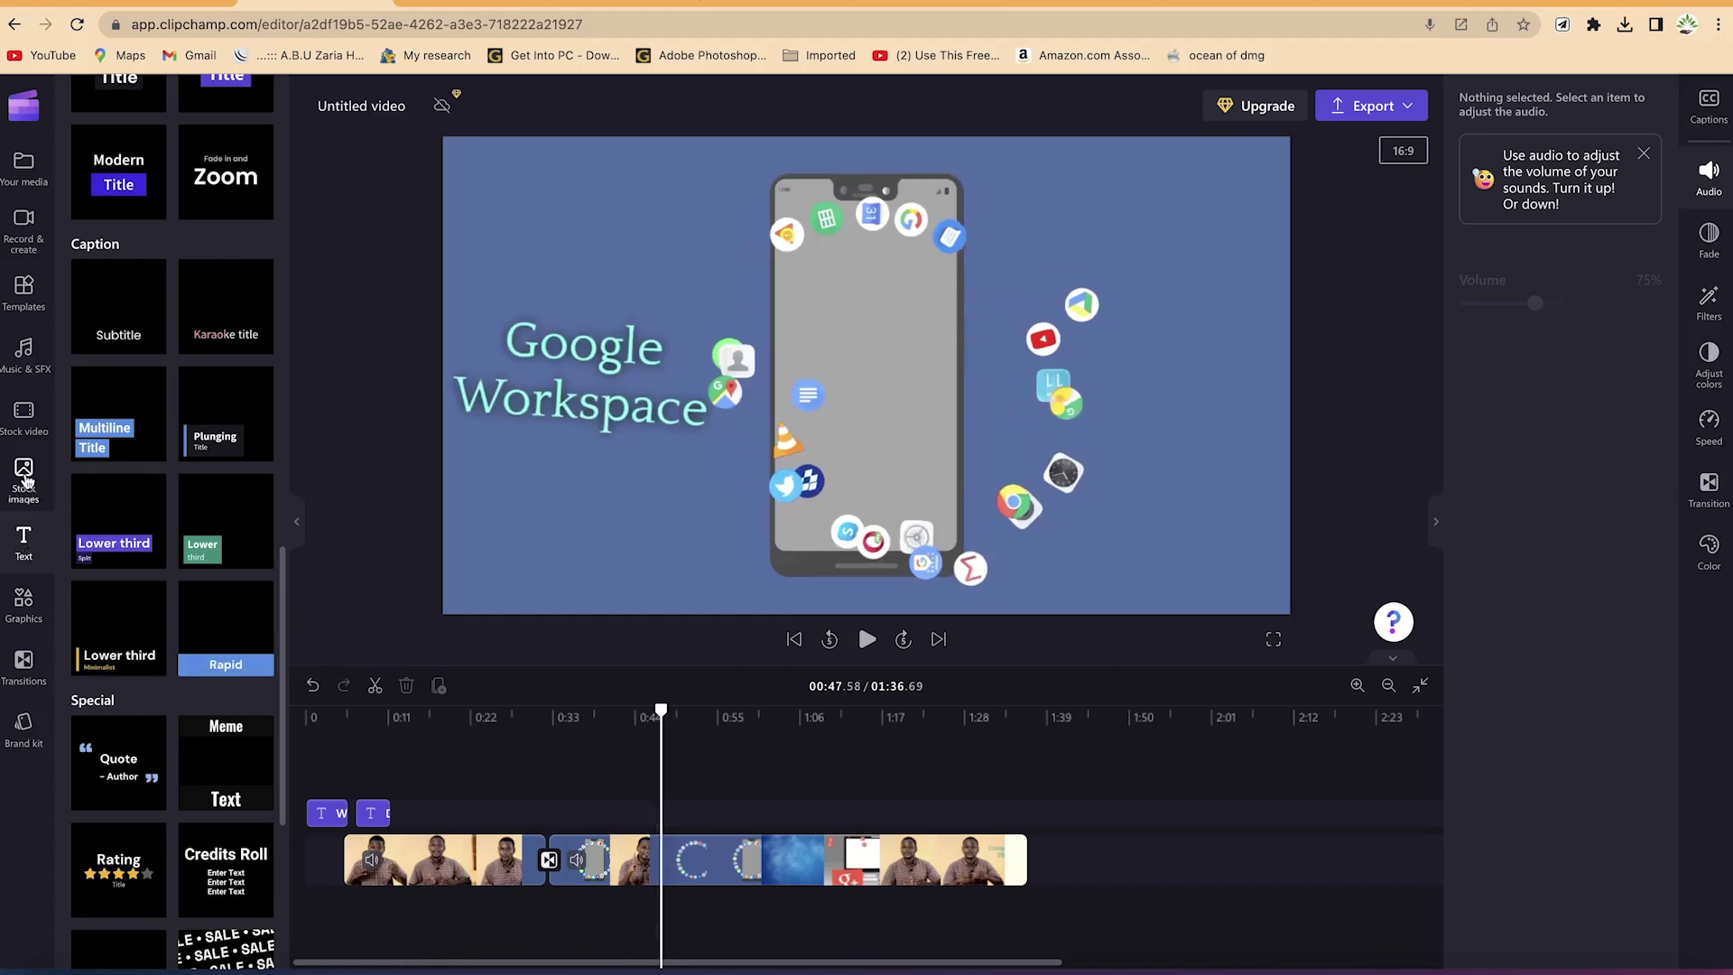
pyautogui.click(25, 166)
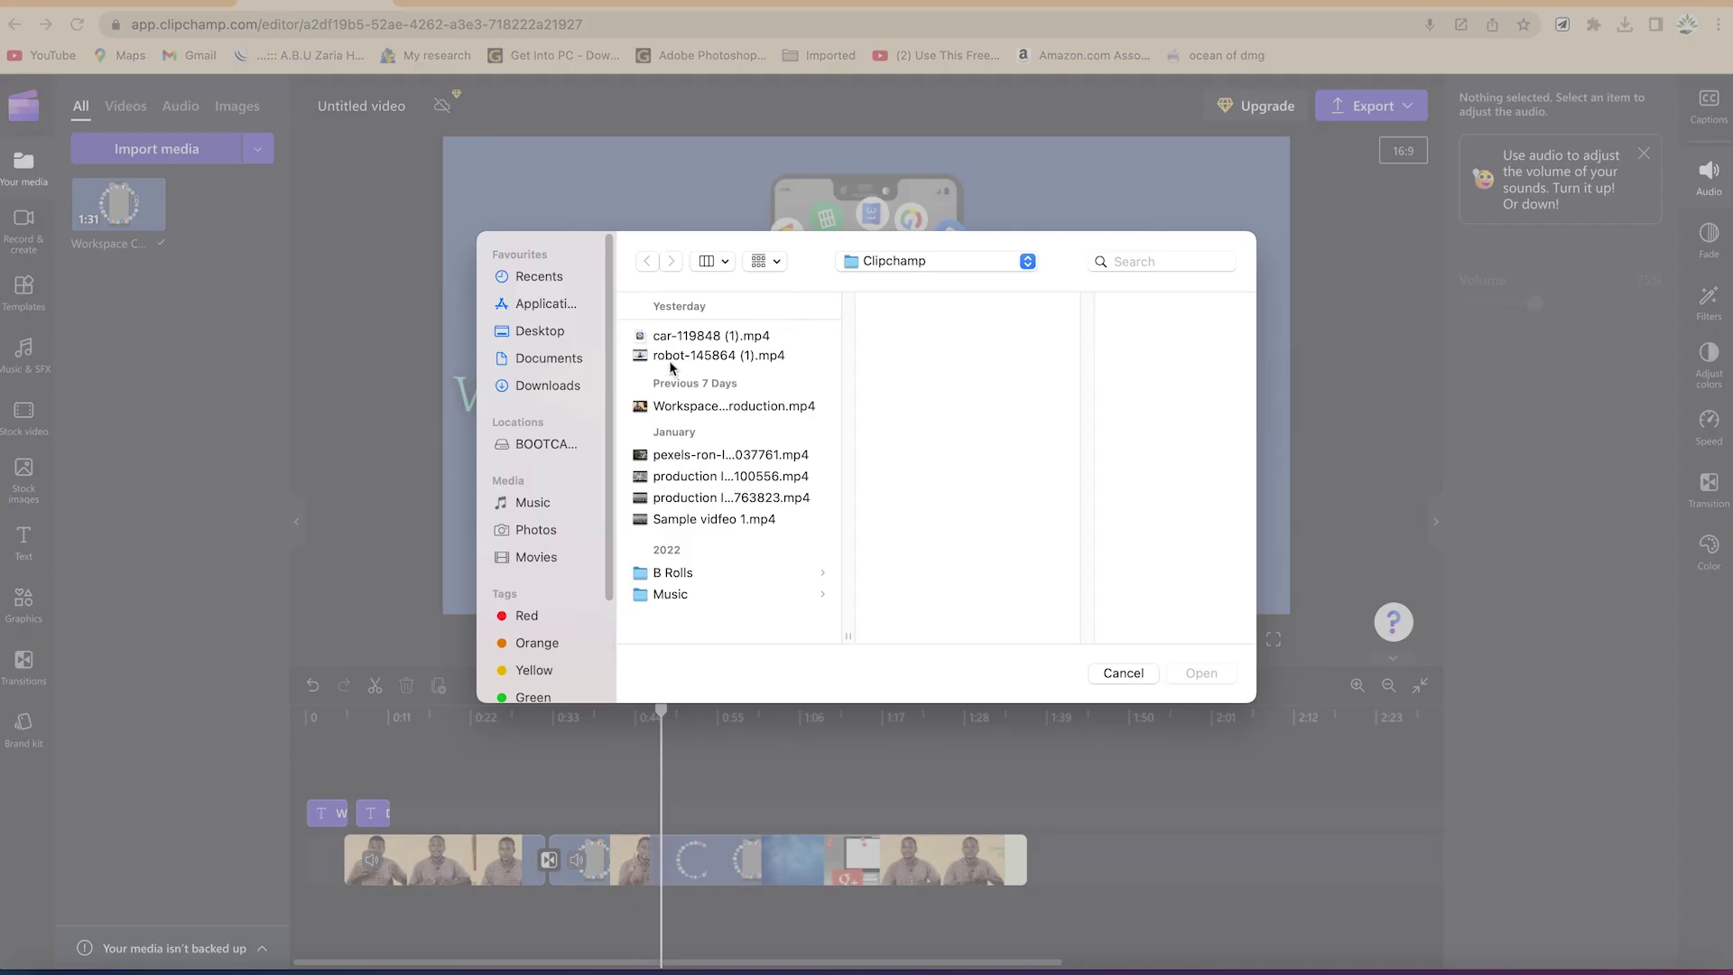
pyautogui.click(660, 596)
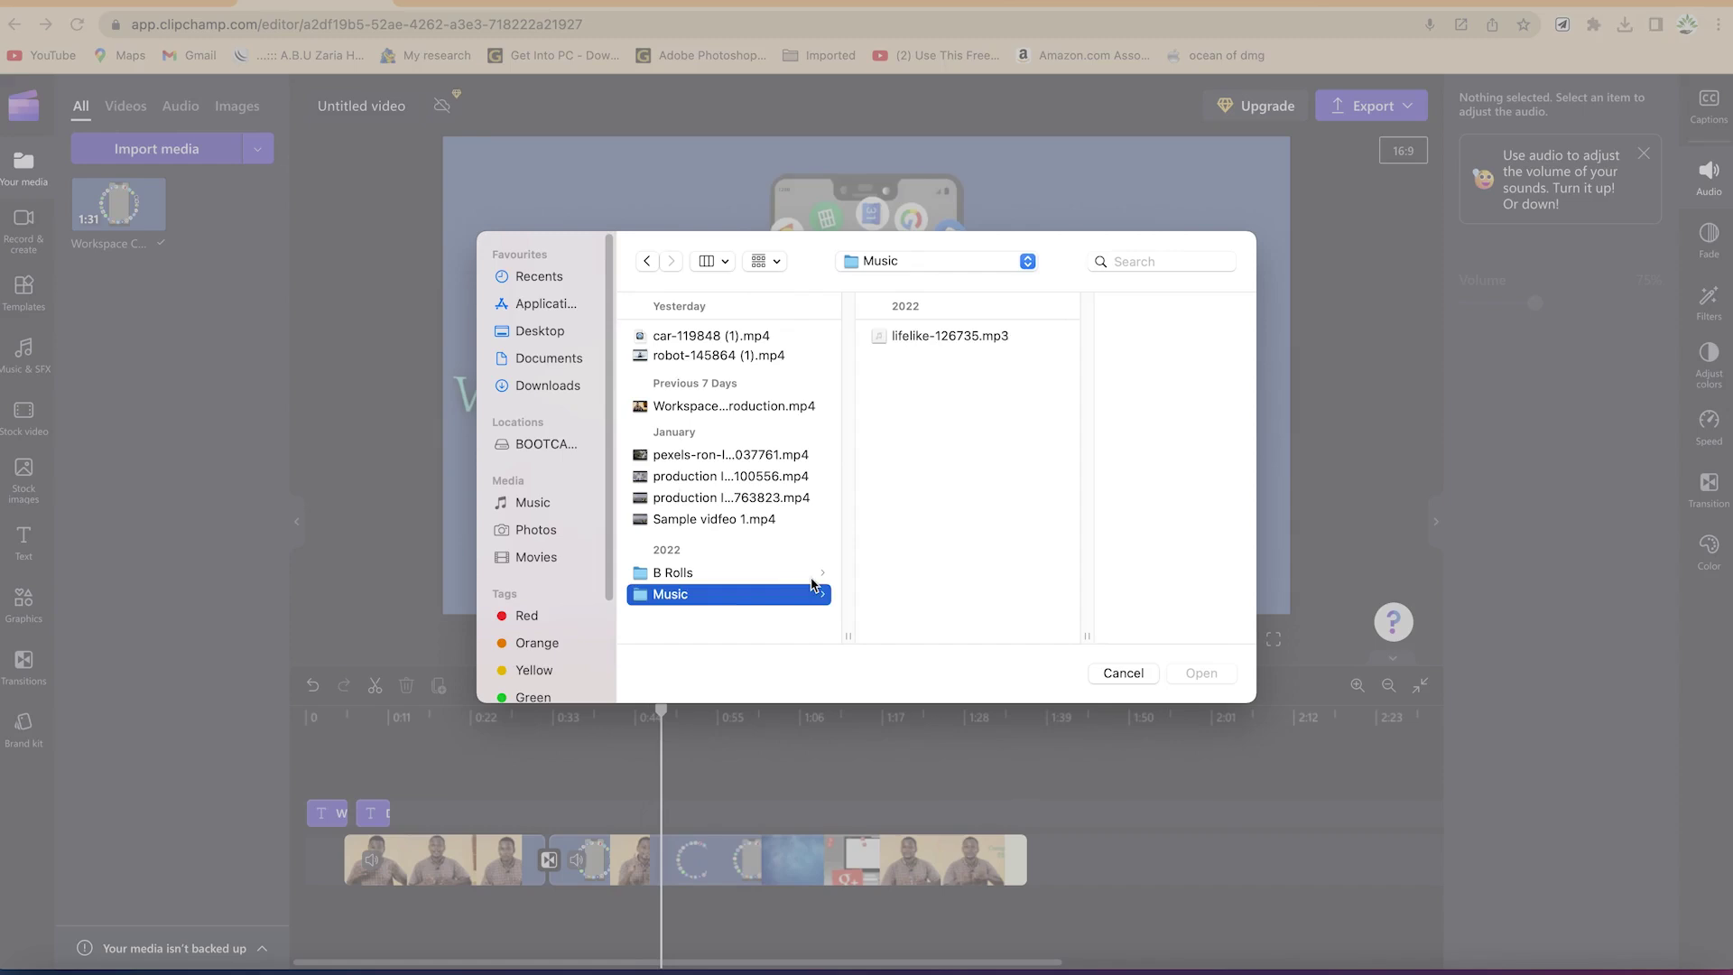
pyautogui.click(677, 574)
pyautogui.click(952, 336)
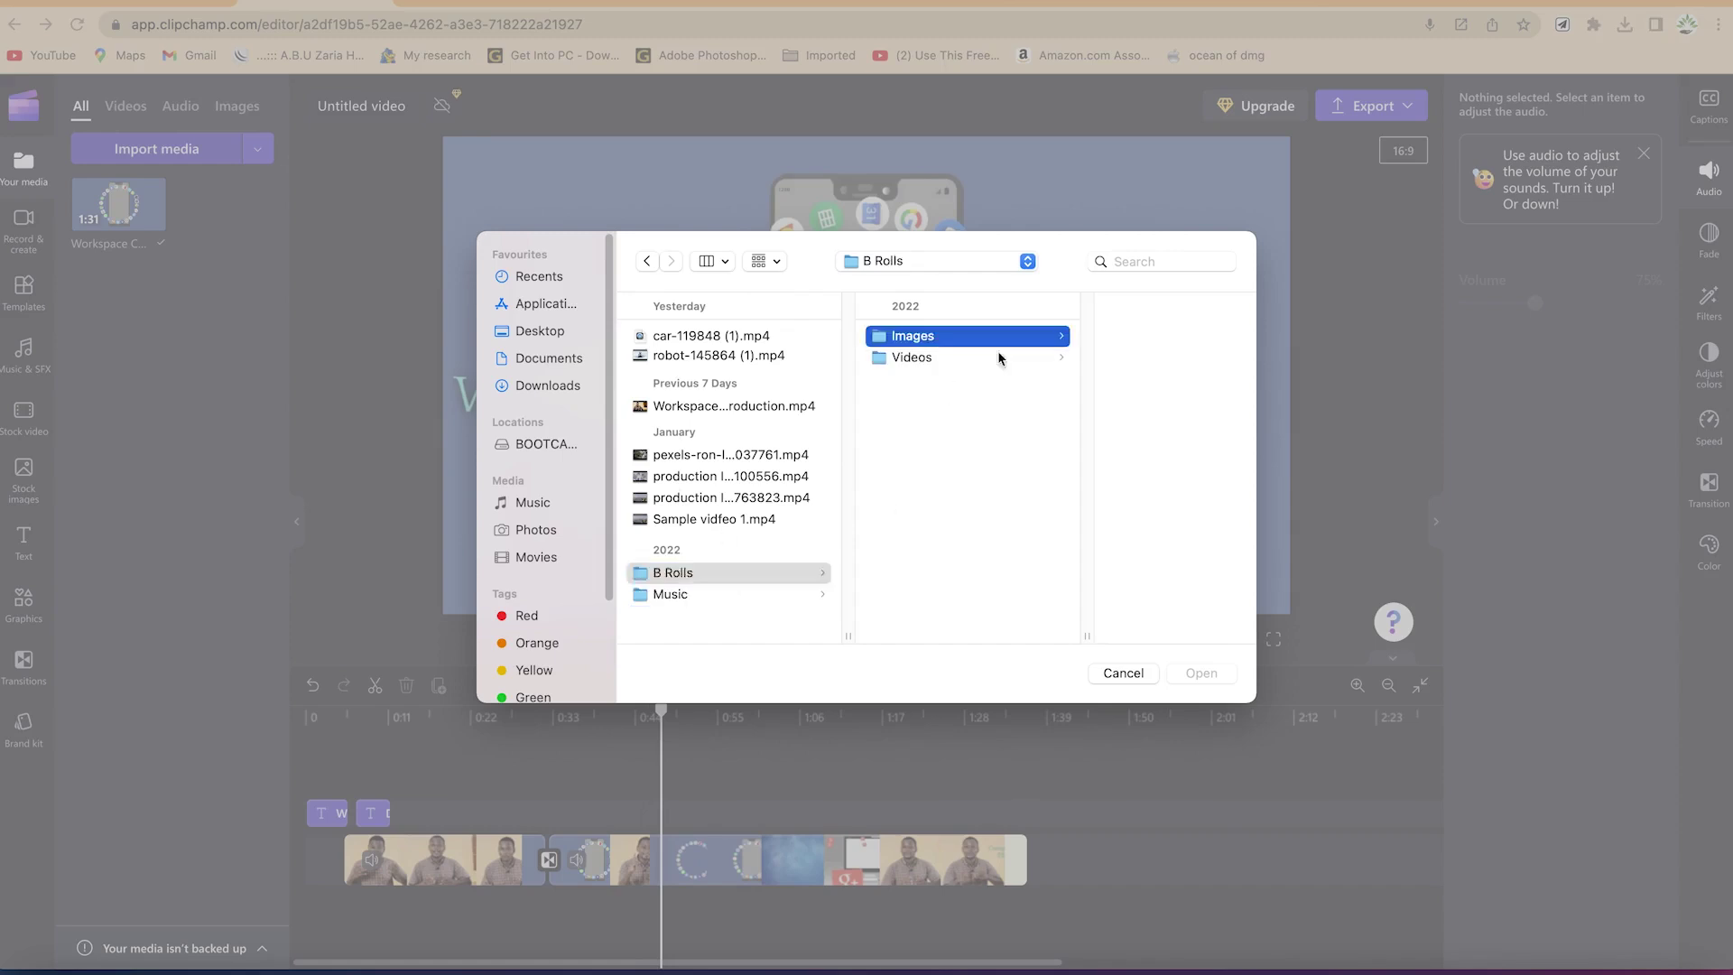
pyautogui.click(1099, 341)
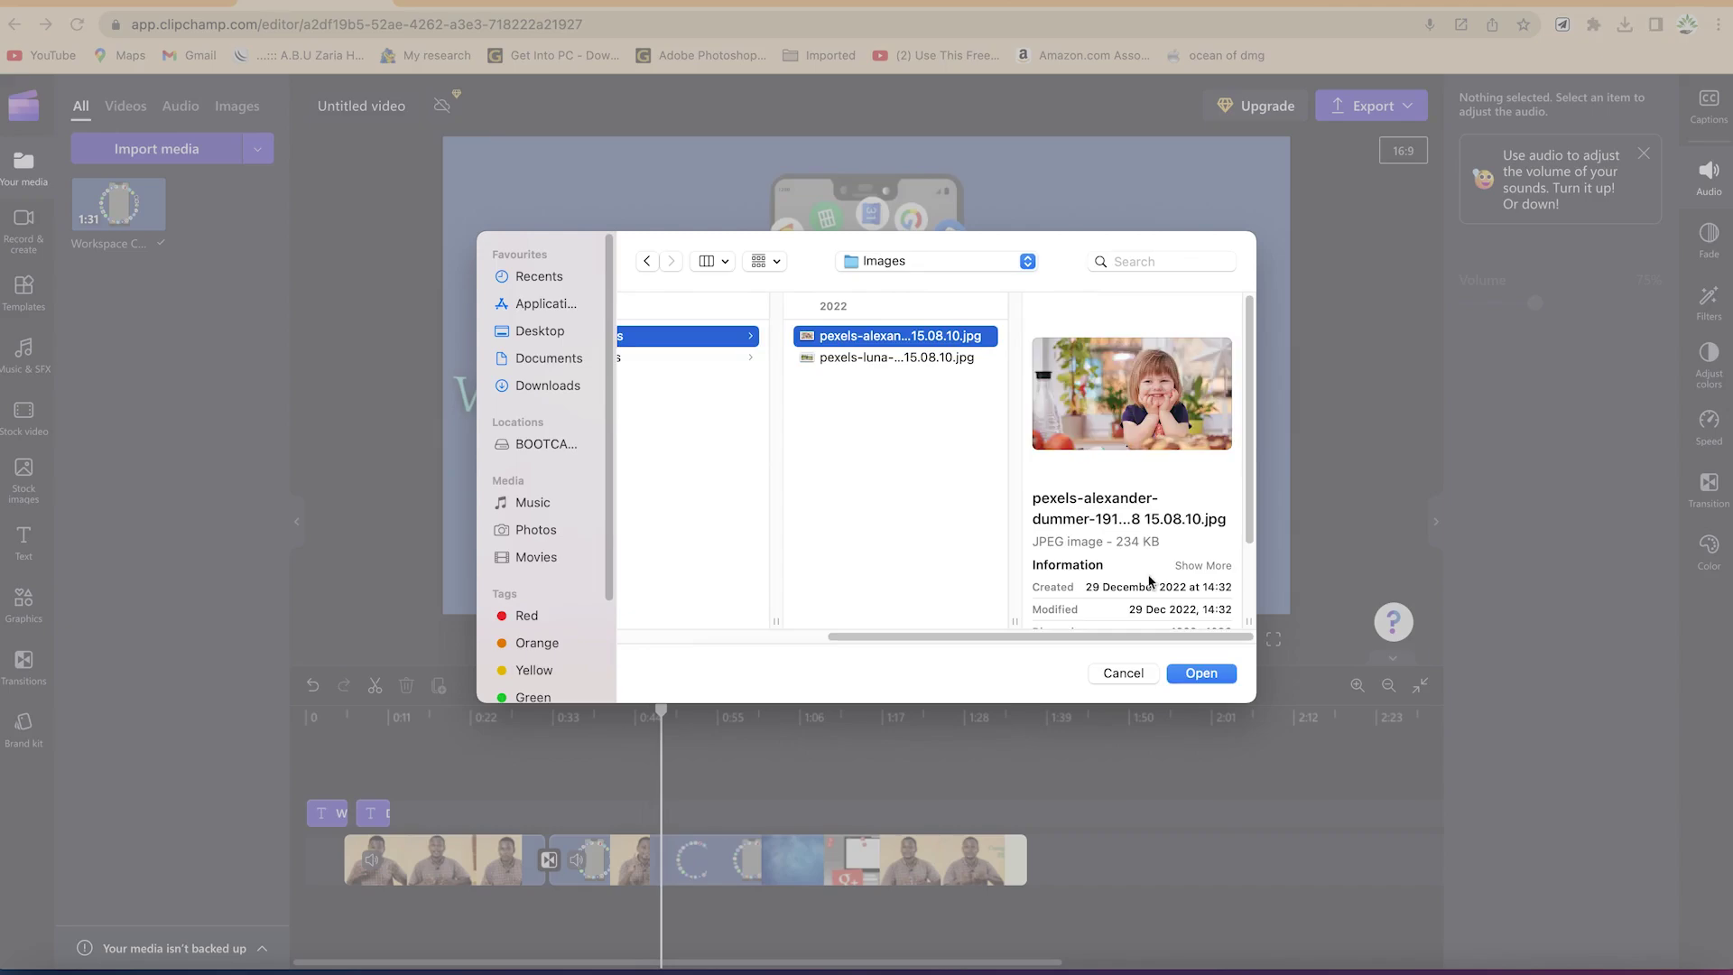
pyautogui.click(1201, 678)
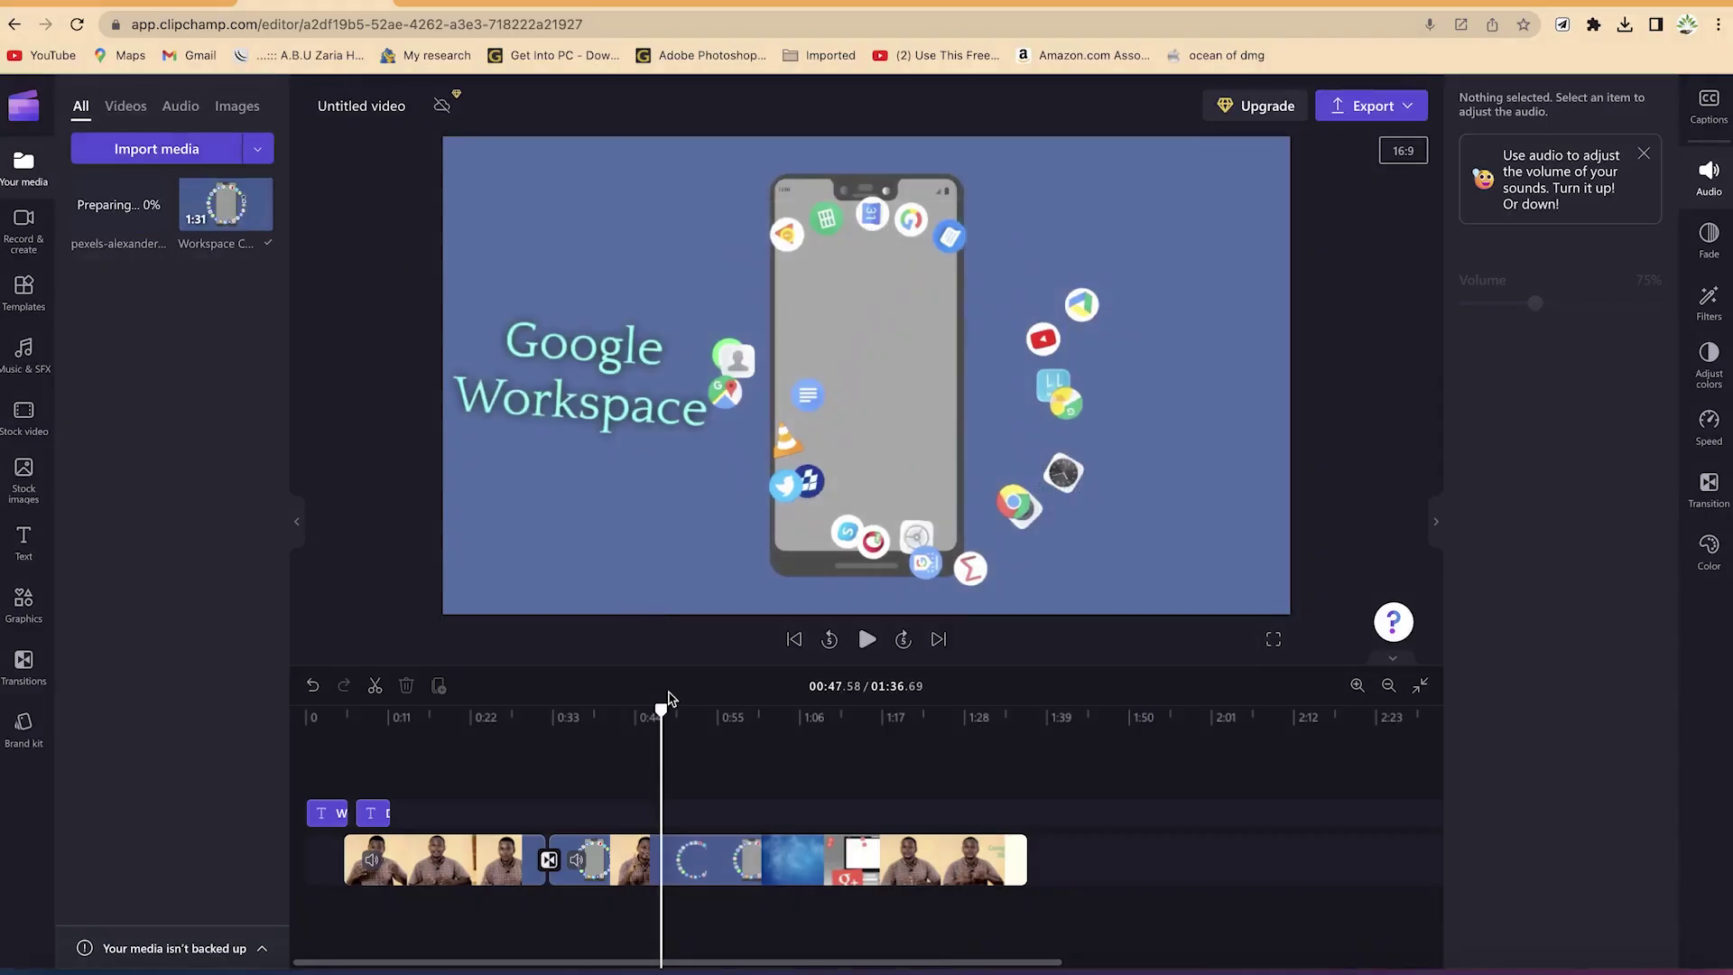
pyautogui.moveTo(112, 225); pyautogui.dragTo(659, 805)
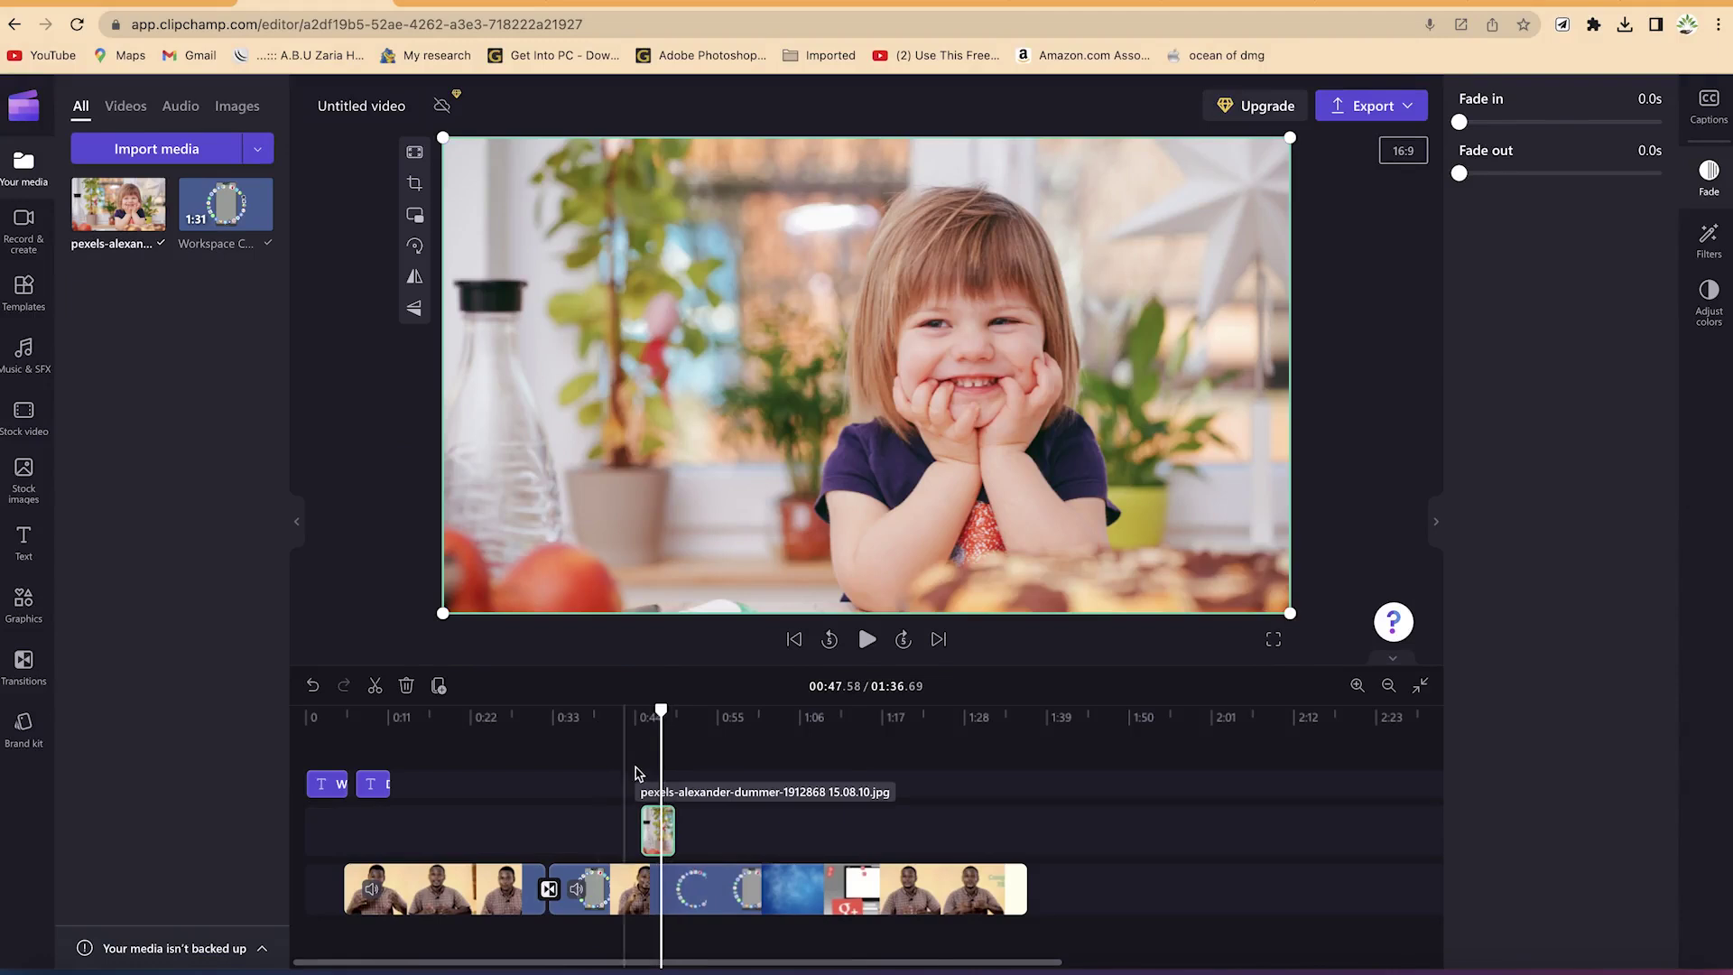
# Step: Import the video production ID_4823027.mp4 from the B Rolls > Videos folder
pyautogui.moveTo(212, 174)
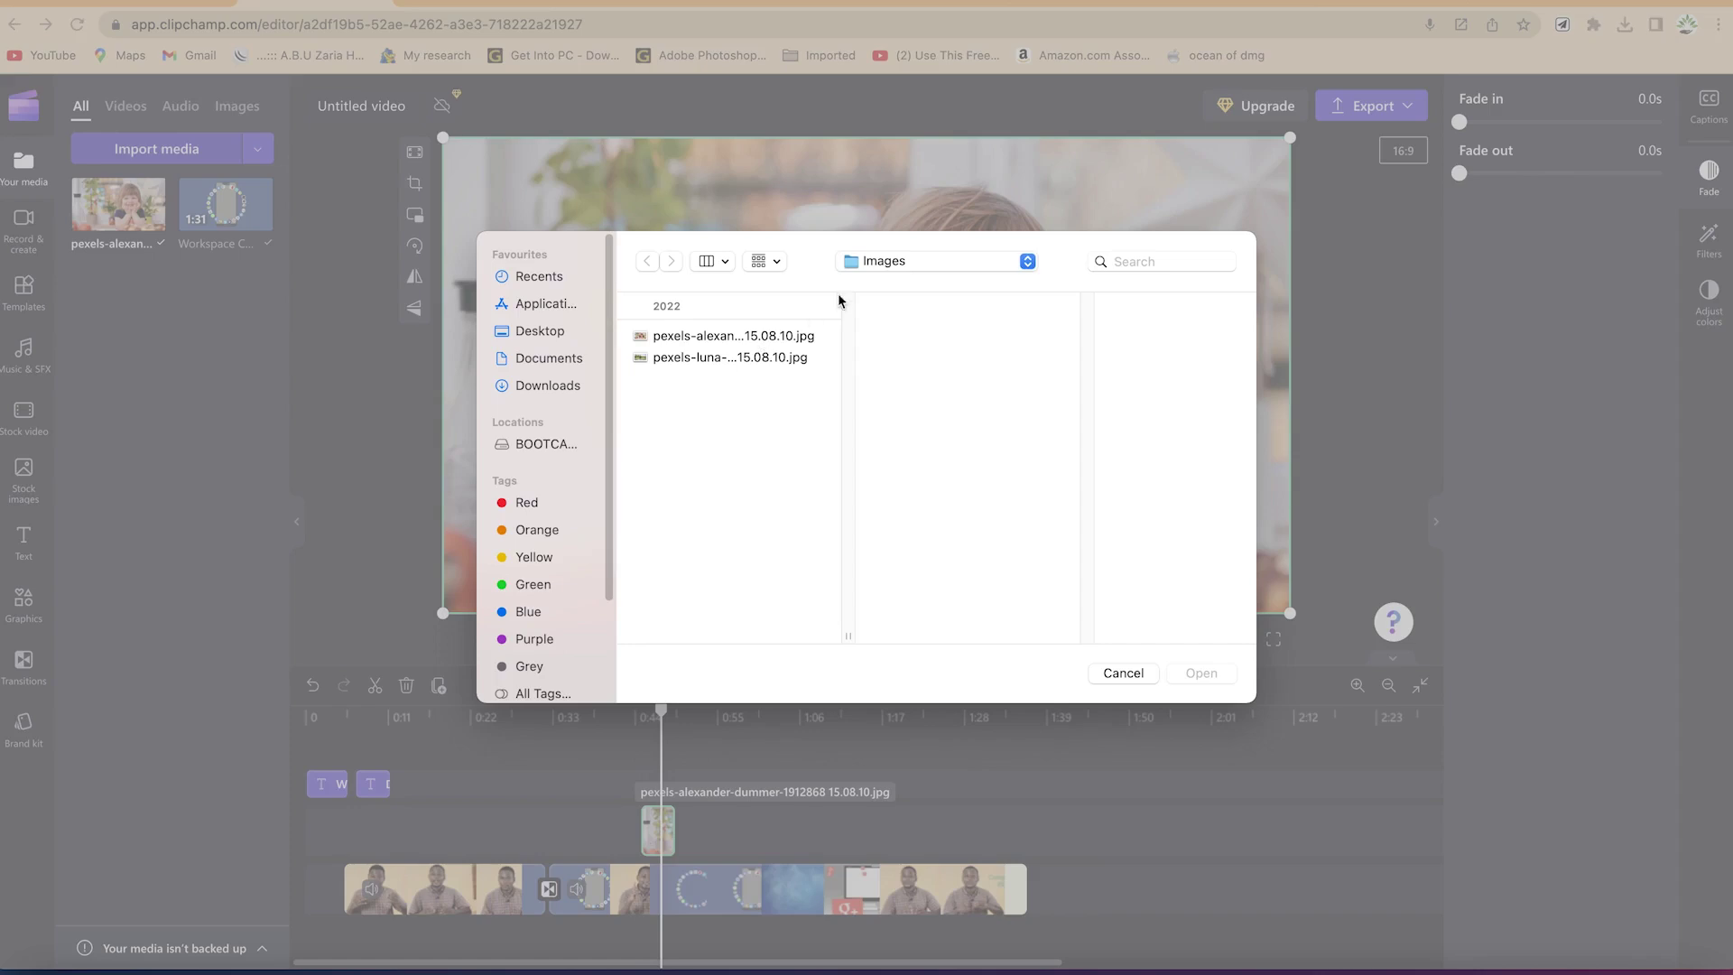
pyautogui.click(931, 262)
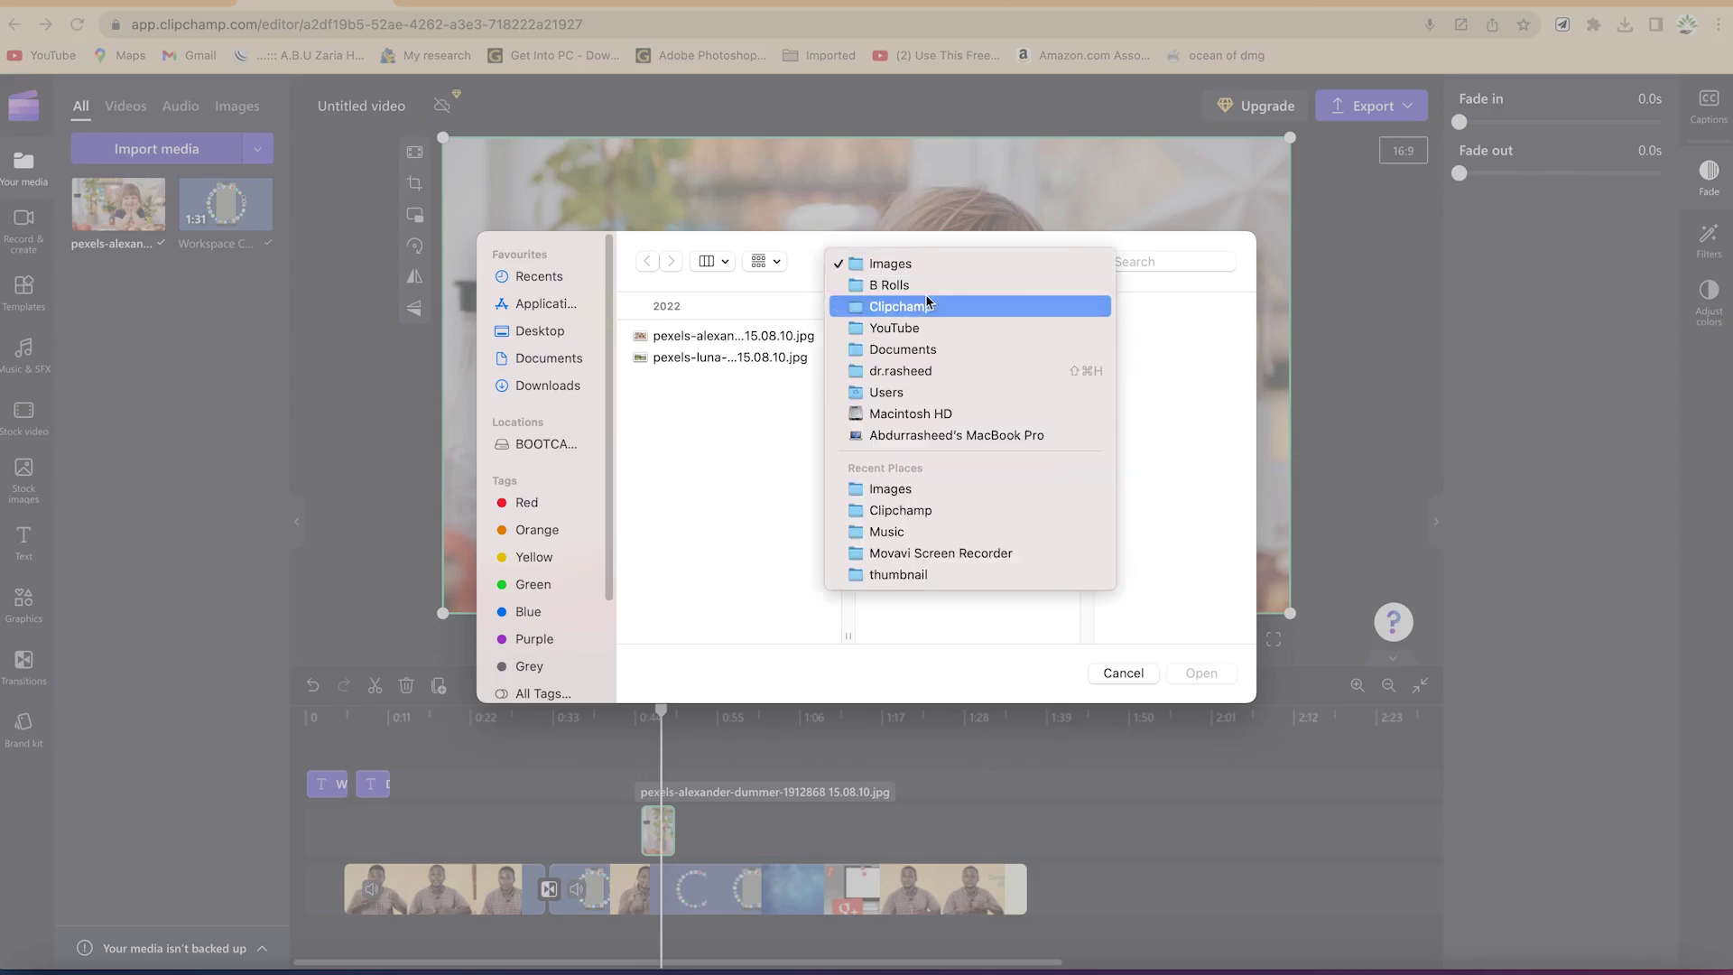
pyautogui.click(930, 285)
pyautogui.scroll(5, 747, 392)
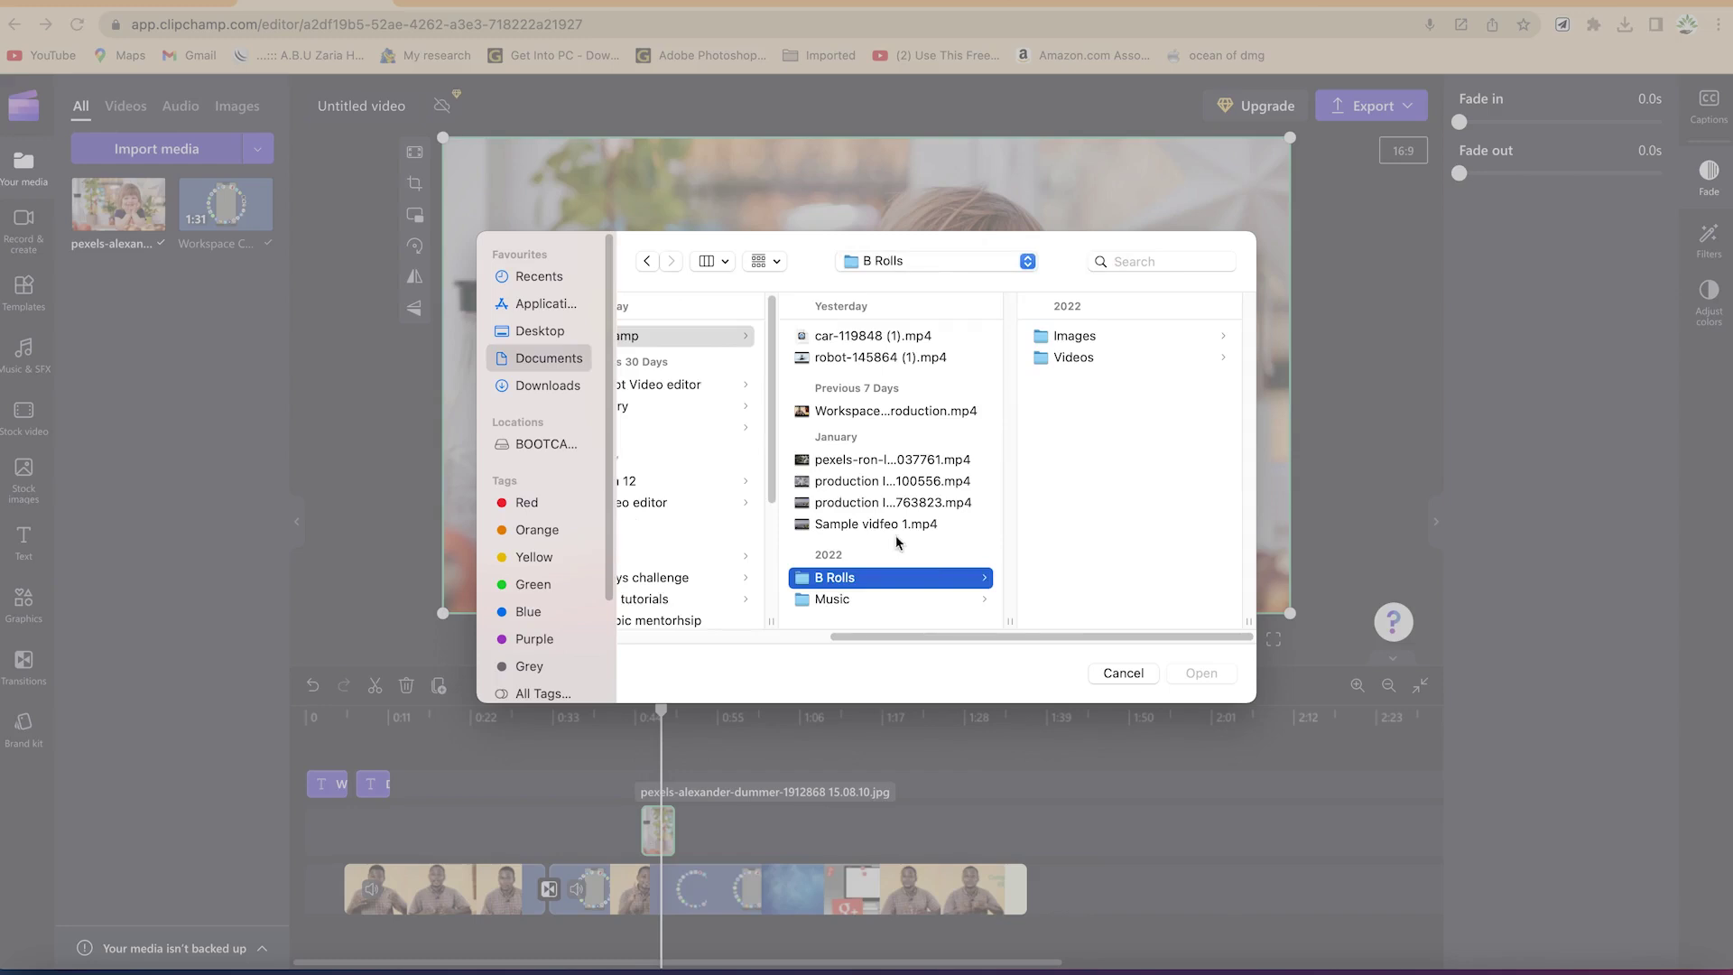
pyautogui.click(1075, 359)
pyautogui.click(1123, 362)
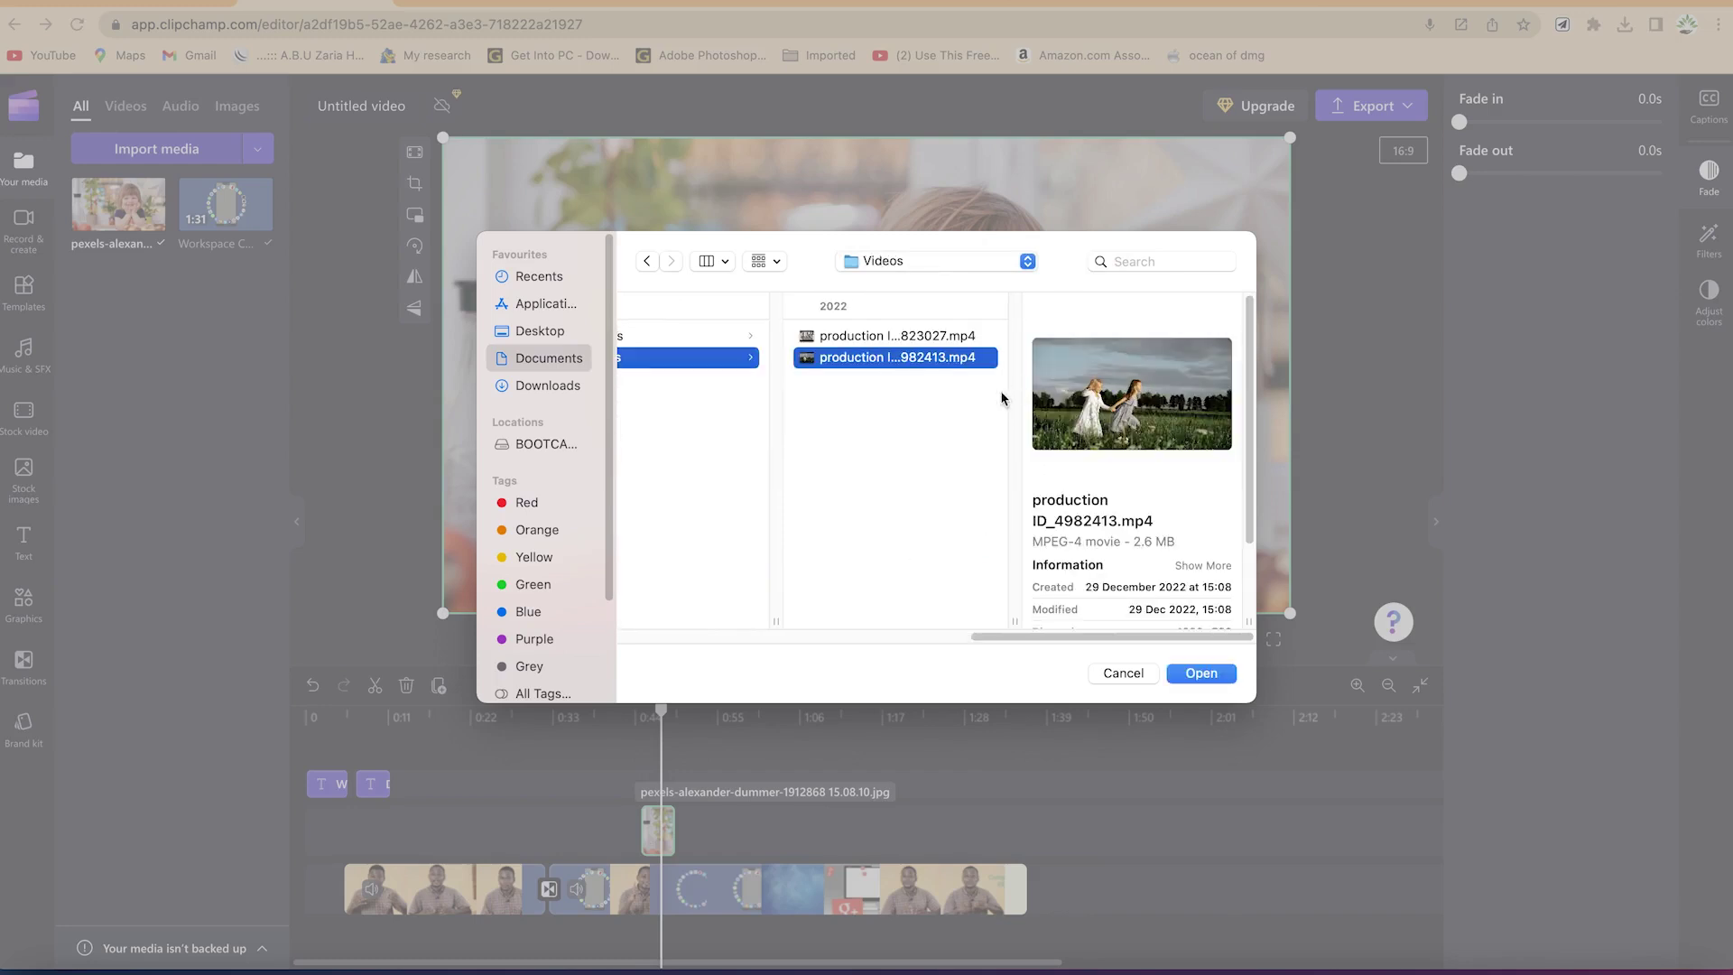
pyautogui.click(924, 338)
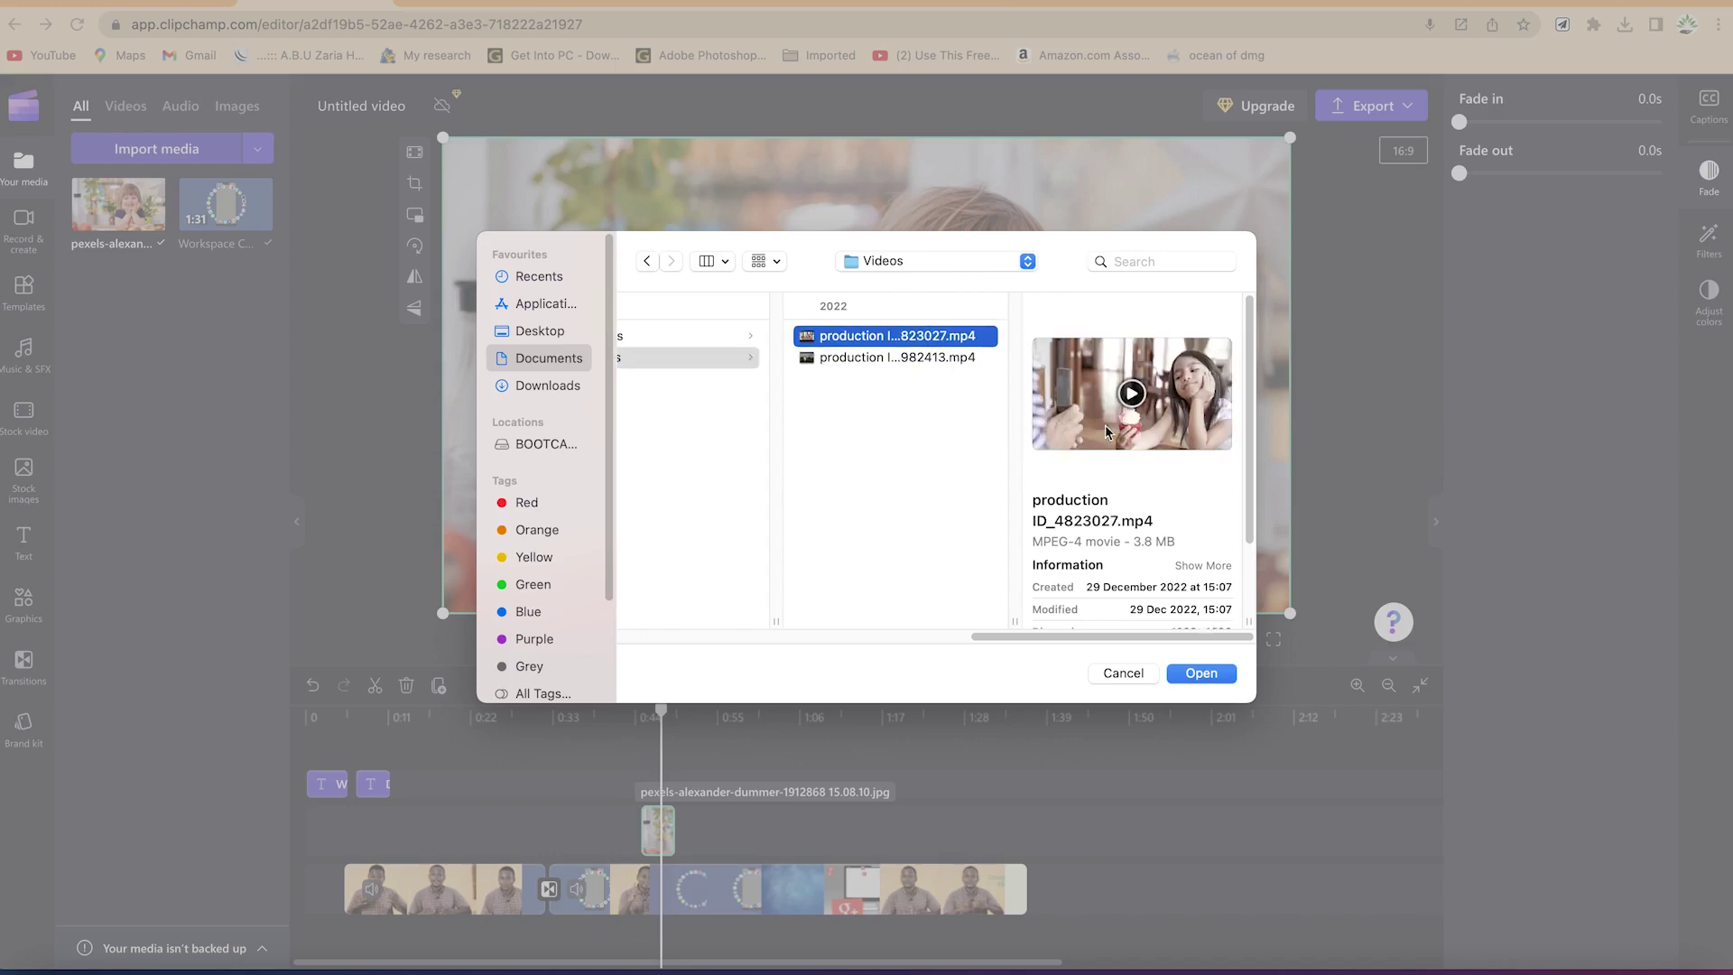
pyautogui.press('Return')
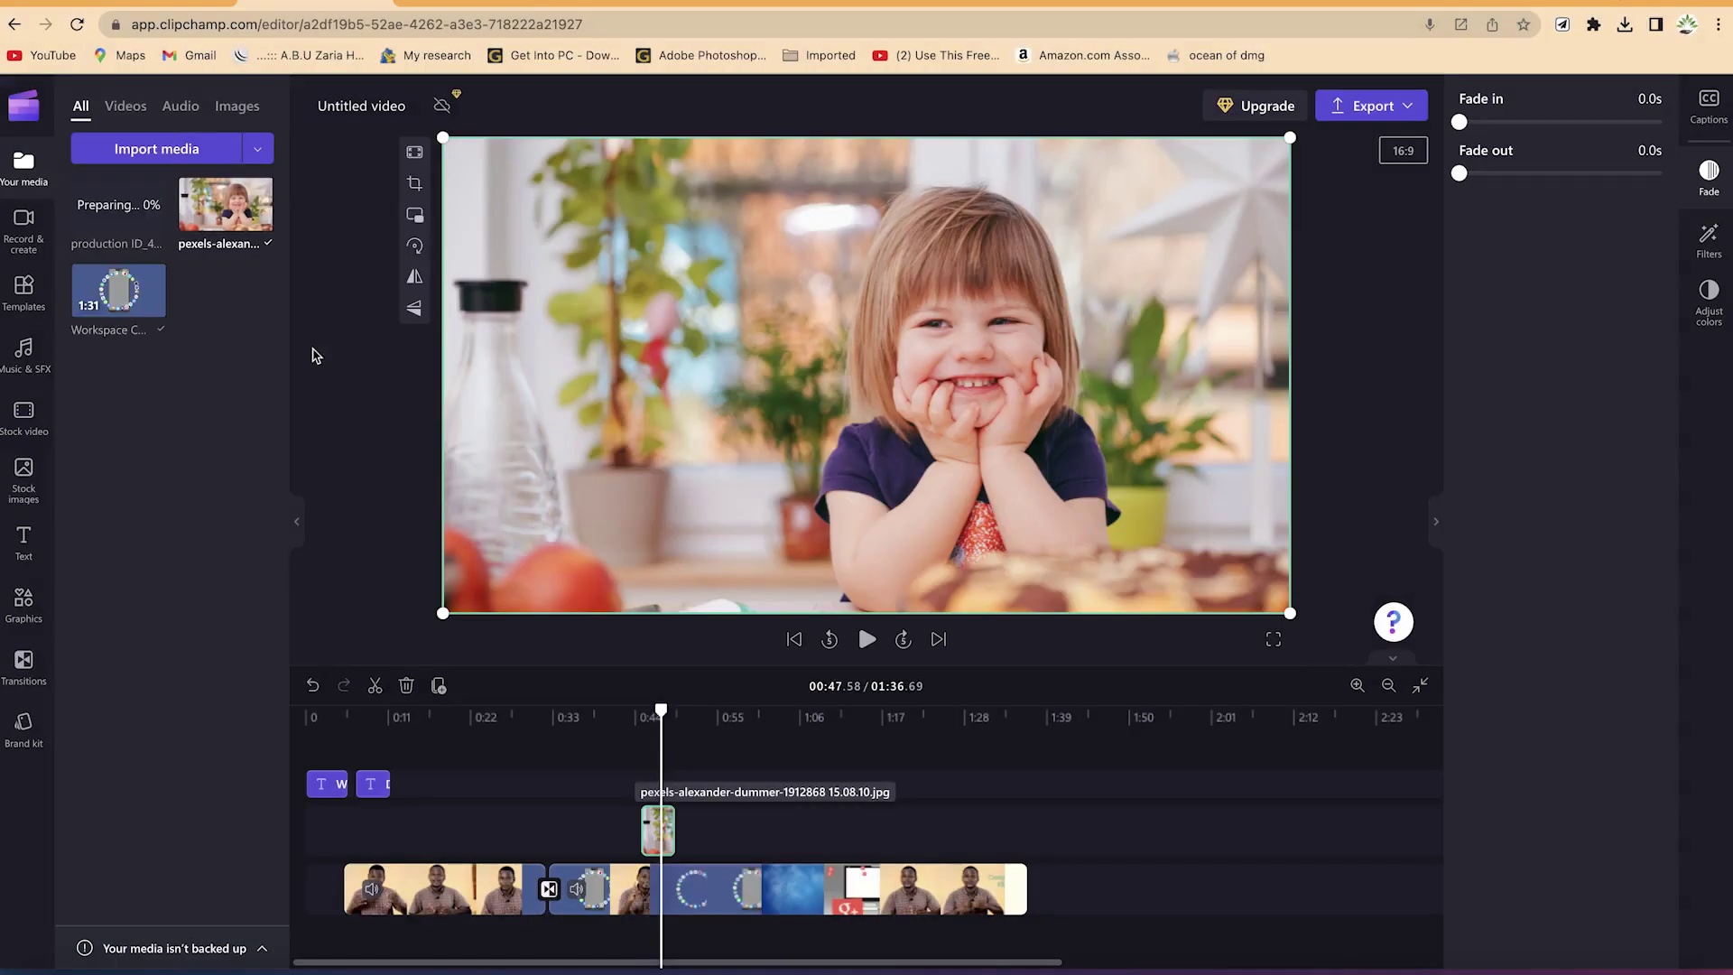
# Step: Place production ID_4823027.mp4 on the image's overlay track at about 1:05 and fit the timeline to the whole project
pyautogui.moveTo(114, 208)
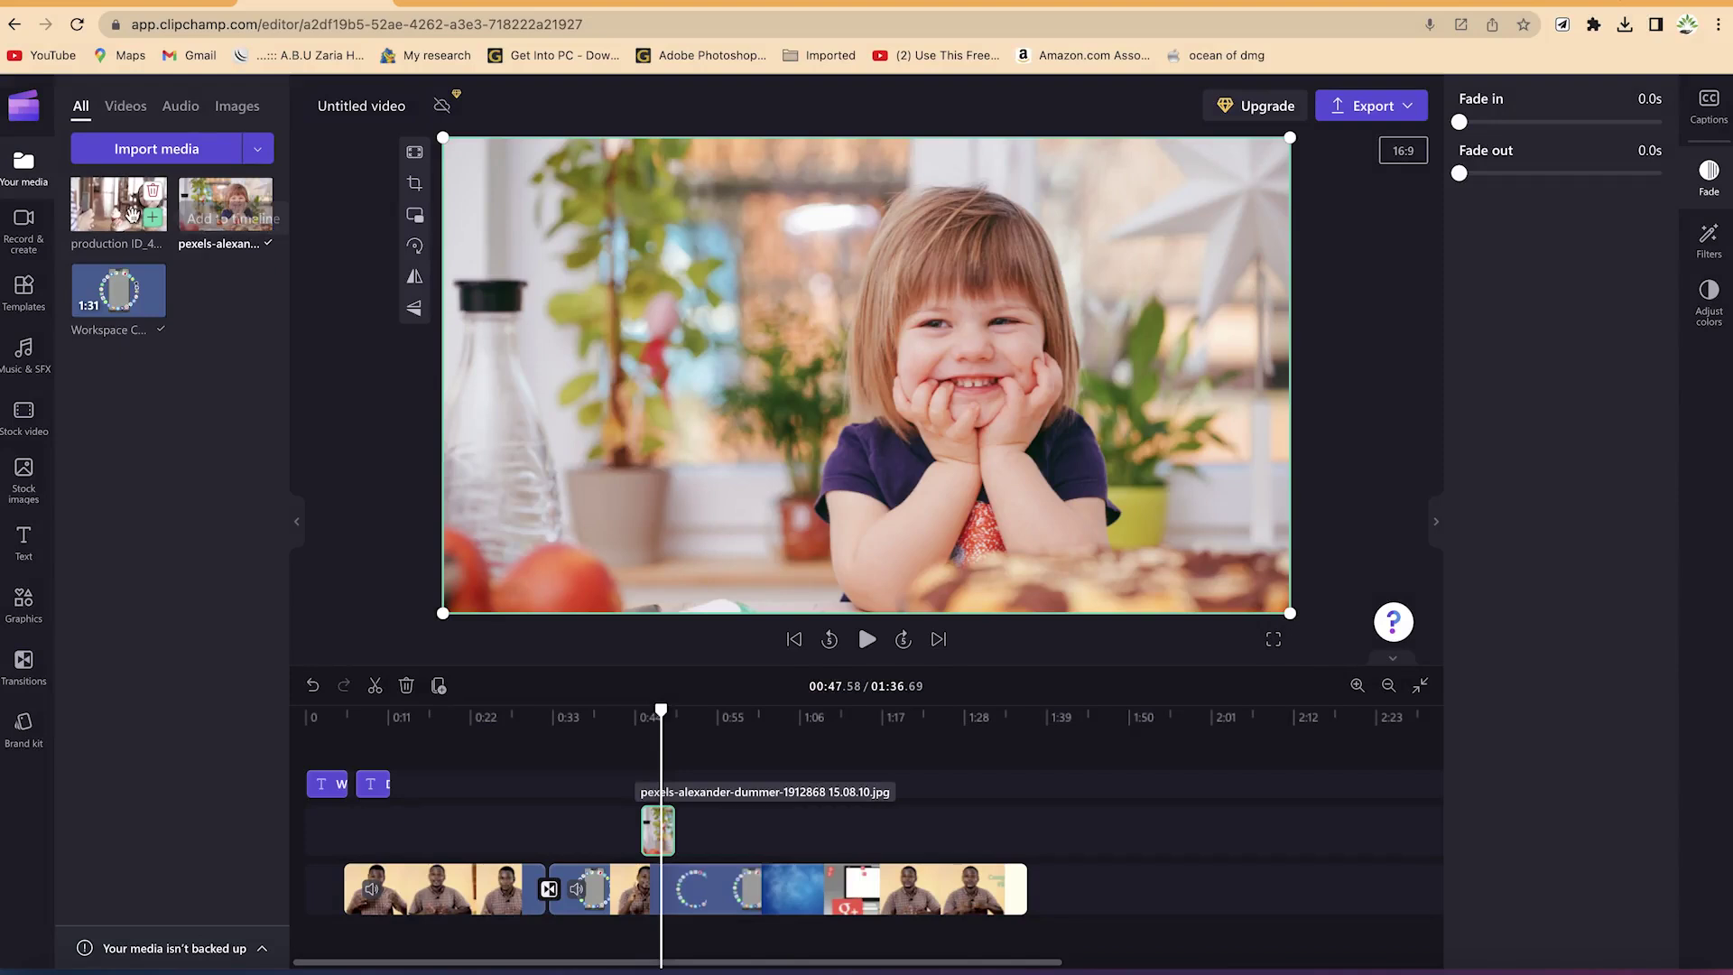
pyautogui.moveTo(115, 208); pyautogui.dragTo(821, 836)
pyautogui.moveTo(662, 710); pyautogui.dragTo(826, 711)
pyautogui.click(1419, 688)
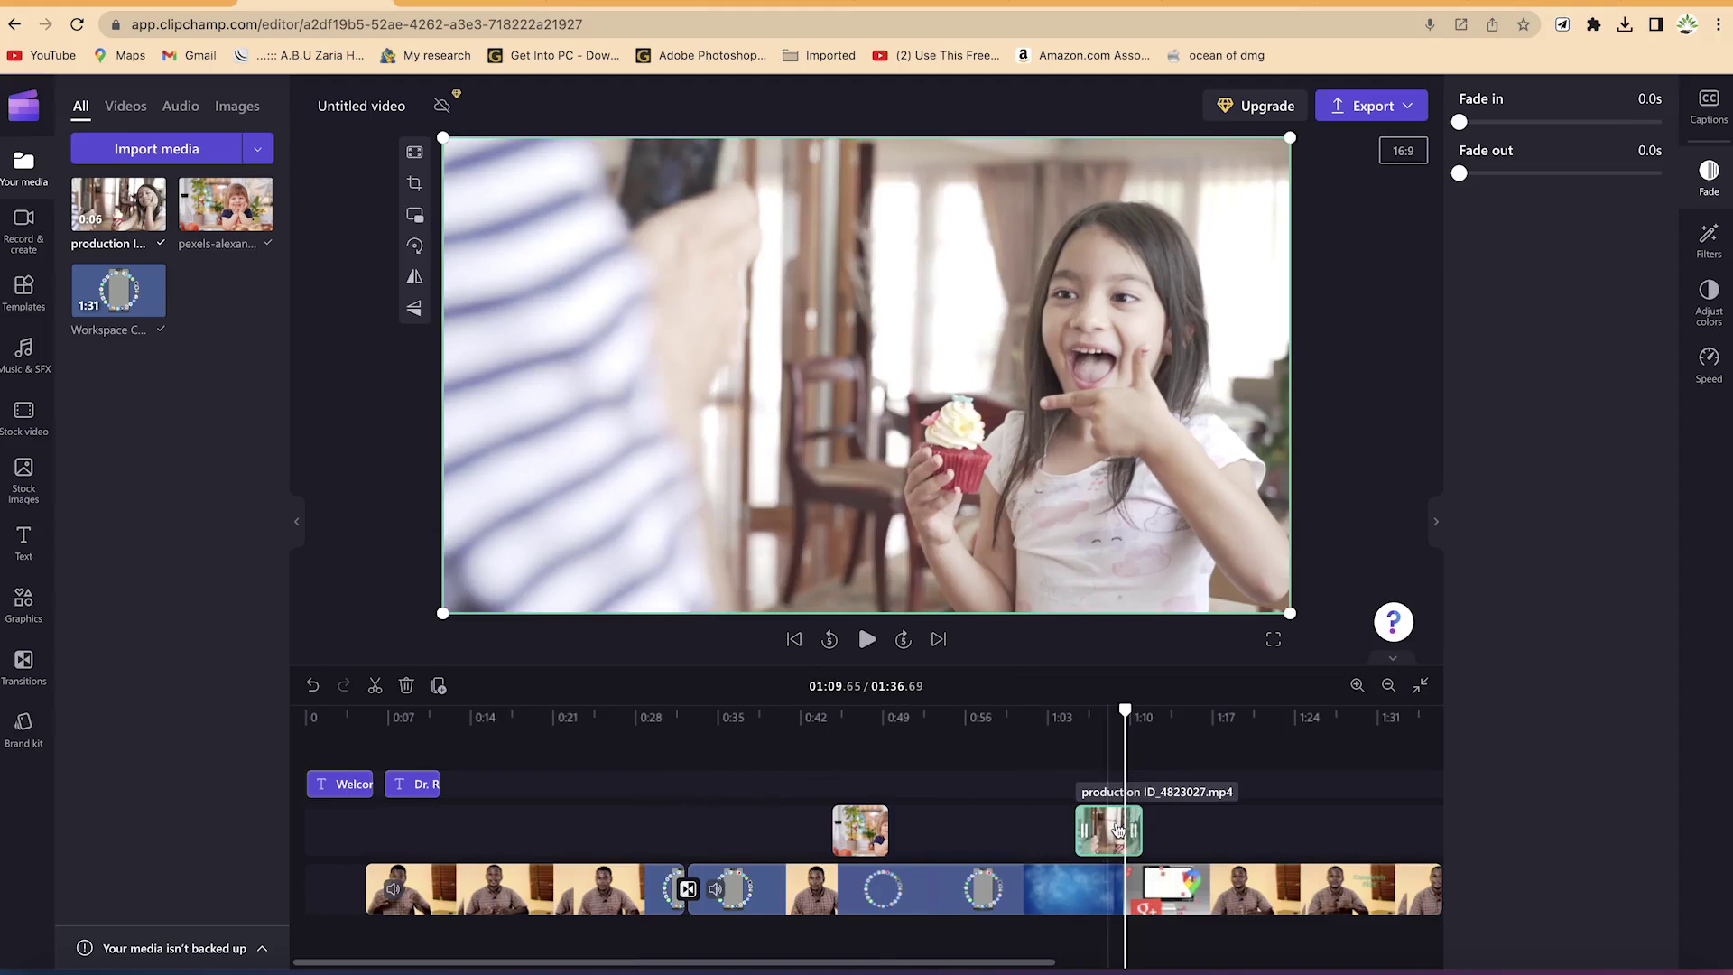
pyautogui.moveTo(1117, 824); pyautogui.dragTo(1121, 824)
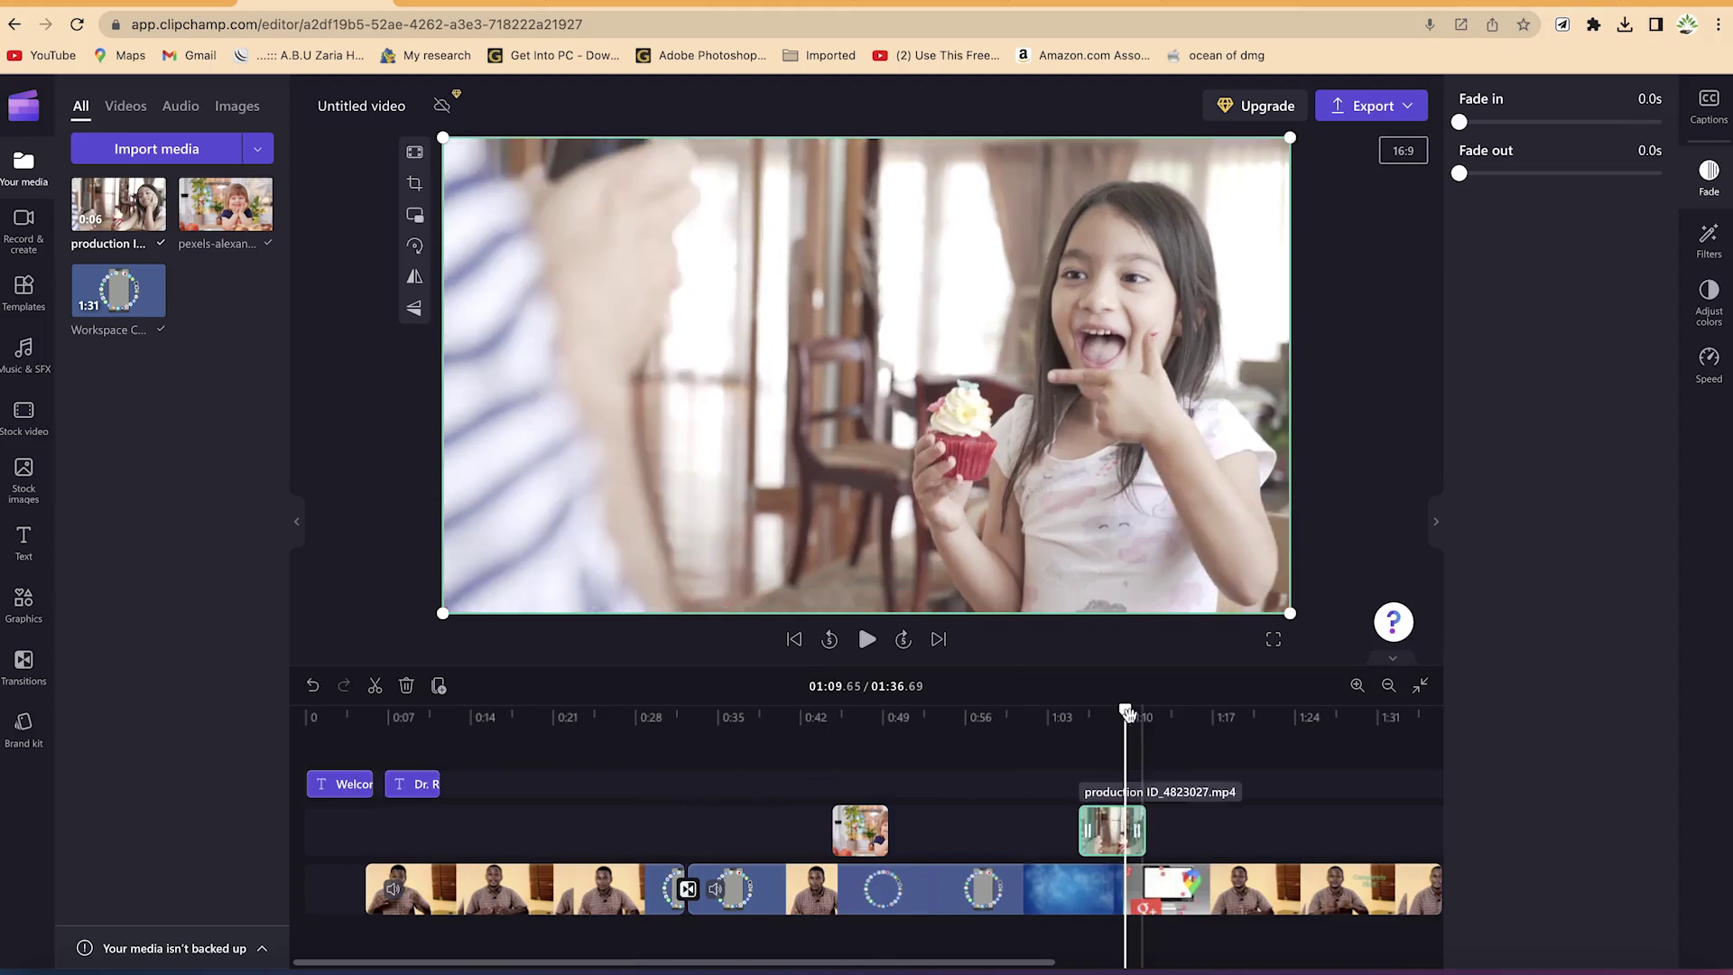
# Step: Play back the section from just before the production ID_4823027.mp4 overlay until the main video returns
pyautogui.moveTo(1126, 713); pyautogui.dragTo(1065, 714)
pyautogui.press('space')
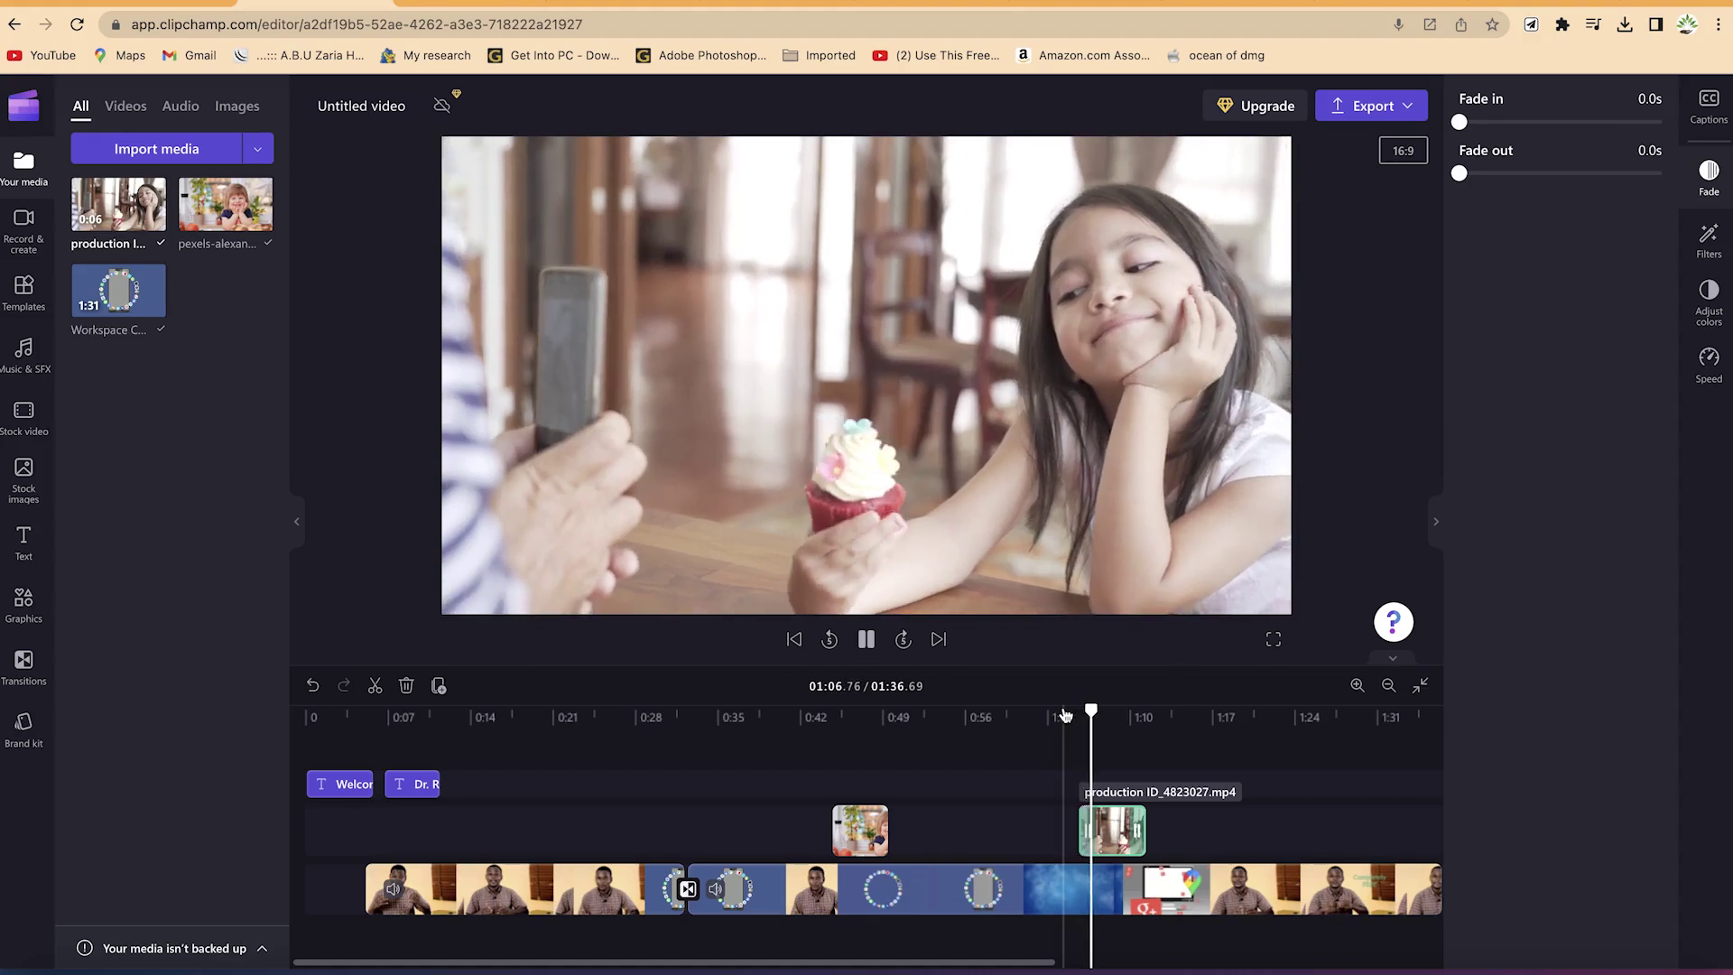
pyautogui.press('space')
pyautogui.click(950, 895)
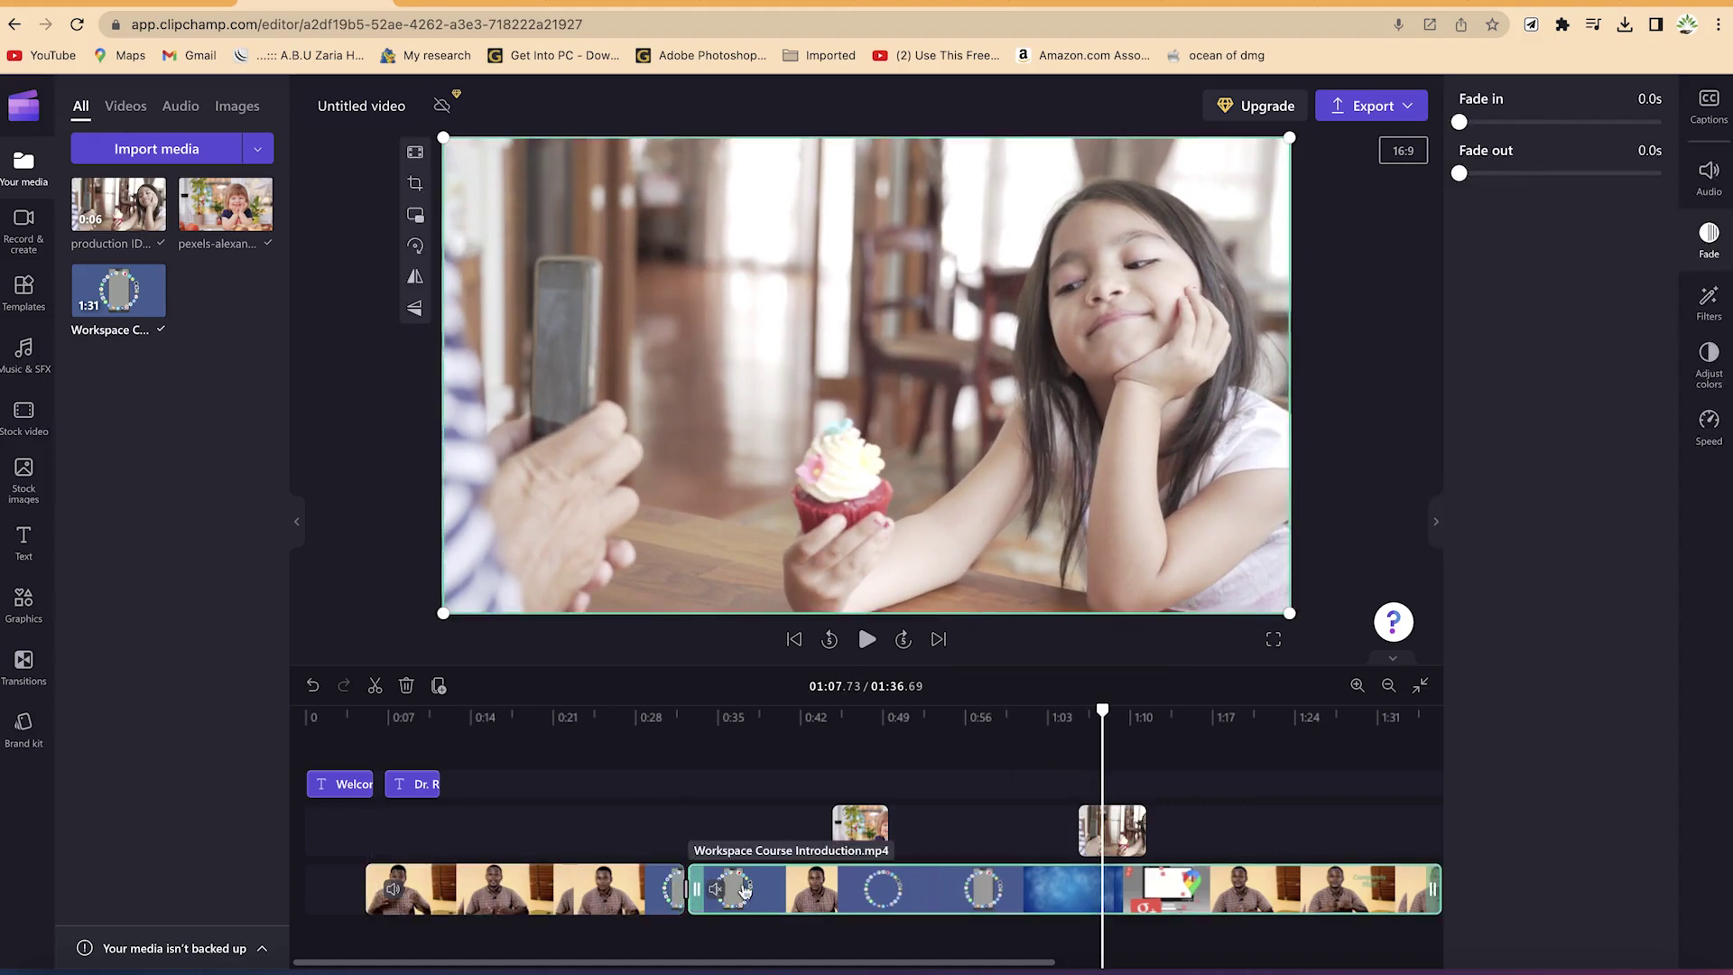
pyautogui.press('space')
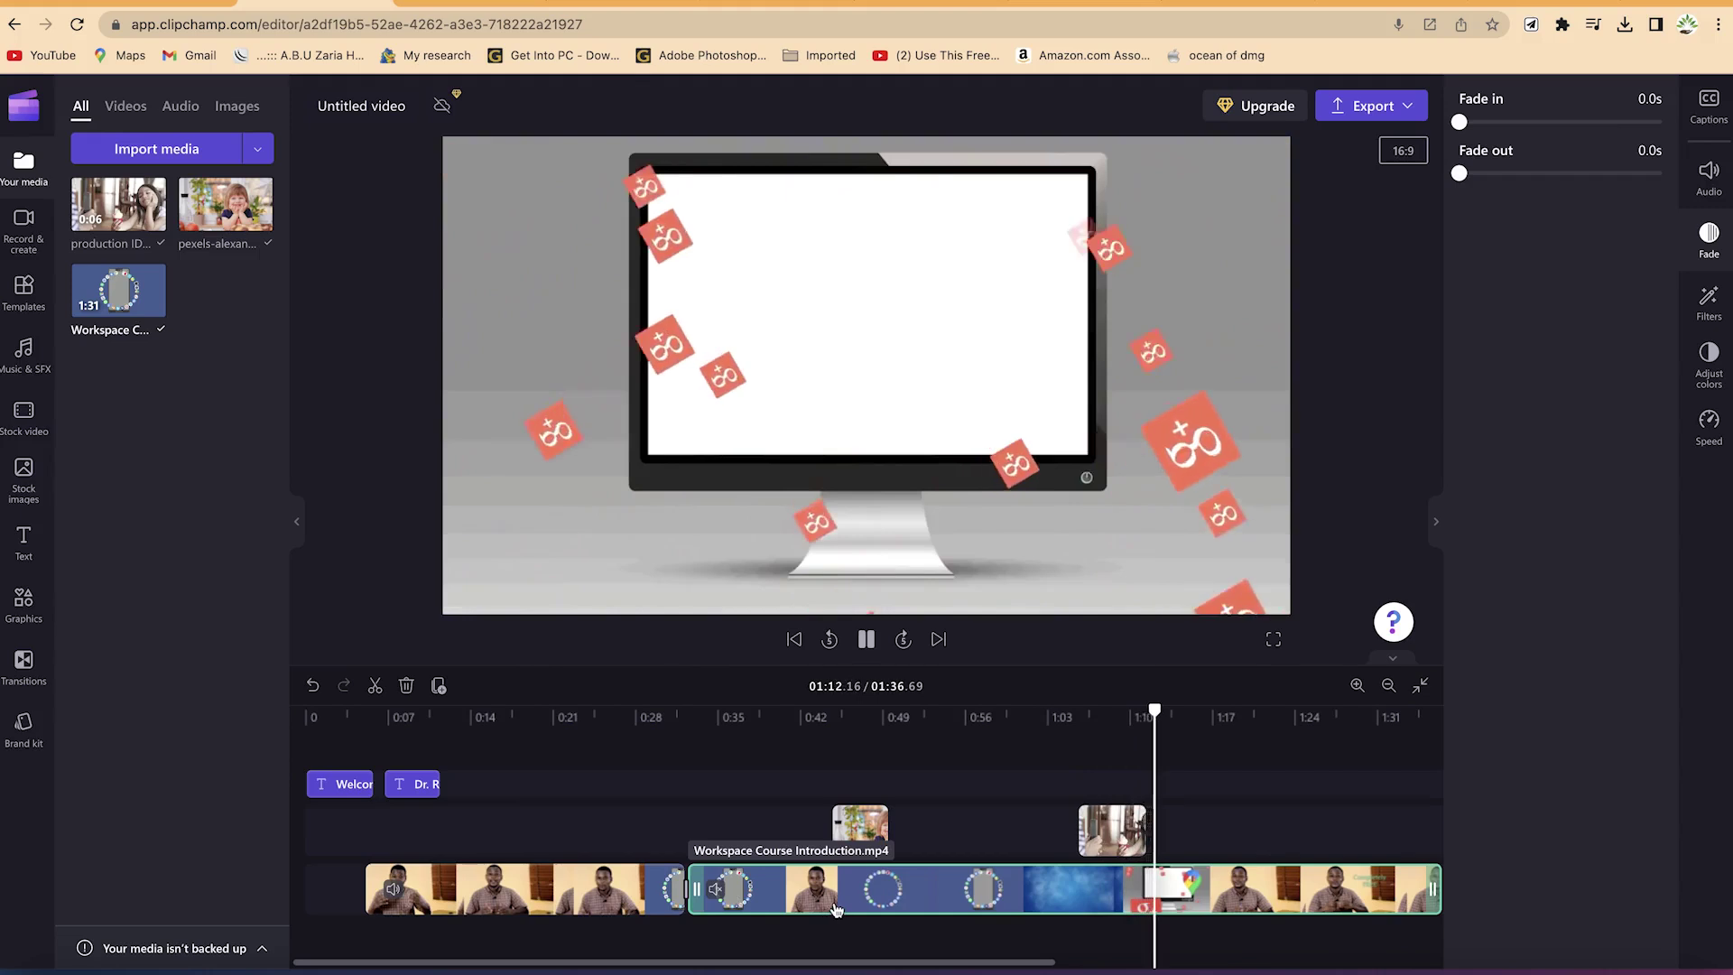
pyautogui.press('space')
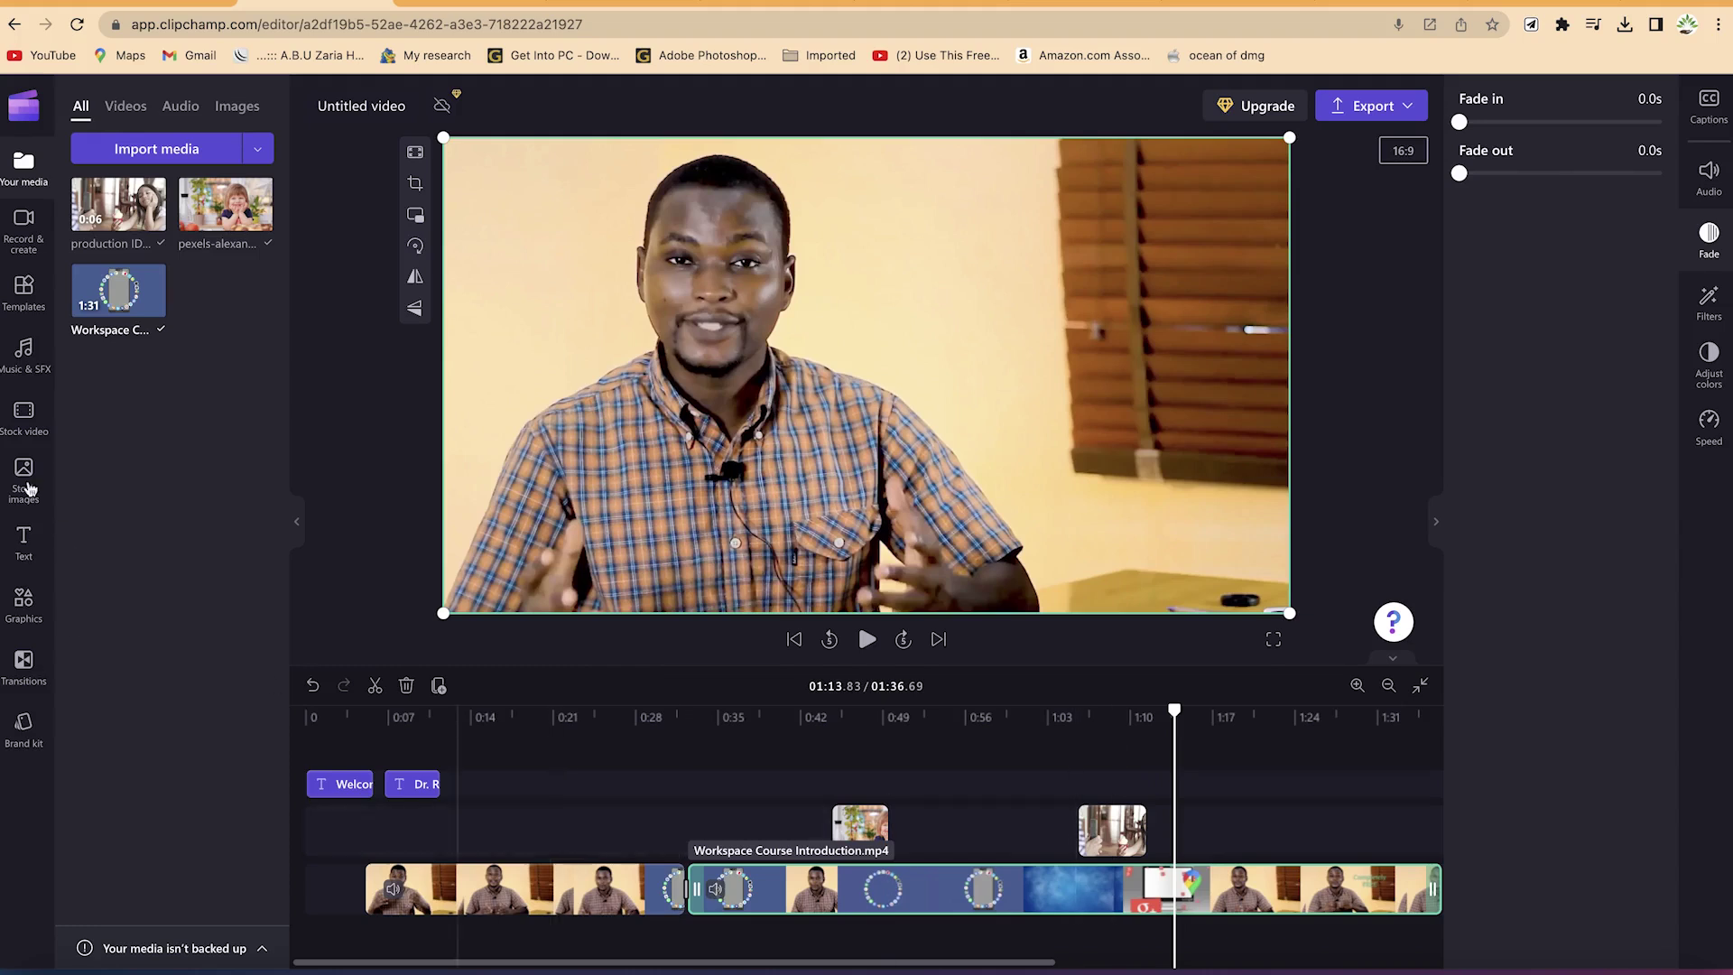
# Step: Add the free music track Somewhere In The Mountains below the main video from about 0:06 and trim its end to the video's end
pyautogui.click(25, 357)
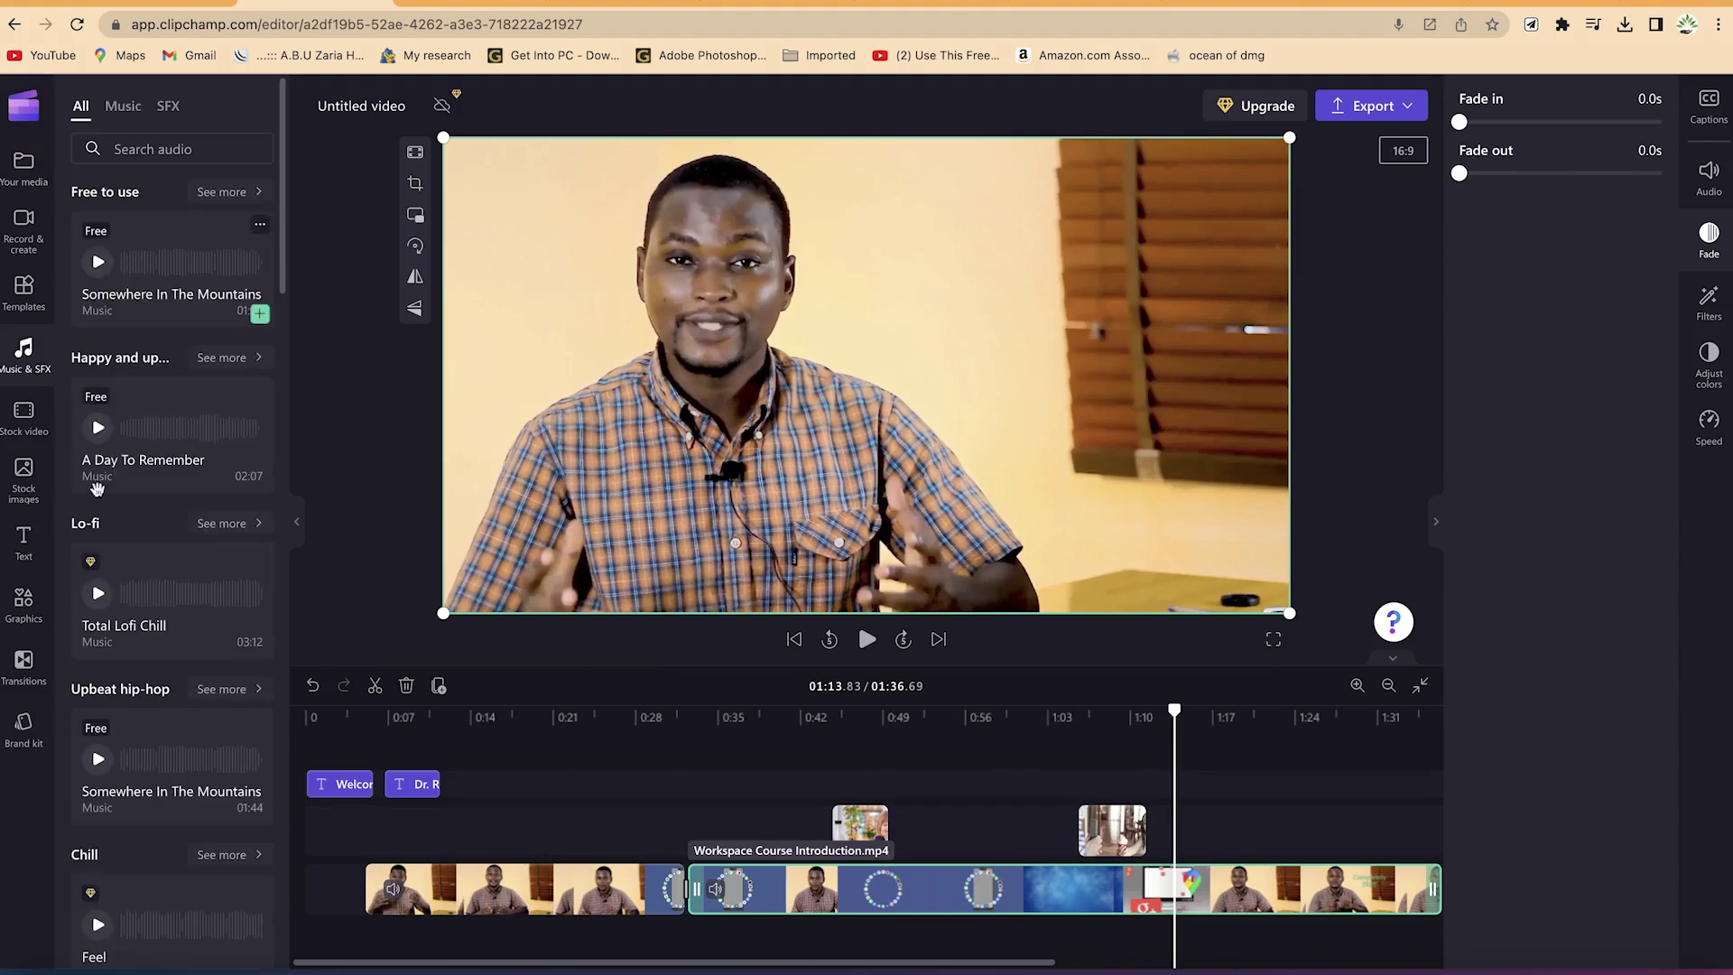
pyautogui.click(131, 107)
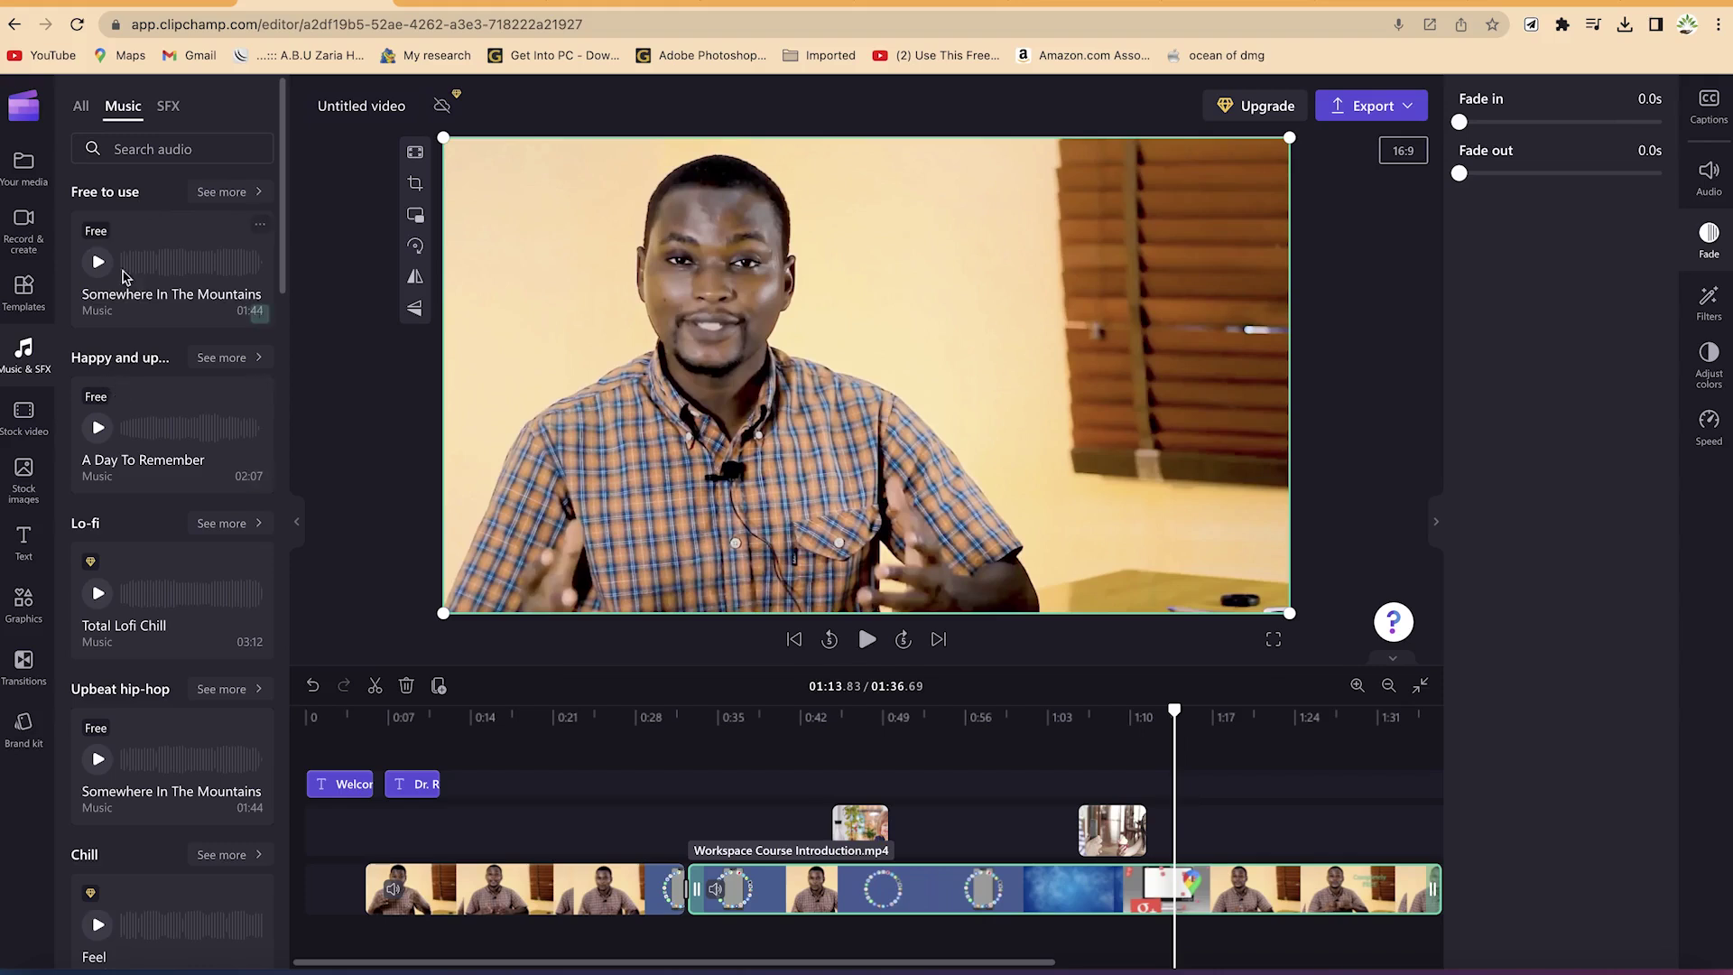
pyautogui.click(99, 263)
pyautogui.click(98, 264)
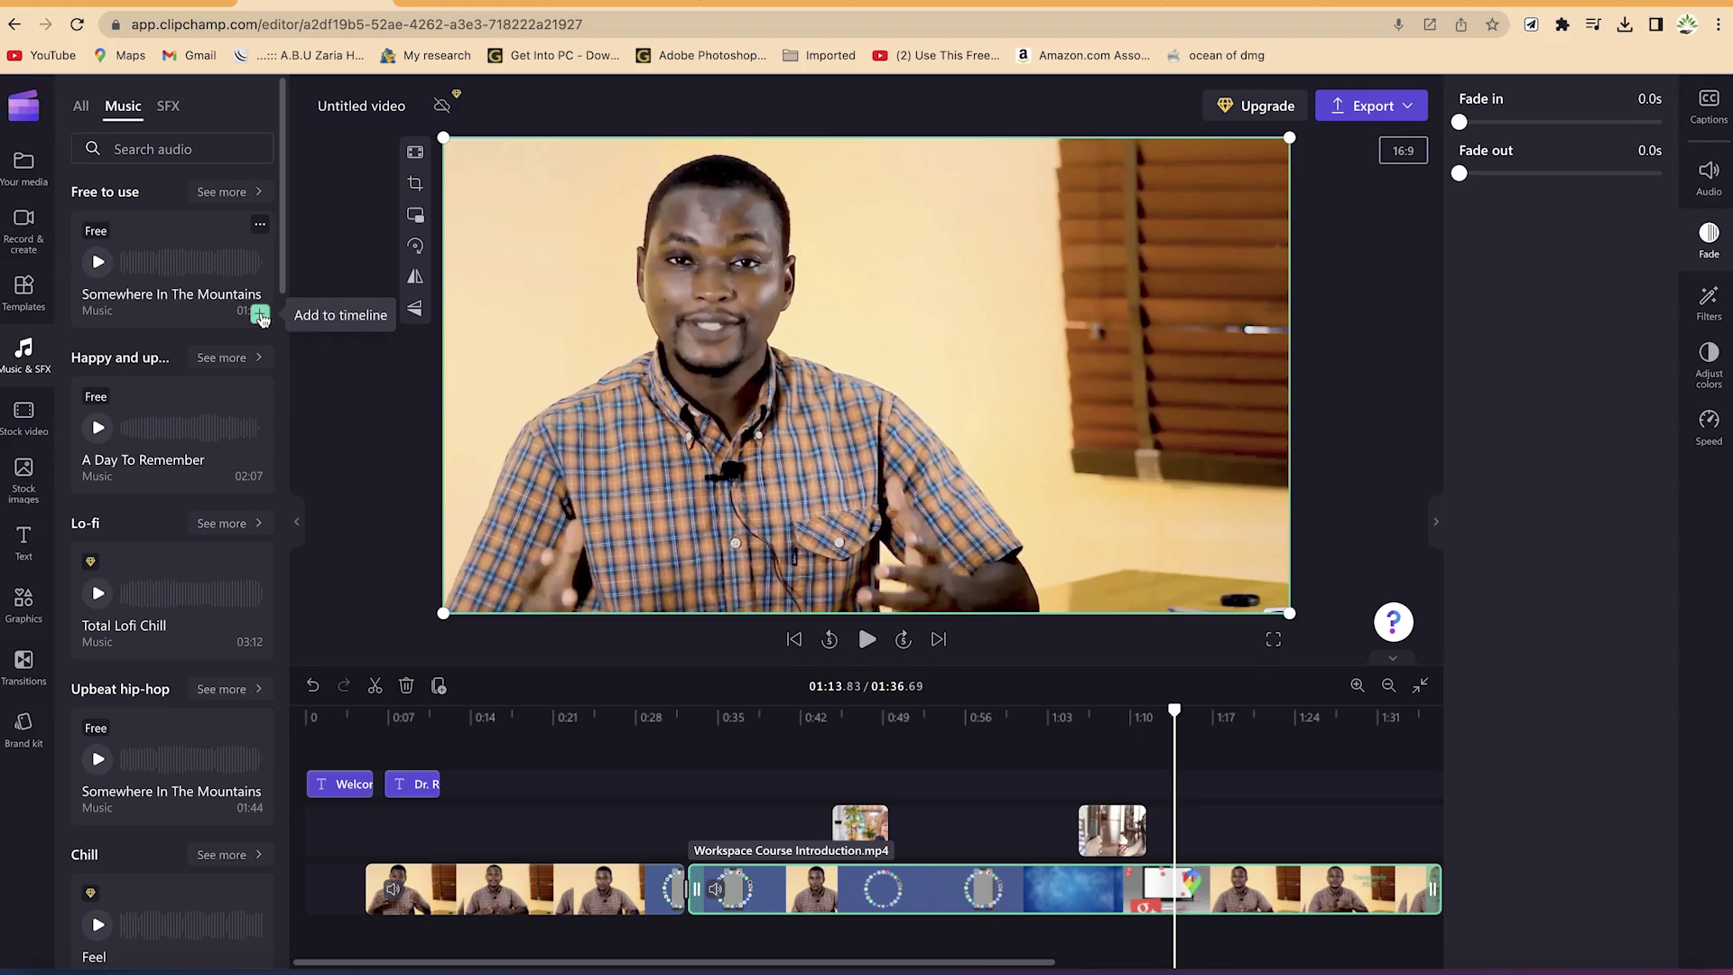
pyautogui.moveTo(158, 311); pyautogui.dragTo(463, 947)
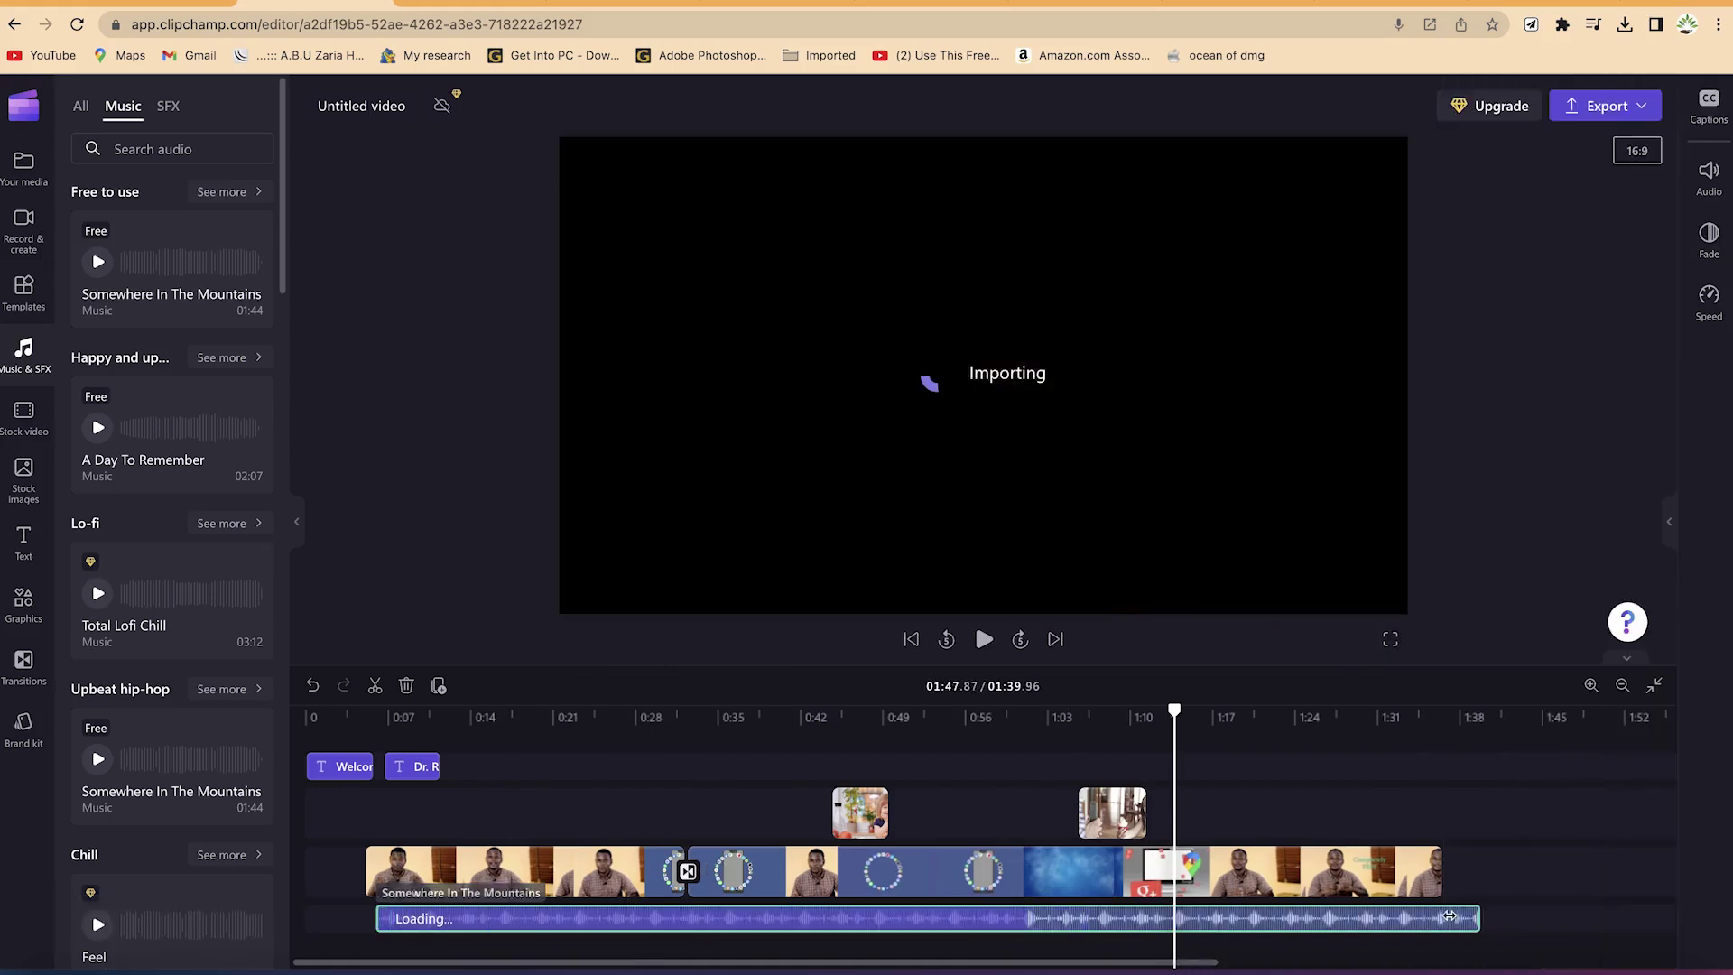
pyautogui.moveTo(1449, 916); pyautogui.dragTo(1442, 917)
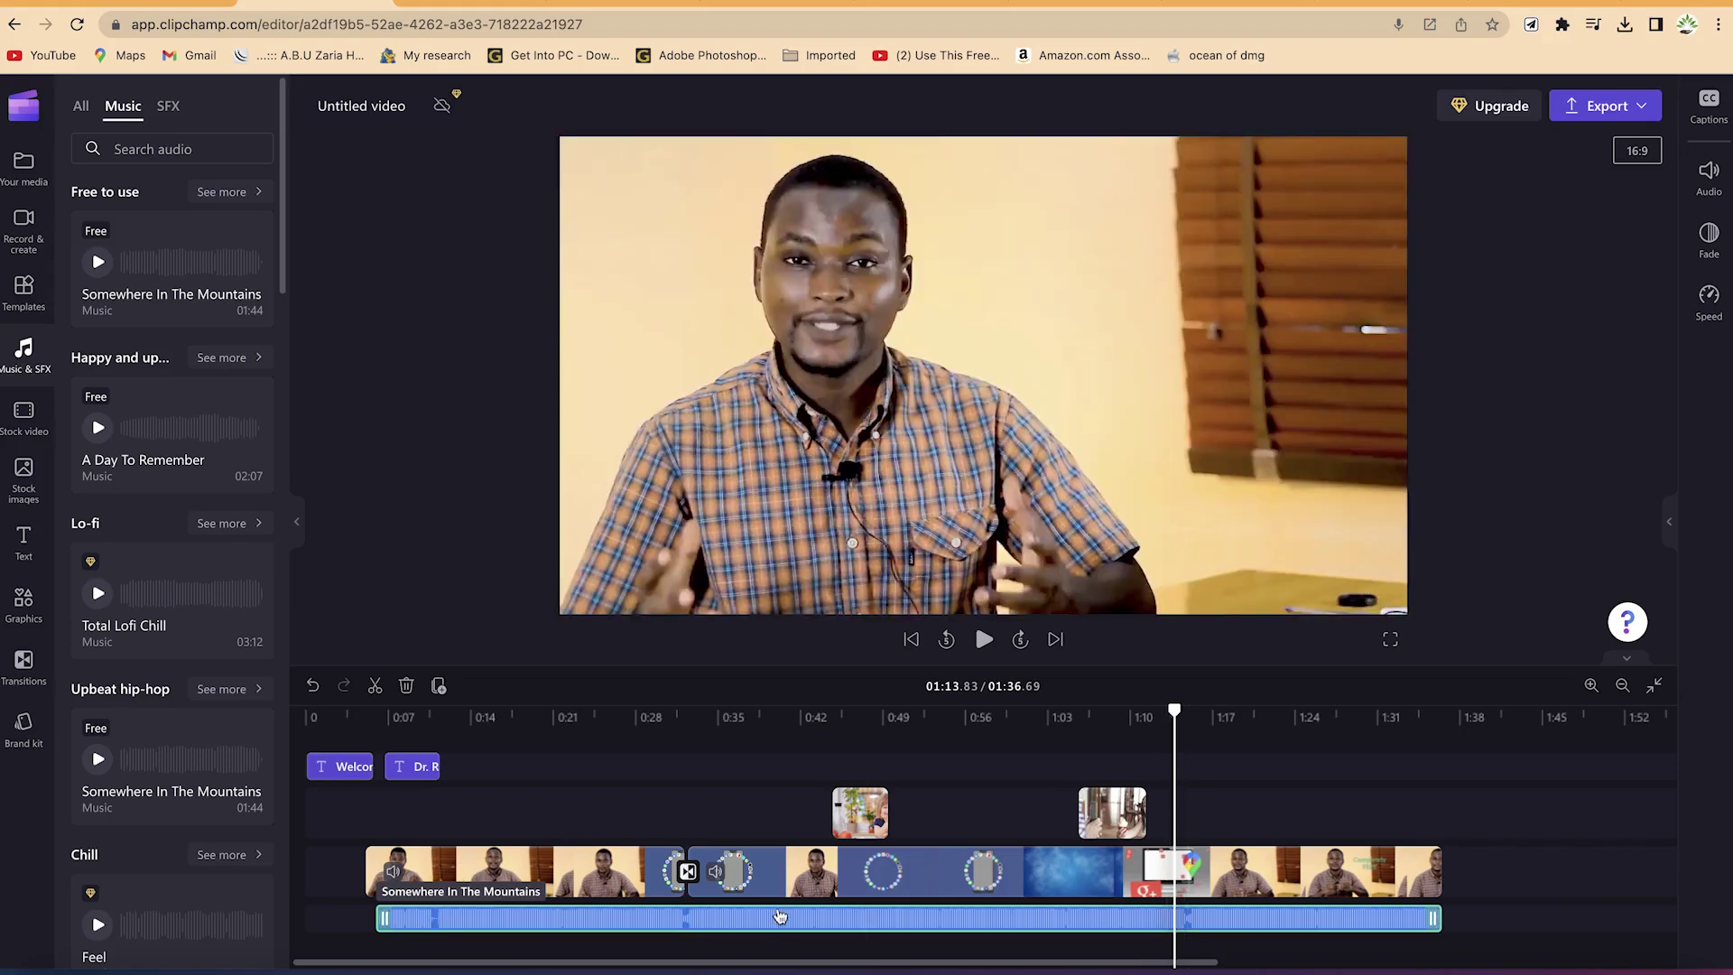
# Step: Lower the Somewhere In The Mountains track's volume to 6%, playing back sections to judge the mix
pyautogui.click(1723, 185)
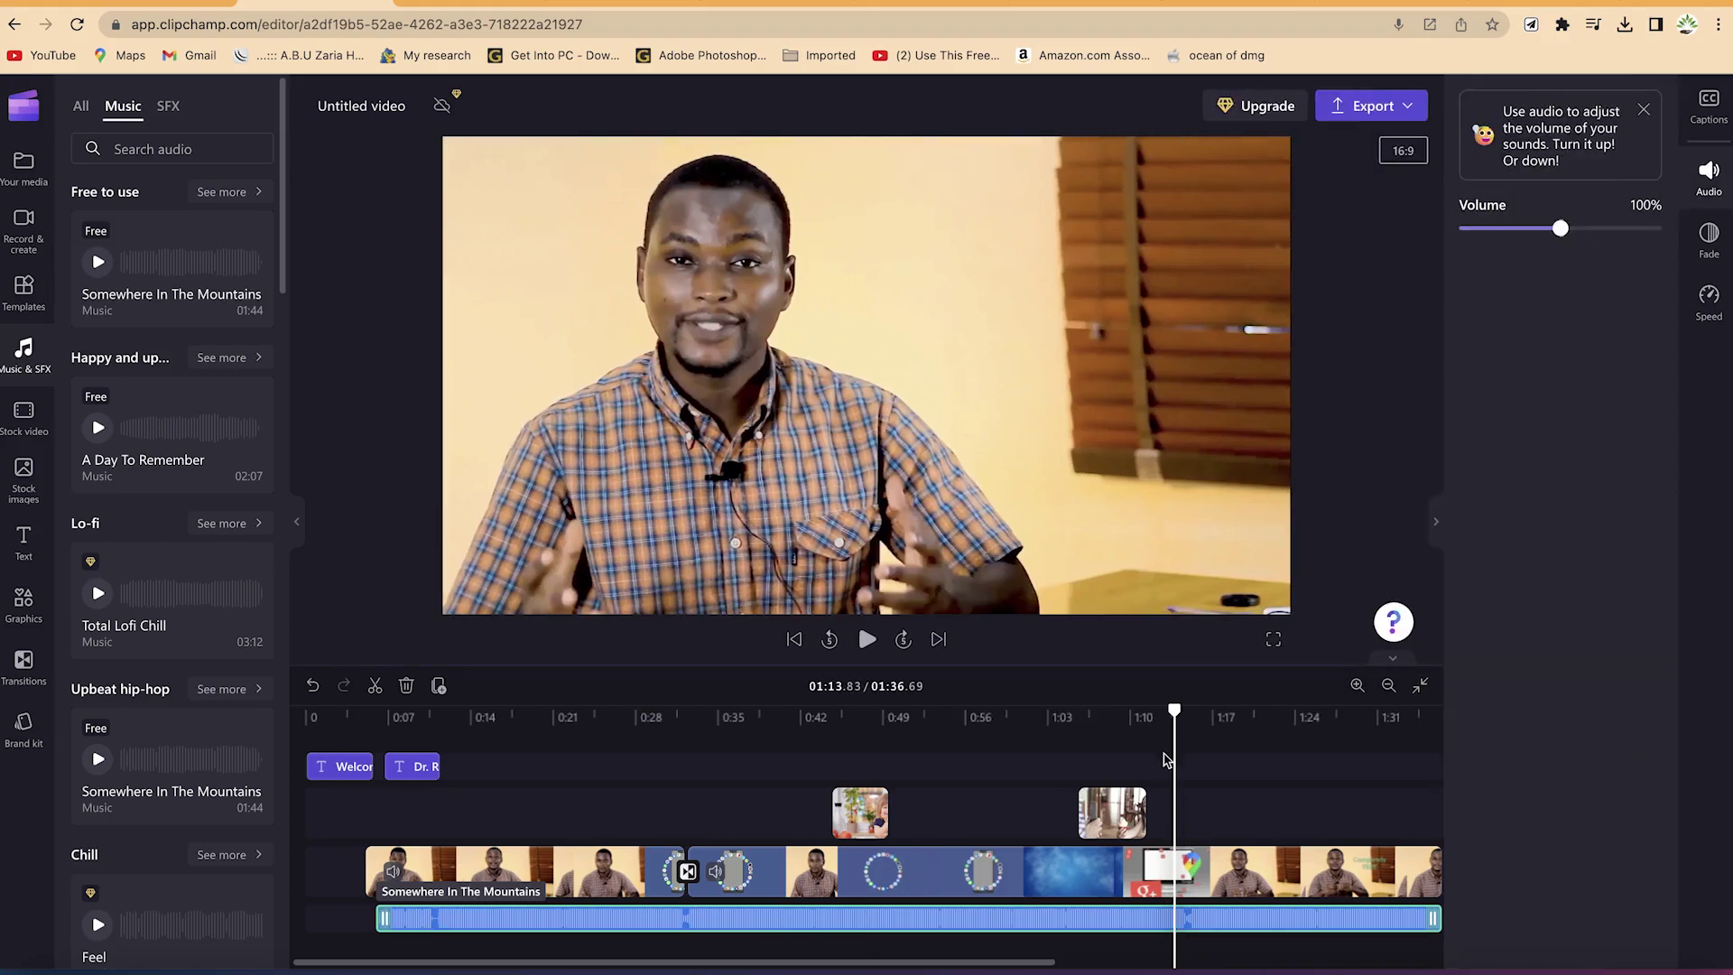
pyautogui.moveTo(1129, 717); pyautogui.dragTo(1123, 715)
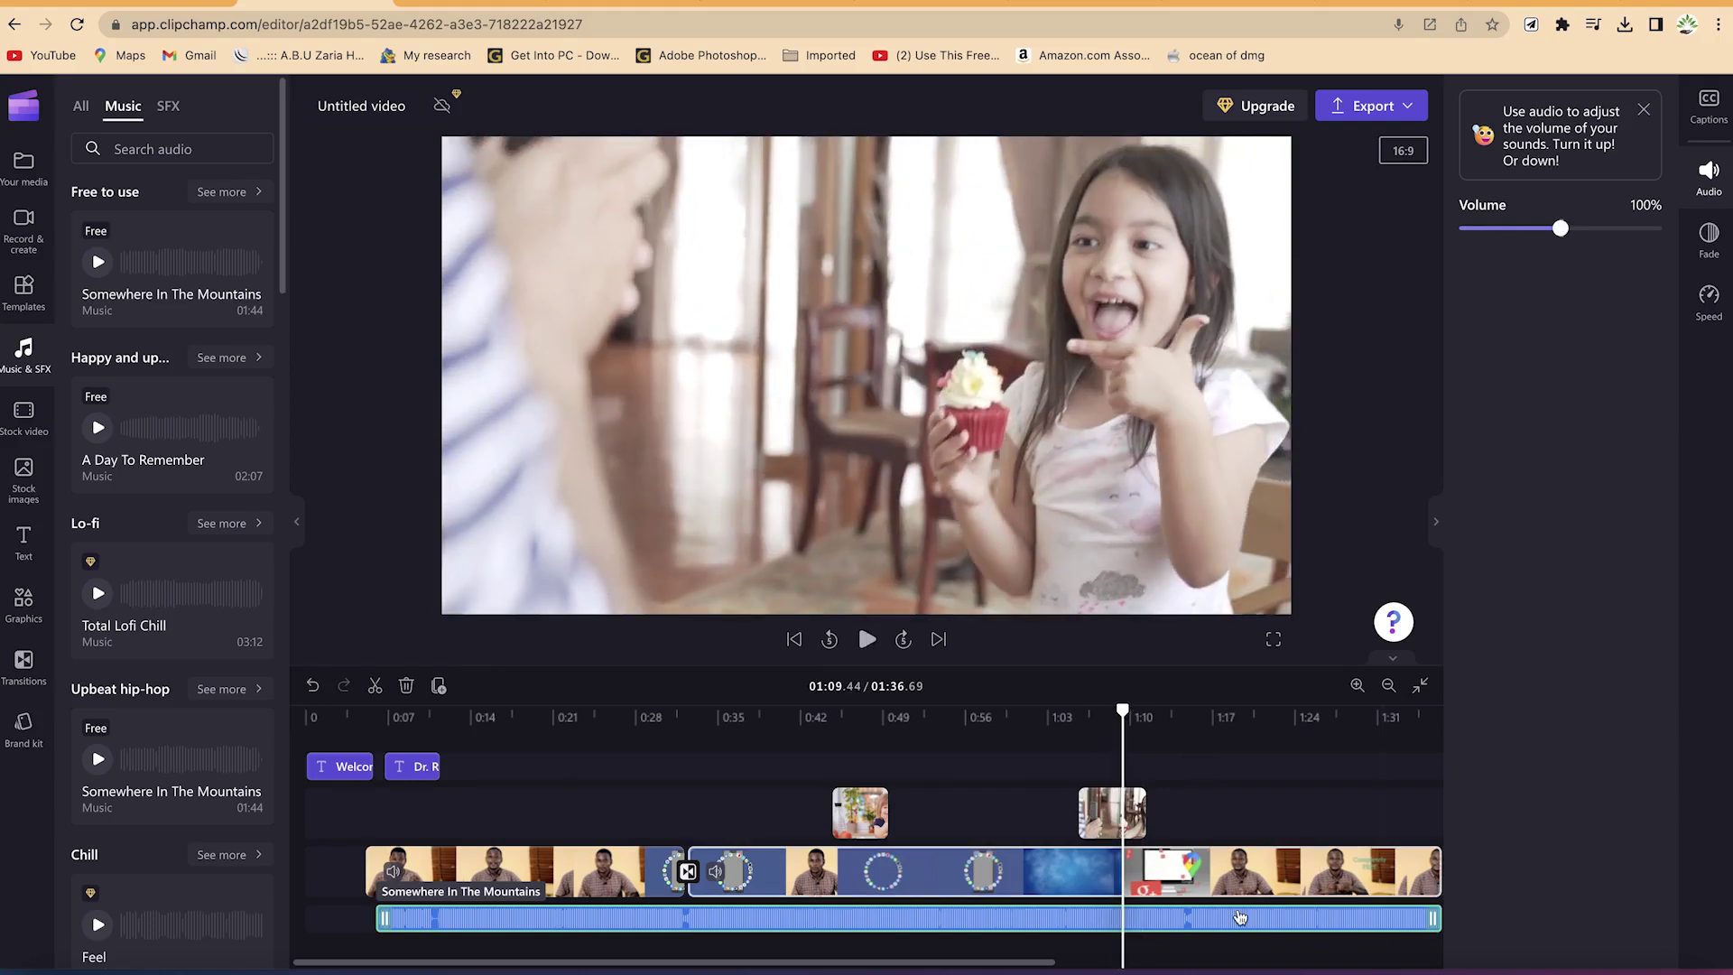
pyautogui.moveTo(1561, 231); pyautogui.dragTo(1476, 233)
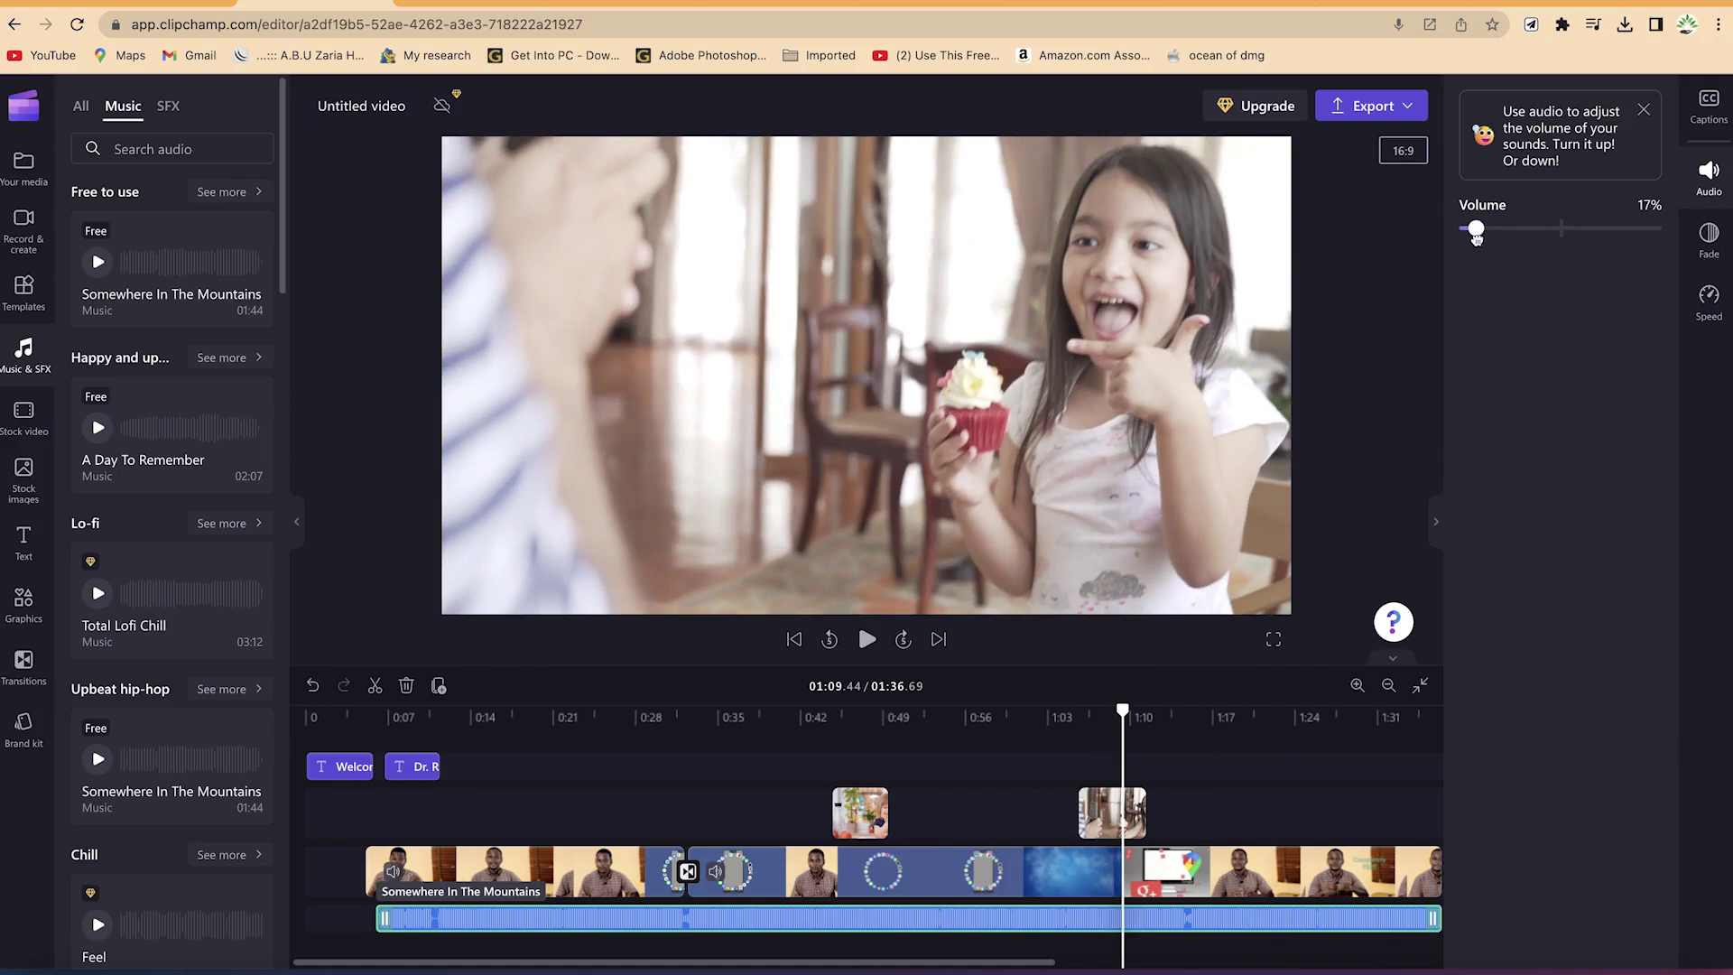
pyautogui.press('space')
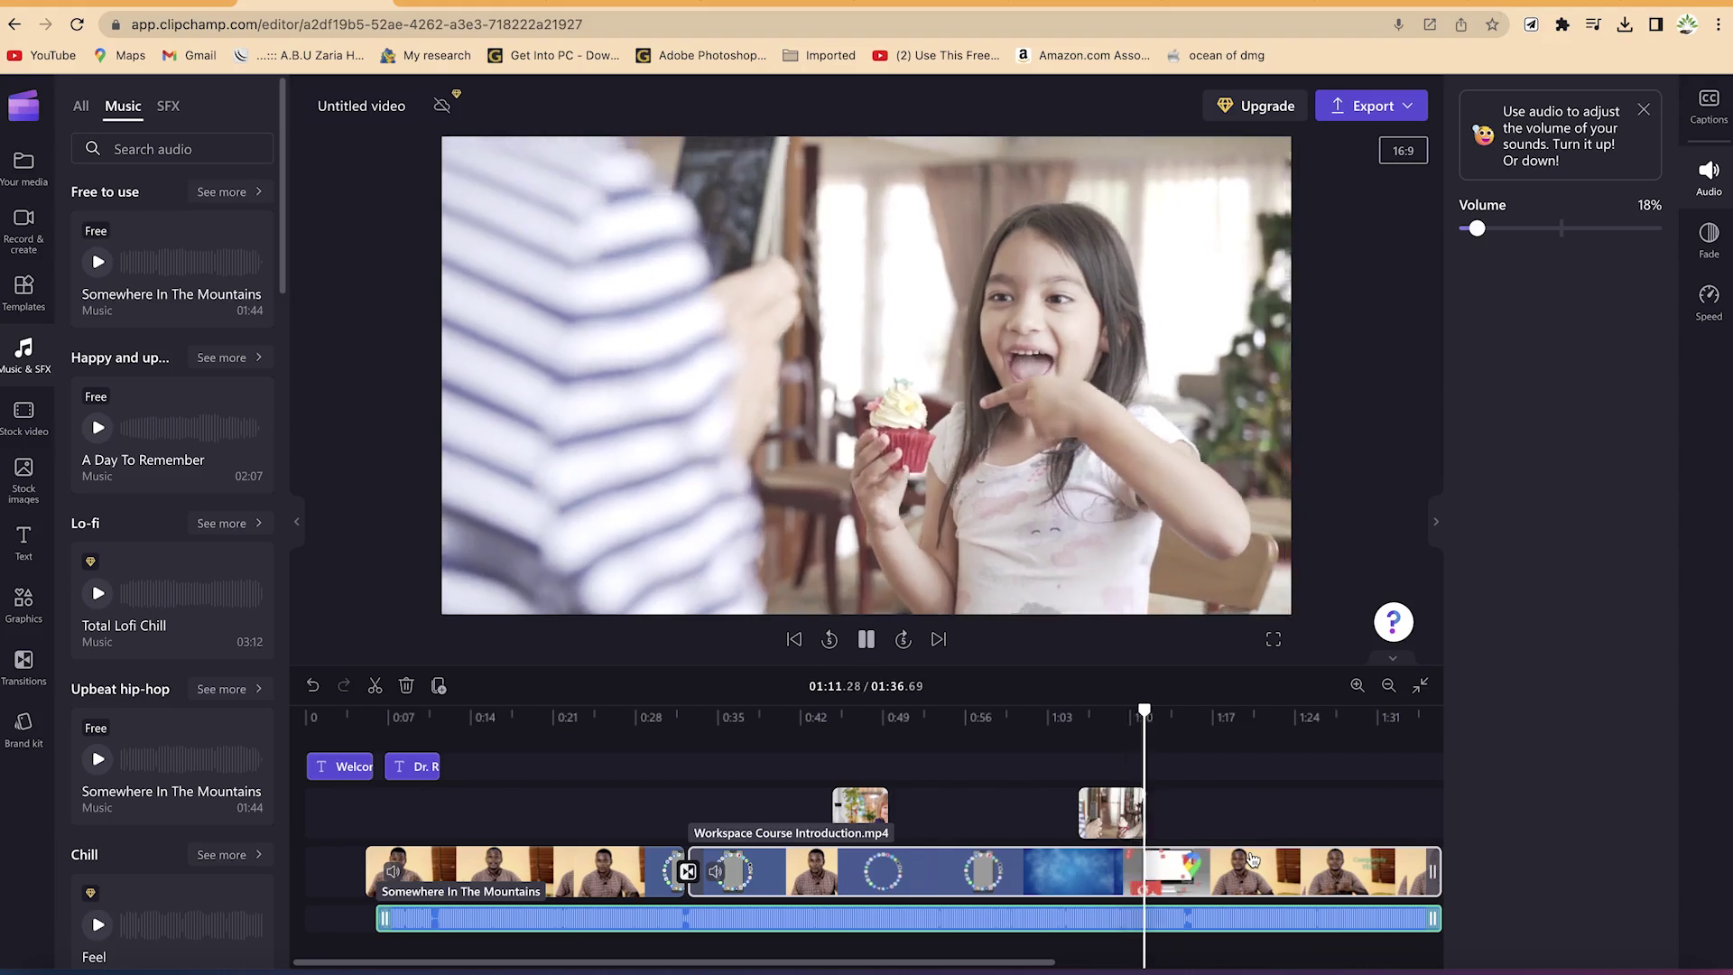
pyautogui.press('space')
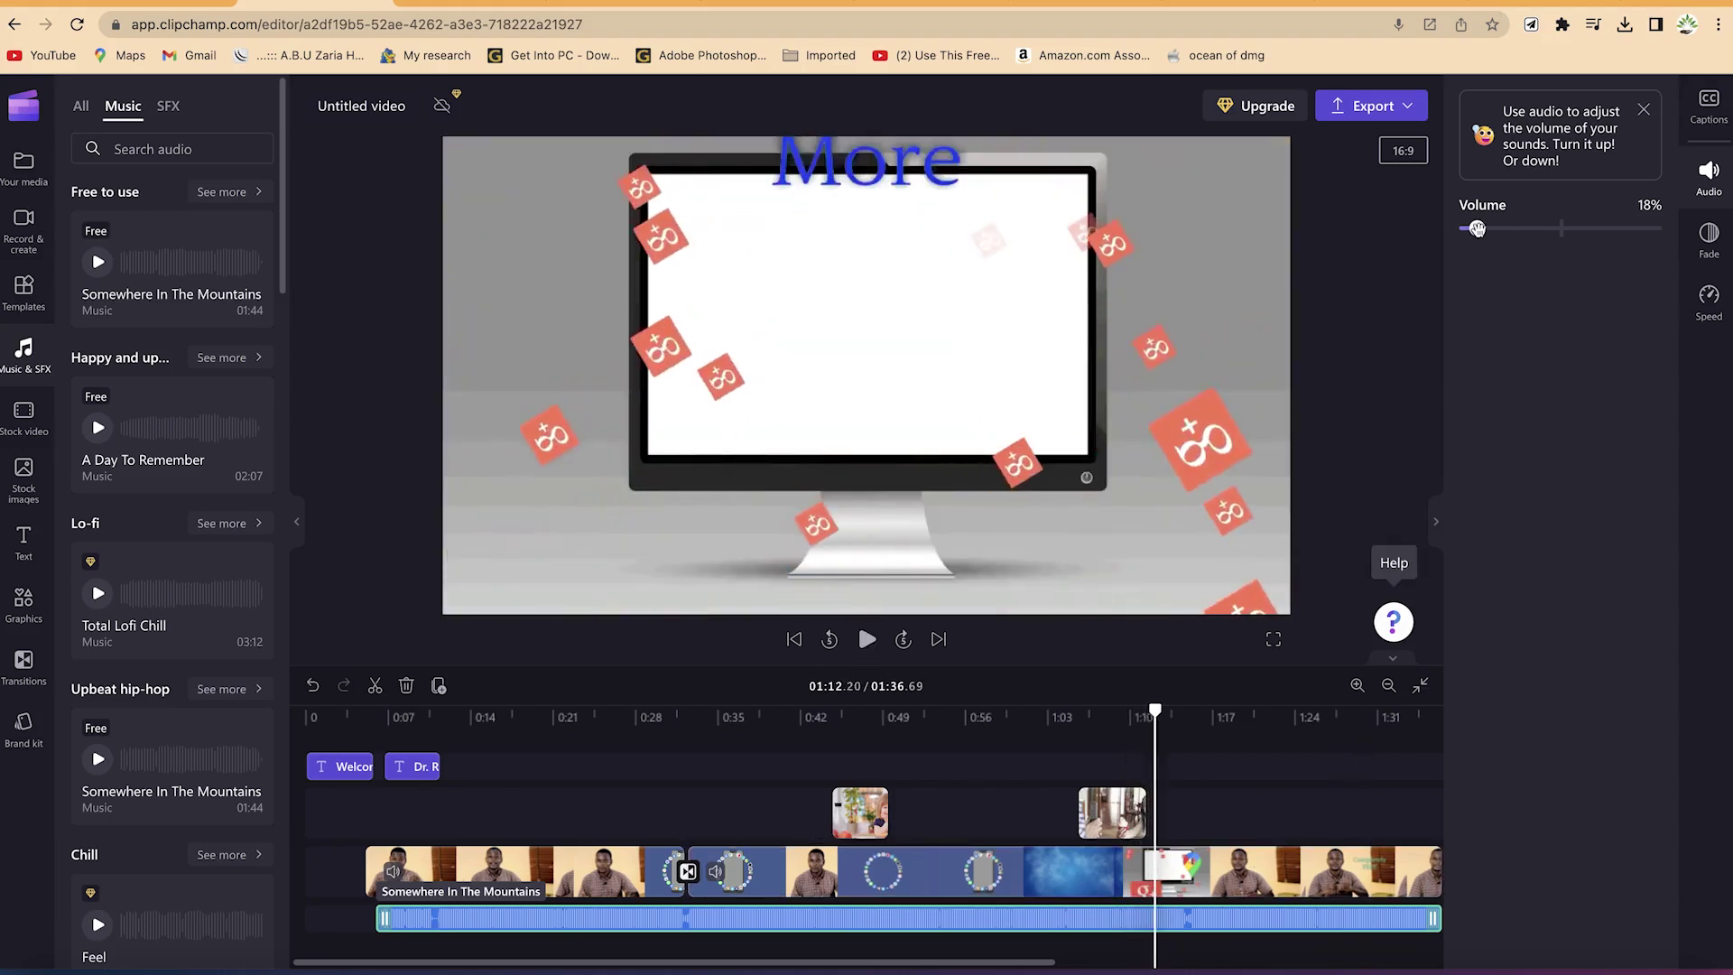
pyautogui.moveTo(1478, 228); pyautogui.dragTo(1476, 228)
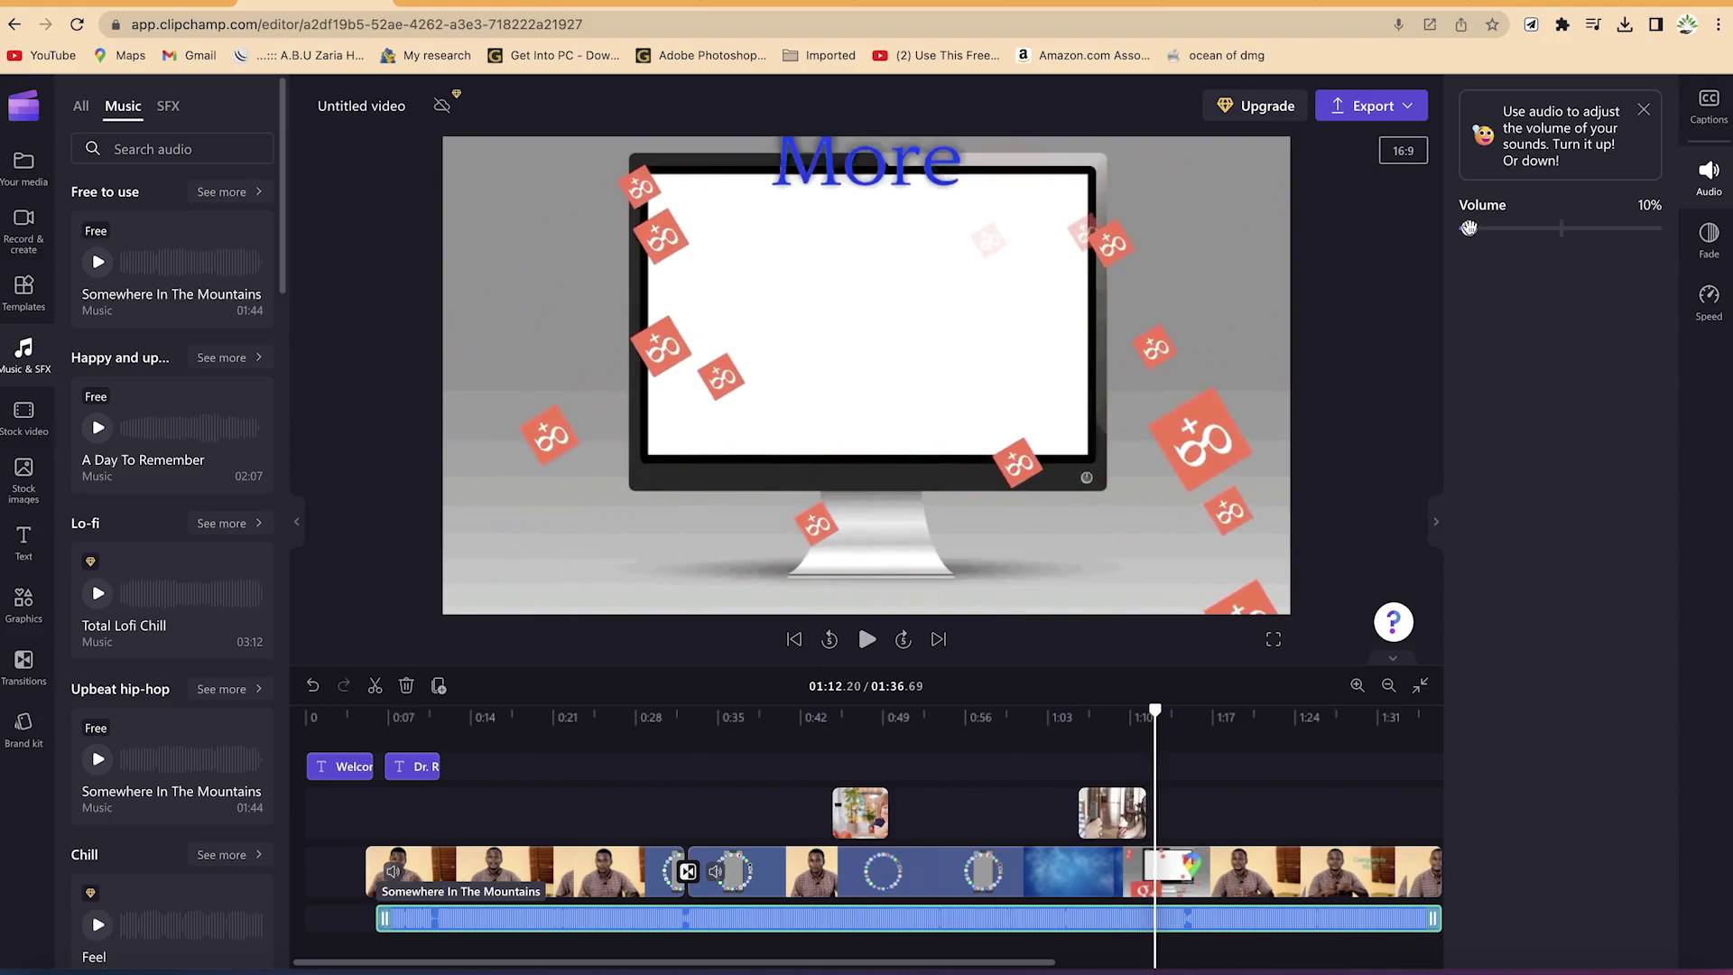
pyautogui.press('space')
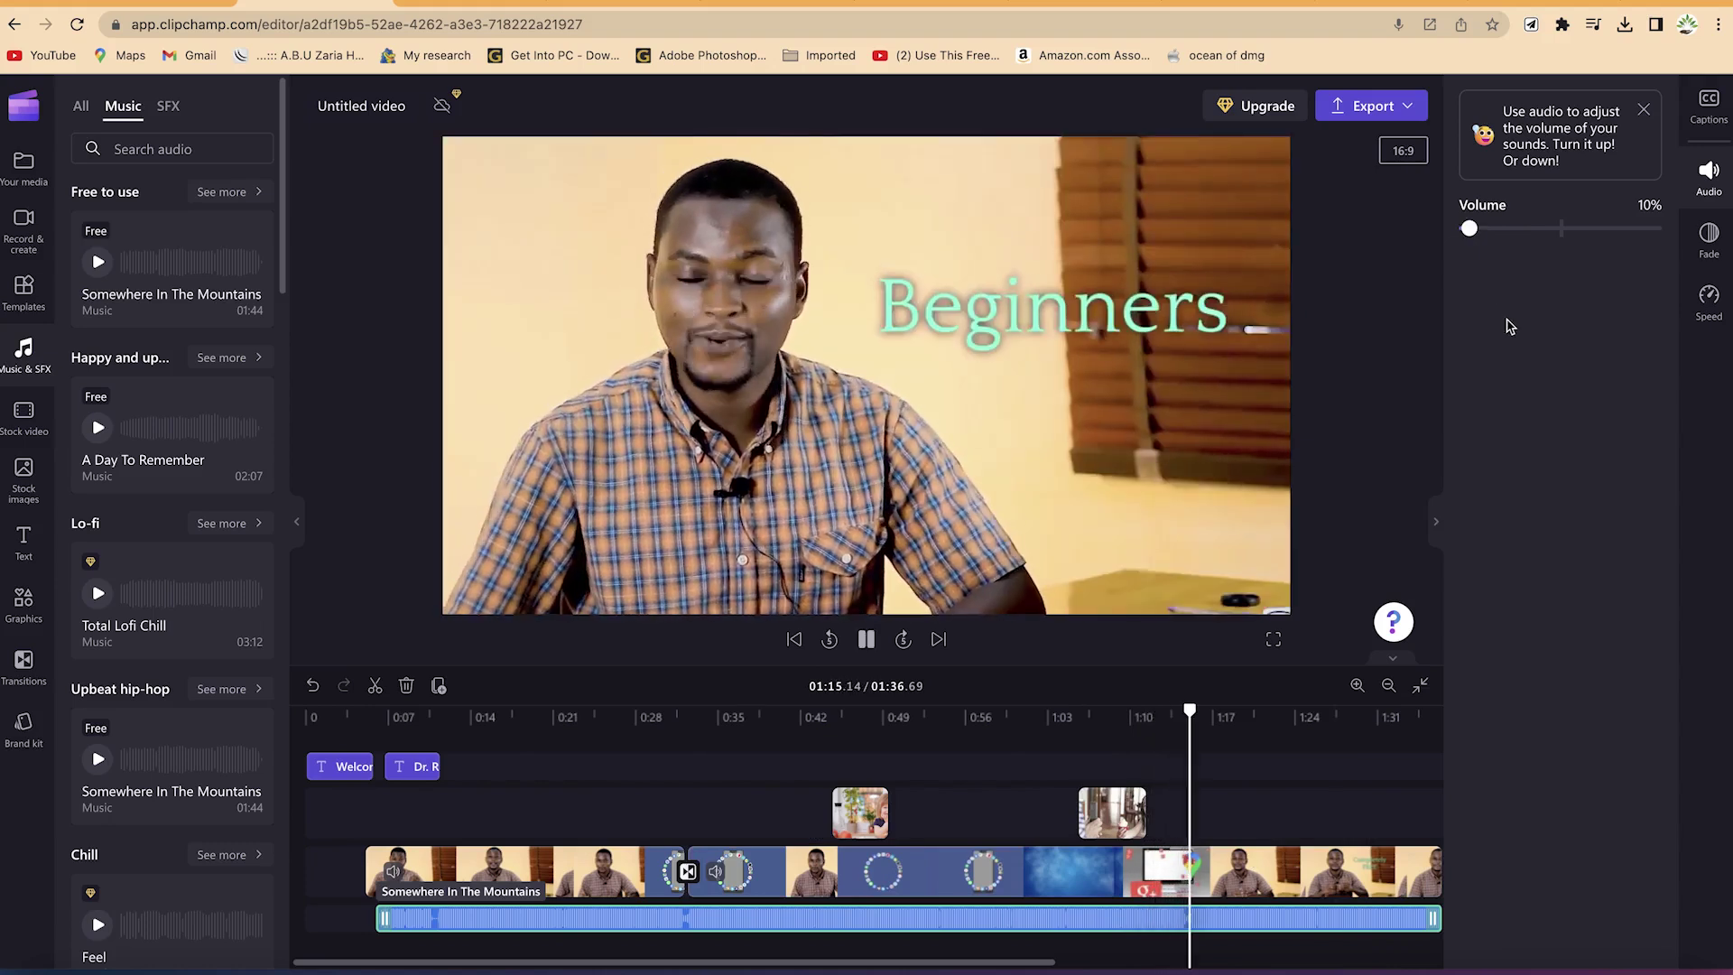
pyautogui.press('space')
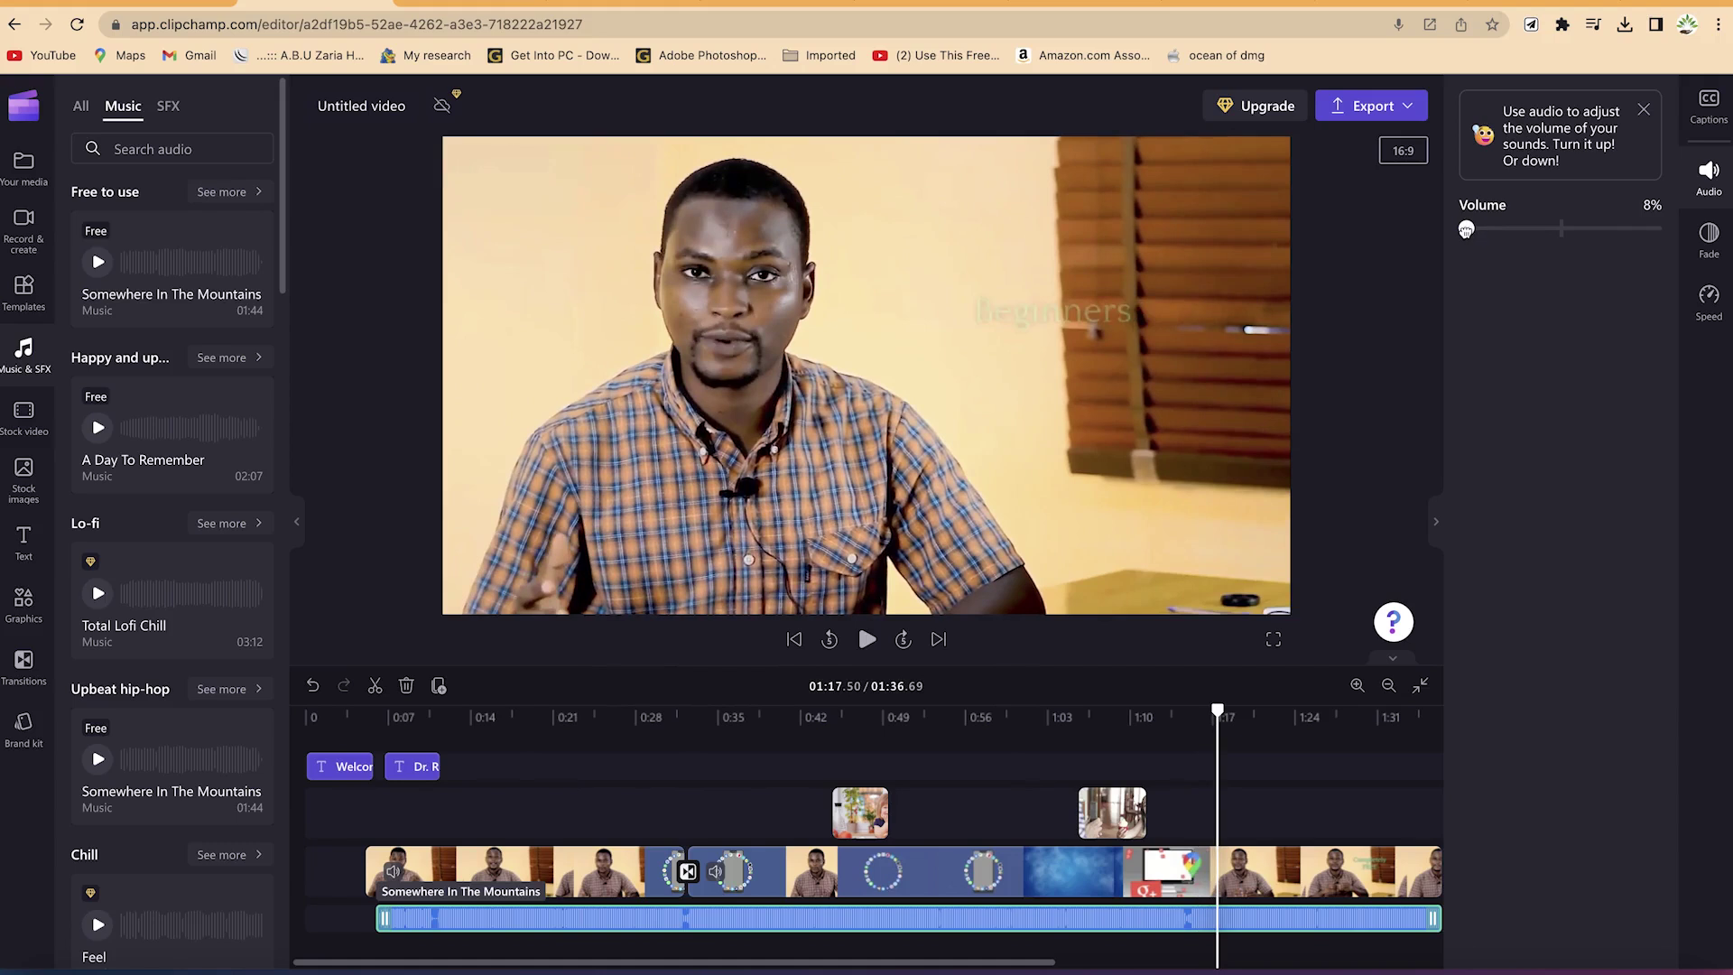
pyautogui.press('space')
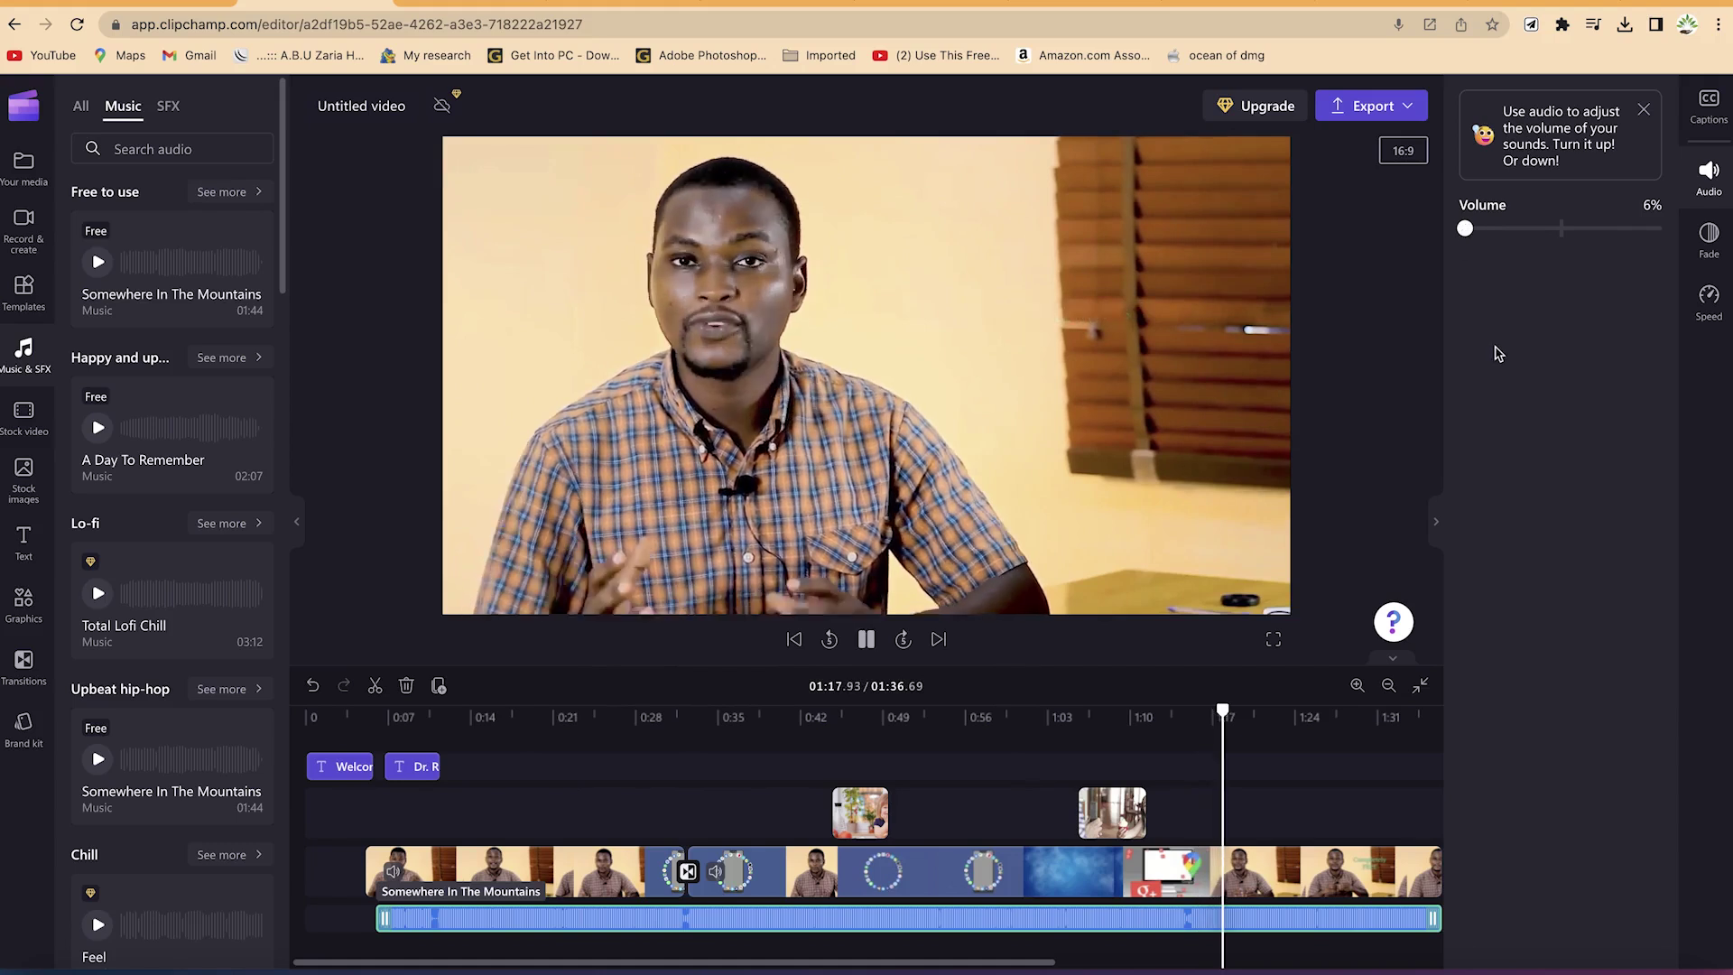
pyautogui.press('space')
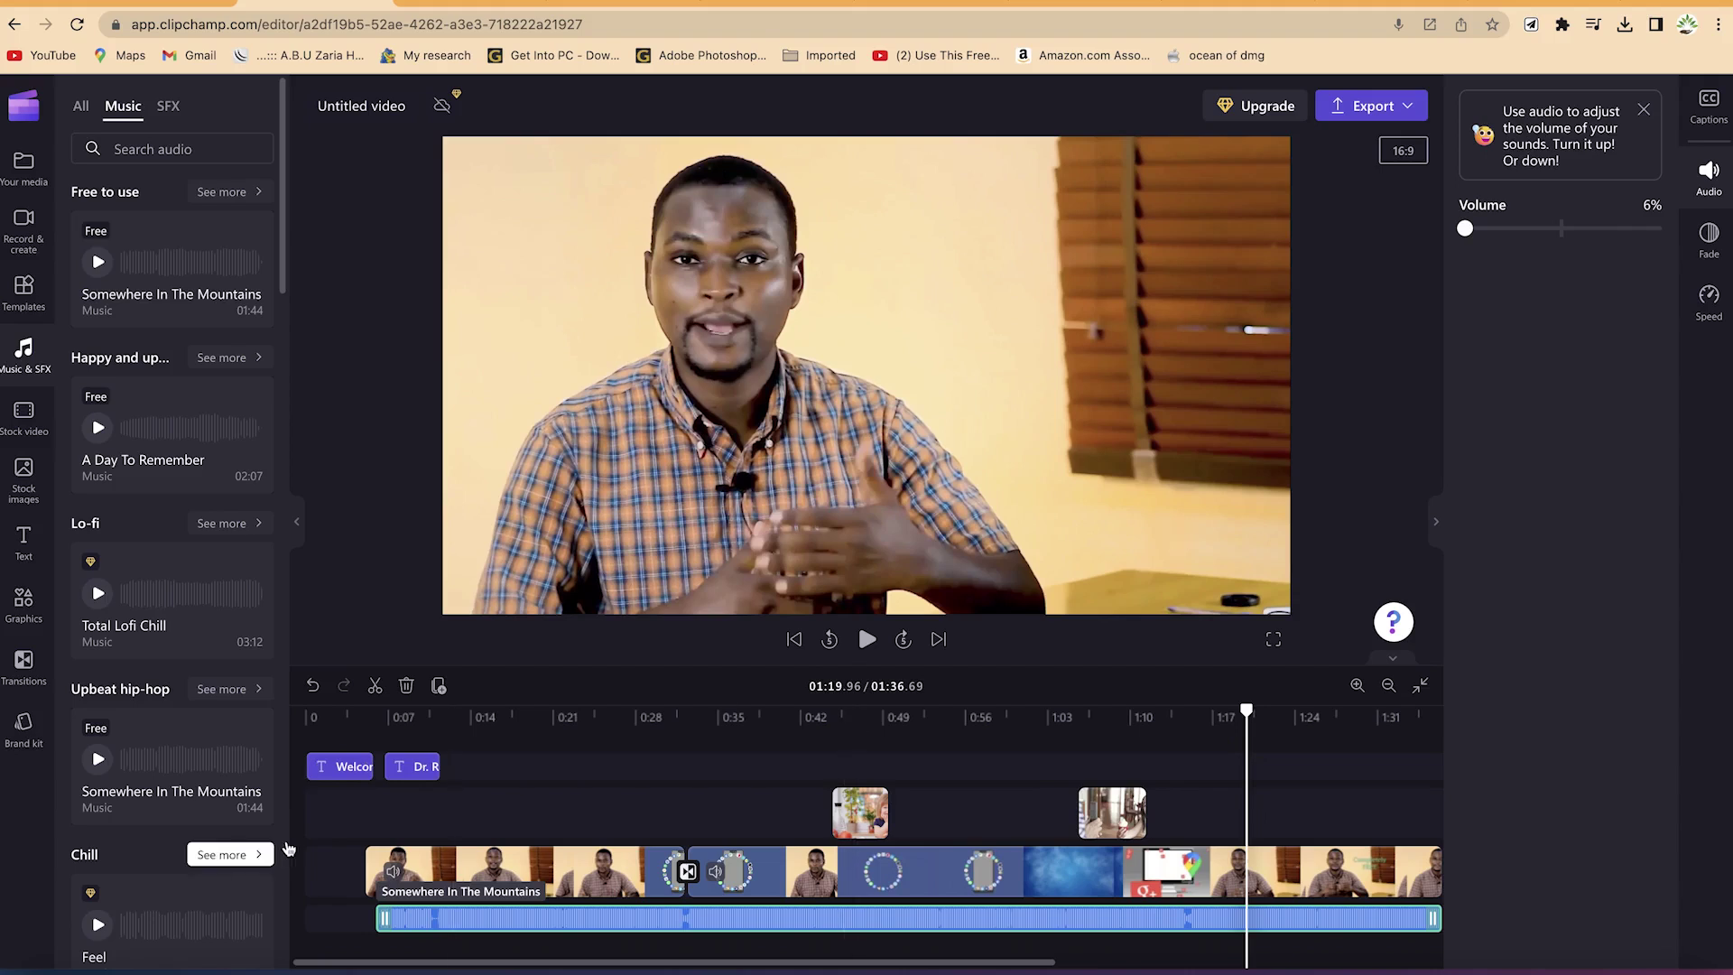
# Step: Place the Sparkle flame sticker on the overlay track at about 1:15 and fit it small into the video frame's lower-right corner
pyautogui.click(23, 603)
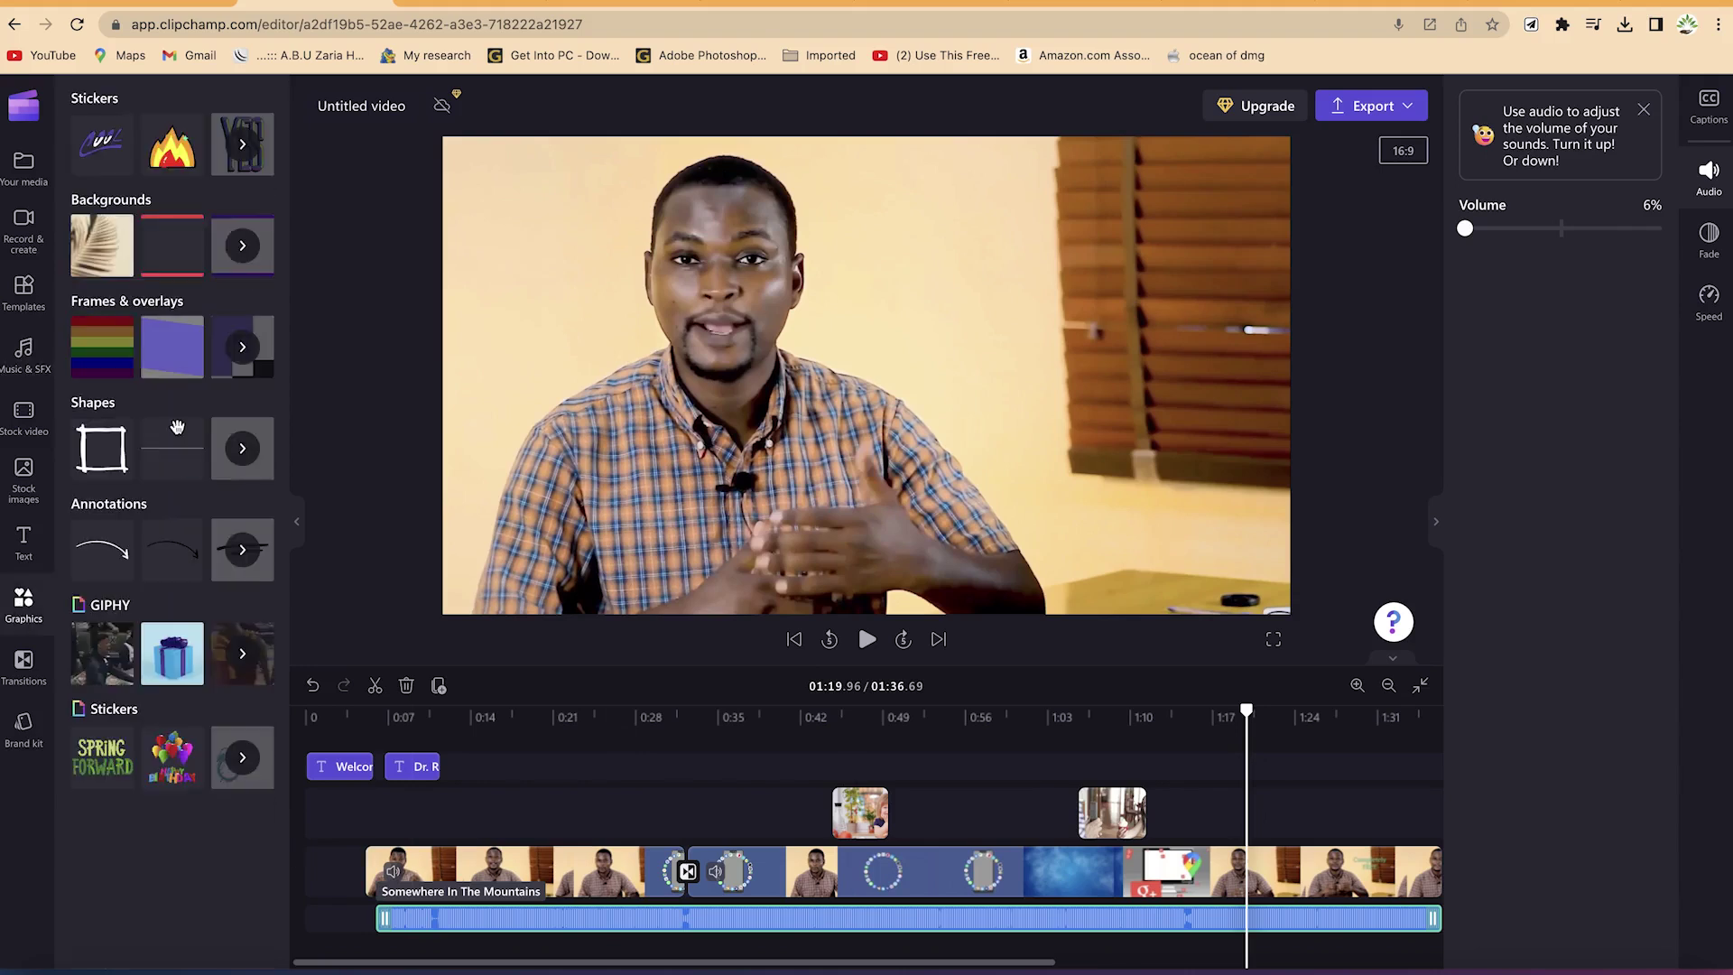
pyautogui.moveTo(189, 136); pyautogui.dragTo(1228, 822)
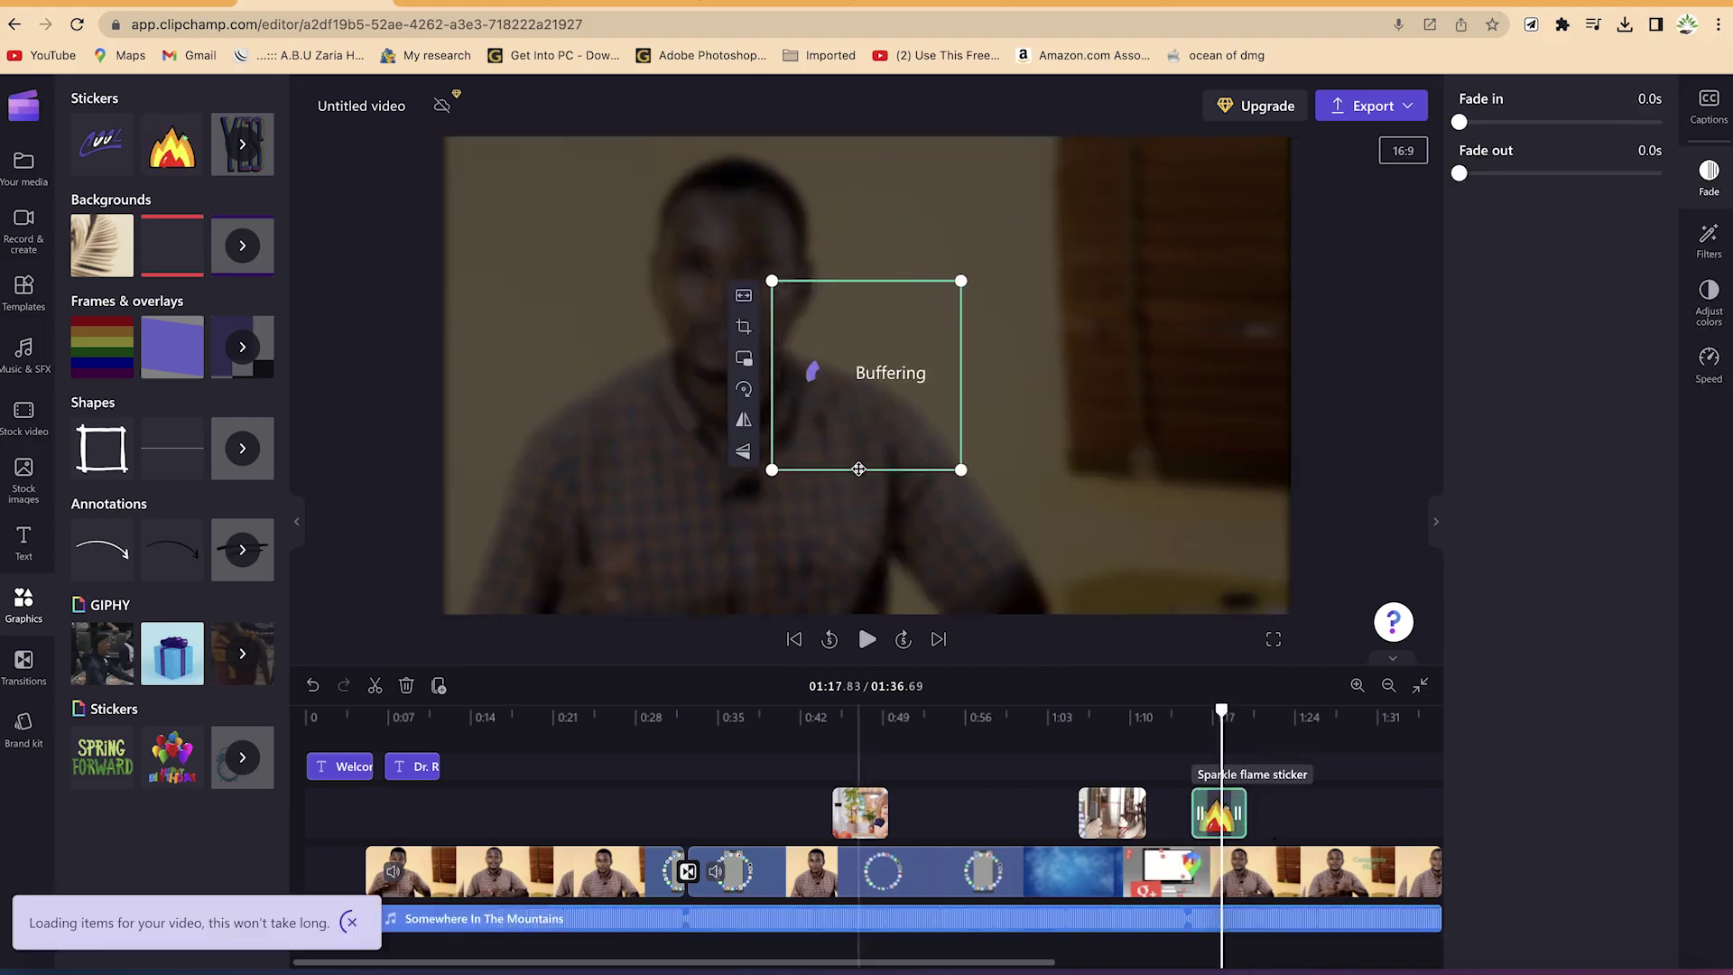
pyautogui.moveTo(966, 283); pyautogui.dragTo(1269, 549)
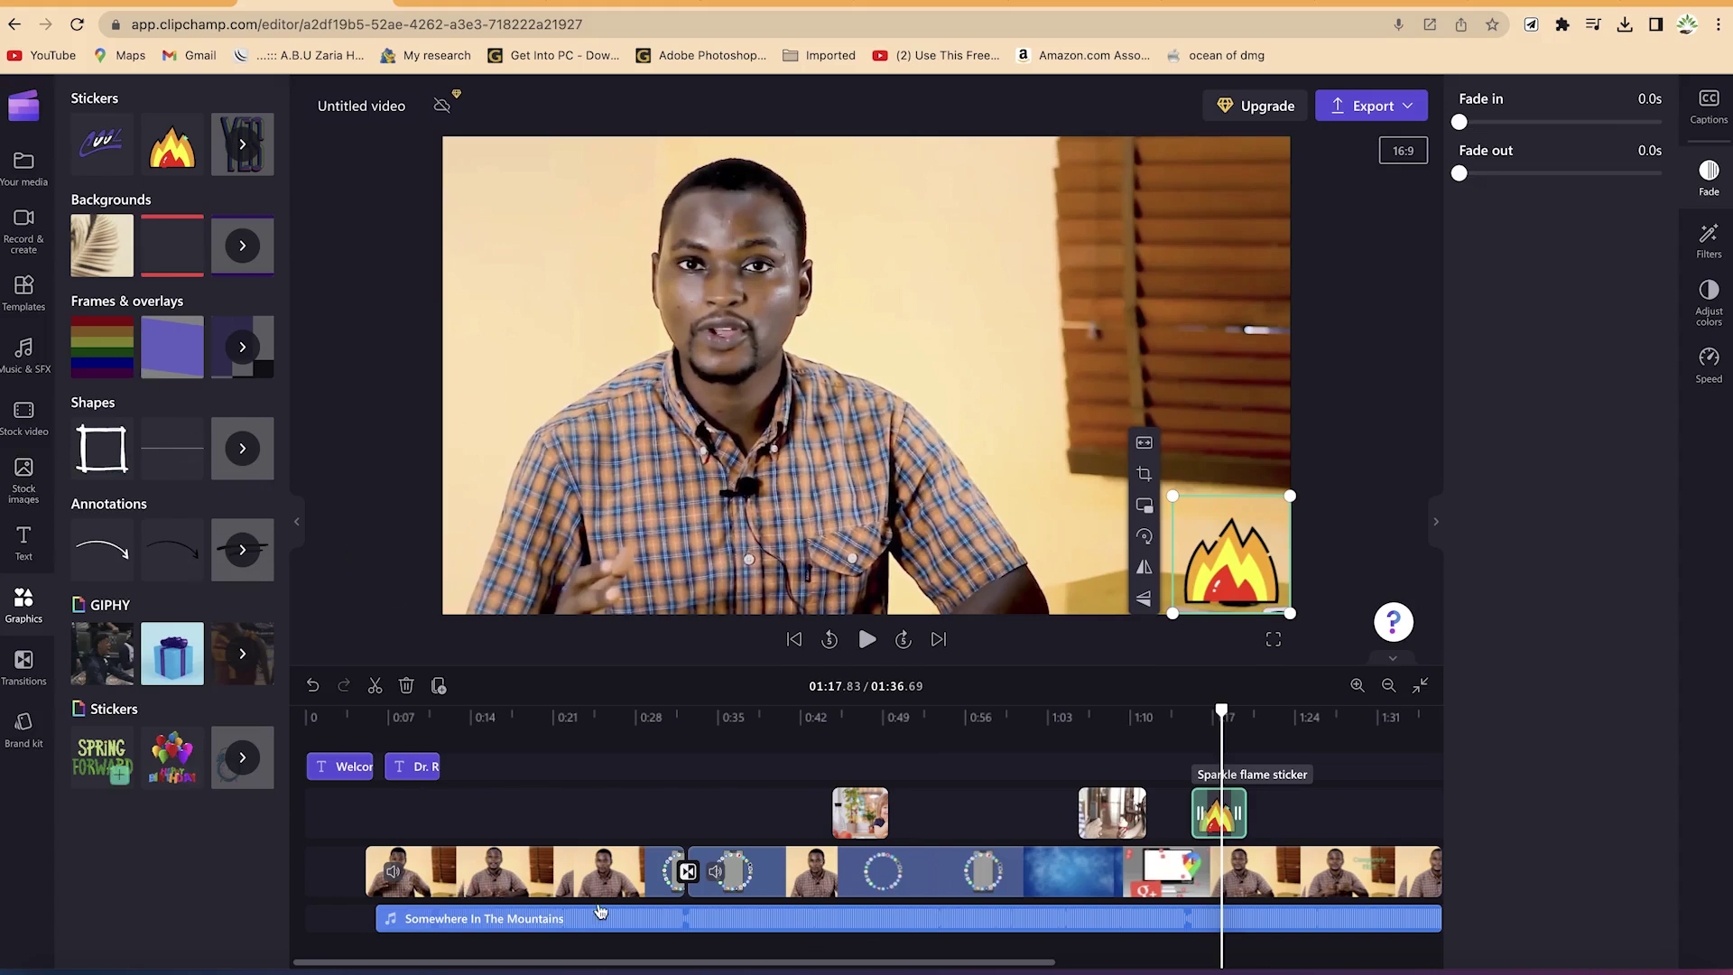
# Step: Split the second Workspace Course Introduction.mp4 clip at 1:01.40
pyautogui.click(534, 873)
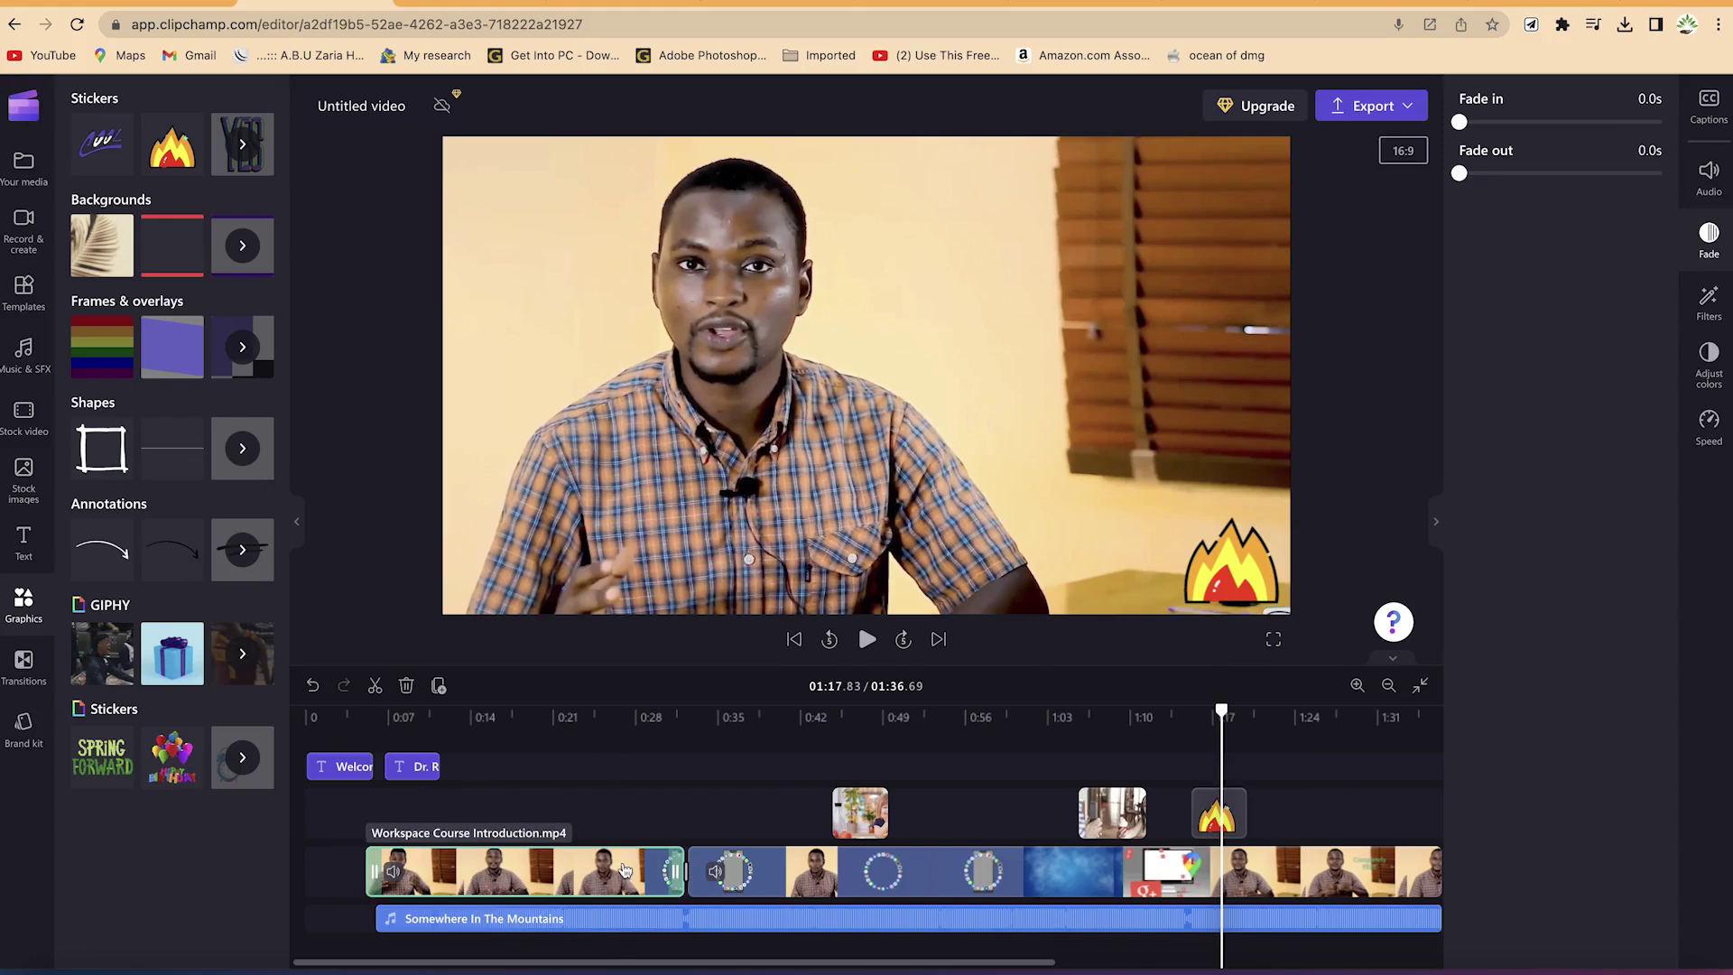
pyautogui.click(907, 892)
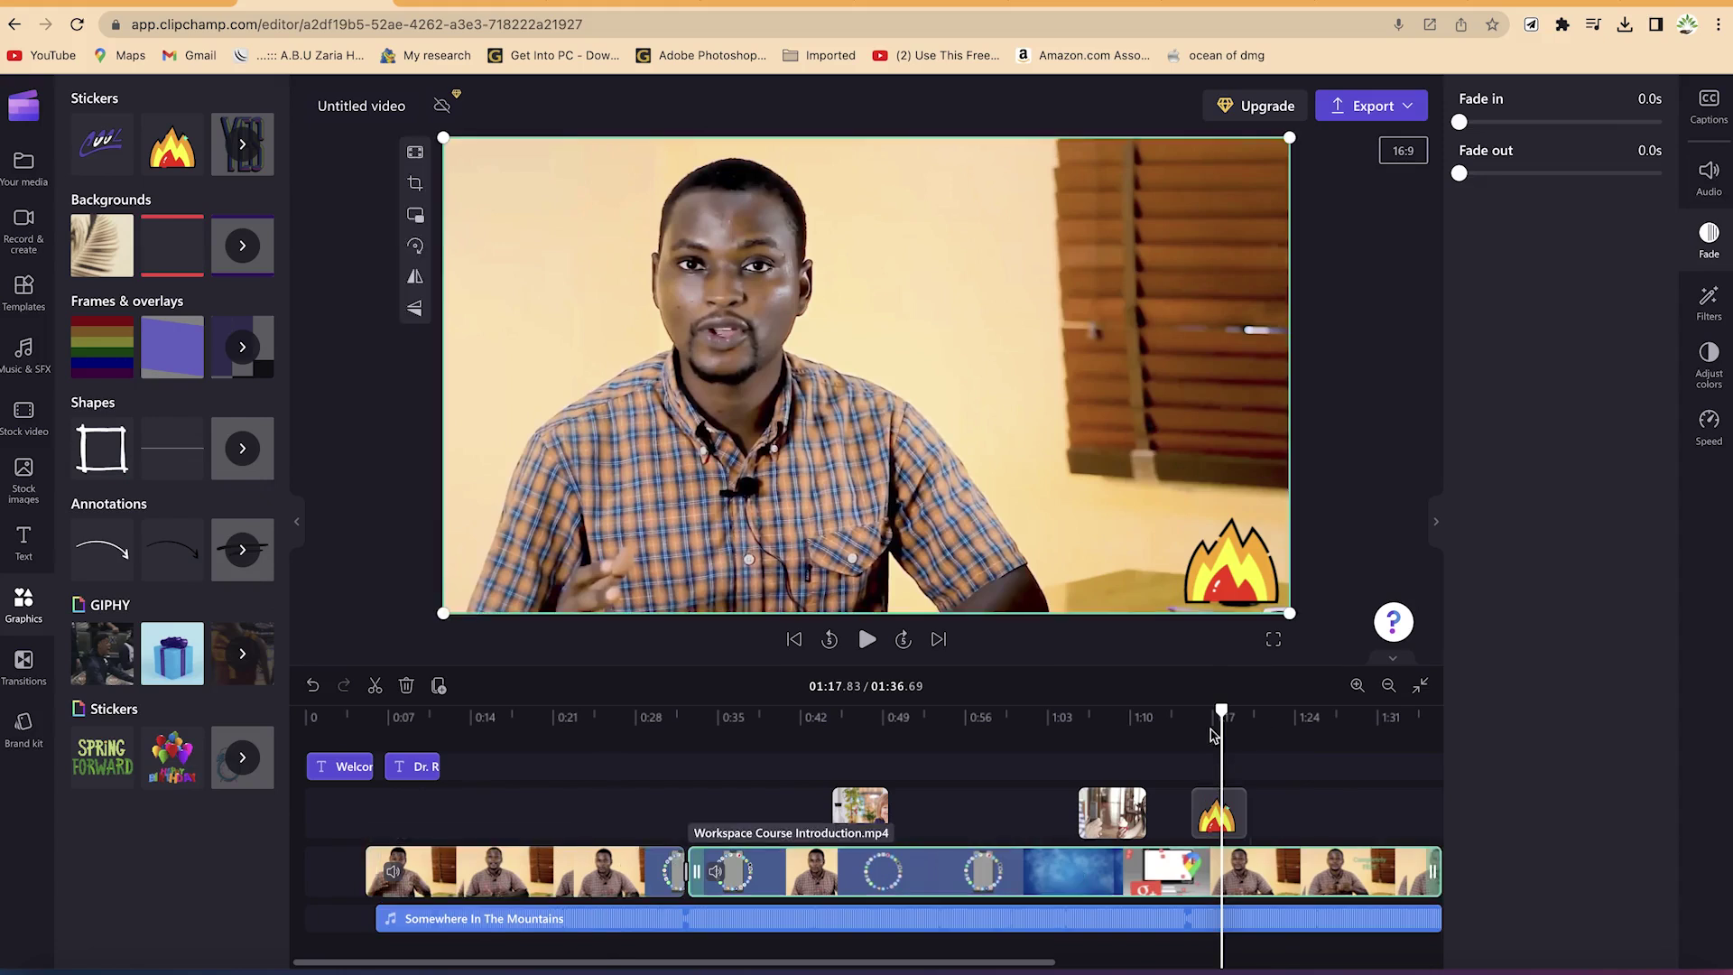
pyautogui.click(1027, 737)
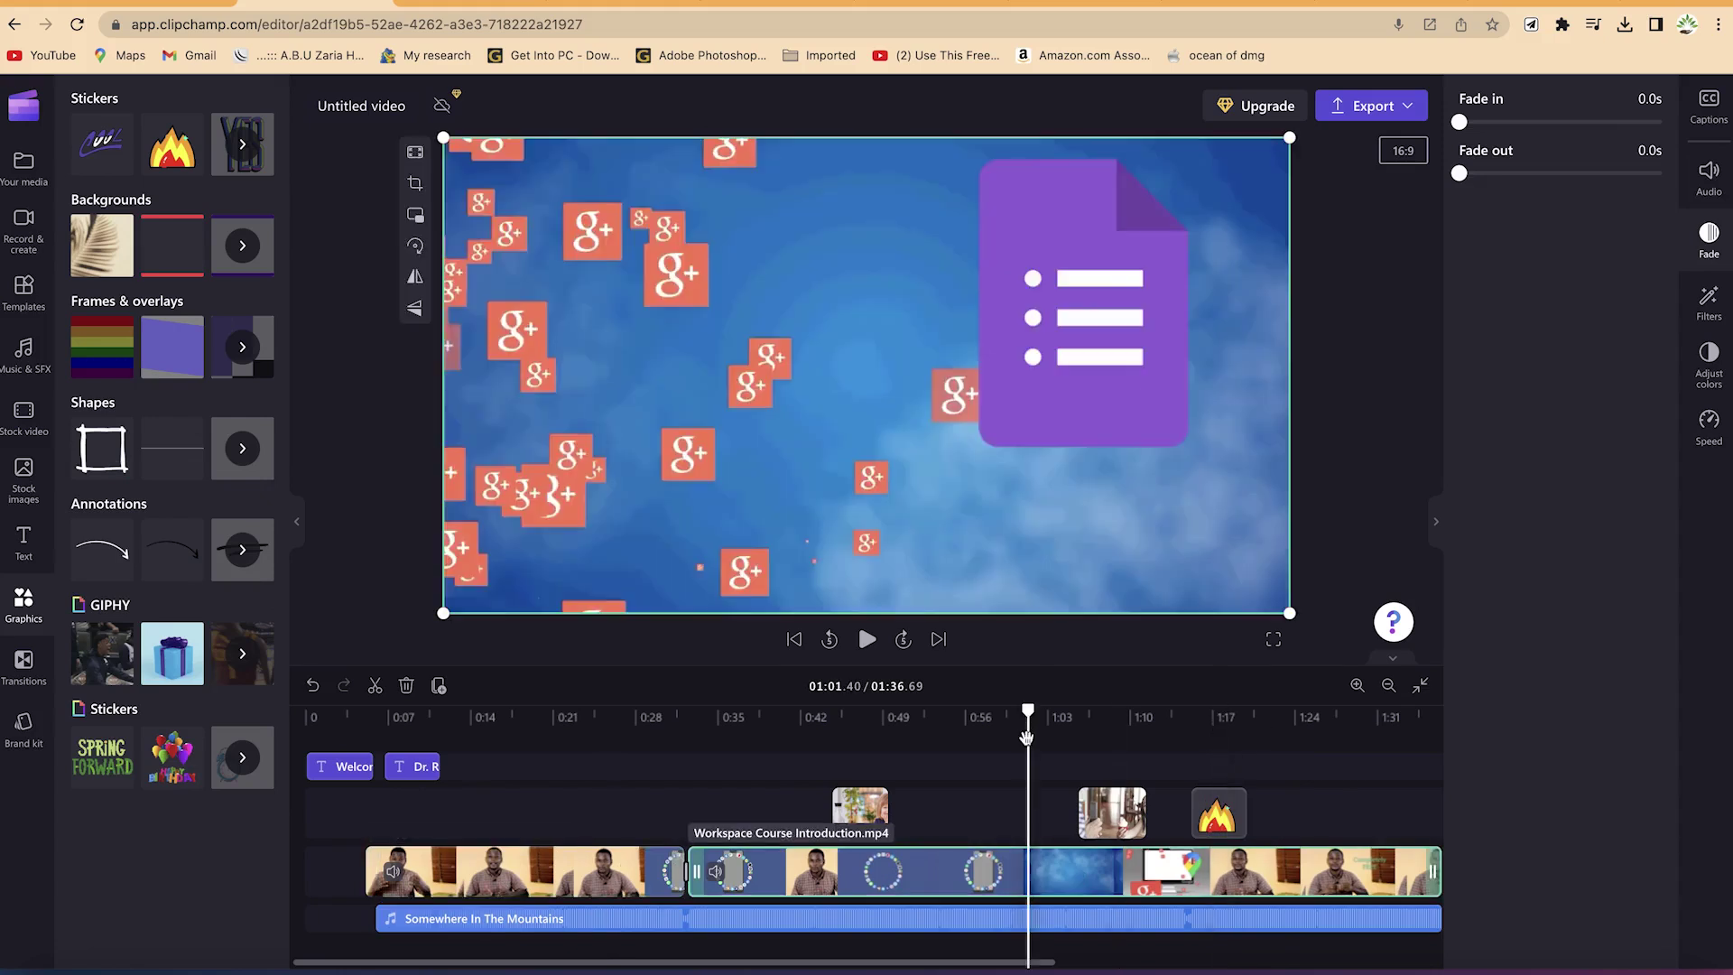
pyautogui.press('s')
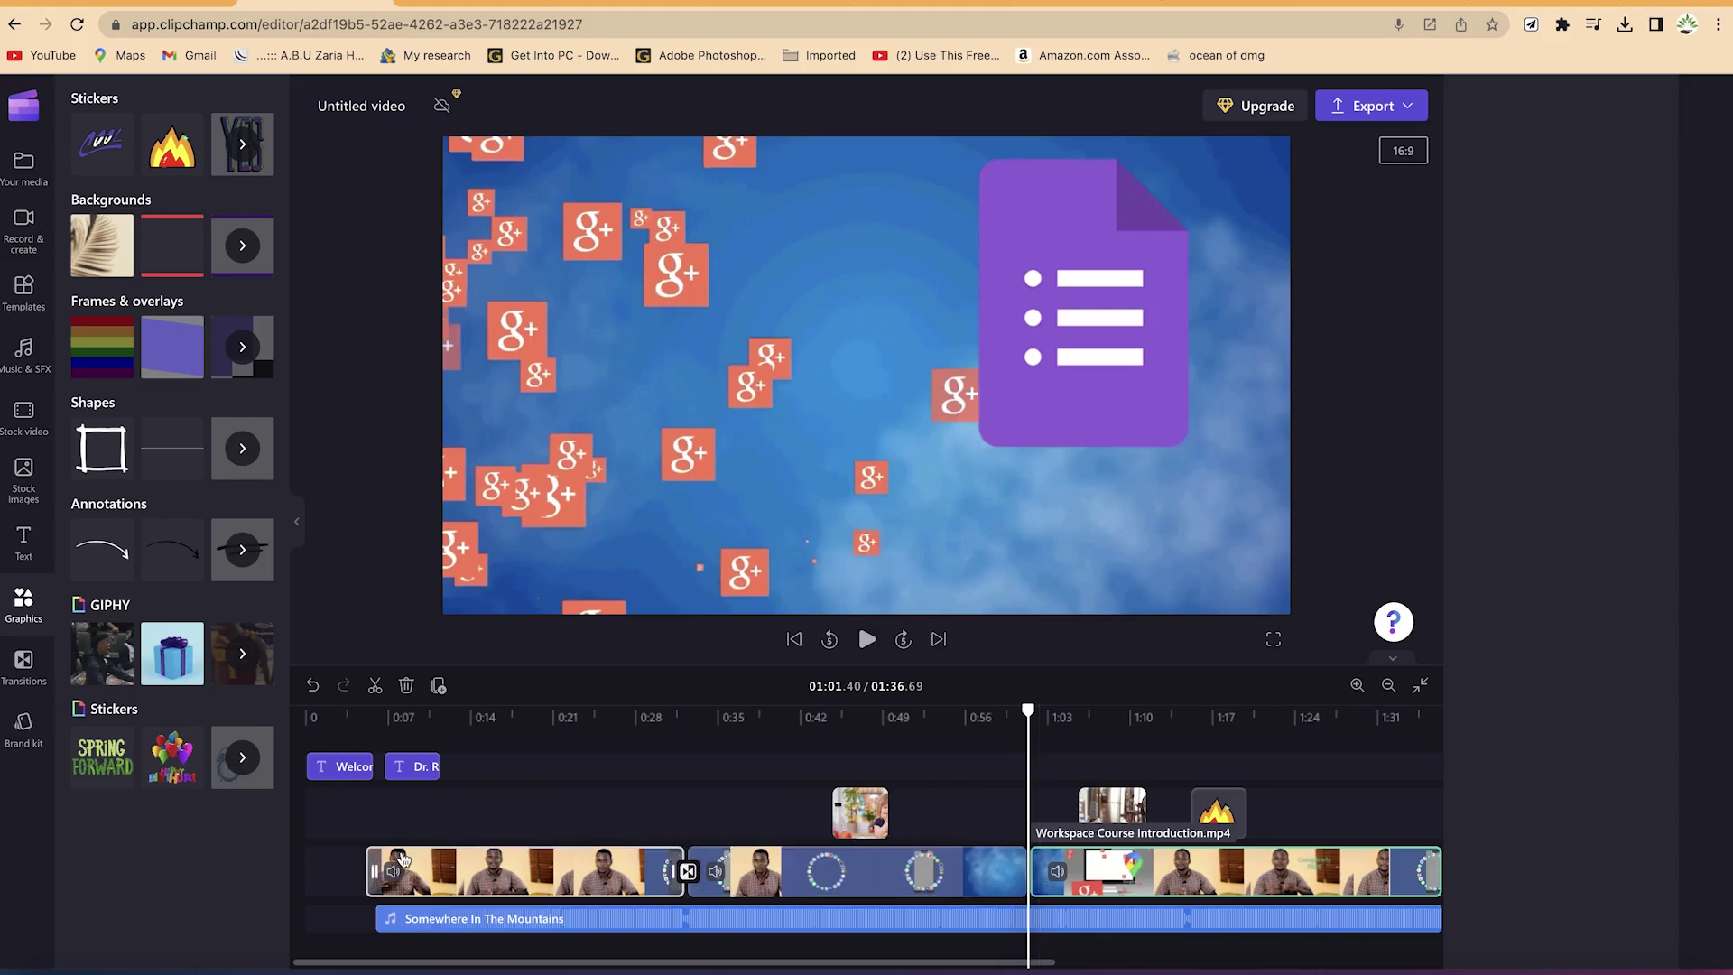
# Step: Trim the first main clip's start to the music's start, and shorten the last clip and the music together to end at 1:26.62
pyautogui.click(402, 859)
pyautogui.moveTo(381, 873)
pyautogui.mouseDown()
pyautogui.moveTo(434, 882)
pyautogui.moveTo(383, 876)
pyautogui.mouseUp()
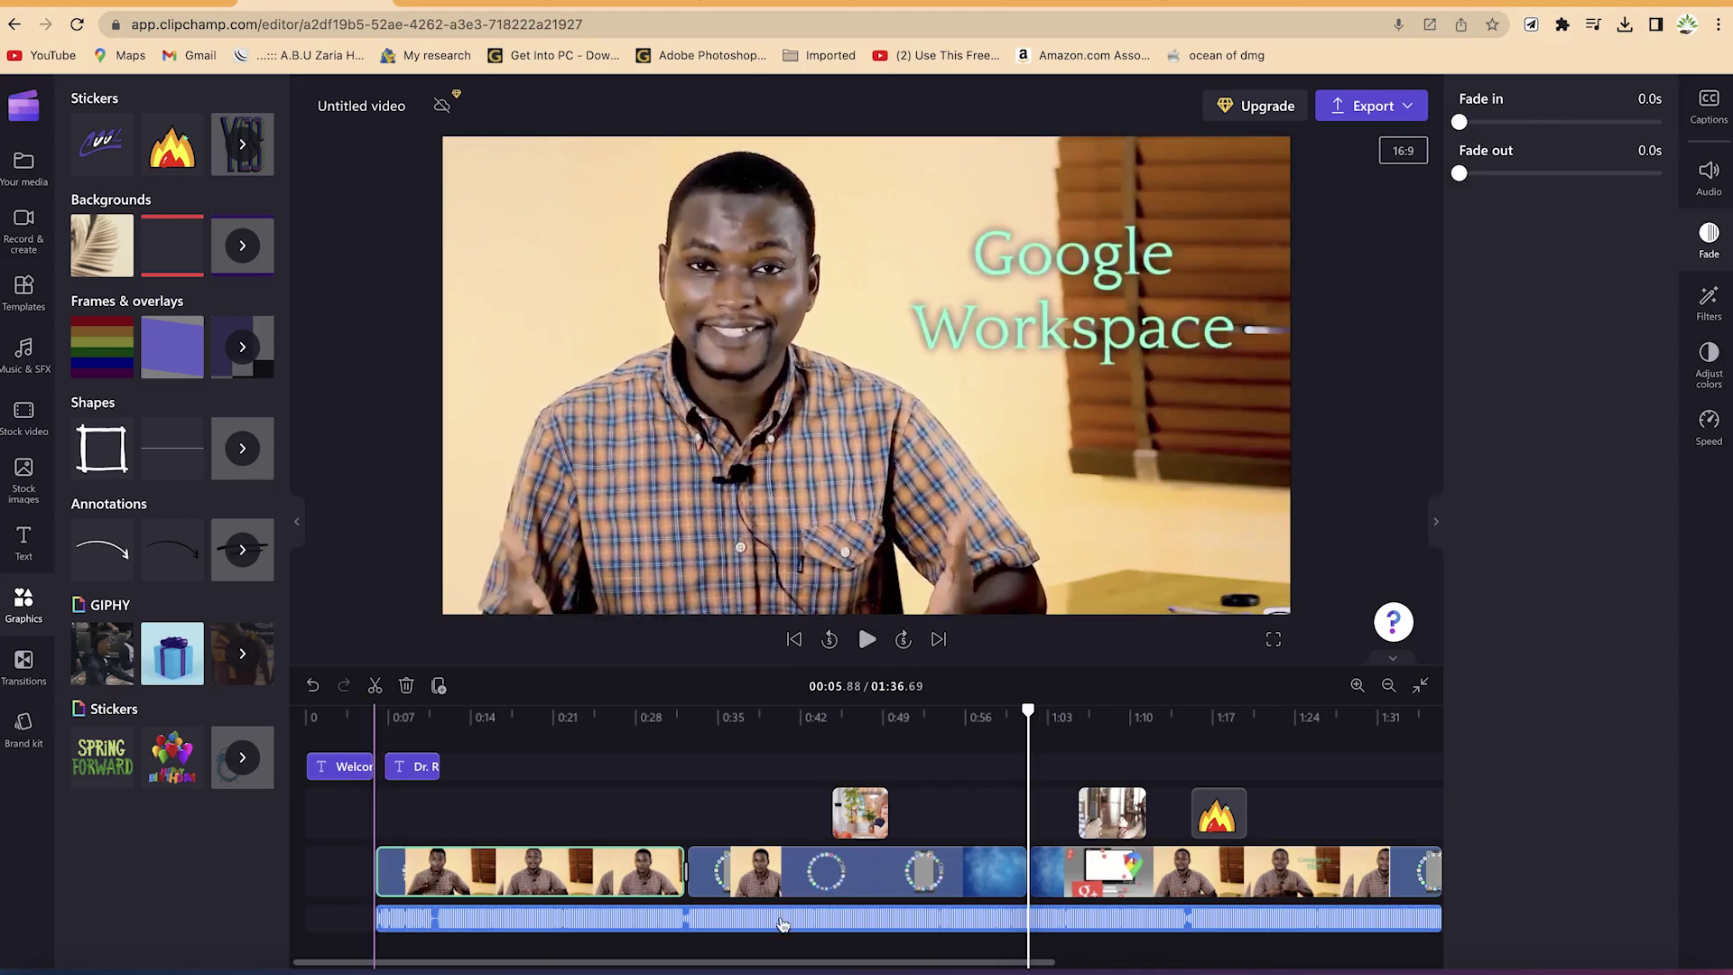
pyautogui.click(1064, 914)
pyautogui.click(1439, 888)
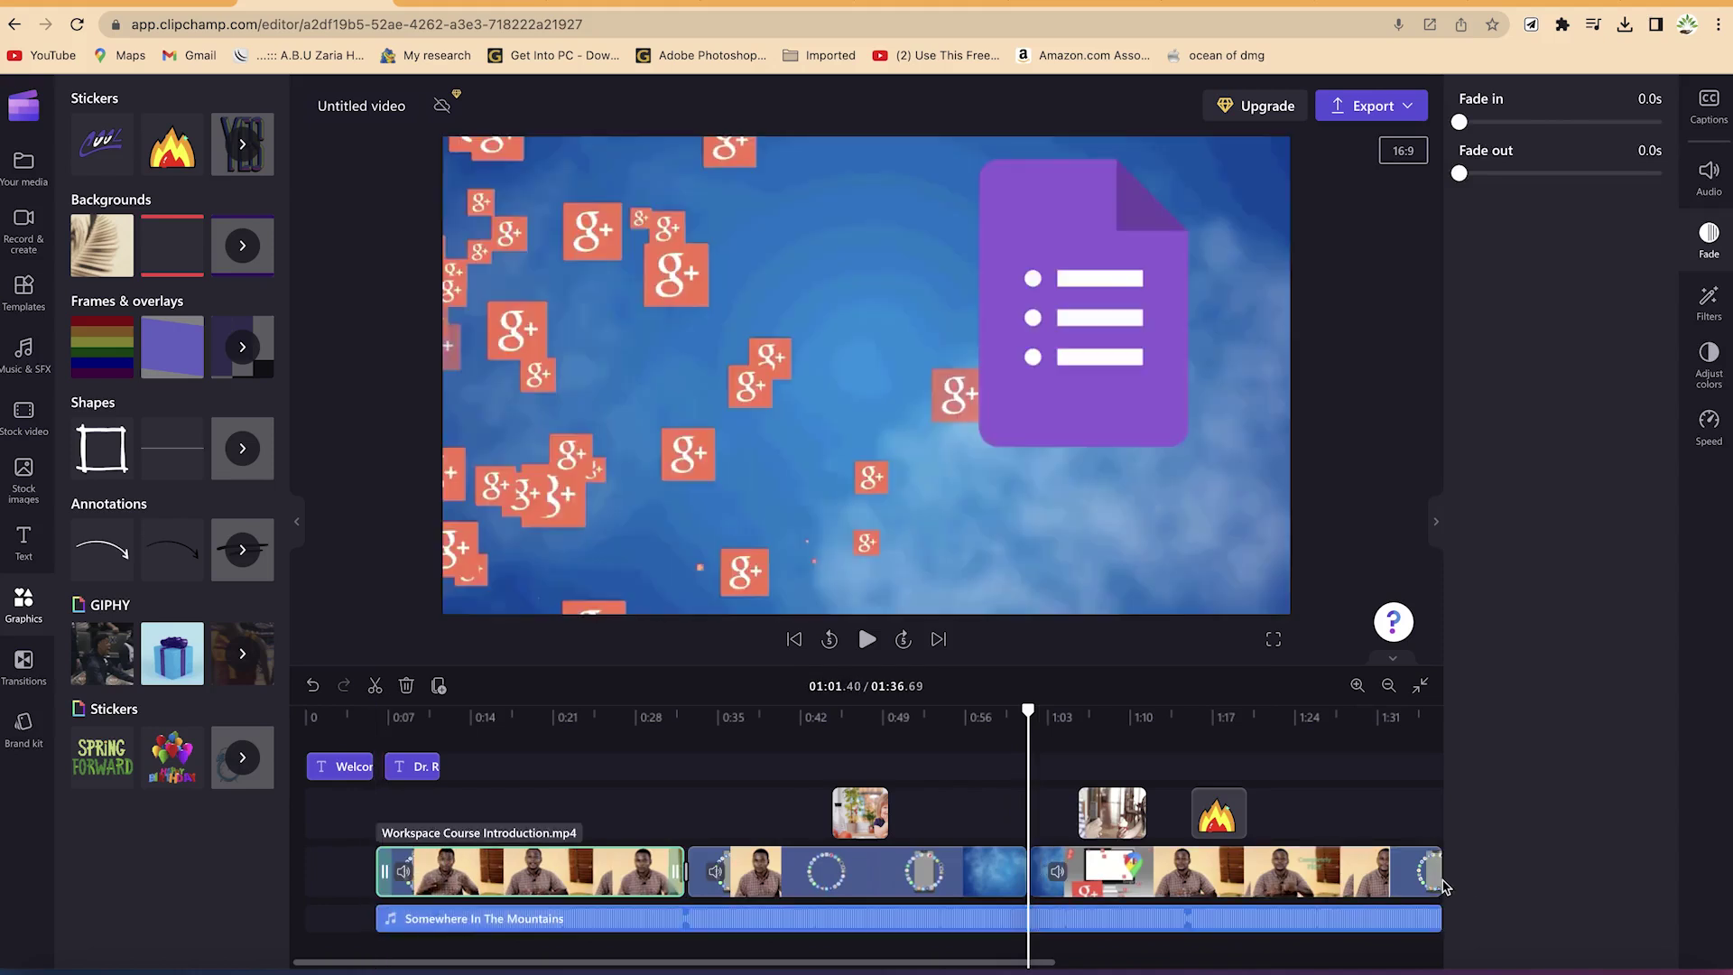
pyautogui.moveTo(1399, 874)
pyautogui.mouseDown()
pyautogui.moveTo(1359, 880)
pyautogui.moveTo(1372, 893)
pyautogui.mouseUp()
pyautogui.hotkey('ctrl', 'z')
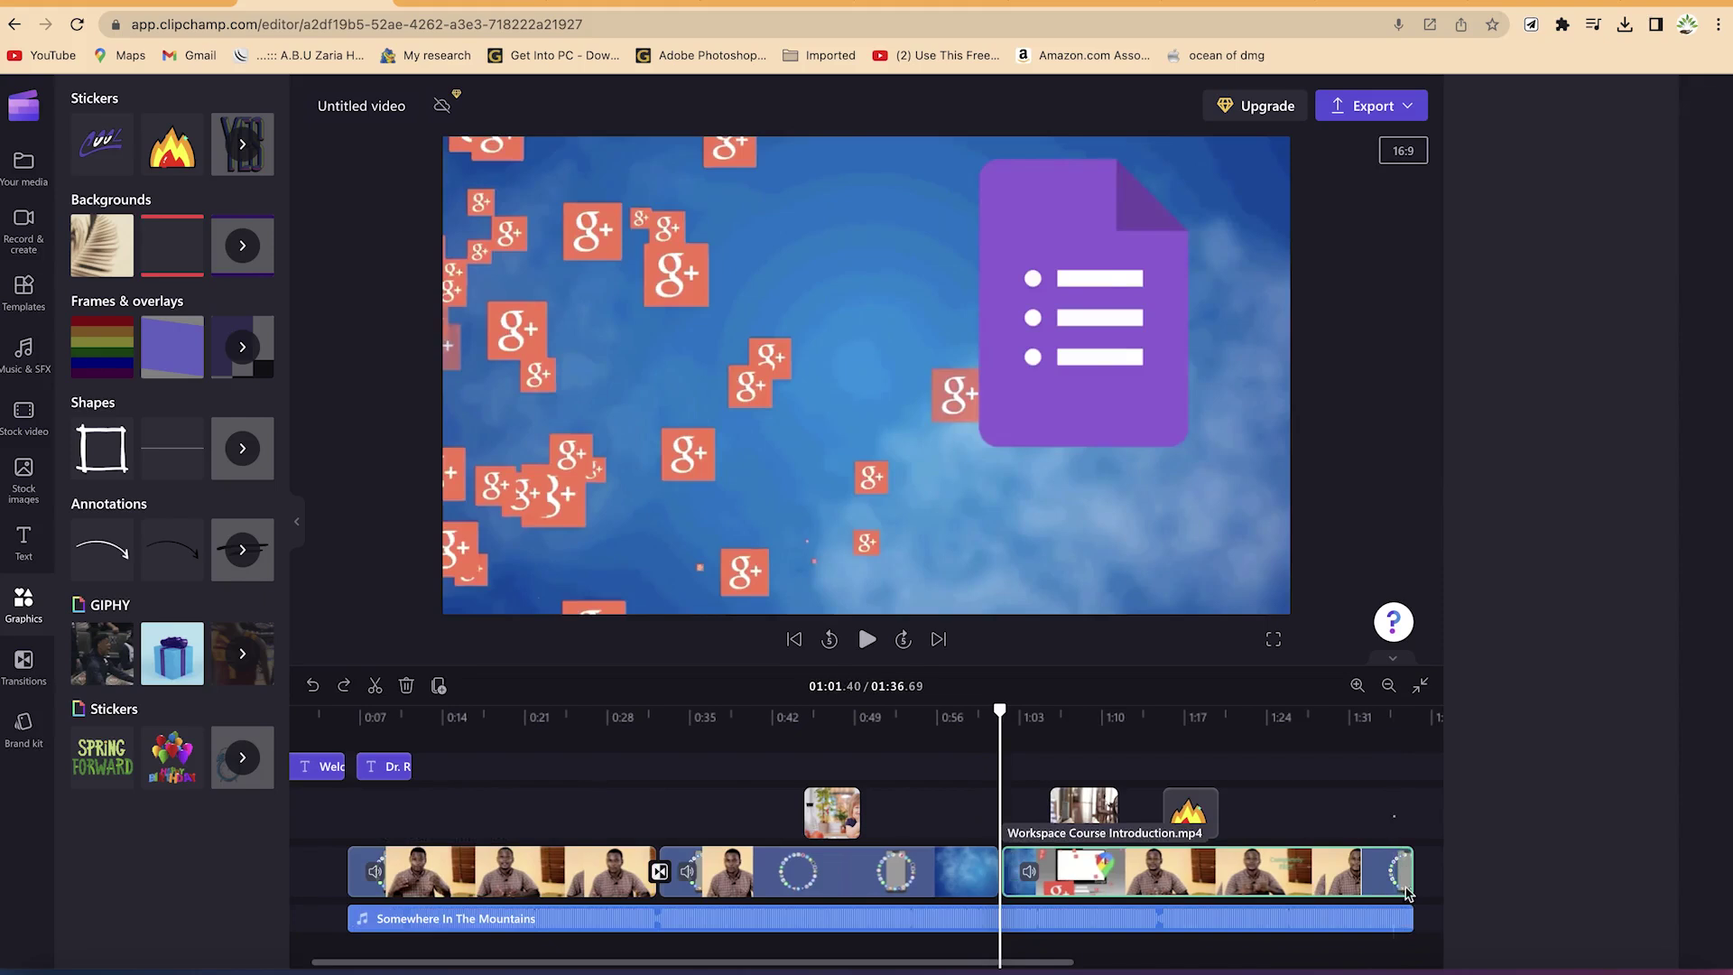
pyautogui.keyDown('shift'); pyautogui.click(1403, 923); pyautogui.keyUp('shift')
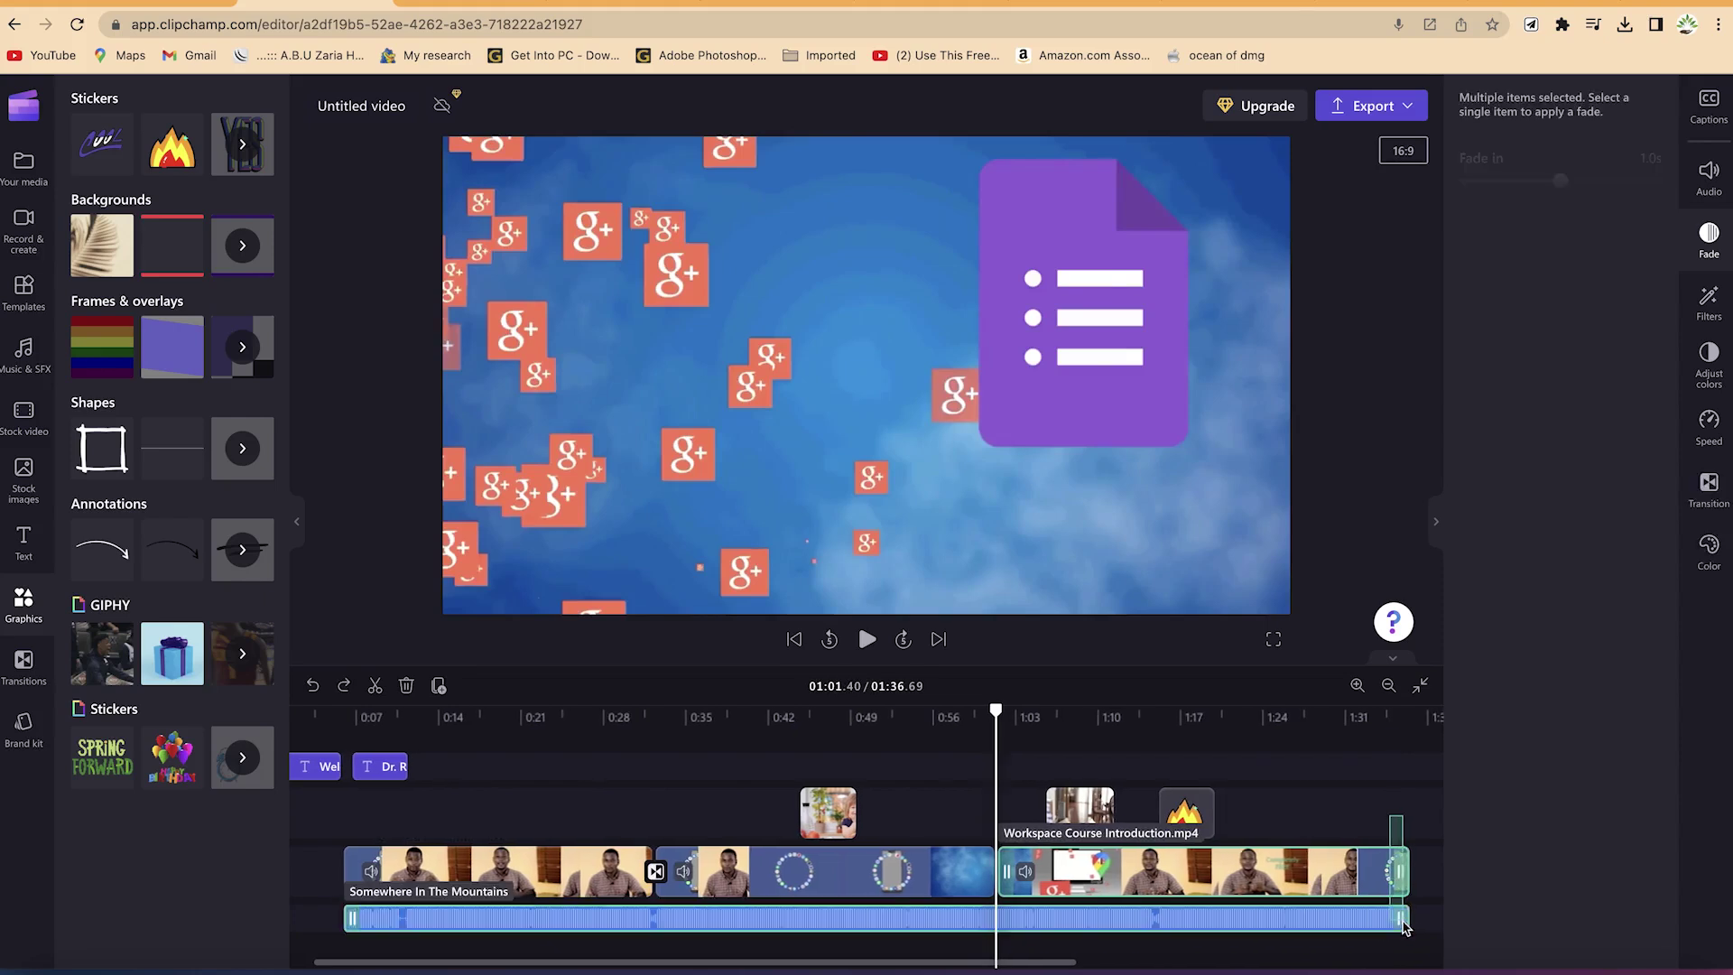
pyautogui.moveTo(1406, 922); pyautogui.dragTo(1291, 914)
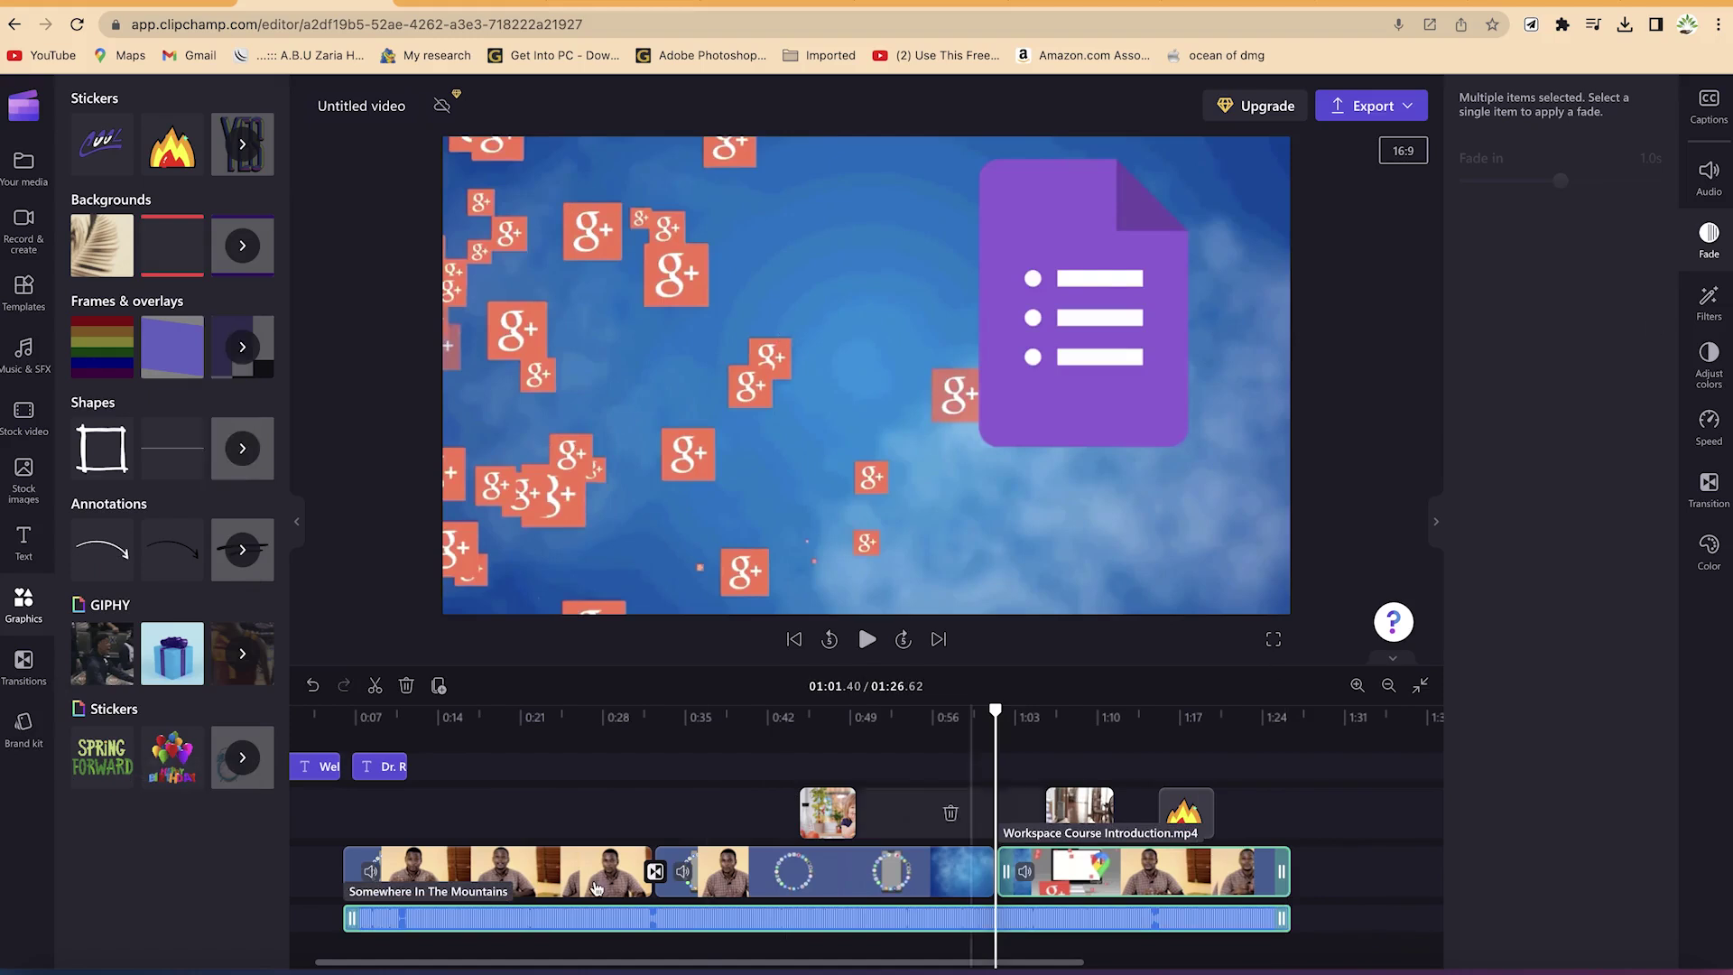
# Step: Apply the Winter filter to the first main clip, raise its intensity to about four-fifths, and briefly play back the result
pyautogui.click(544, 746)
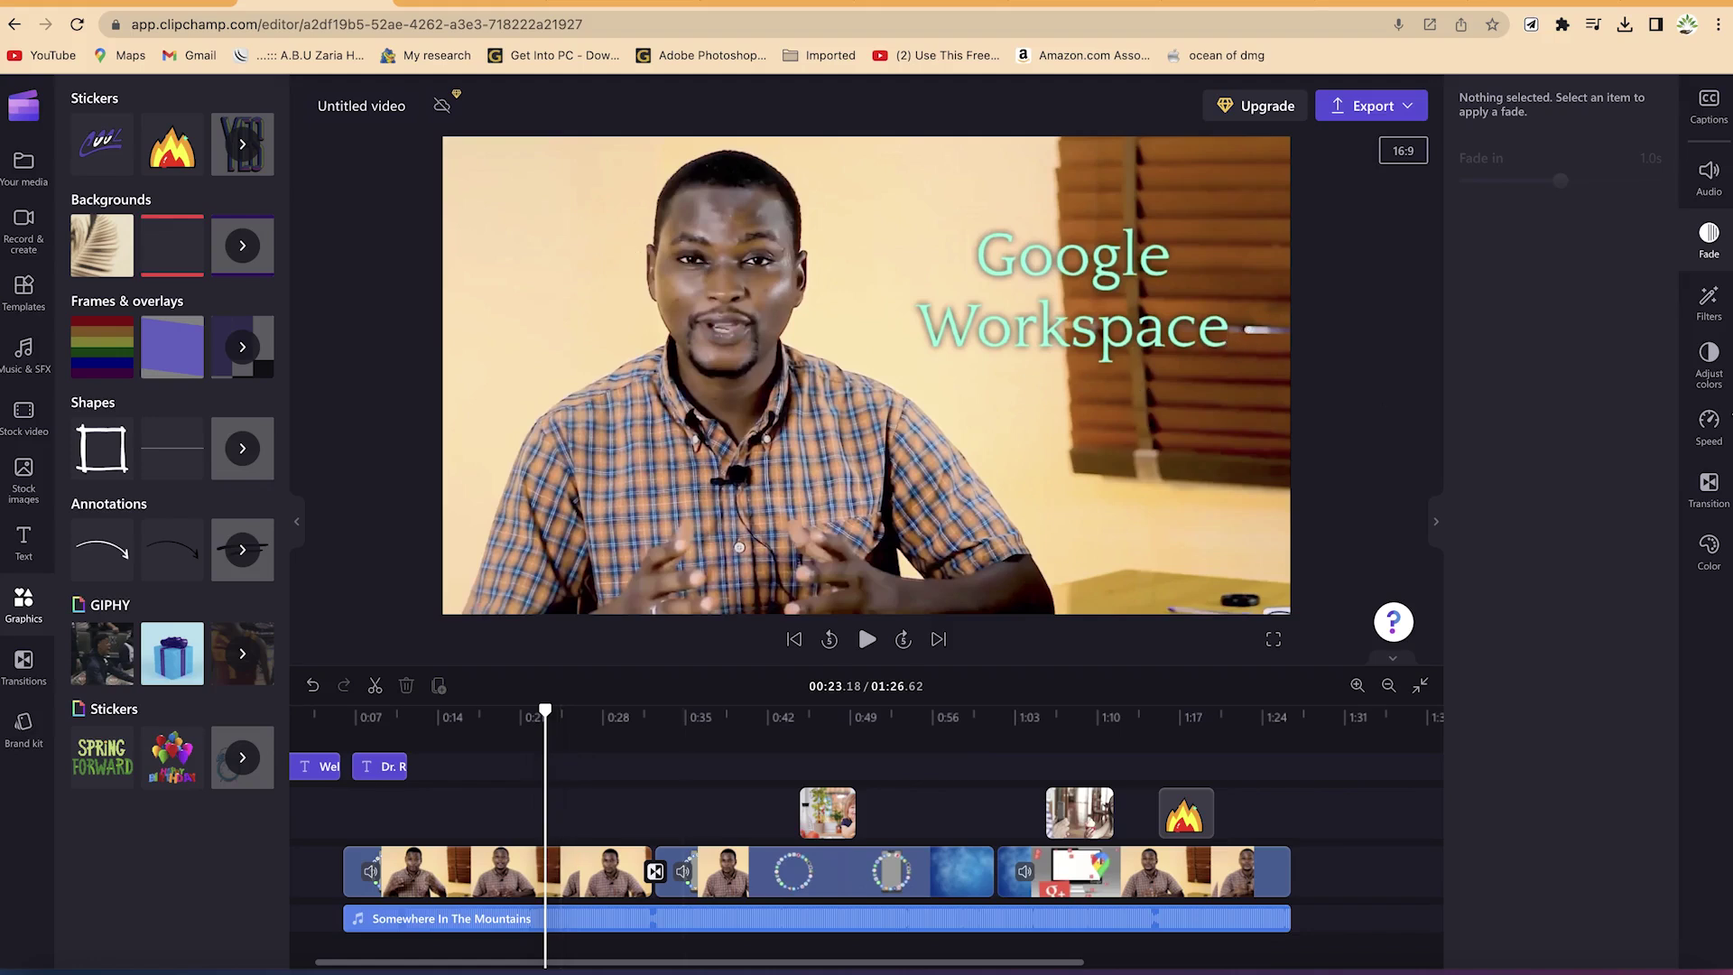
pyautogui.click(1710, 307)
pyautogui.click(592, 874)
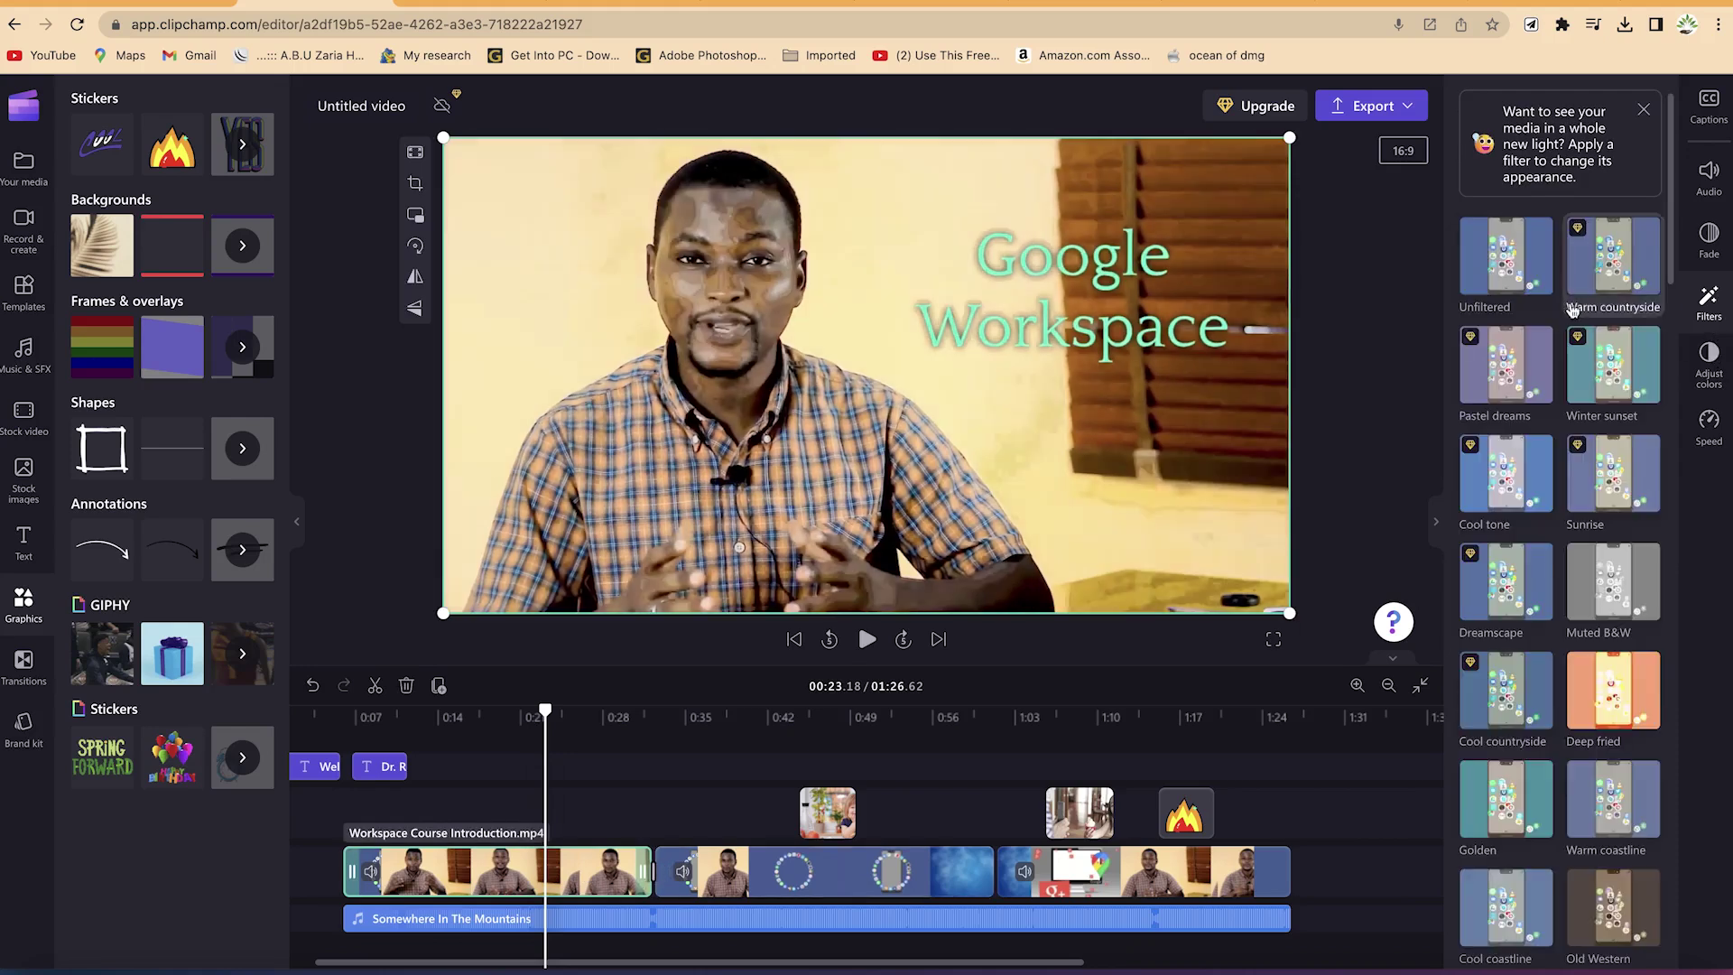
pyautogui.scroll(-3, 1589, 632)
pyautogui.click(1614, 691)
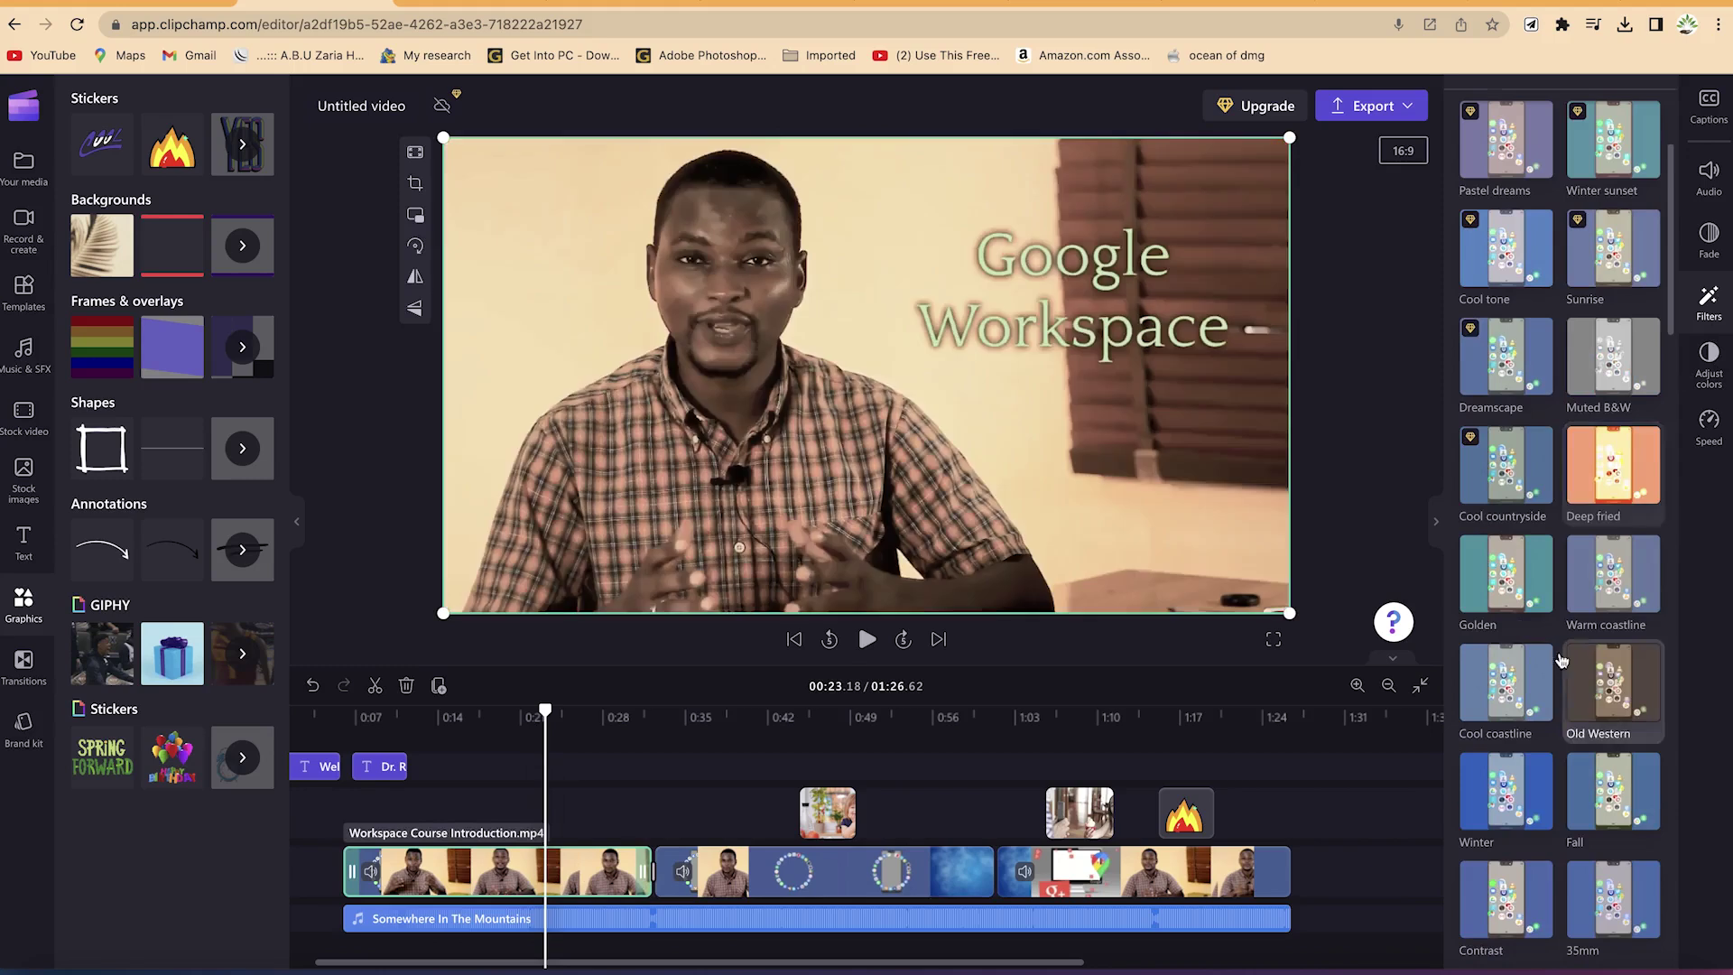
pyautogui.click(1516, 803)
pyautogui.click(1517, 803)
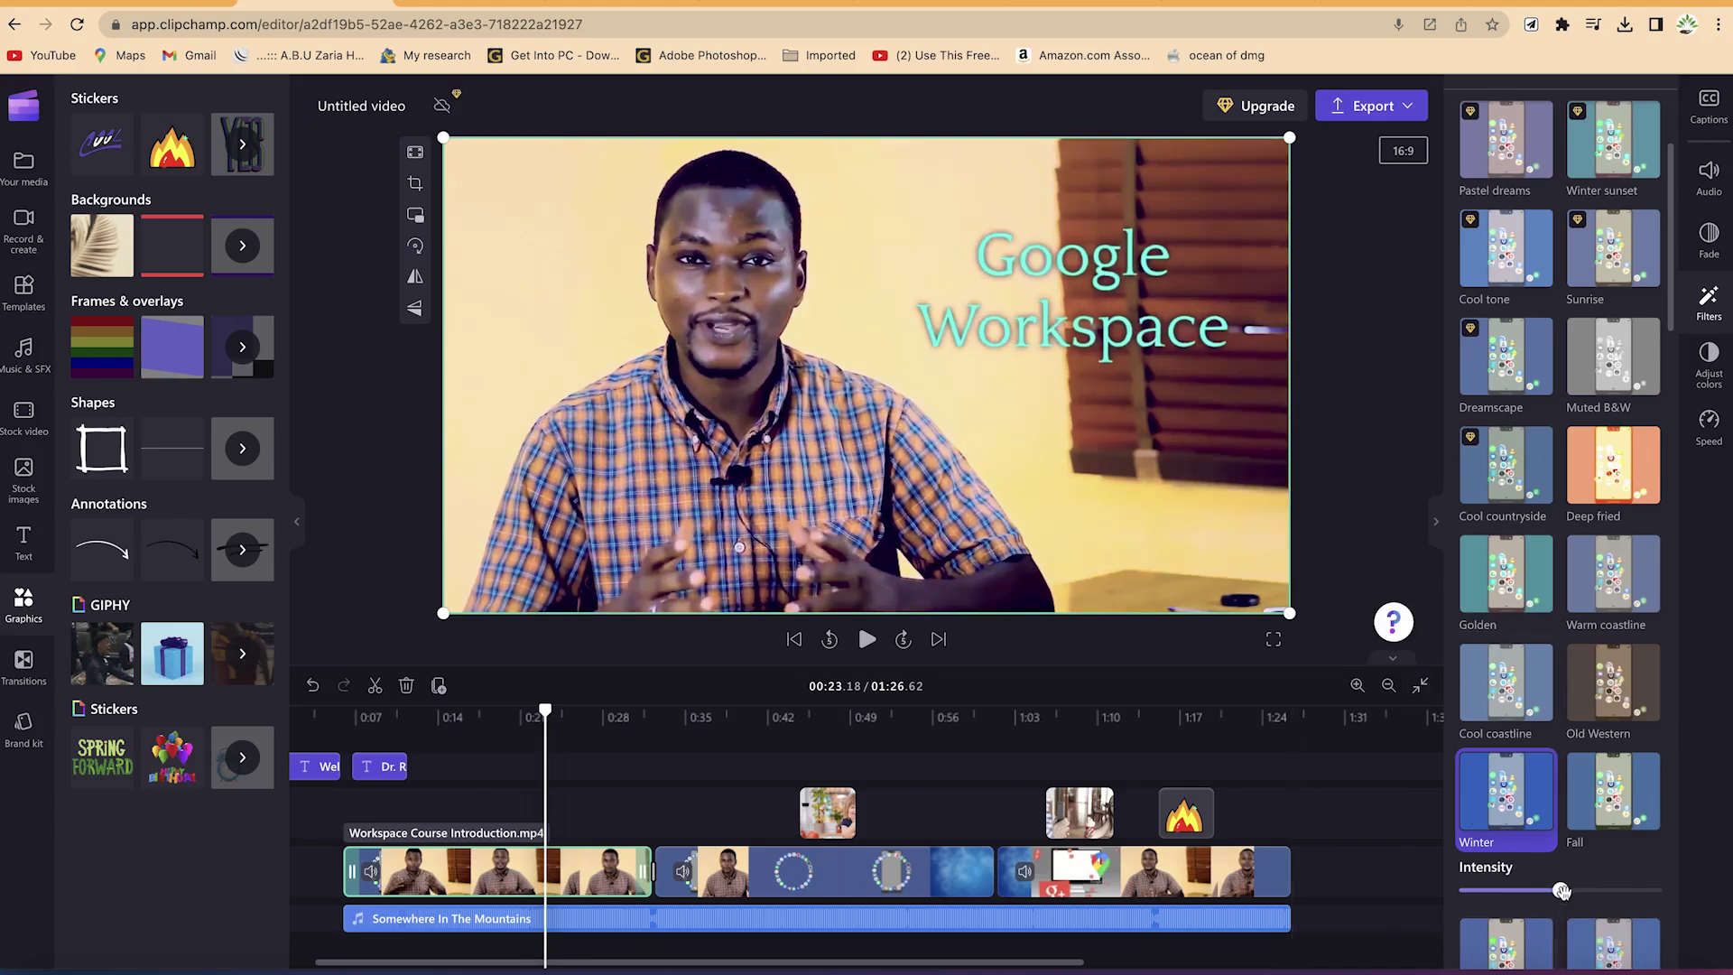
pyautogui.moveTo(1558, 893); pyautogui.dragTo(1622, 874)
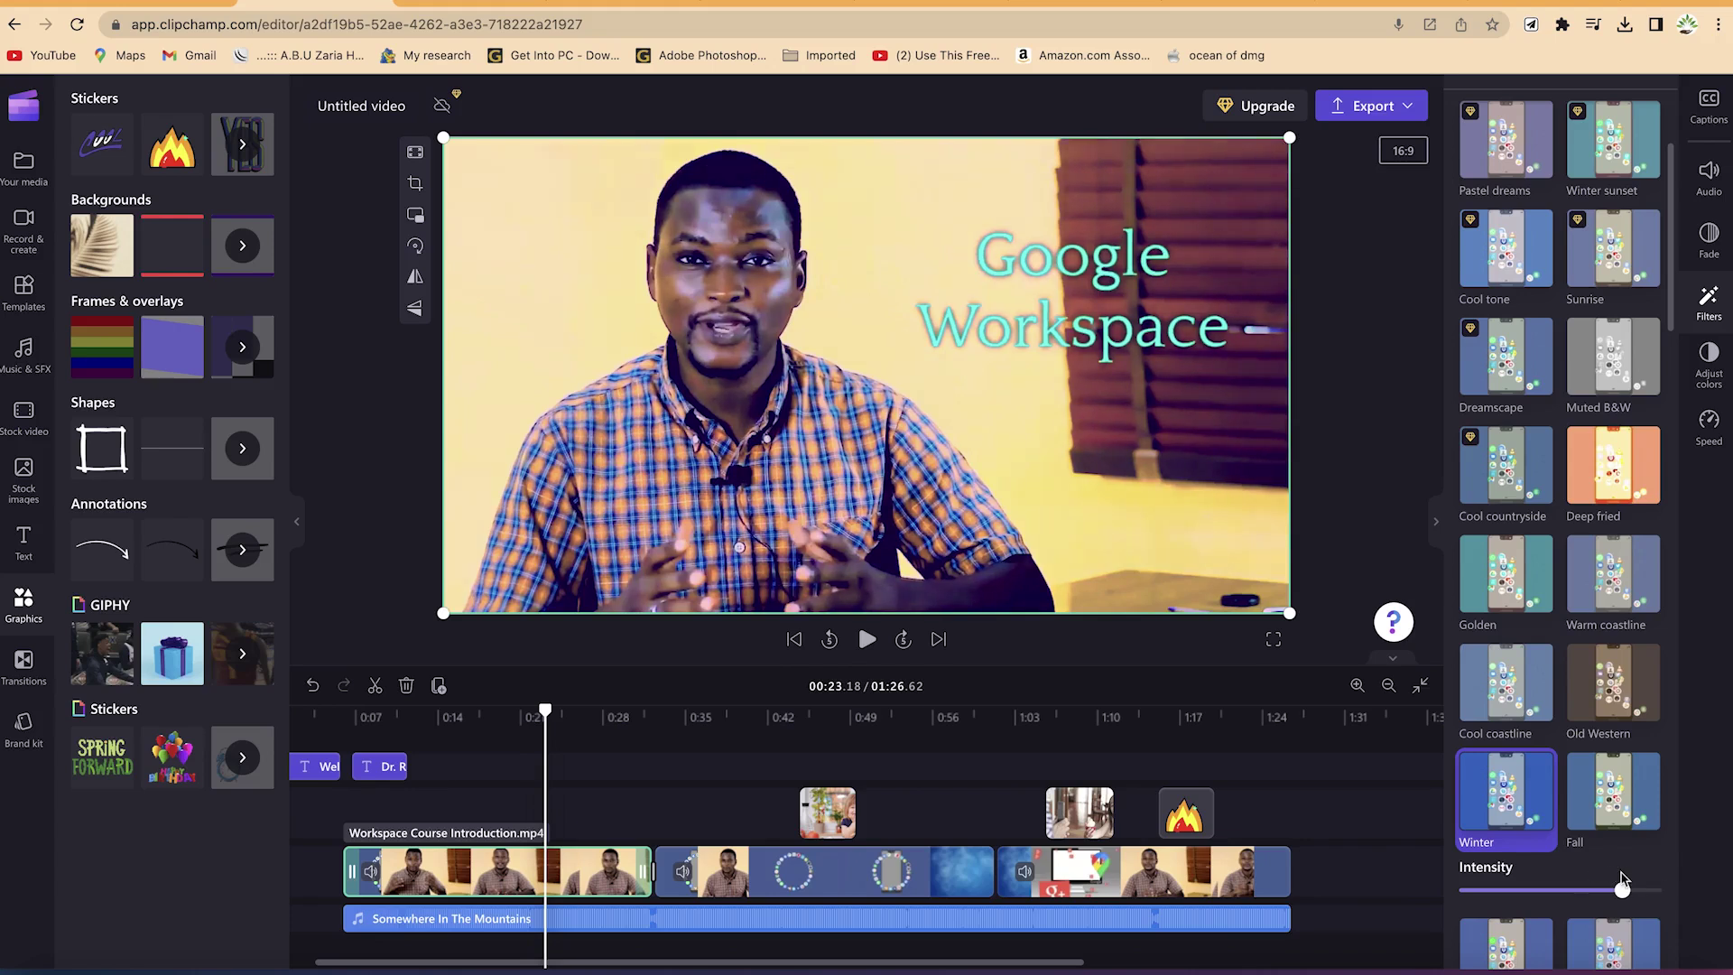
pyautogui.press('space')
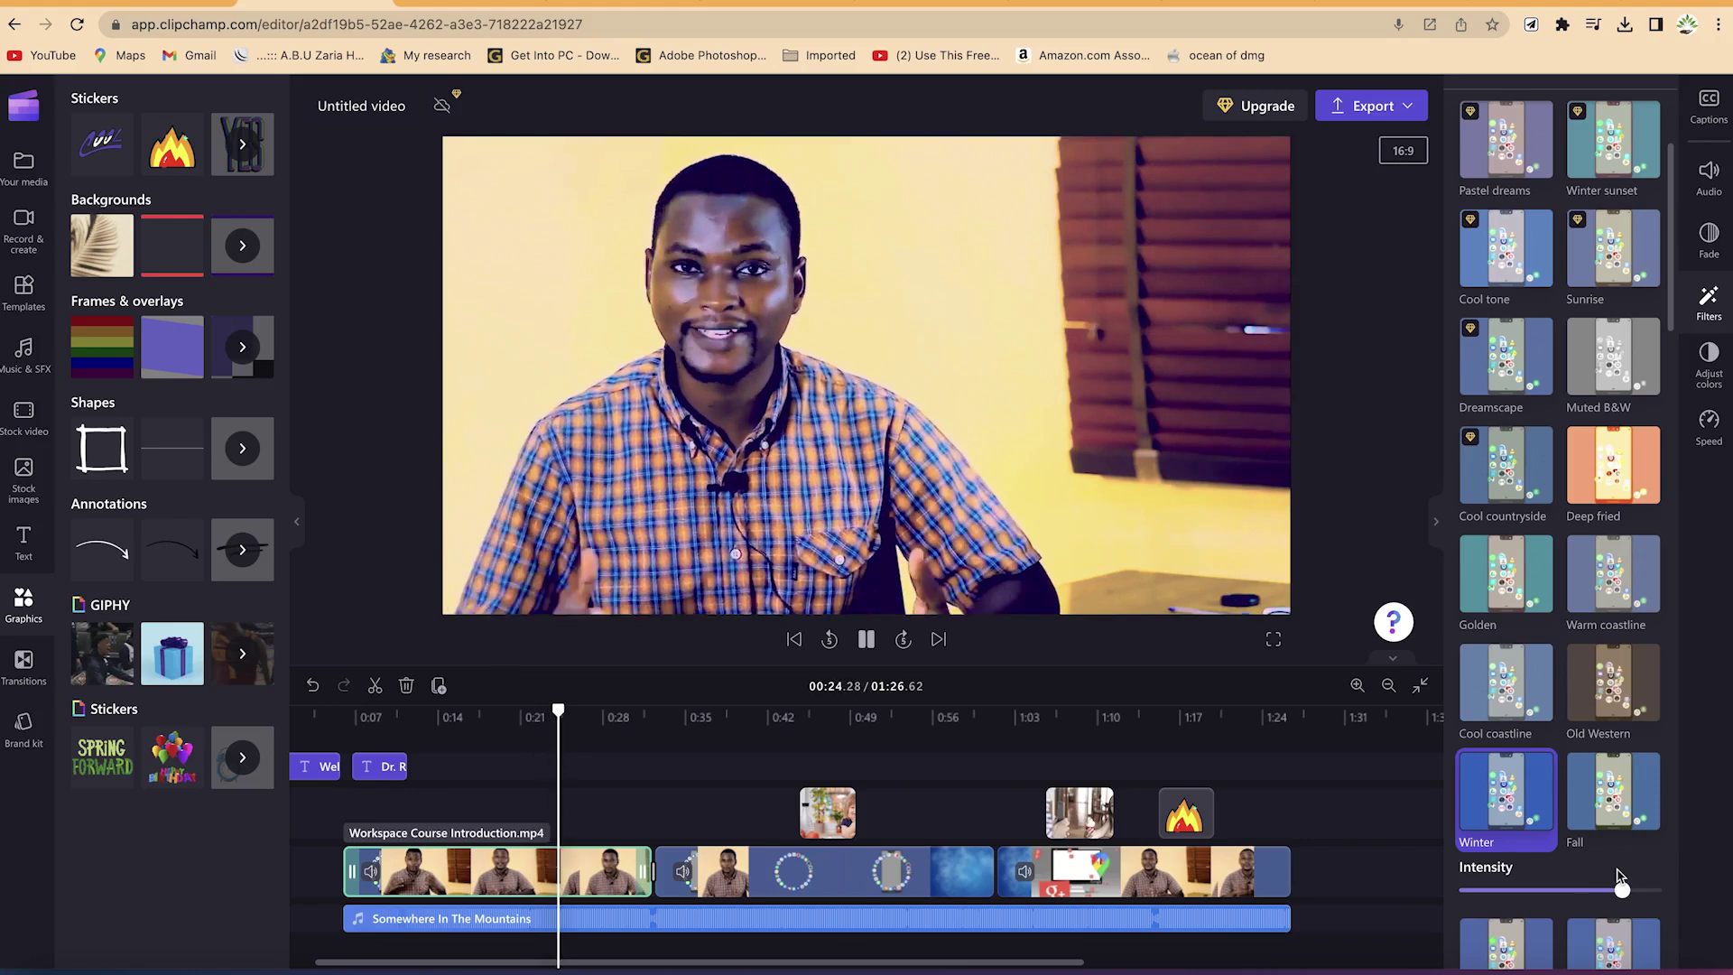
pyautogui.press('space')
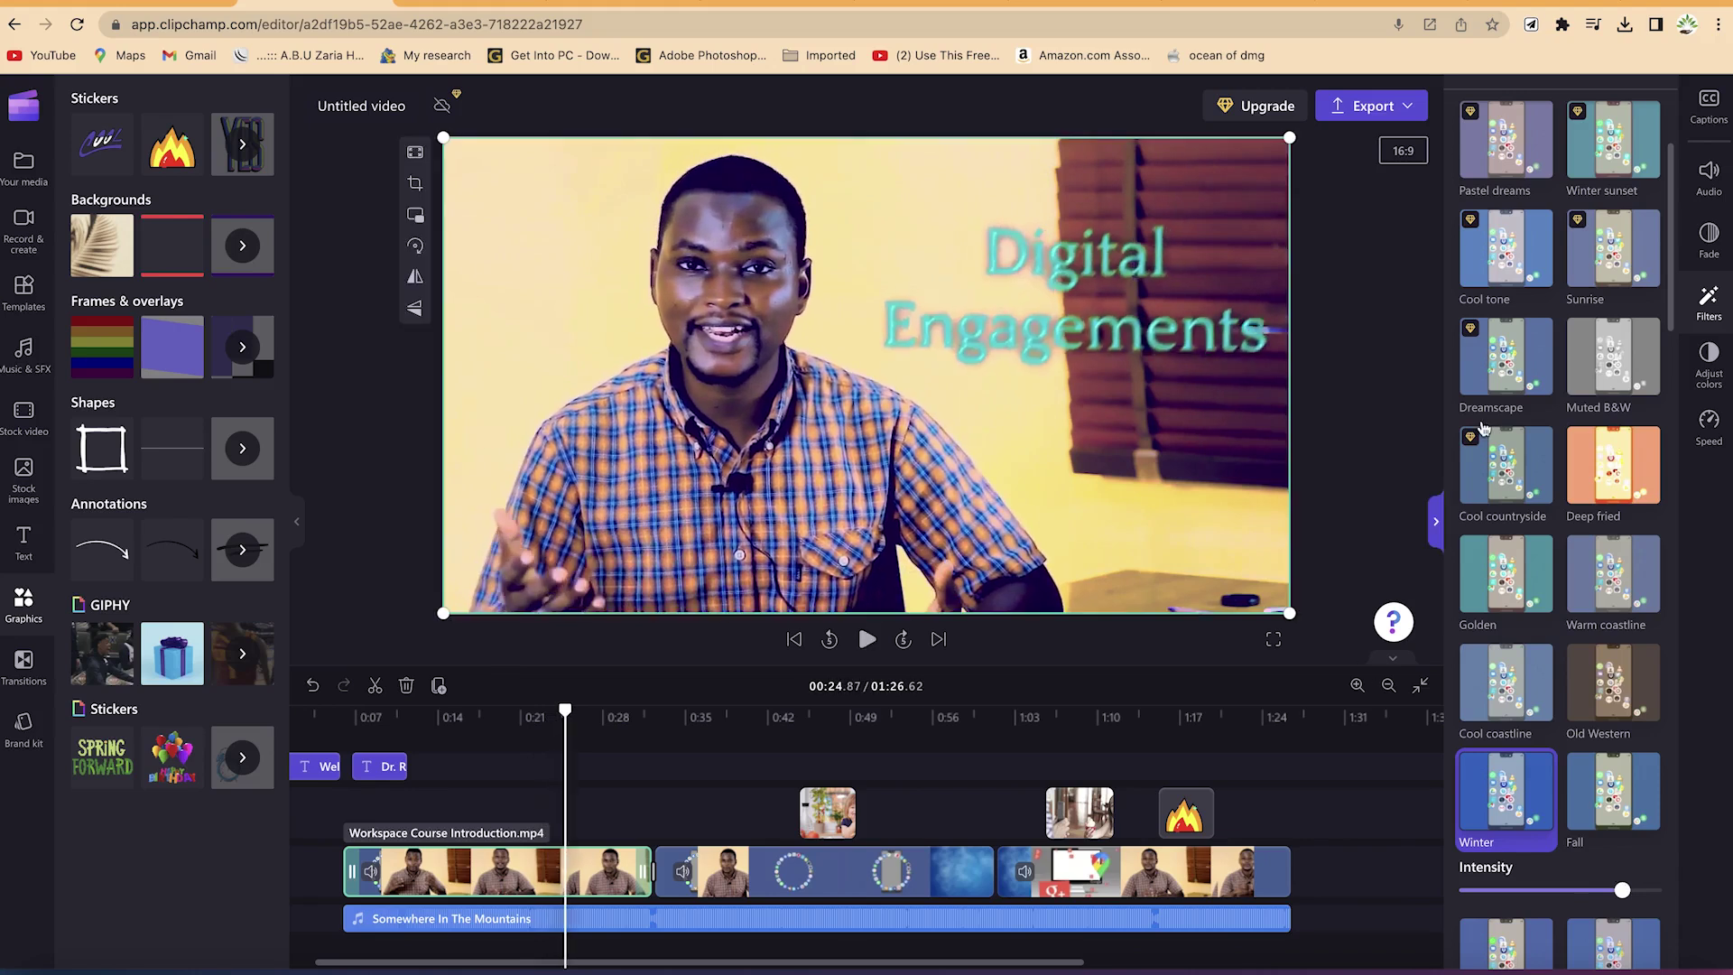
# Step: Adjust the first main clip's colors: slightly raise exposure, contrast and temperature, and slightly lower saturation and the Transparency value
pyautogui.click(1713, 381)
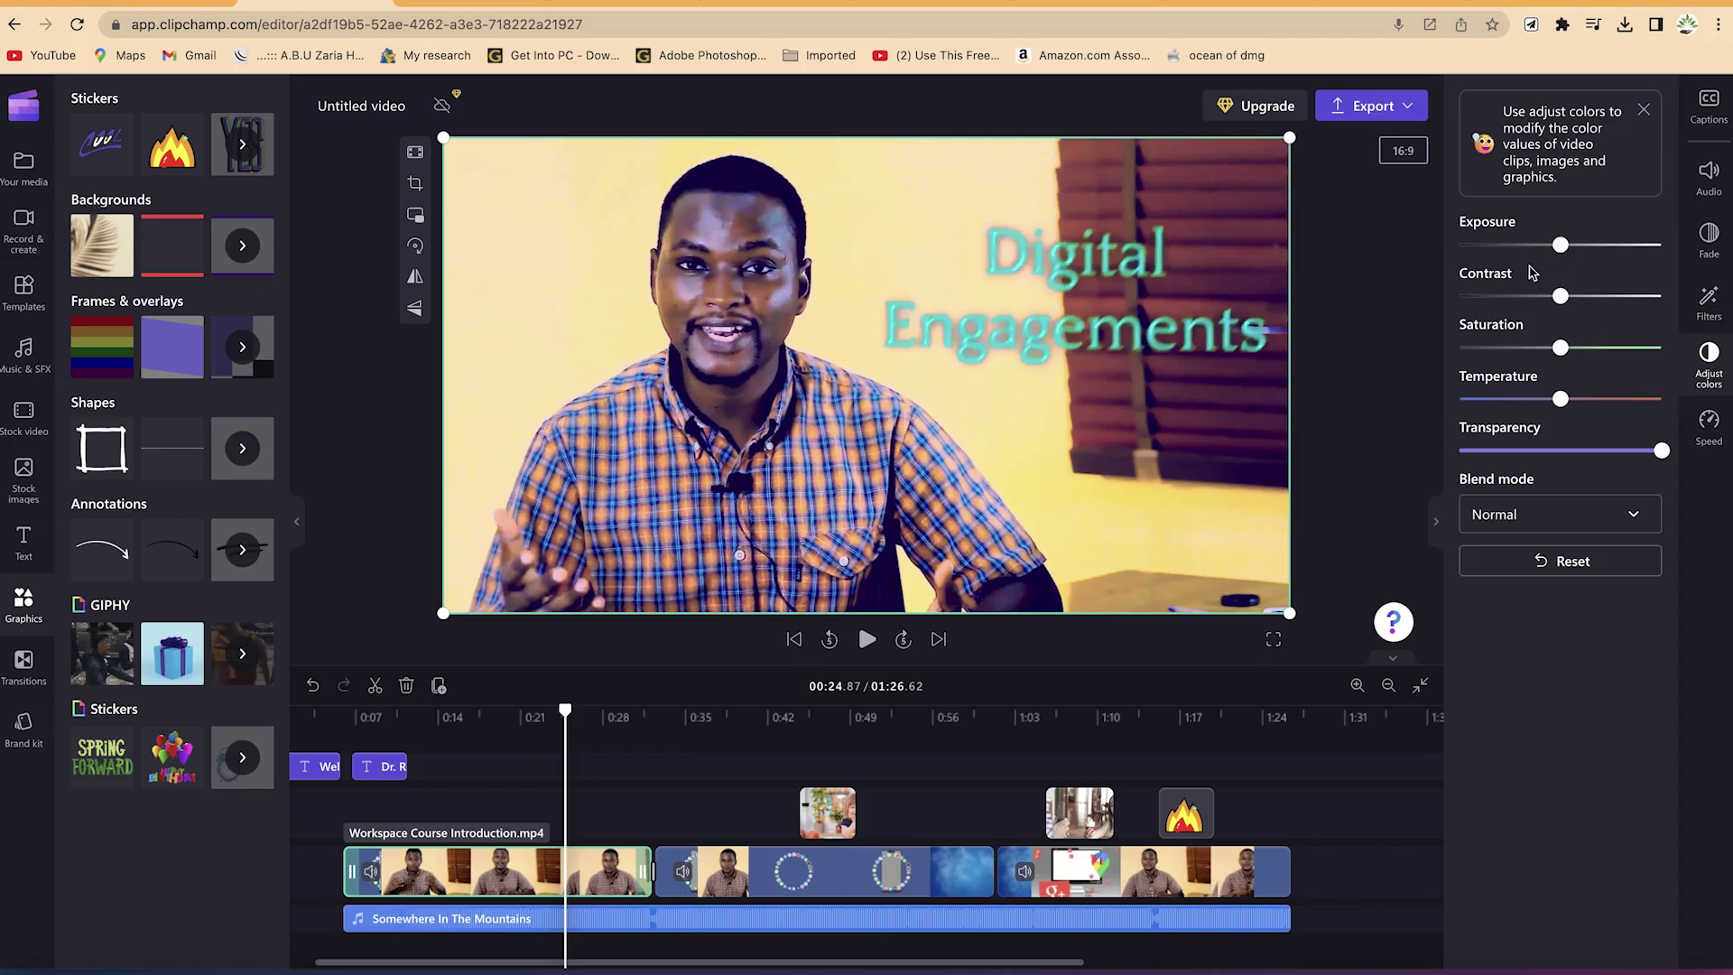
pyautogui.moveTo(1553, 258); pyautogui.dragTo(1557, 296)
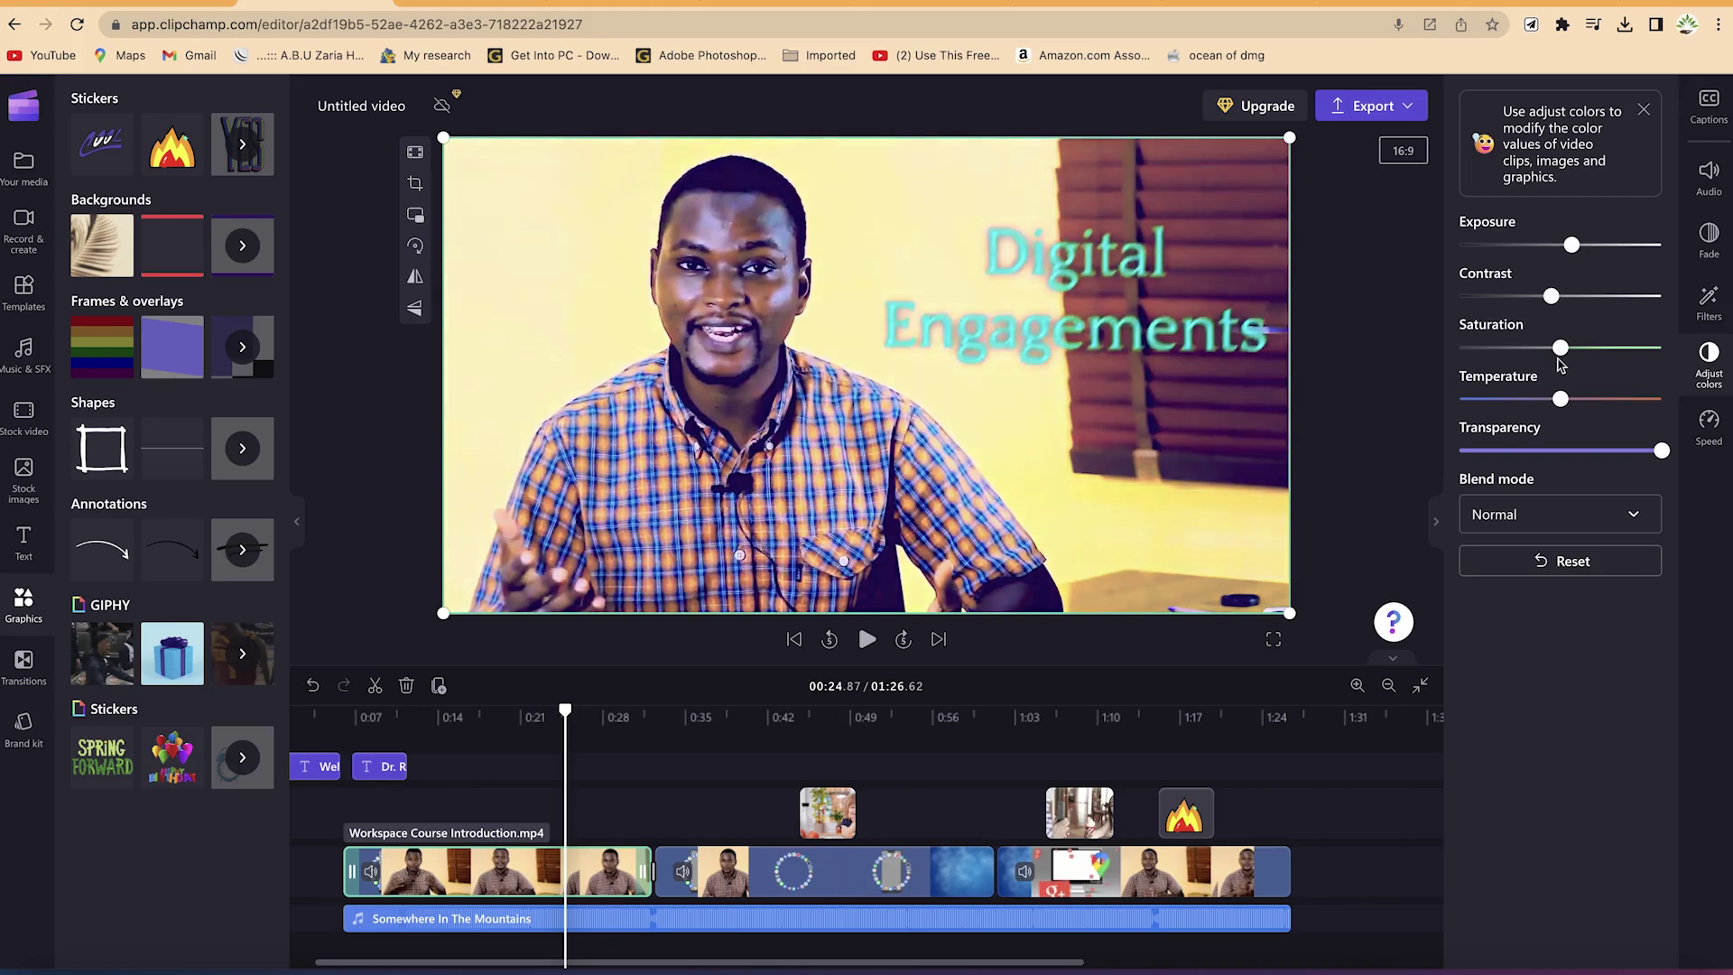
pyautogui.moveTo(1559, 349); pyautogui.dragTo(1551, 349)
pyautogui.moveTo(1563, 399); pyautogui.dragTo(1570, 406)
pyautogui.moveTo(1551, 298); pyautogui.dragTo(1572, 304)
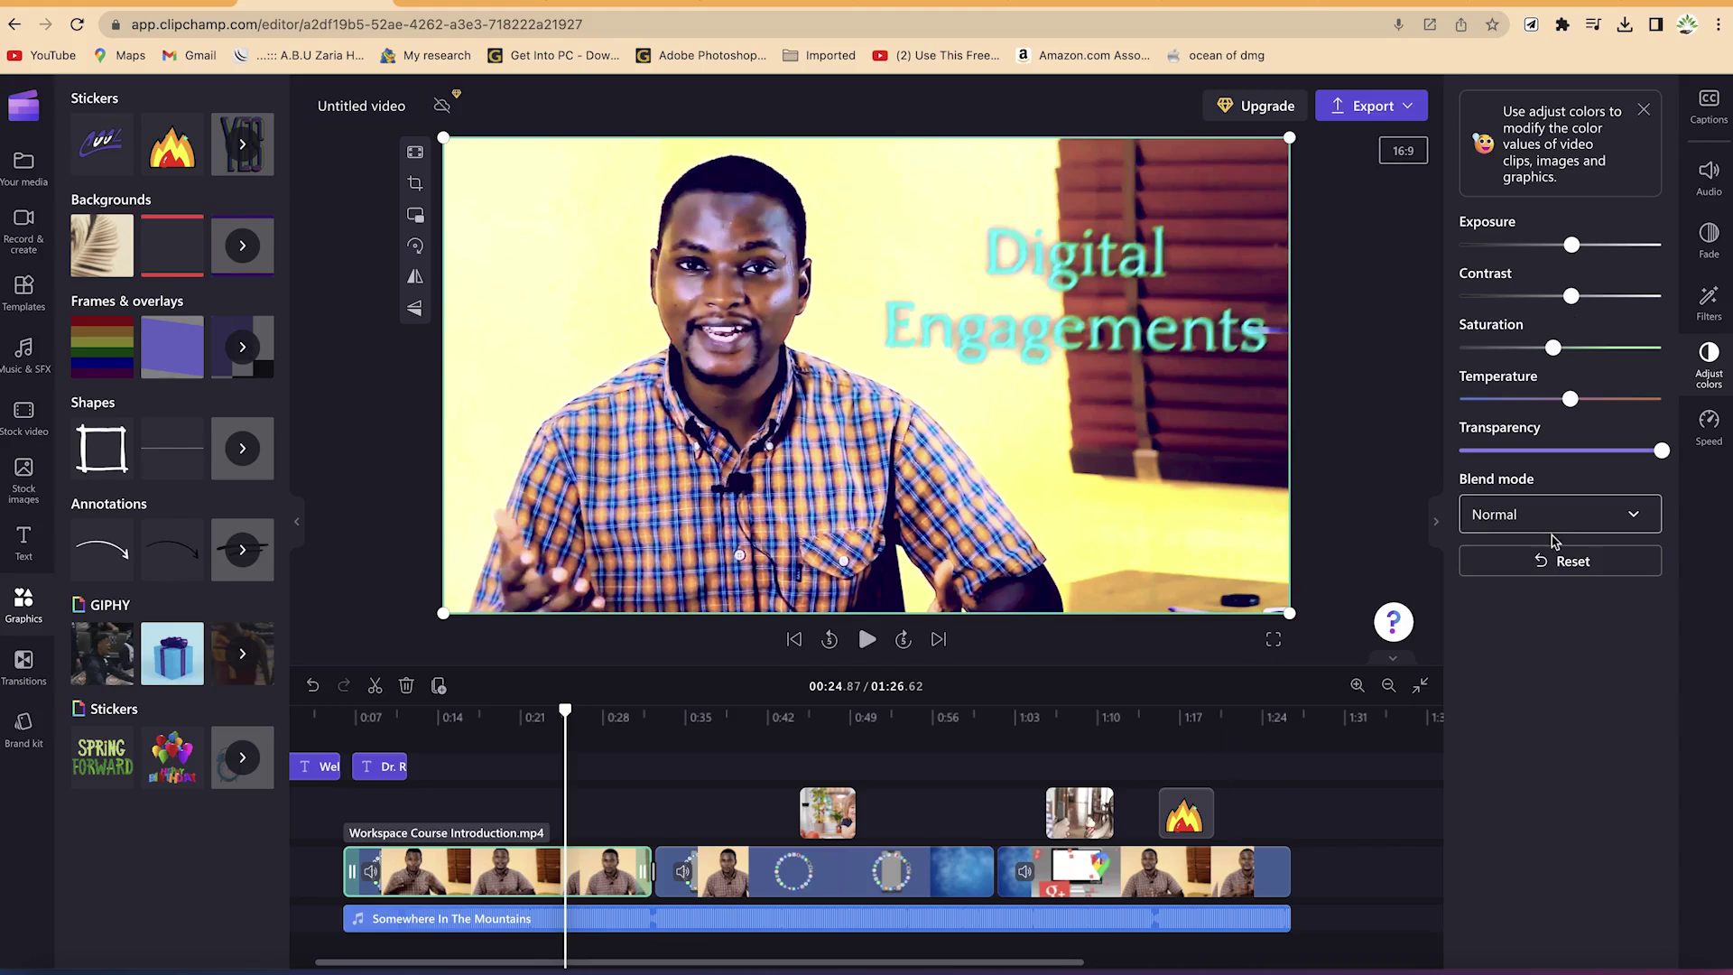
pyautogui.moveTo(1660, 452); pyautogui.dragTo(1646, 453)
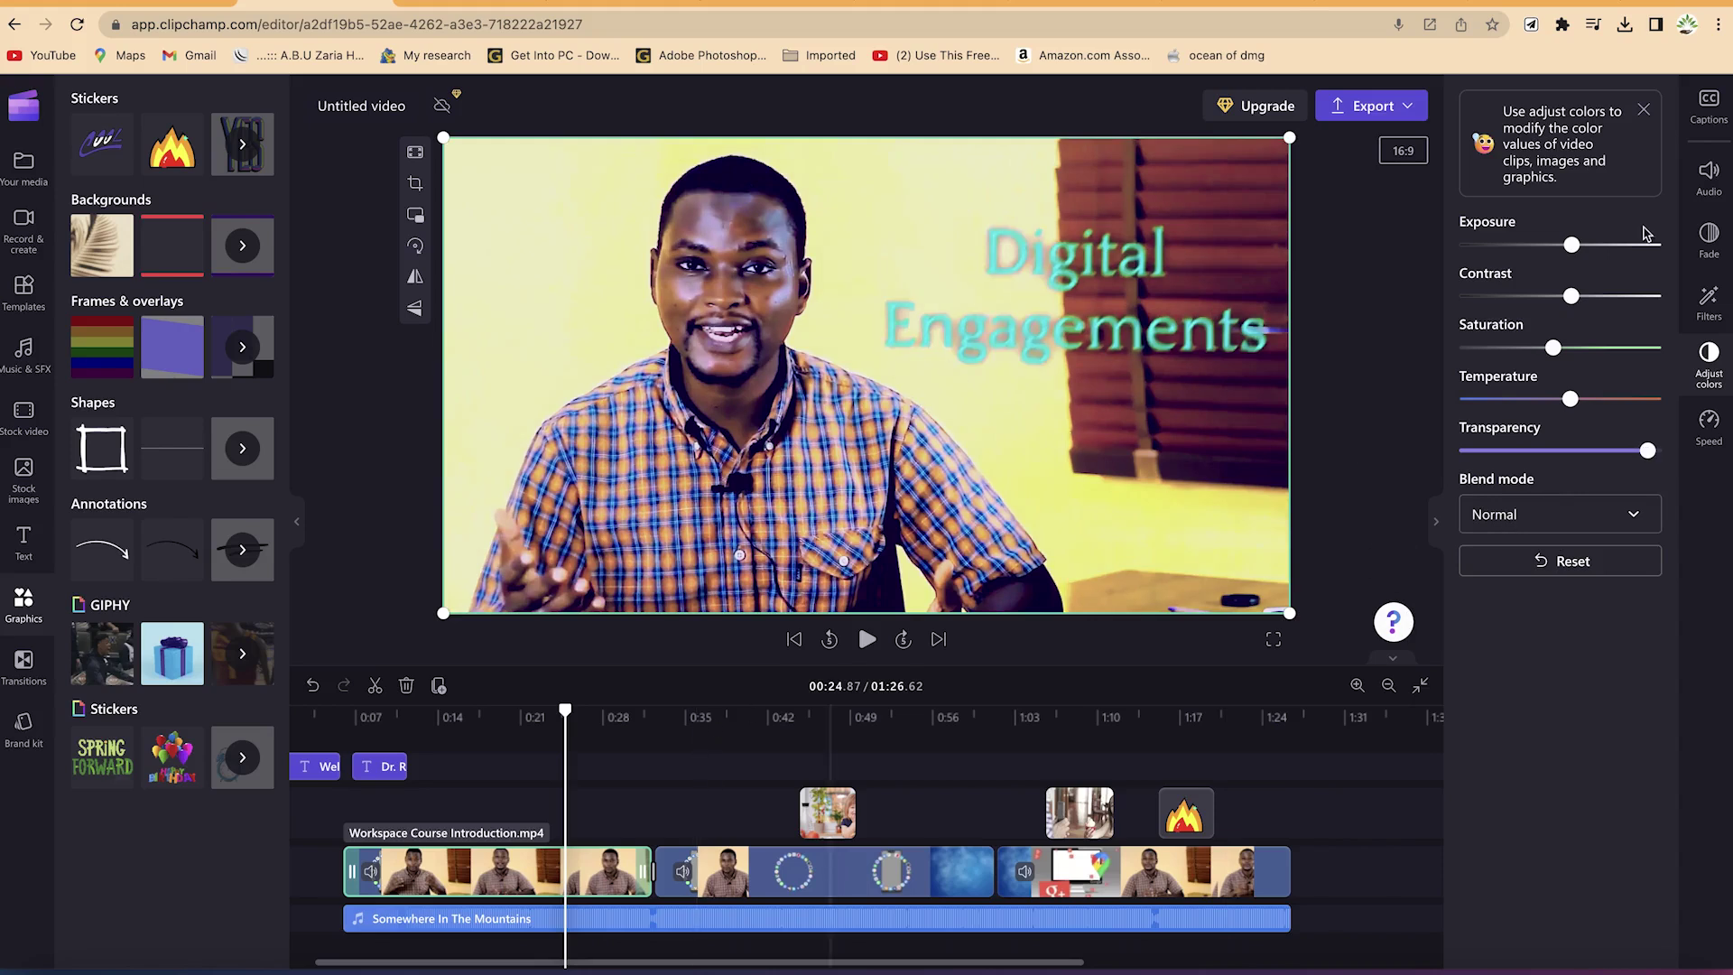
# Step: Try the first main clip at 2x speed and briefly play it back from about 0:09
pyautogui.click(1711, 424)
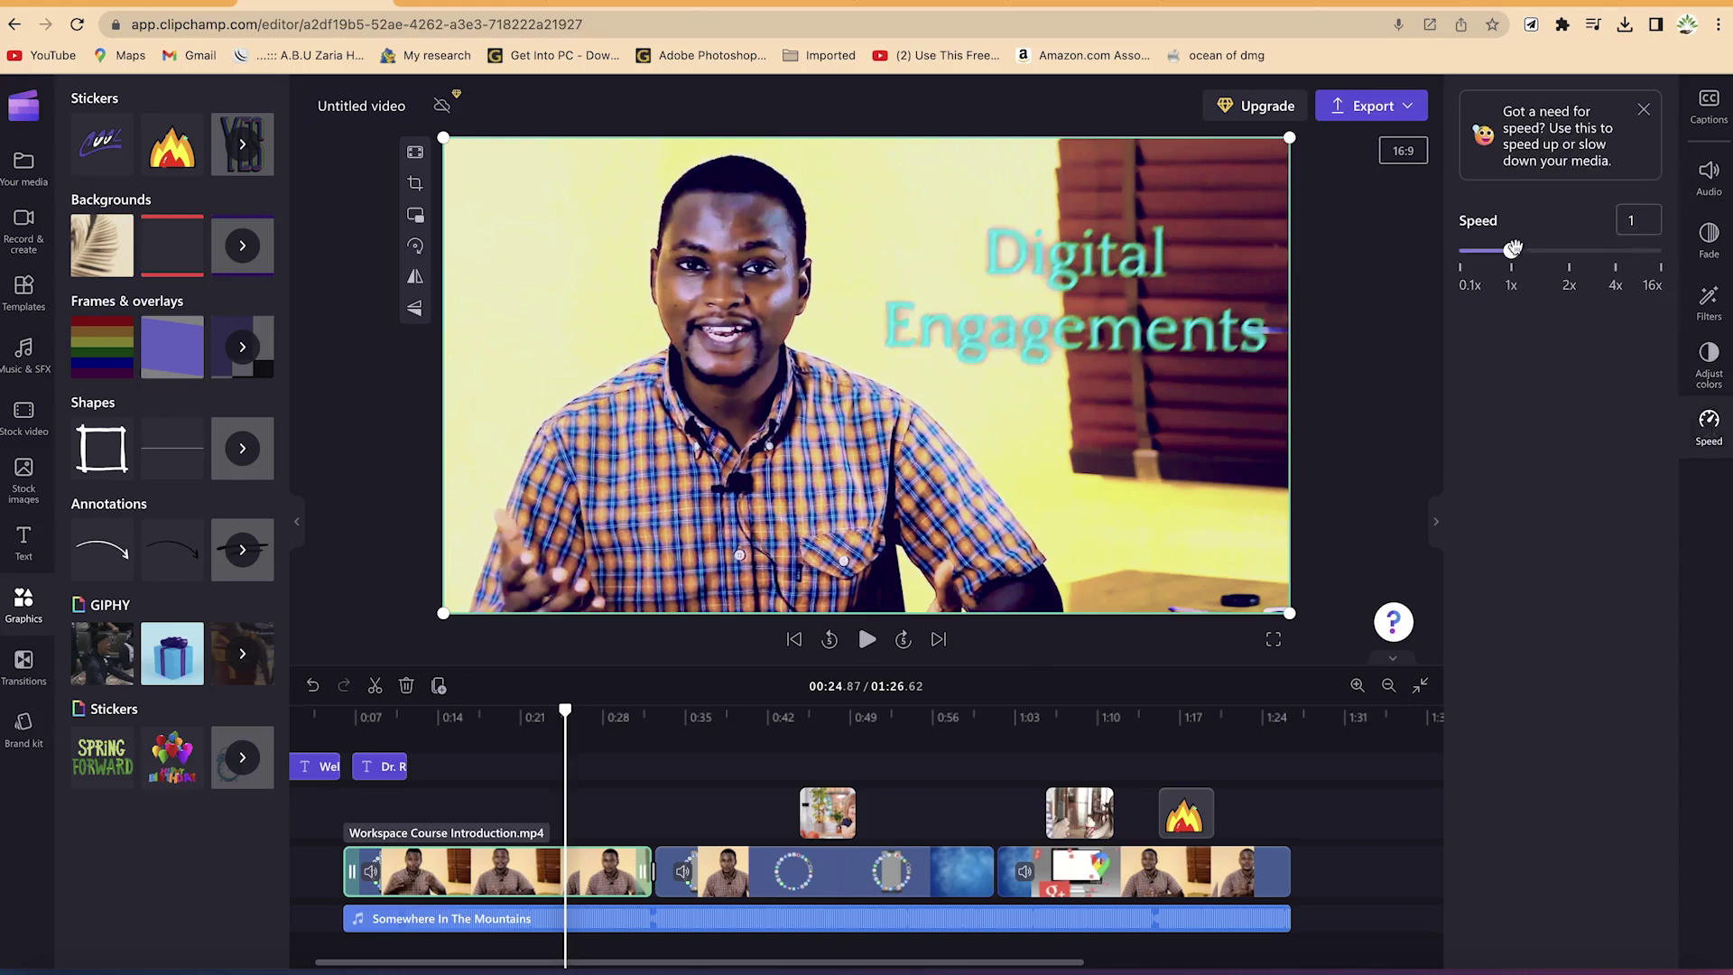
pyautogui.moveTo(1522, 257); pyautogui.dragTo(1571, 257)
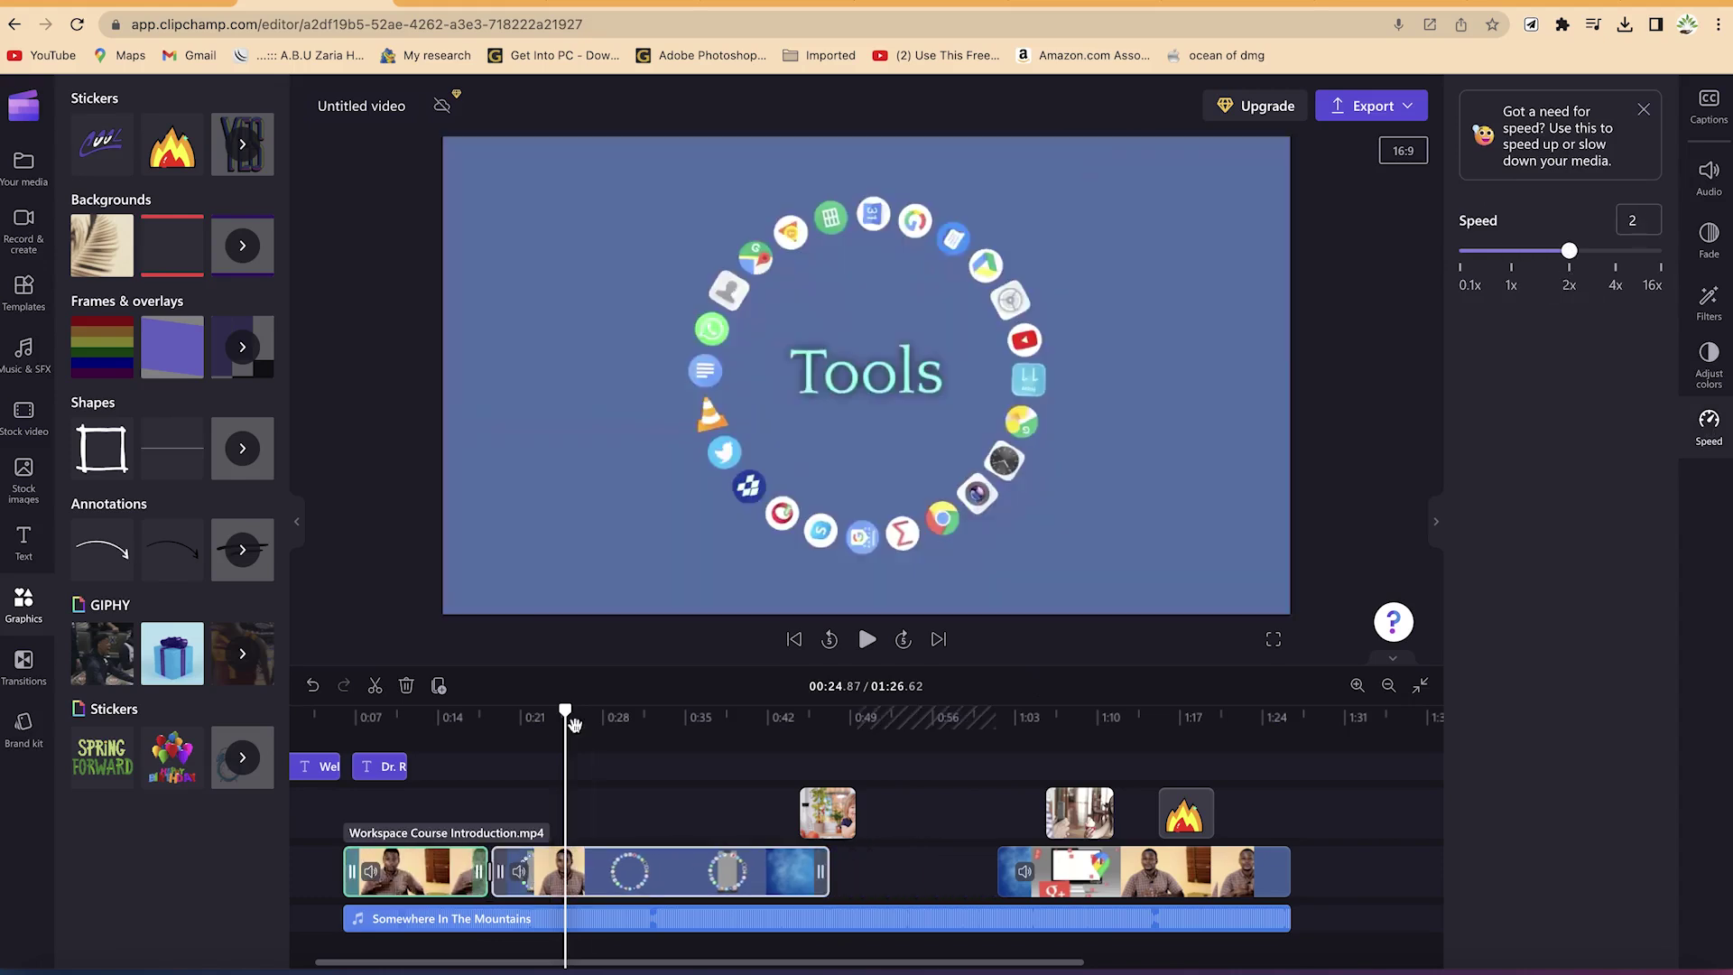
pyautogui.moveTo(425, 722); pyautogui.dragTo(379, 722)
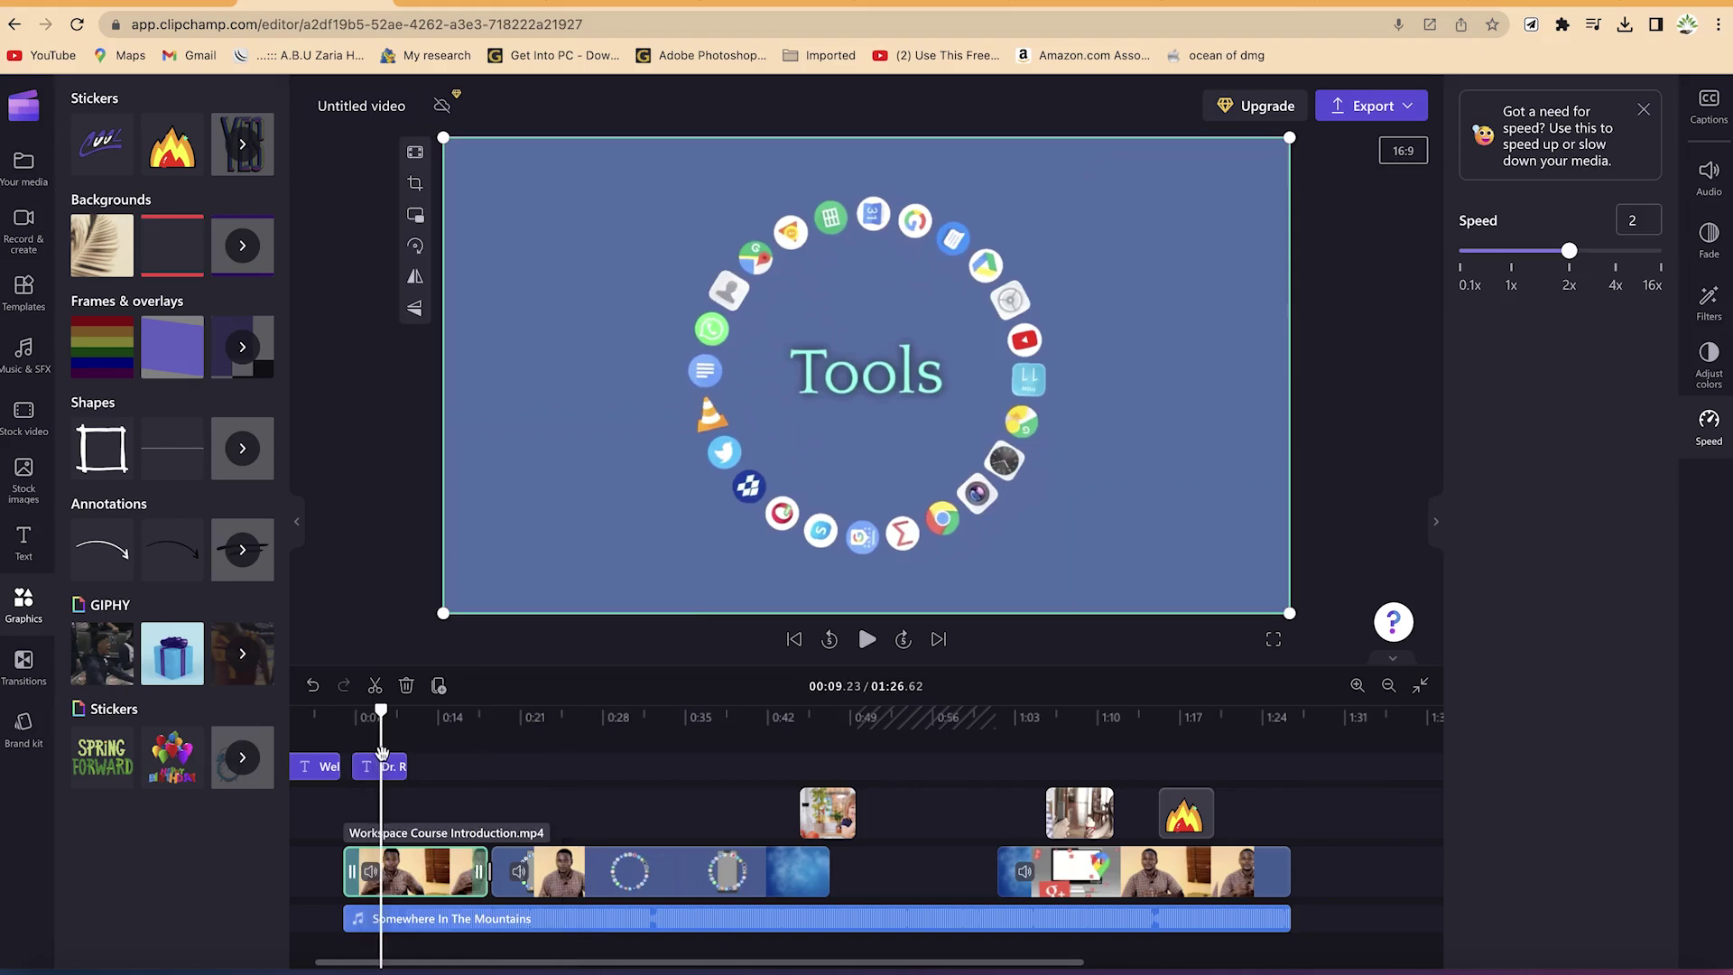
pyautogui.press('space')
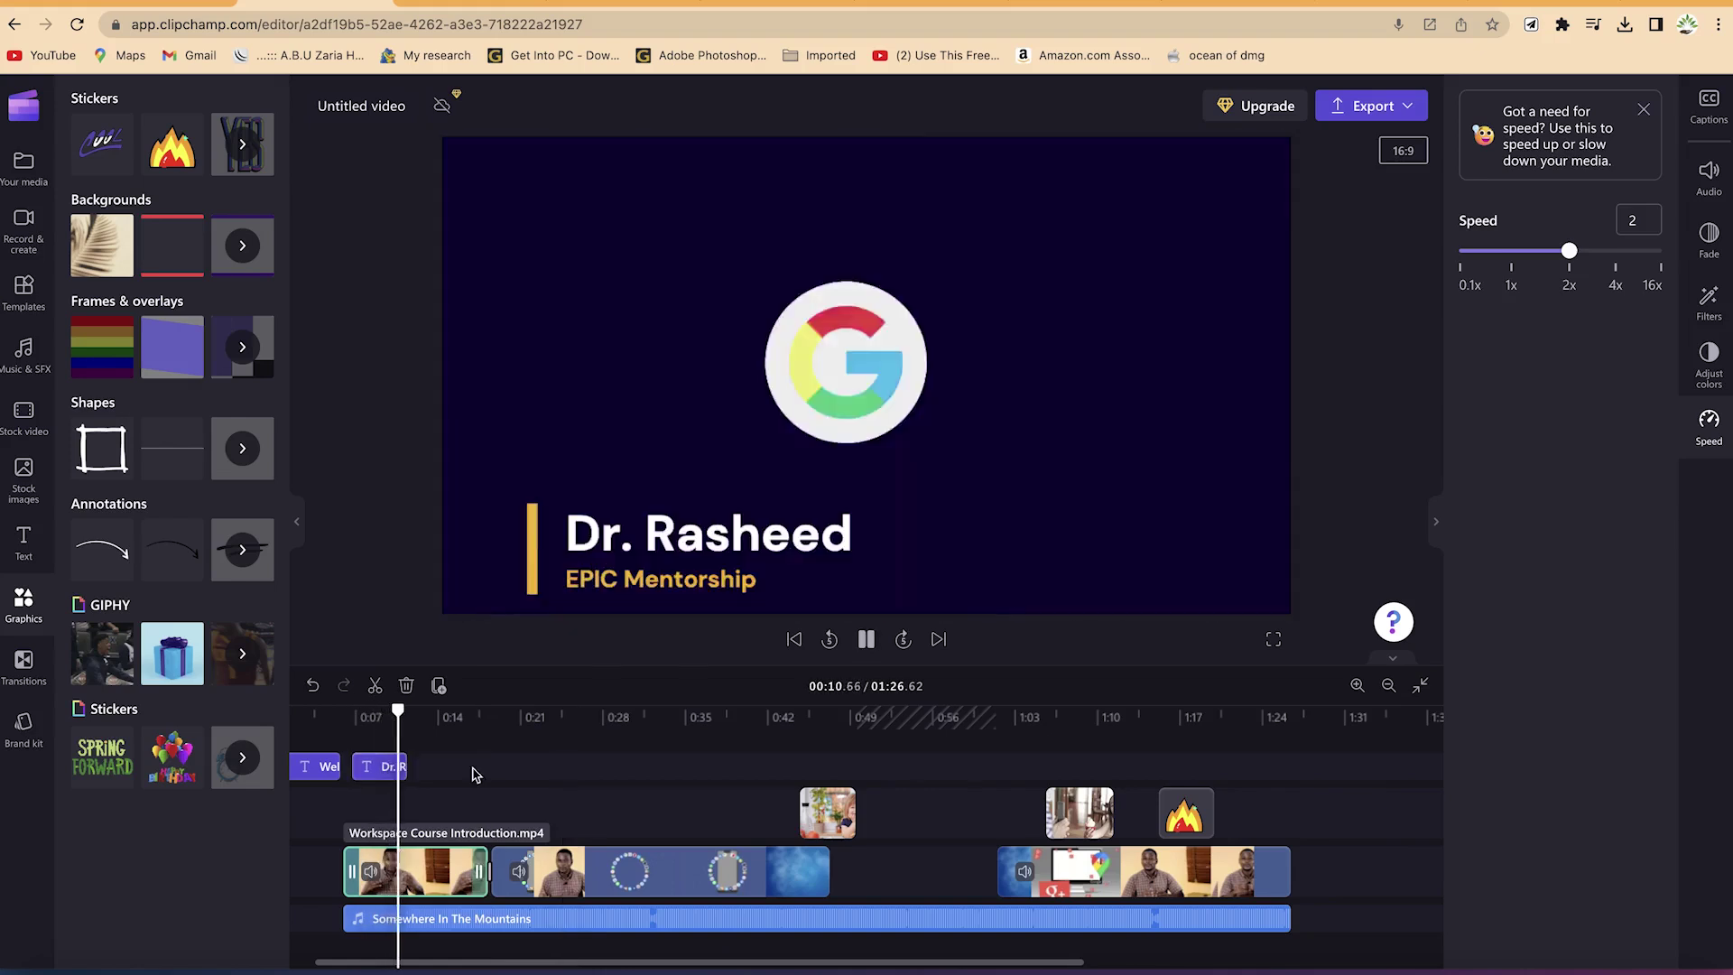
pyautogui.click(1218, 506)
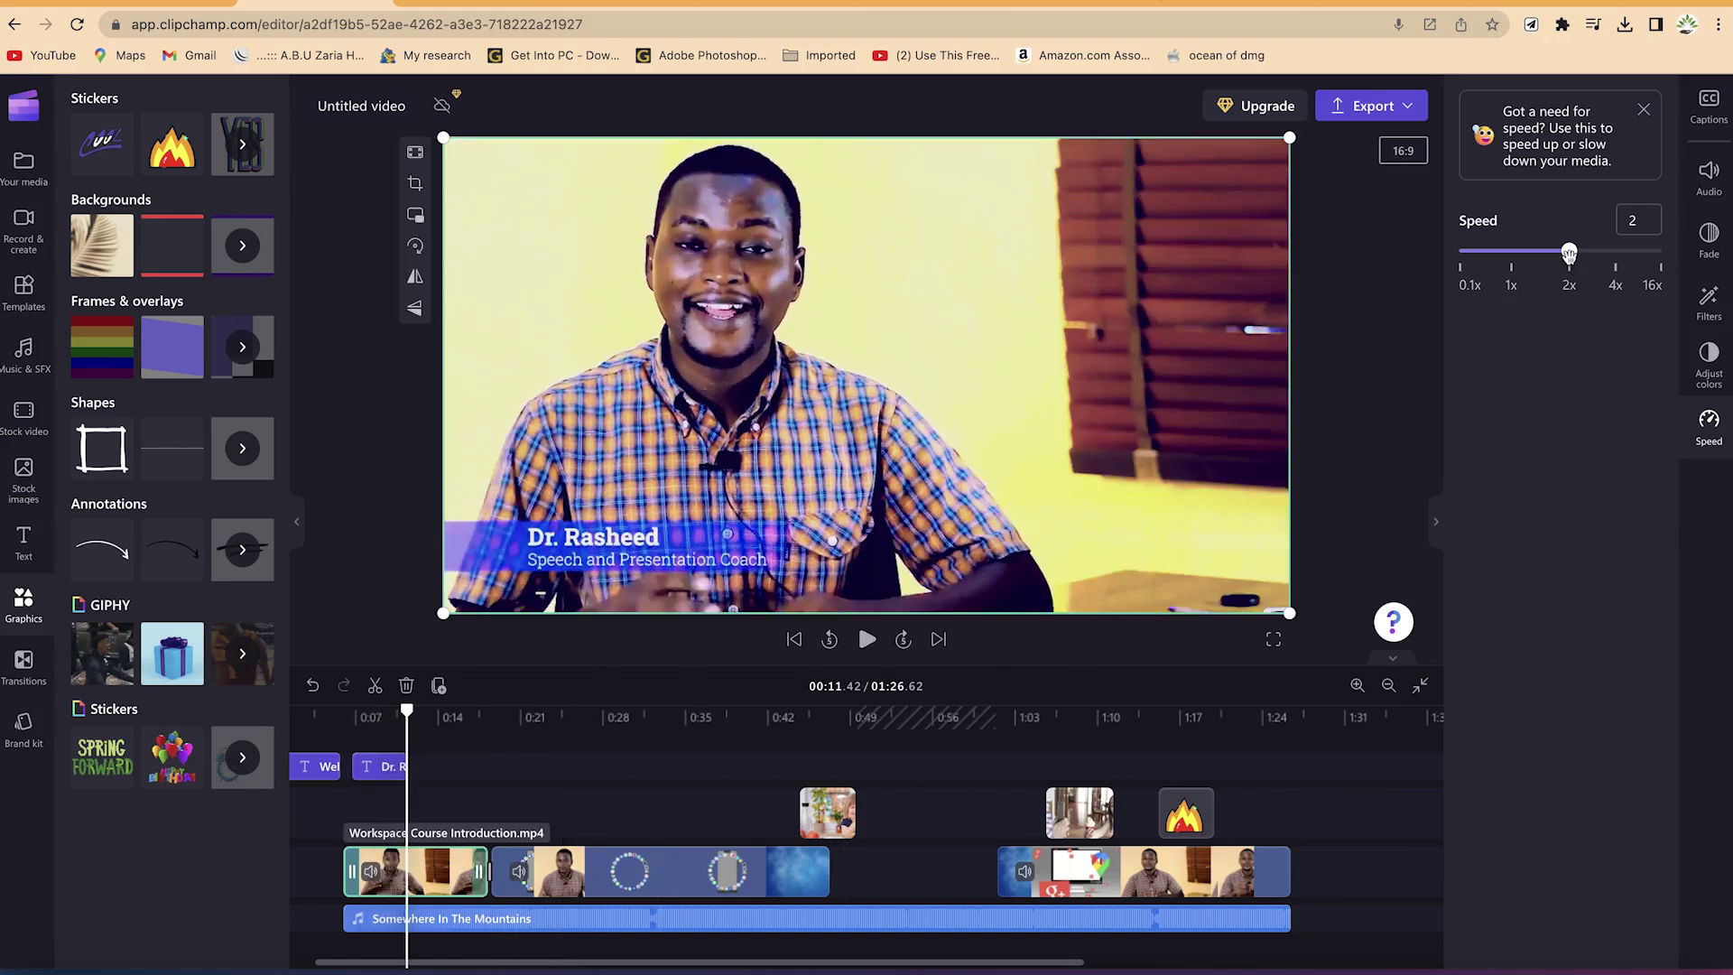
# Step: Try the first main clip at 1.2x speed with a brief playback, and return its speed to 1x
pyautogui.moveTo(1560, 255); pyautogui.dragTo(1524, 251)
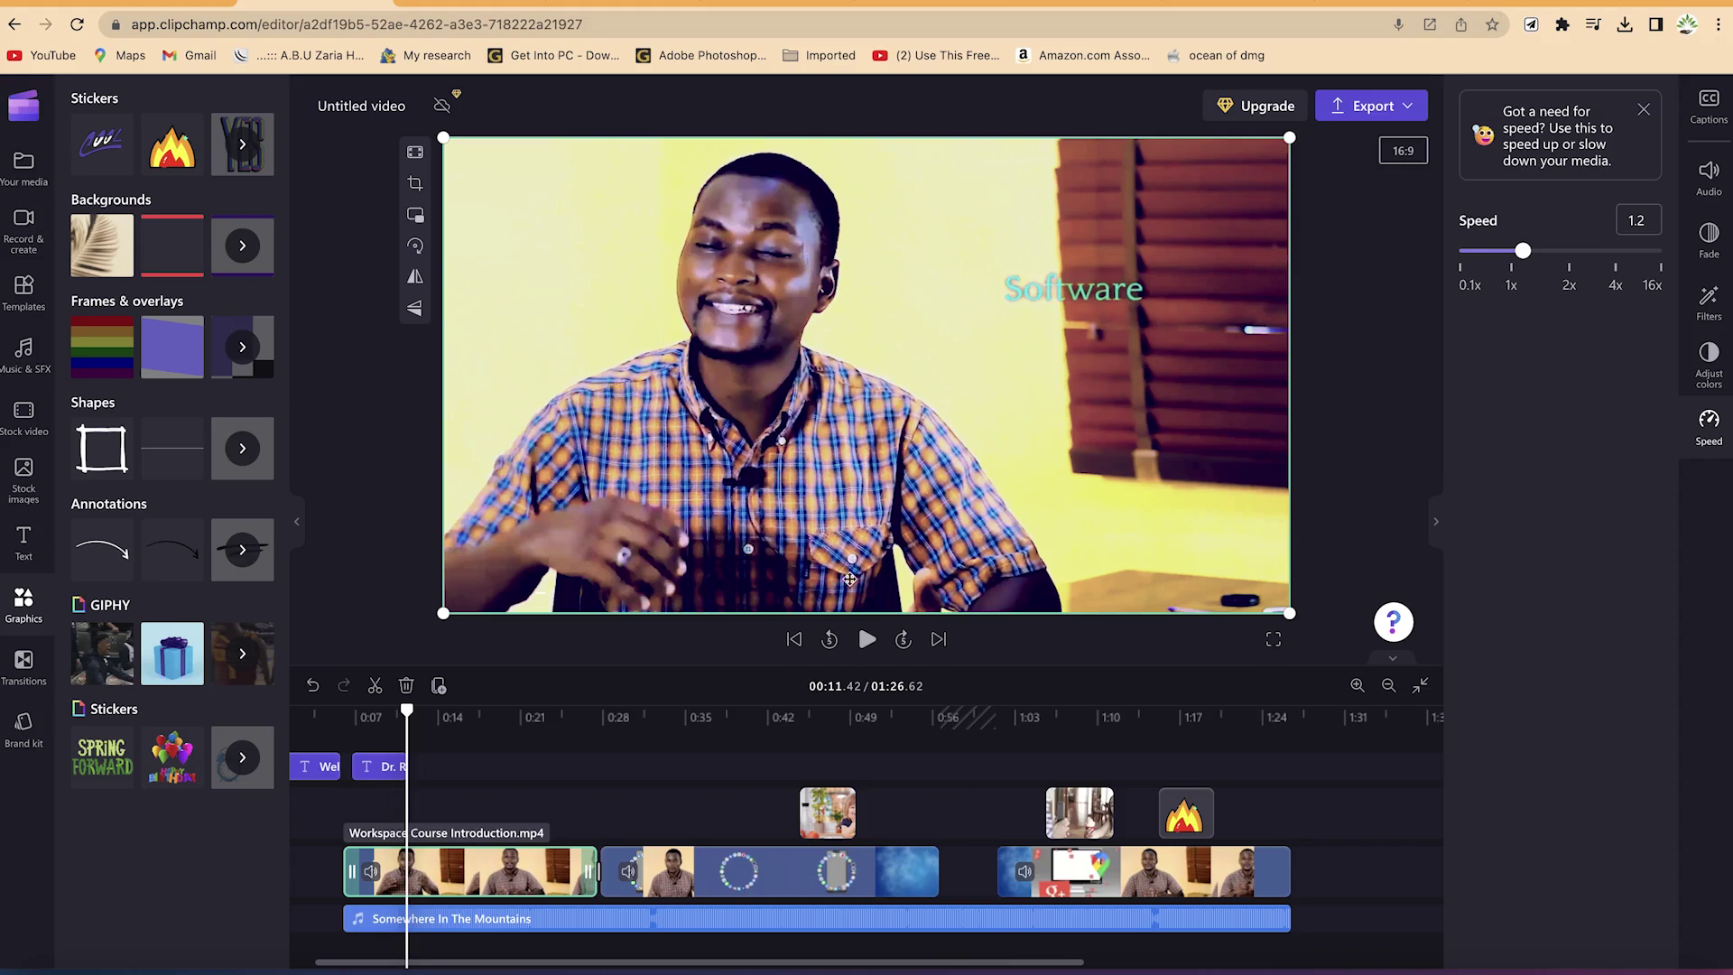
pyautogui.press('space')
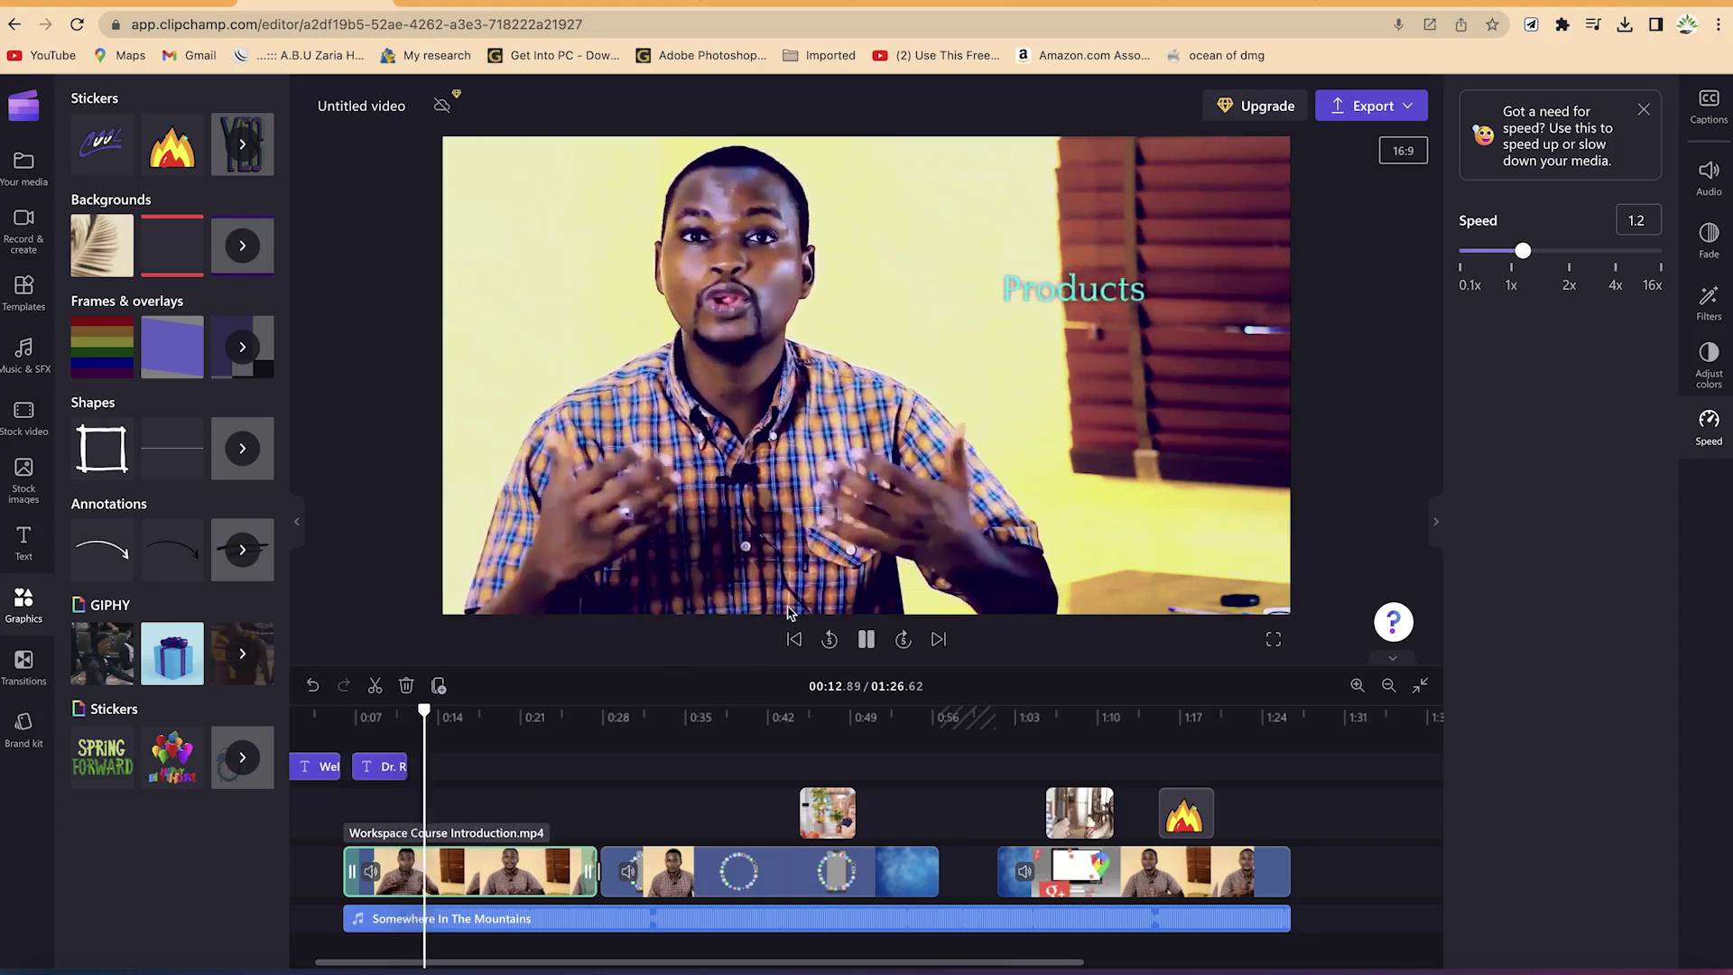
pyautogui.click(788, 606)
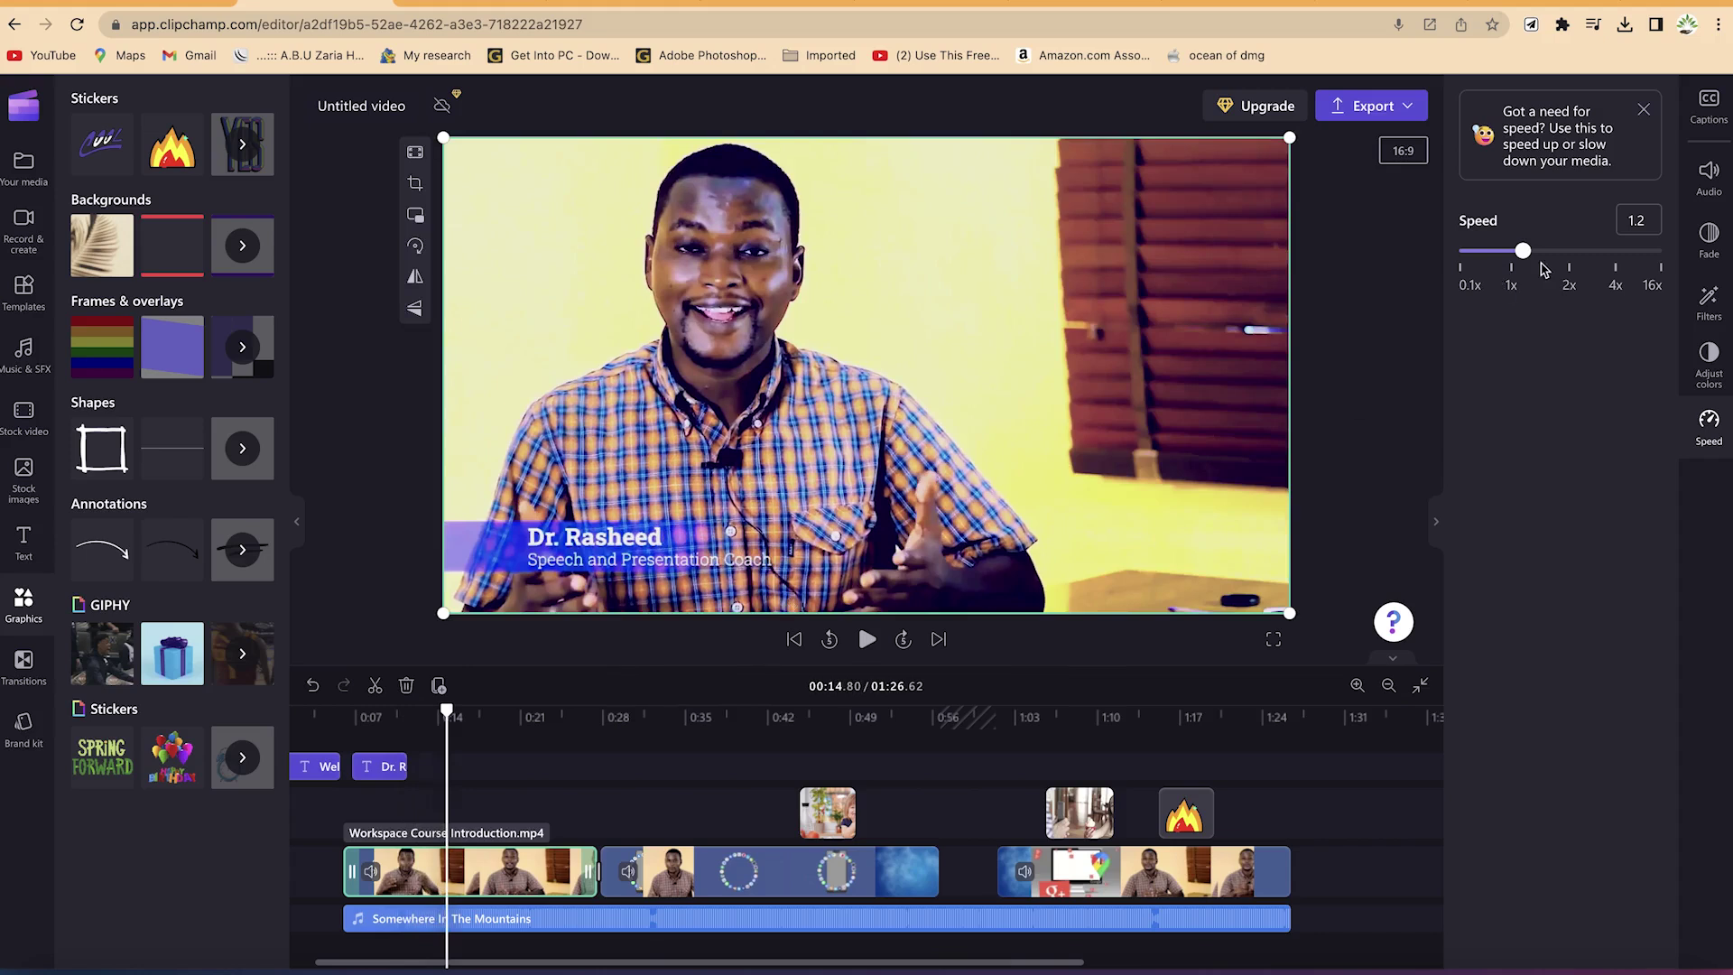
pyautogui.click(1512, 255)
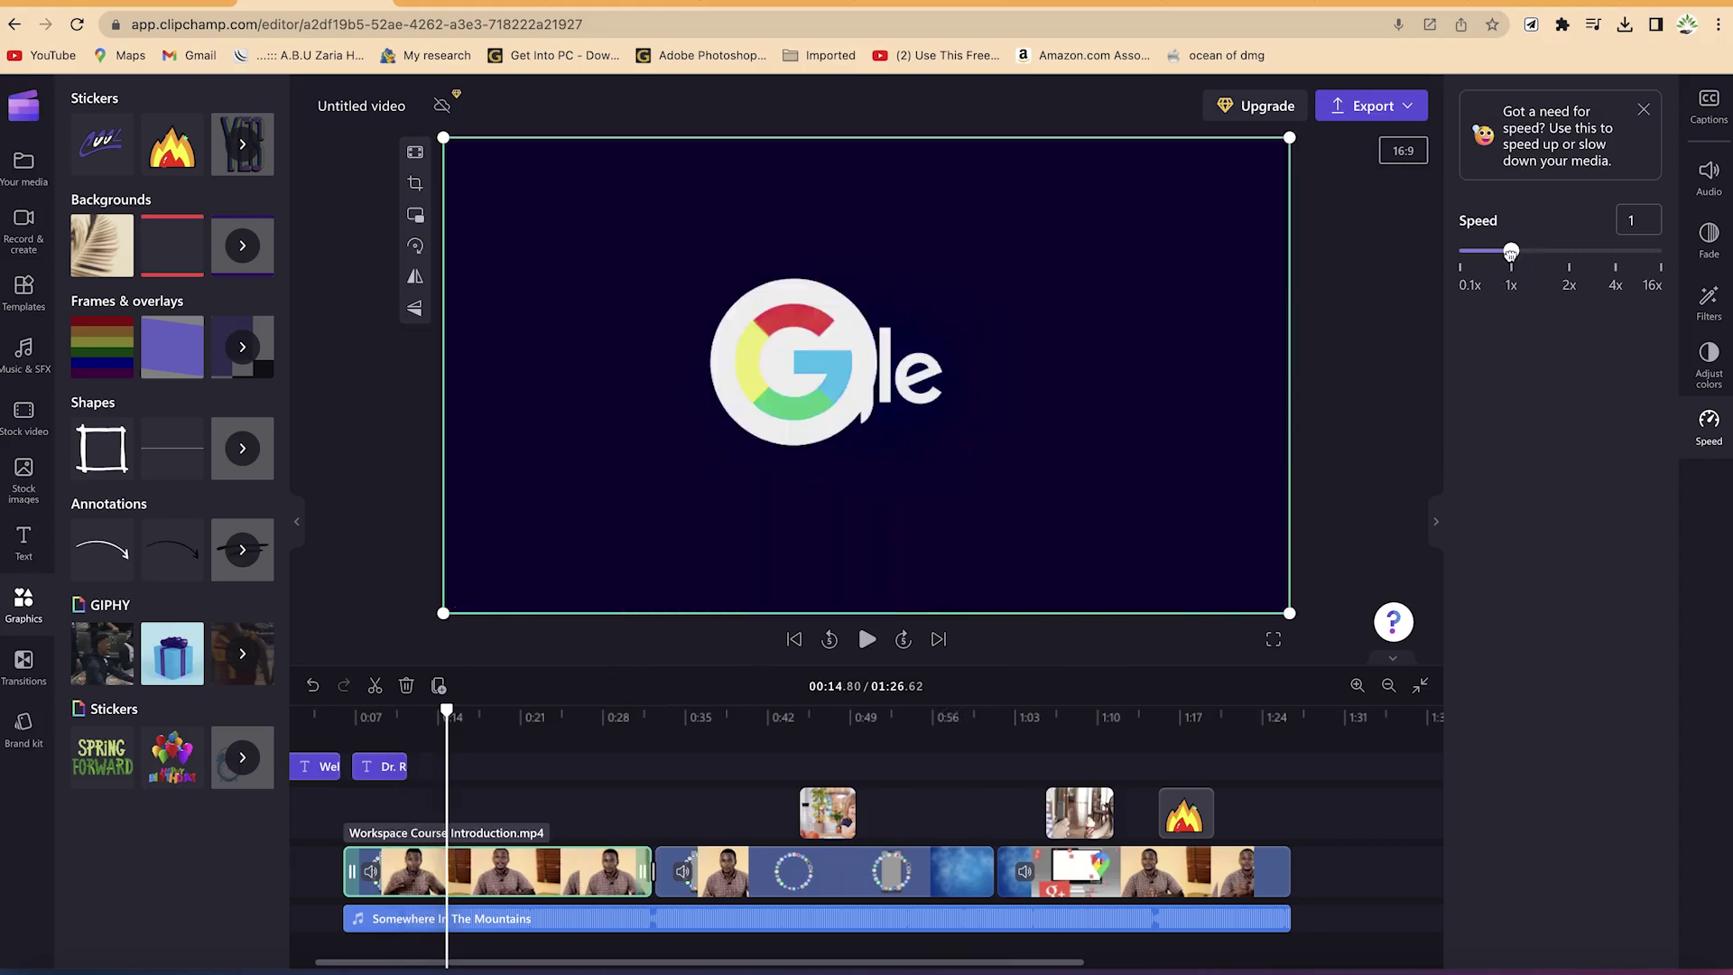
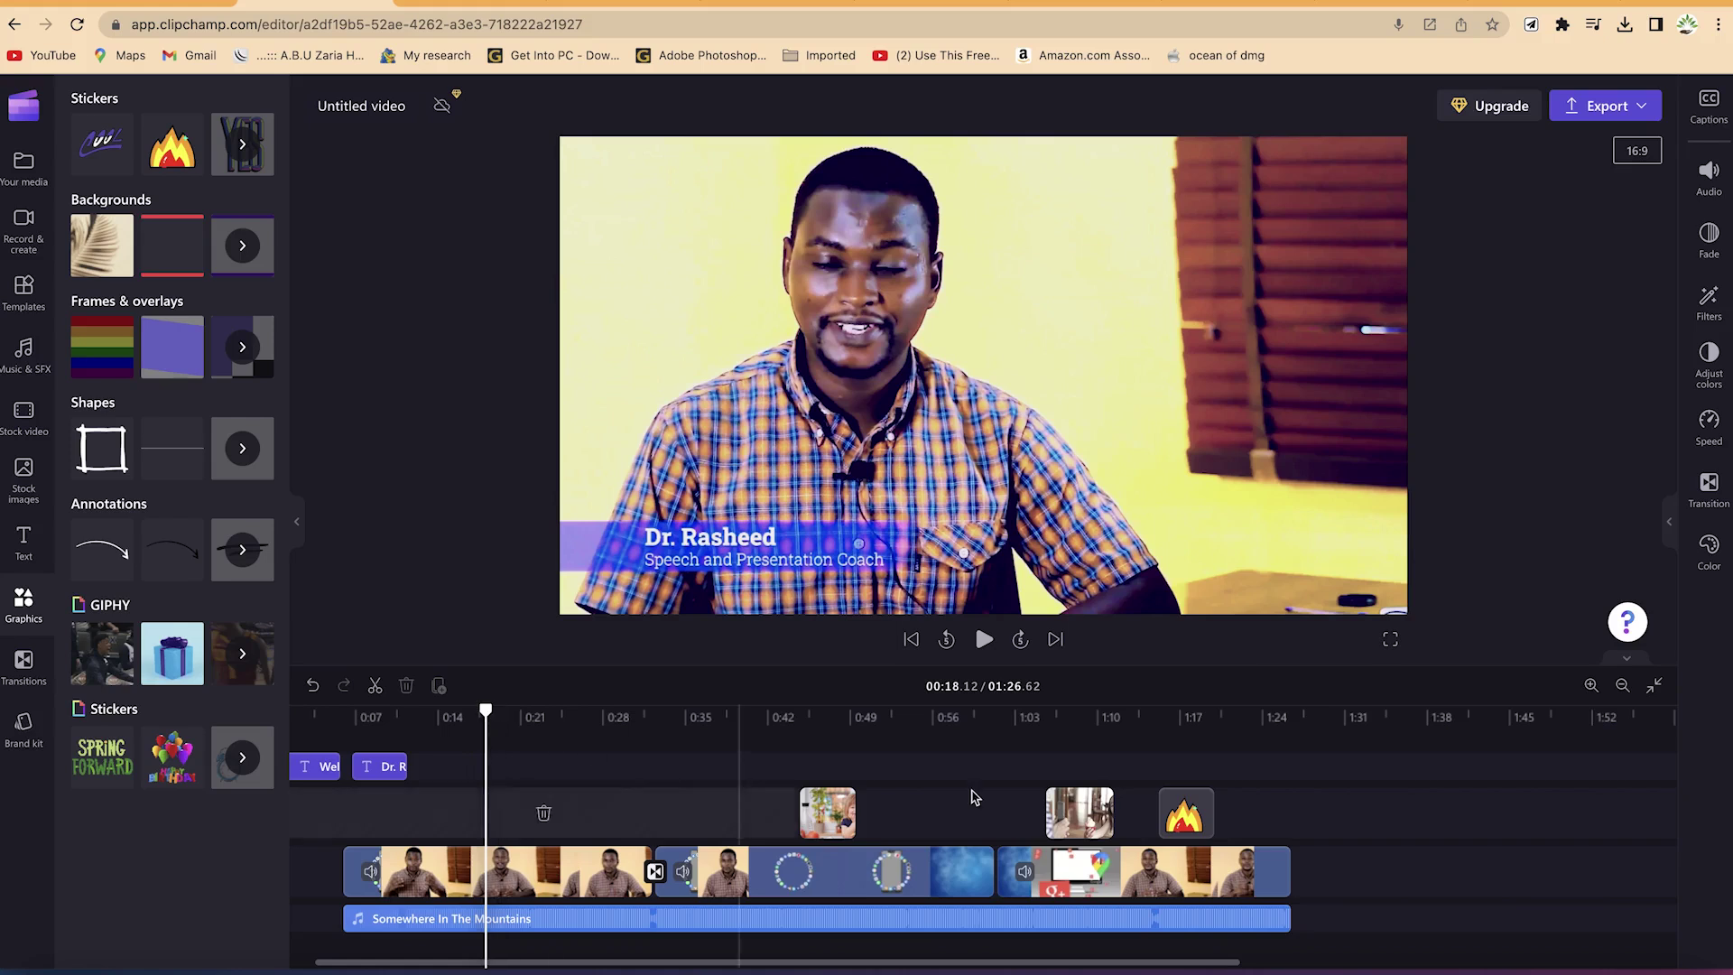
pyautogui.click(813, 871)
pyautogui.click(476, 831)
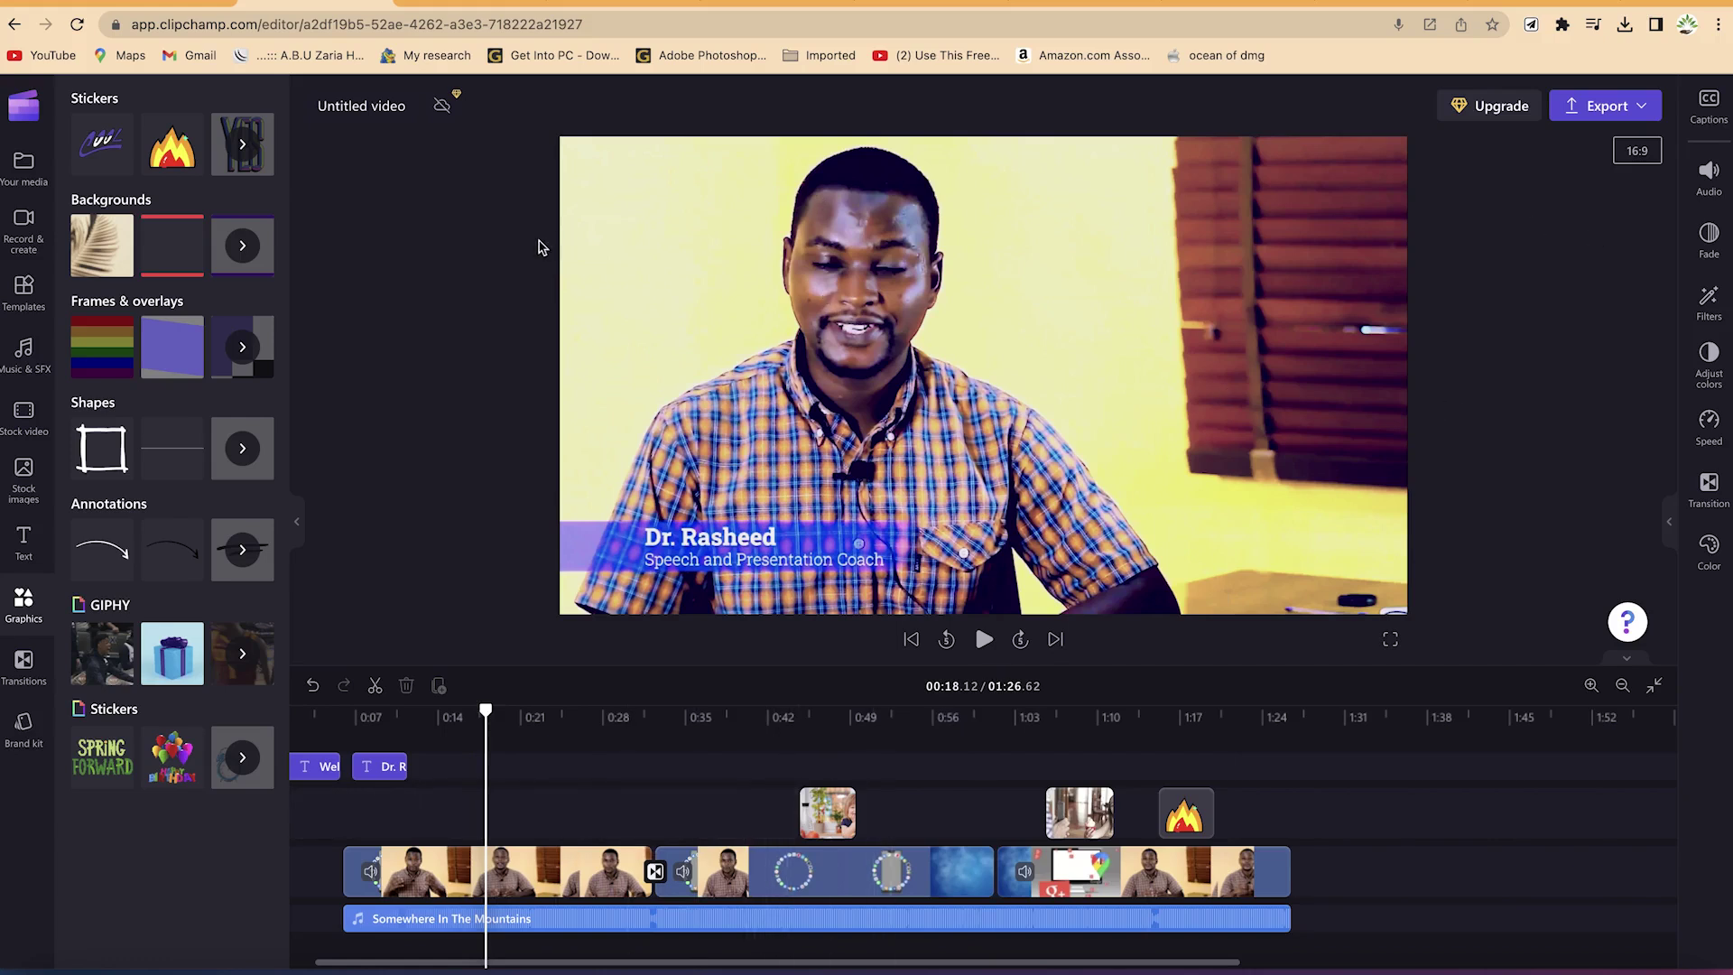
# Step: Rename the untitled project as "Trial video 22"
pyautogui.click(374, 110)
pyautogui.press('BackSpace')
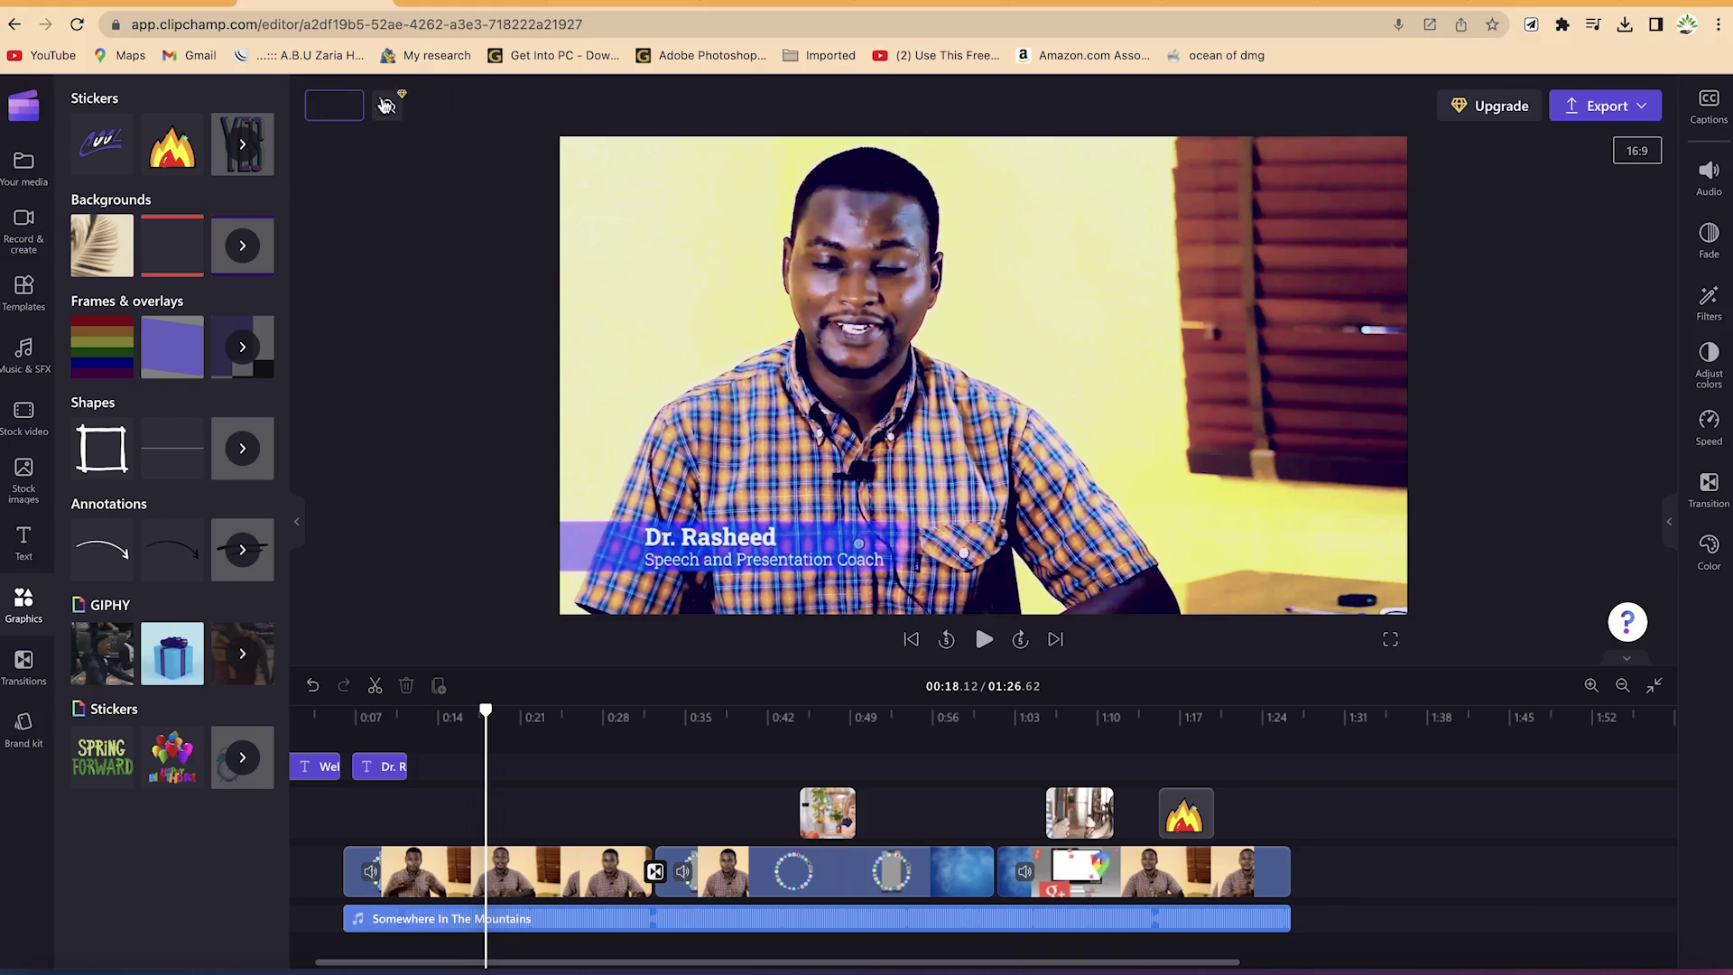
pyautogui.write('Trial vd')
pyautogui.press('BackSpace')
pyautogui.write('ideo')
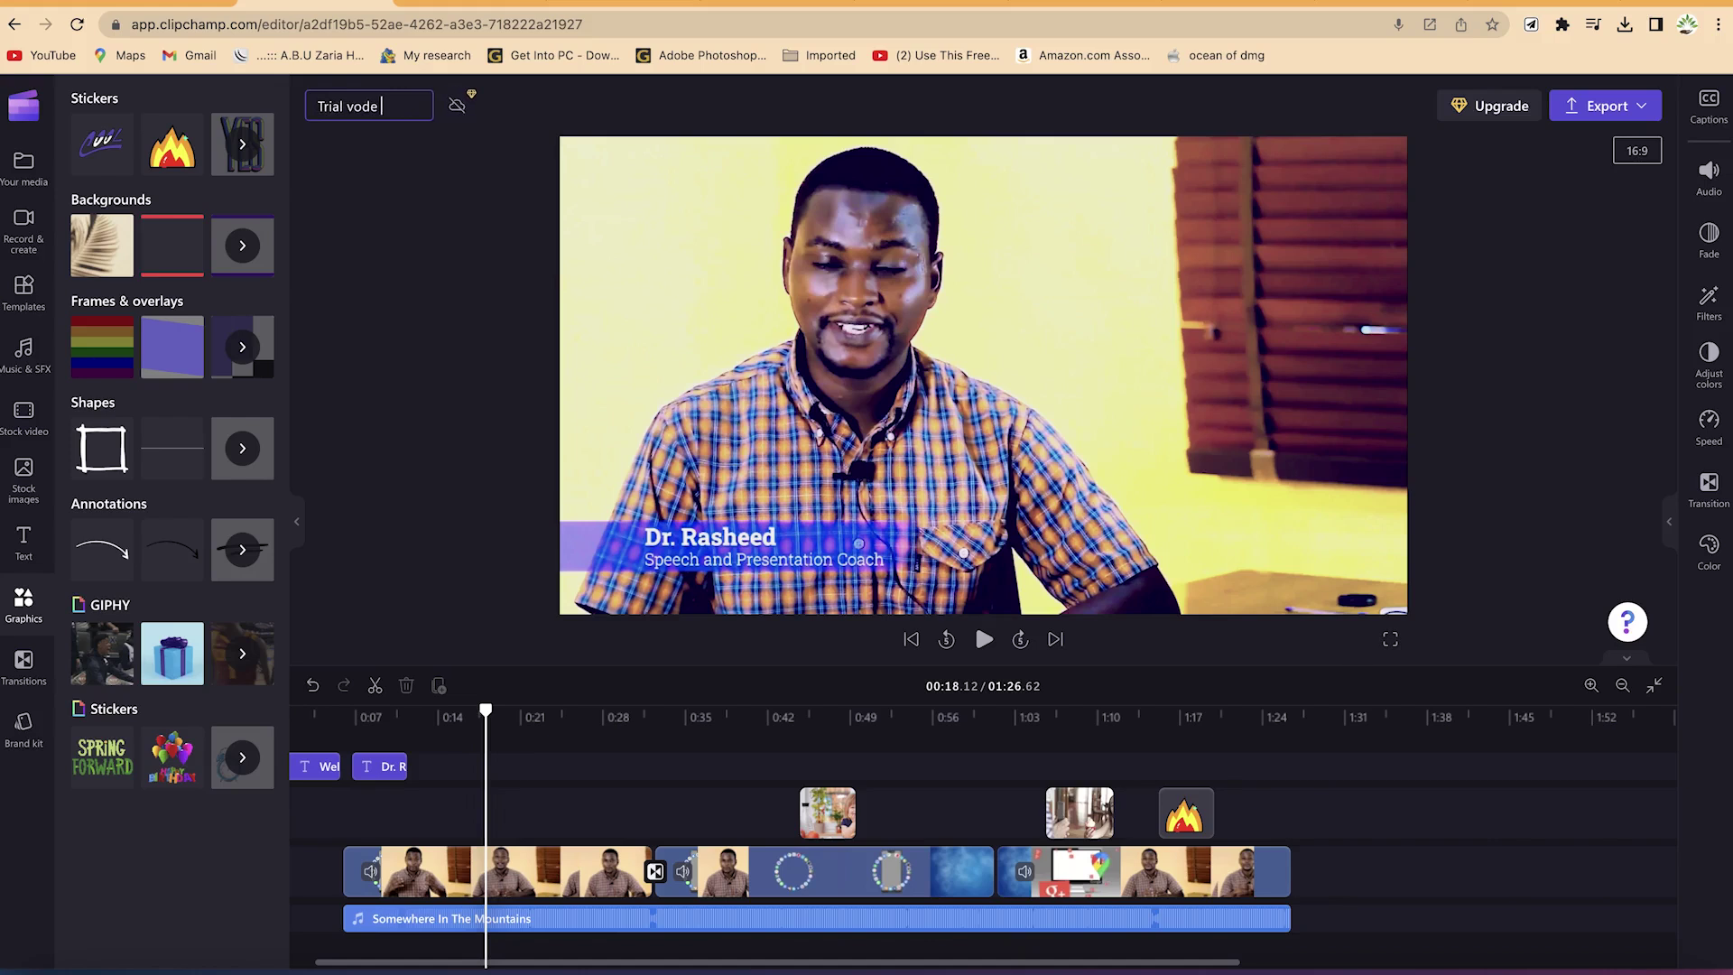
pyautogui.press('BackSpace')
pyautogui.press('BackSpace')
pyautogui.press('BackSpace')
pyautogui.press('BackSpace')
pyautogui.write('ideo 22')
# Step: Export the video at 1080p quality and look through the available save and share destinations
pyautogui.click(1655, 110)
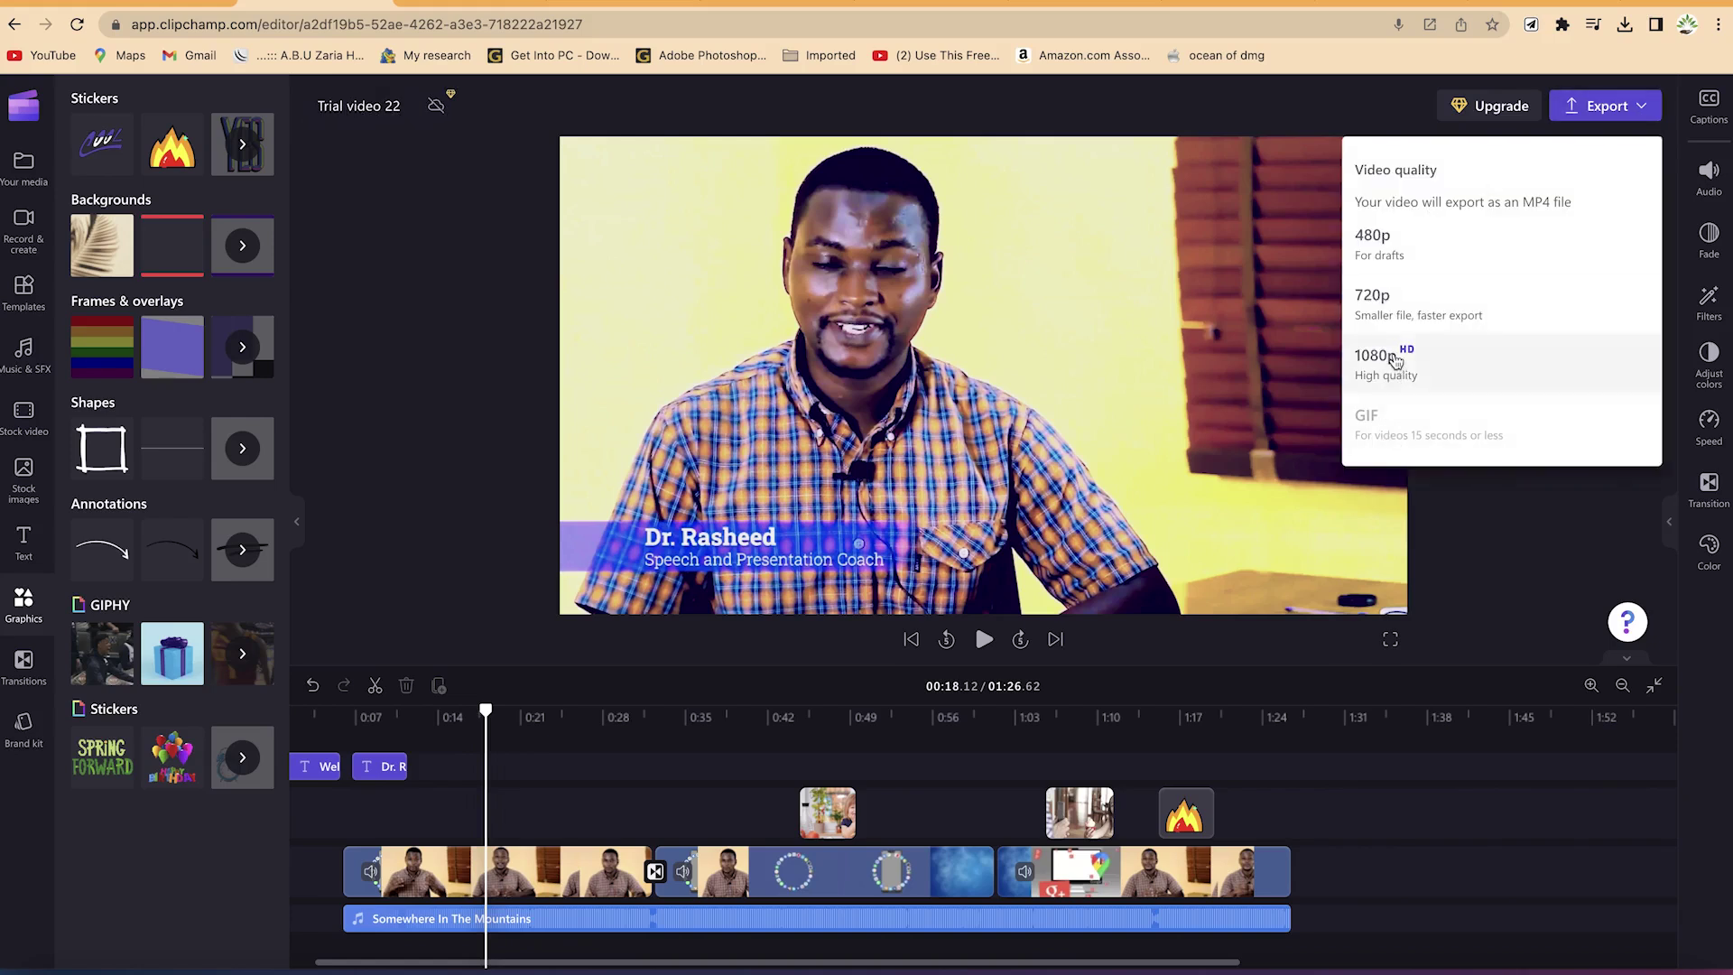
pyautogui.click(1394, 361)
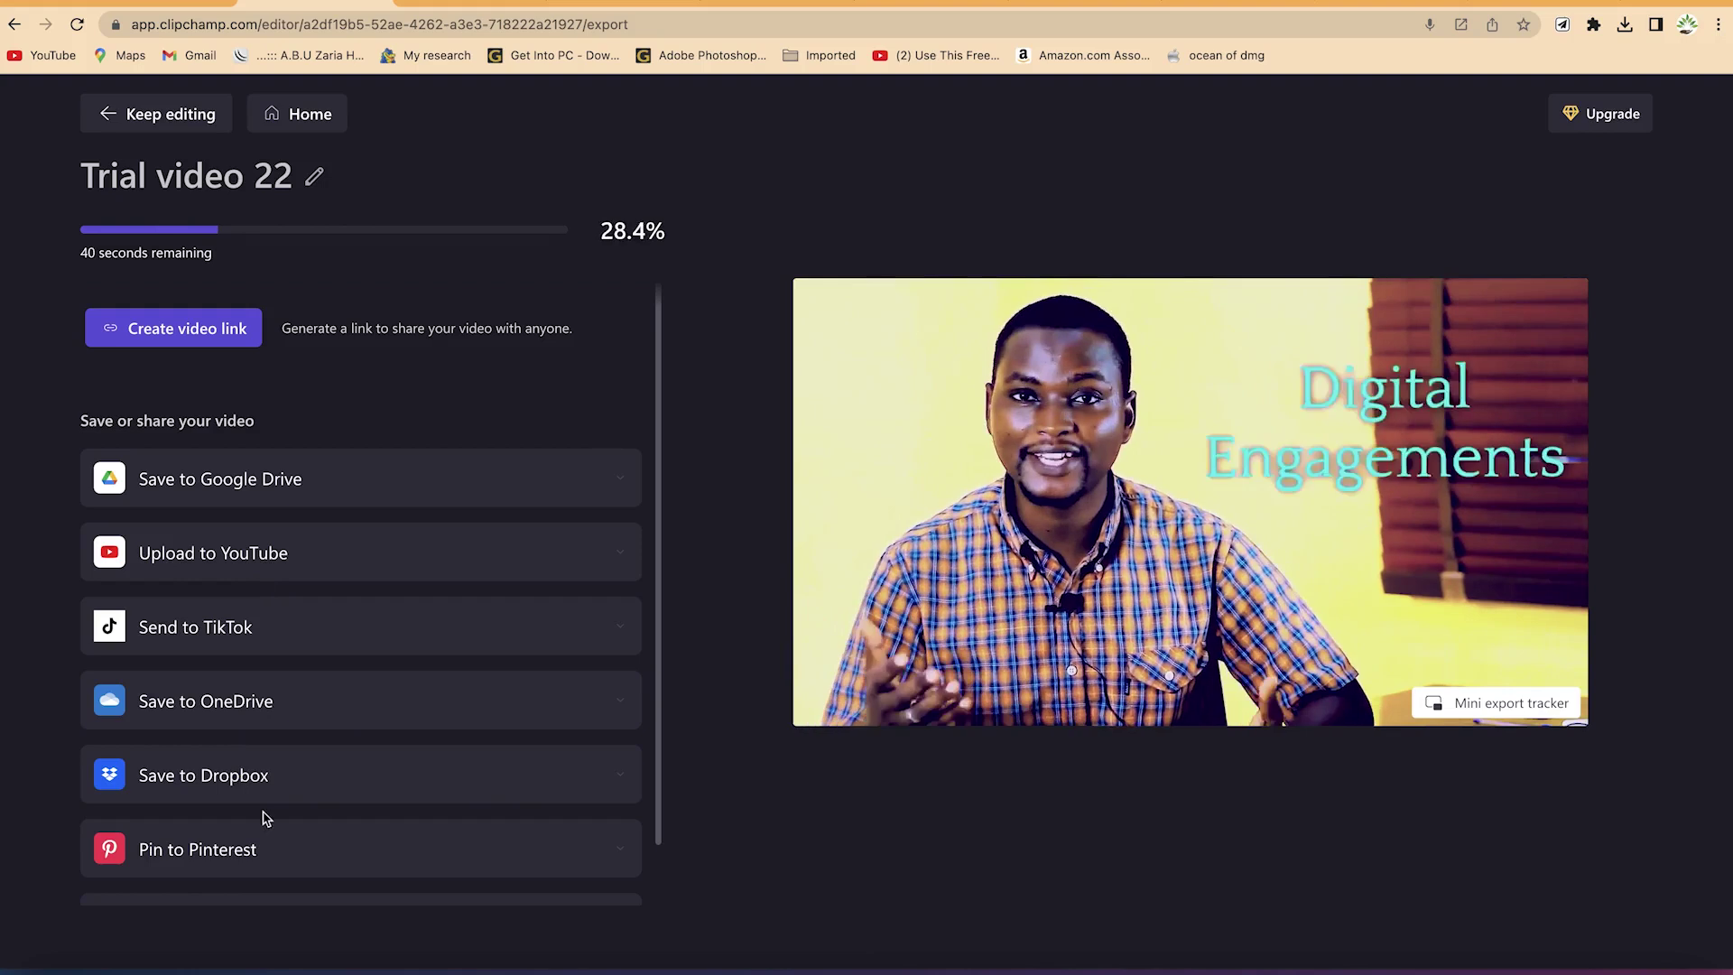
pyautogui.scroll(-1, 255, 862)
pyautogui.scroll(-3, 255, 863)
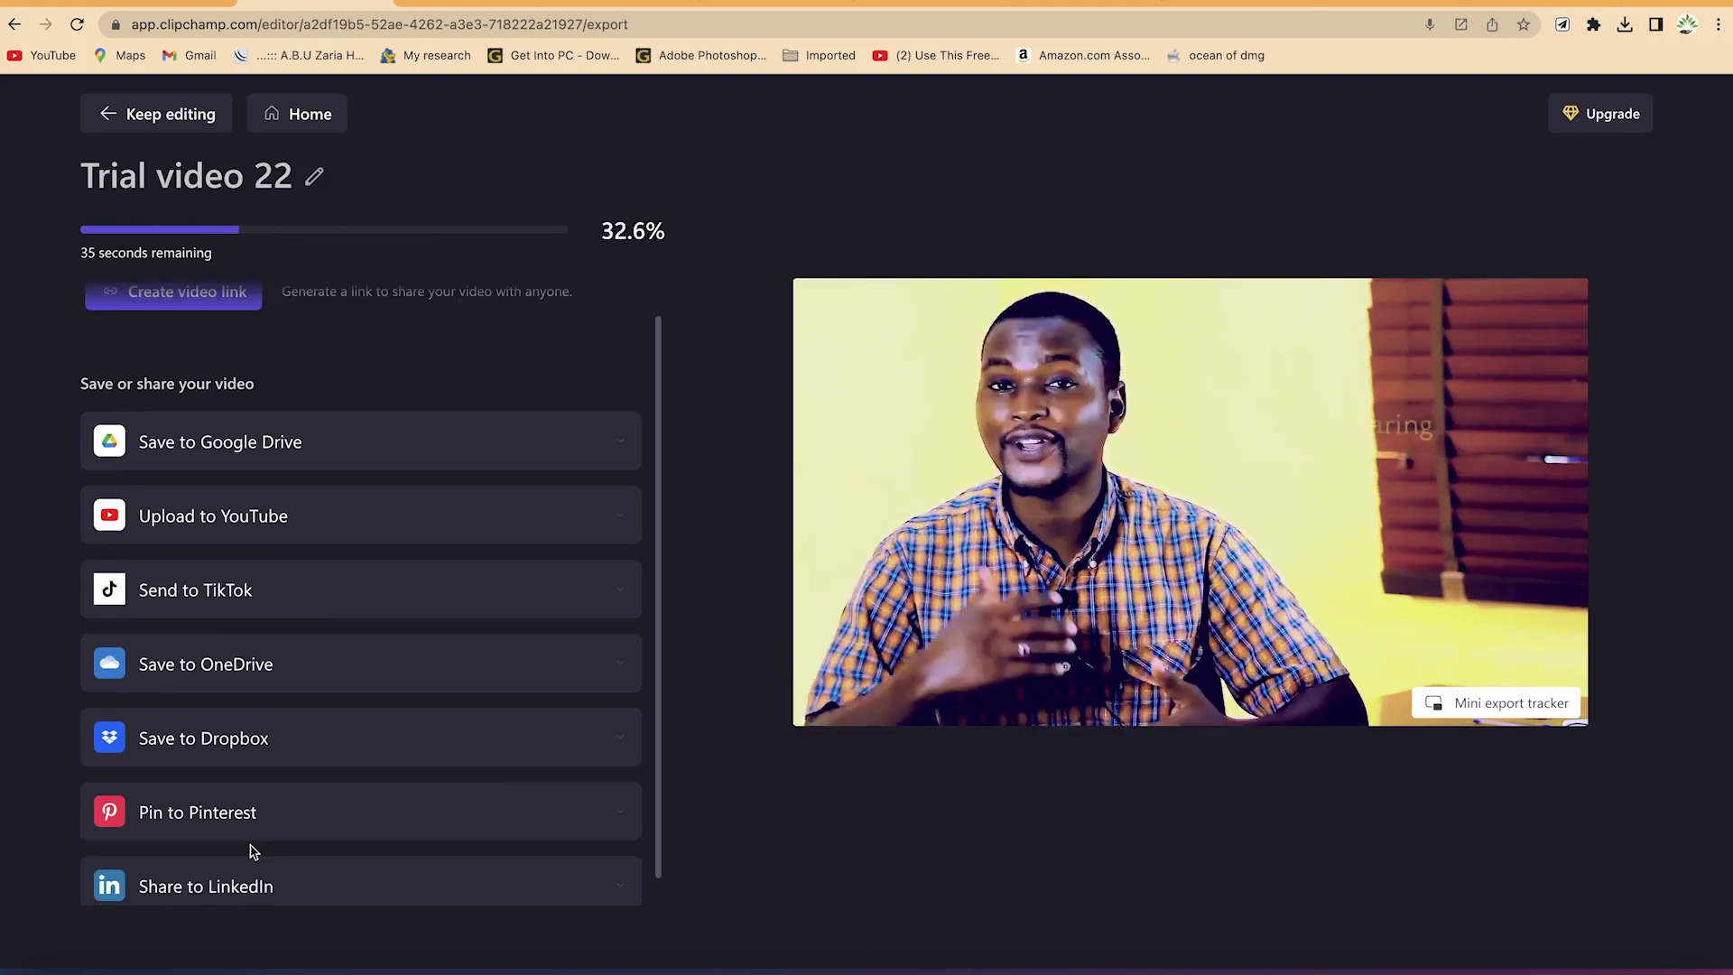